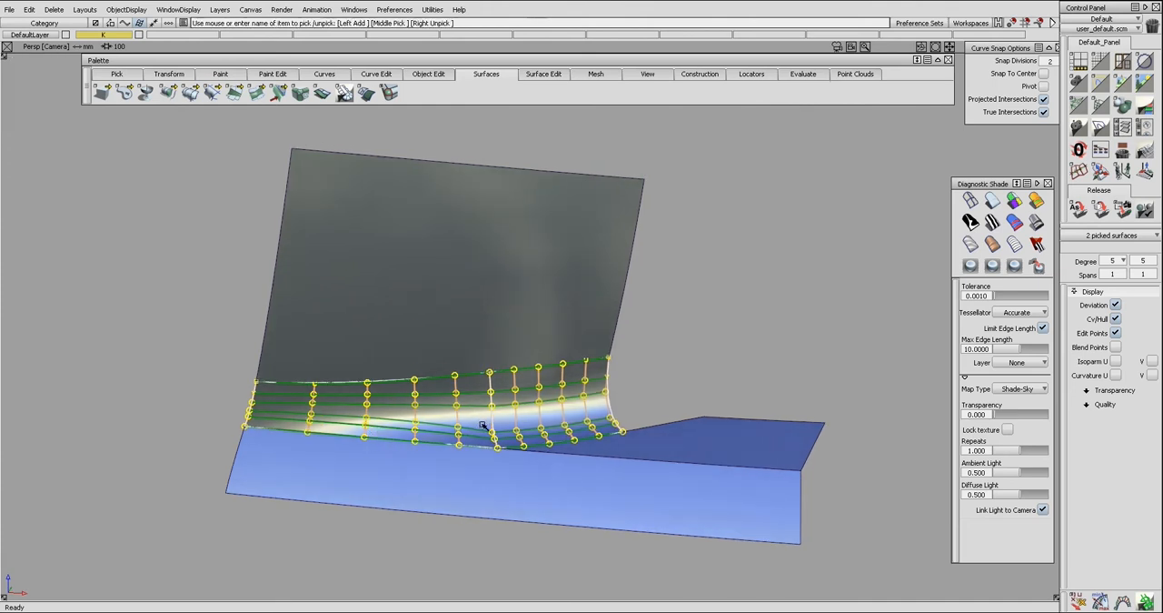
# Pick only the right blend surface and show its control hulls and edit points.
pyautogui.keyDown('alt'); pyautogui.keyDown('shift'); pyautogui.moveTo(550, 404); pyautogui.dragTo(545, 423, button='right'); pyautogui.keyUp('shift'); pyautogui.keyUp('alt')
pyautogui.keyDown('alt'); pyautogui.keyDown('shift'); pyautogui.moveTo(545, 424); pyautogui.dragTo(534, 424, button='middle'); pyautogui.keyUp('shift'); pyautogui.keyUp('alt')
pyautogui.moveTo(579, 412)
pyautogui.keyDown('alt'); pyautogui.keyDown('shift'); pyautogui.mouseDown()
pyautogui.moveTo(577, 400)
pyautogui.moveTo(553, 420)
pyautogui.moveTo(579, 397)
pyautogui.mouseUp(); pyautogui.keyUp('shift'); pyautogui.keyUp('alt')
pyautogui.press('F1')
pyautogui.click(563, 421)
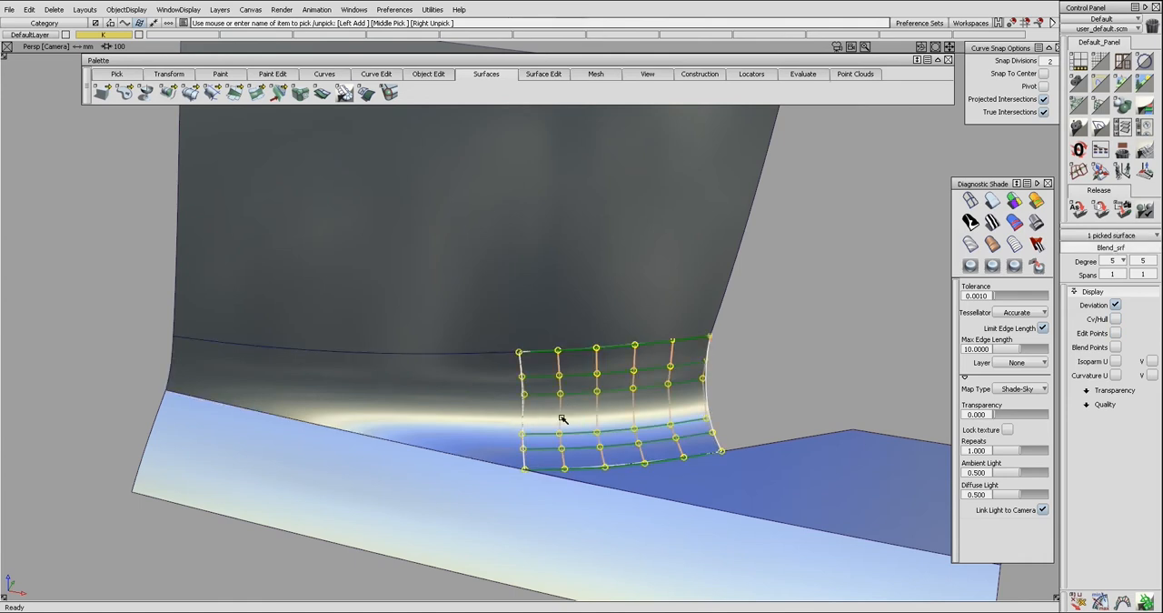
pyautogui.press('F1')
pyautogui.keyDown('alt'); pyautogui.keyDown('shift'); pyautogui.moveTo(578, 423); pyautogui.dragTo(572, 429, button='middle'); pyautogui.keyUp('shift'); pyautogui.keyUp('alt')
pyautogui.keyDown('alt'); pyautogui.keyDown('shift'); pyautogui.moveTo(612, 387); pyautogui.dragTo(601, 390, button='middle'); pyautogui.keyUp('shift'); pyautogui.keyUp('alt')
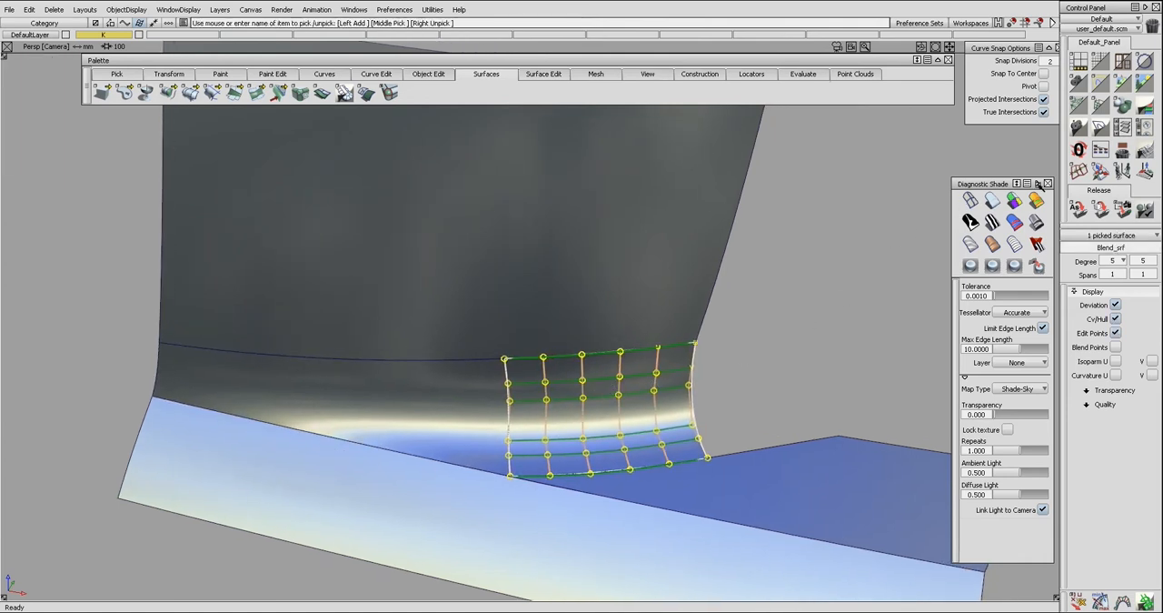
# Planarize all U hulls of the right blend surface to a best-fit plane, with edges included.
pyautogui.doubleClick(1078, 170)
pyautogui.keyDown('alt'); pyautogui.keyDown('shift'); pyautogui.moveTo(646, 354); pyautogui.dragTo(596, 318, button='middle'); pyautogui.keyUp('shift'); pyautogui.keyUp('alt')
pyautogui.click(750, 280)
pyautogui.click(451, 364)
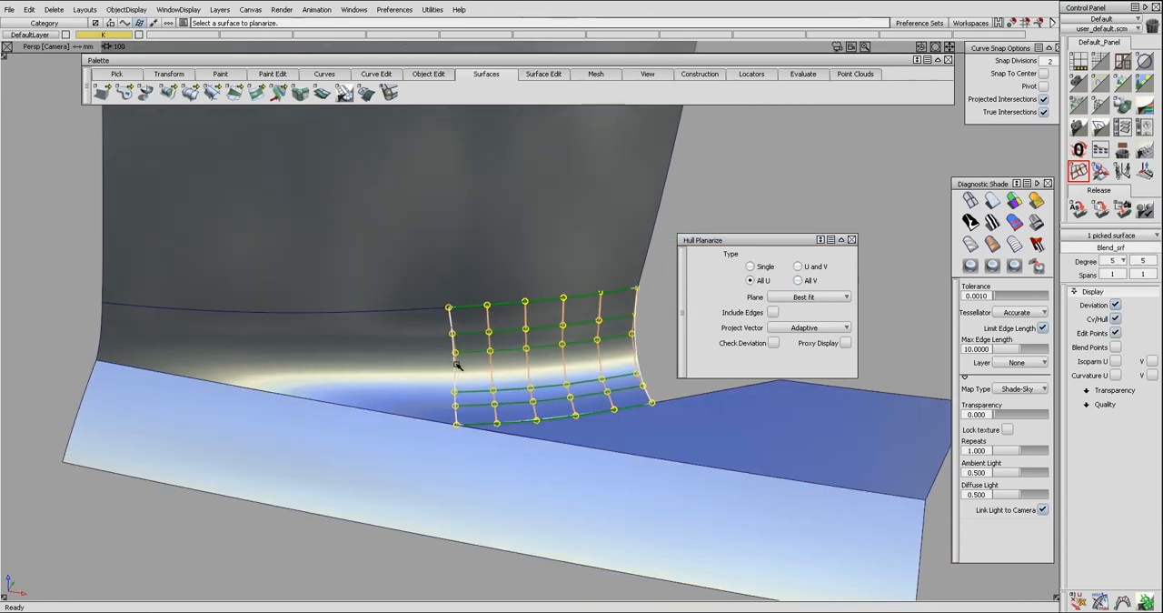
pyautogui.click(773, 313)
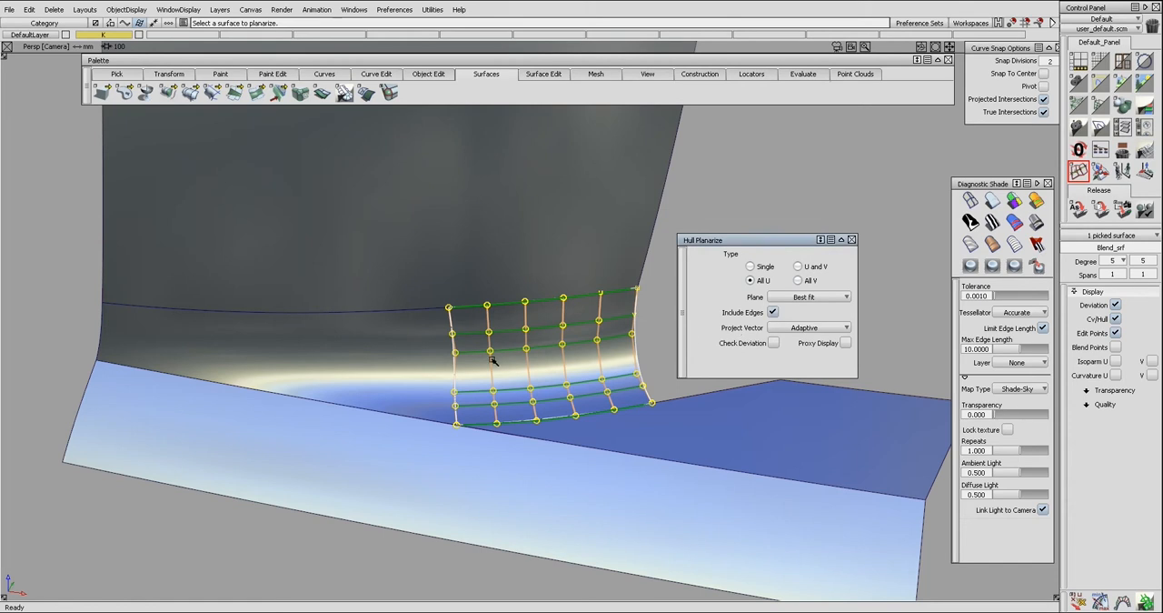
pyautogui.click(442, 374)
pyautogui.click(441, 372)
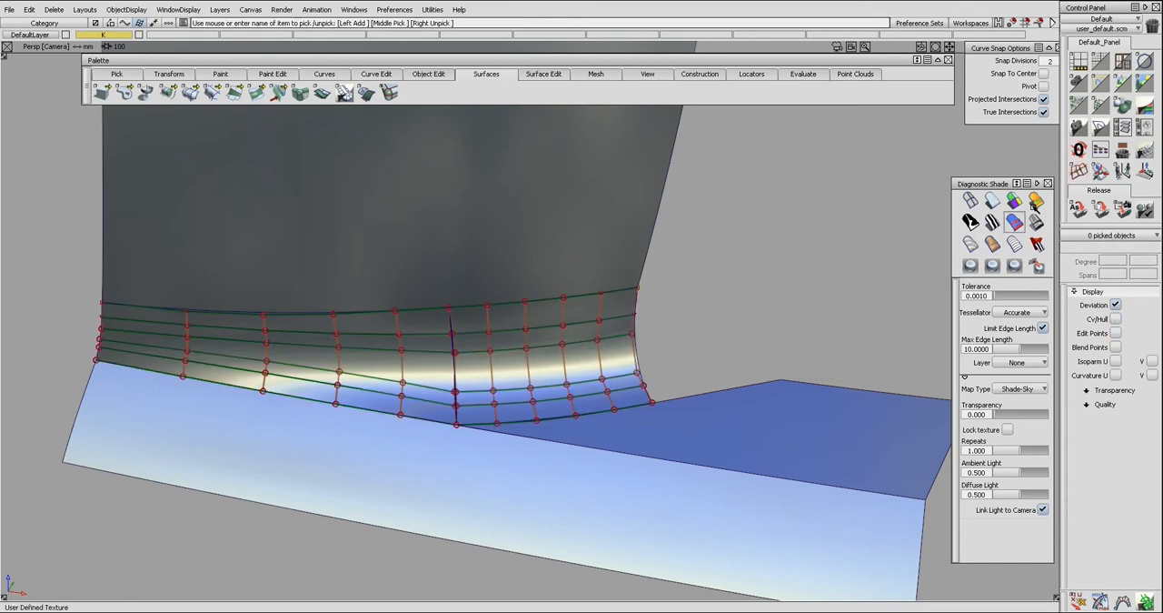
# Planarize all U hulls of the left blend surface to a best-fit plane, including its edges.
pyautogui.click(460, 415)
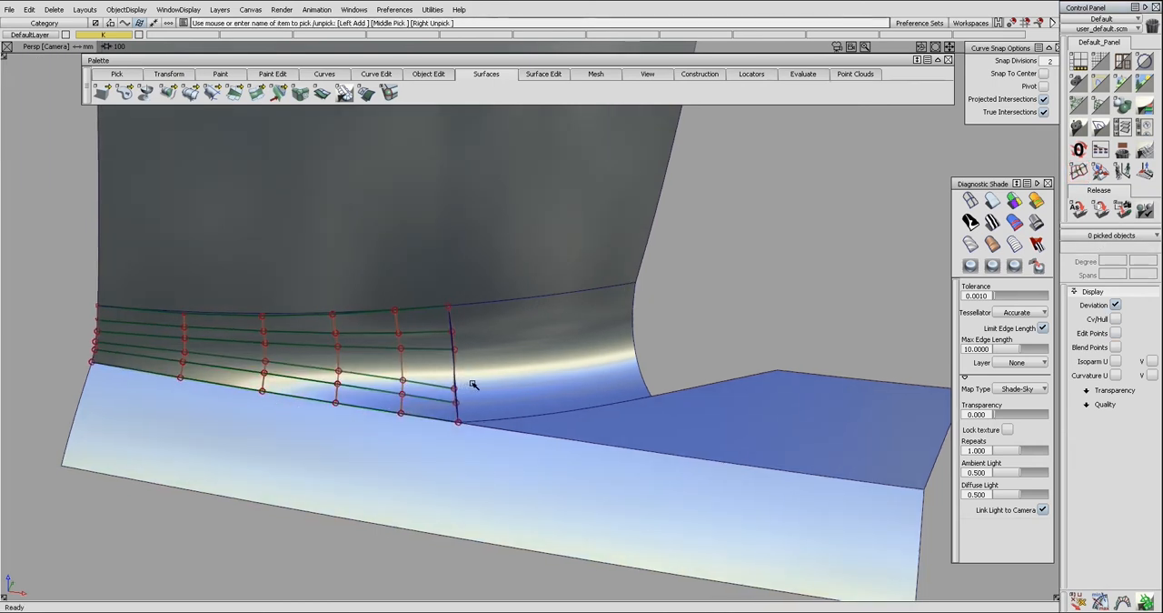
pyautogui.hotkey('ctrl', 'f')
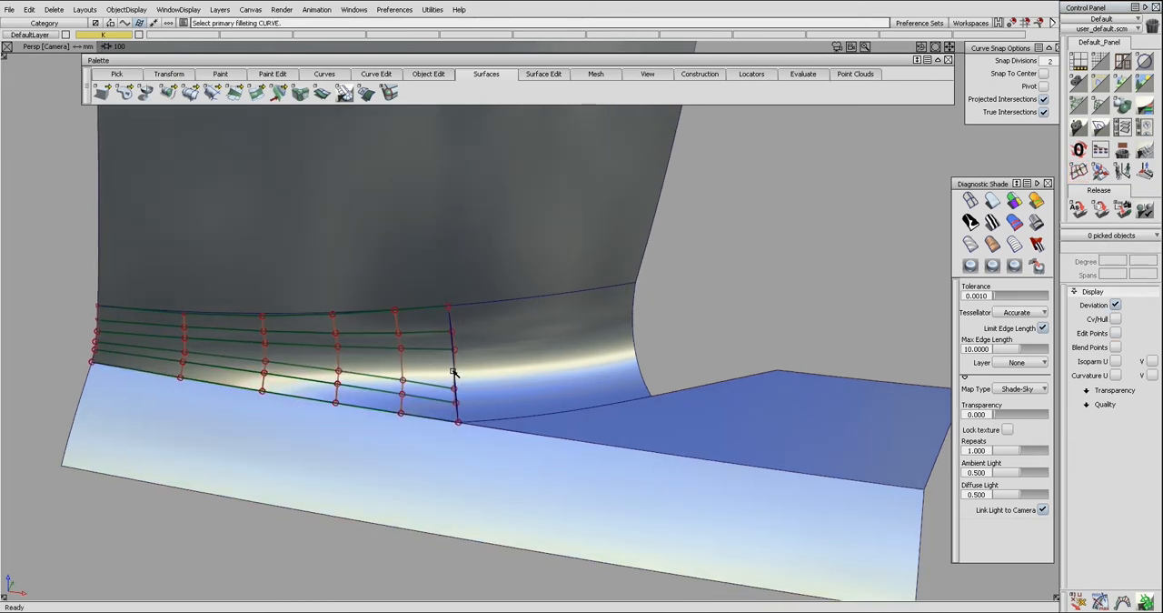
pyautogui.doubleClick(1078, 171)
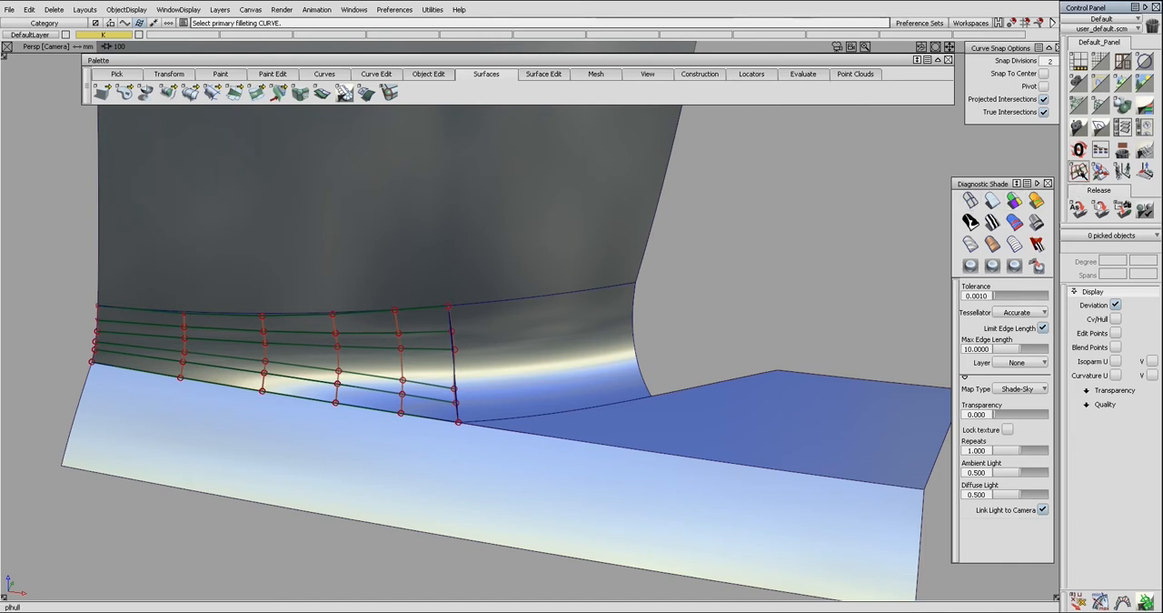
pyautogui.keyDown('alt'); pyautogui.keyDown('shift'); pyautogui.moveTo(444, 359); pyautogui.dragTo(469, 357); pyautogui.keyUp('shift'); pyautogui.keyUp('alt')
pyautogui.click(456, 362)
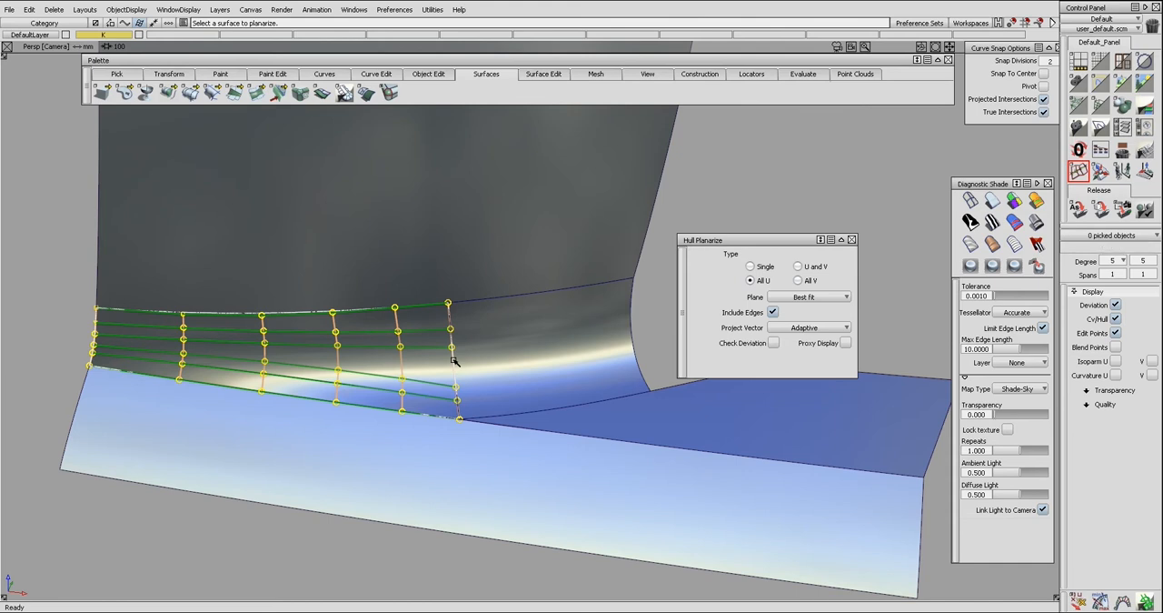
# Hide the remaining hulls and examine the highlight flow across the seam between the two blend surfaces.
pyautogui.keyDown('ctrl'); pyautogui.keyDown('shift'); pyautogui.moveTo(456, 377); pyautogui.dragTo(496, 366); pyautogui.keyUp('shift'); pyautogui.keyUp('ctrl')
pyautogui.click(495, 368)
pyautogui.keyDown('ctrl'); pyautogui.keyDown('shift'); pyautogui.moveTo(496, 366); pyautogui.dragTo(496, 366, button='right'); pyautogui.keyUp('shift'); pyautogui.keyUp('ctrl')
pyautogui.keyDown('ctrl'); pyautogui.keyDown('shift'); pyautogui.moveTo(496, 365); pyautogui.dragTo(444, 373); pyautogui.keyUp('shift'); pyautogui.keyUp('ctrl')
pyautogui.click(463, 378)
pyautogui.keyDown('ctrl'); pyautogui.keyDown('shift'); pyautogui.moveTo(462, 378); pyautogui.dragTo(483, 369, button='right'); pyautogui.keyUp('shift'); pyautogui.keyUp('ctrl')
pyautogui.keyDown('alt'); pyautogui.keyDown('shift'); pyautogui.moveTo(482, 369); pyautogui.dragTo(486, 394); pyautogui.keyUp('shift'); pyautogui.keyUp('alt')
pyautogui.keyDown('ctrl'); pyautogui.keyDown('shift'); pyautogui.moveTo(487, 394); pyautogui.dragTo(487, 376); pyautogui.keyUp('shift'); pyautogui.keyUp('ctrl')
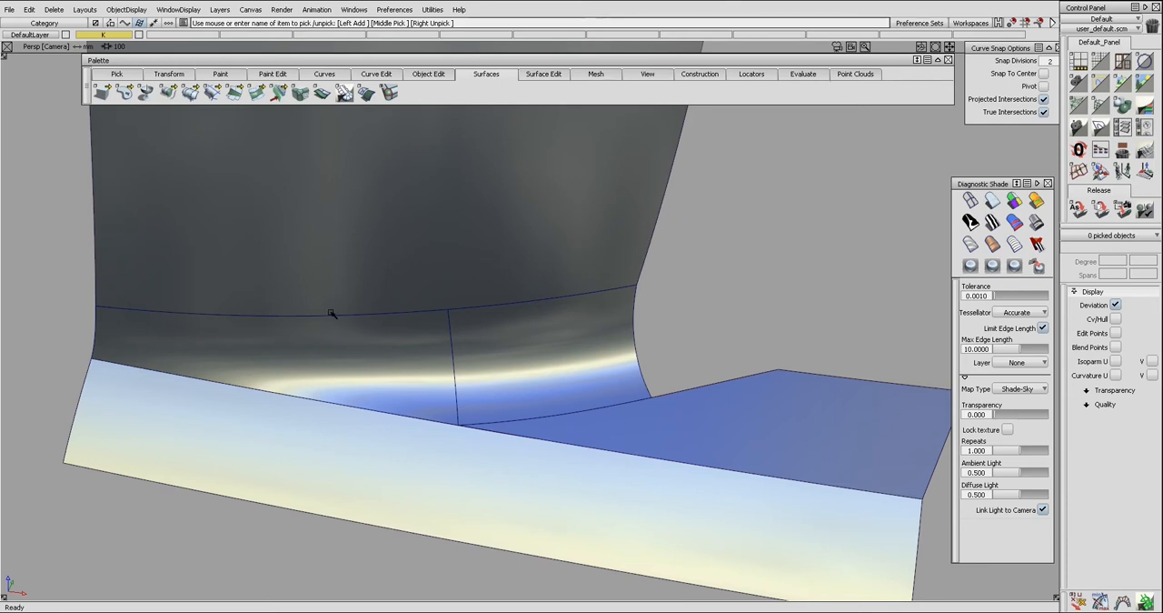
pyautogui.keyDown('alt'); pyautogui.keyDown('shift'); pyautogui.moveTo(511, 407); pyautogui.dragTo(517, 421); pyautogui.keyUp('shift'); pyautogui.keyUp('alt')
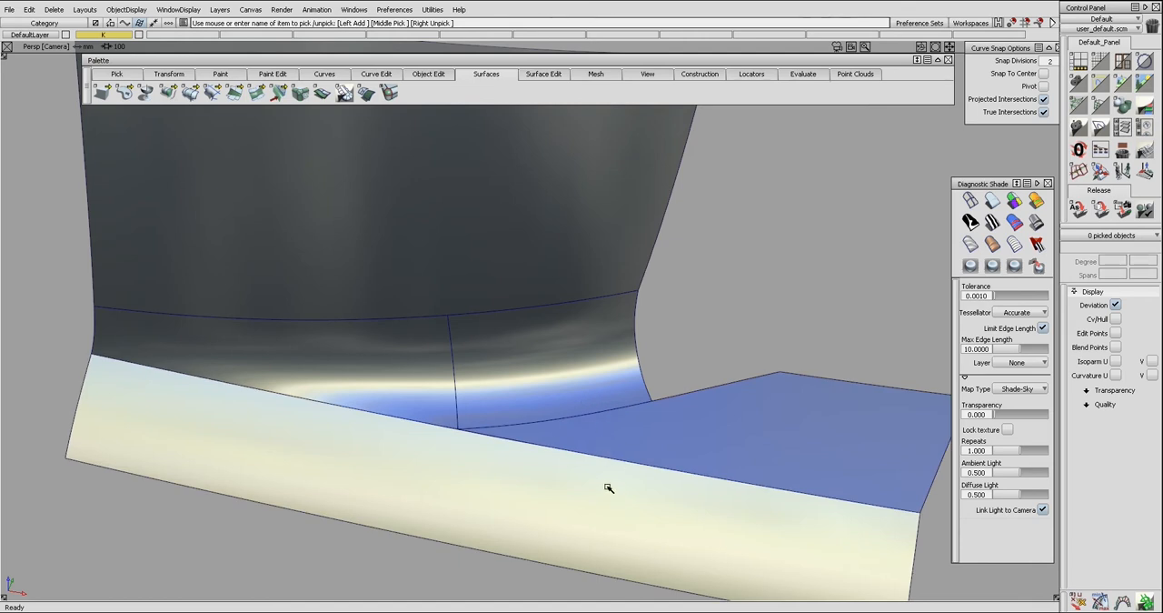
# Check the surface continuity along the upper edges of both blend surfaces where they meet the wall.
pyautogui.click(481, 384)
pyautogui.click(425, 373)
pyautogui.keyDown('ctrl'); pyautogui.keyDown('shift'); pyautogui.moveTo(432, 395); pyautogui.dragTo(428, 350); pyautogui.keyUp('shift'); pyautogui.keyUp('ctrl')
pyautogui.hotkey('ctrl', 'shift', 'c')
pyautogui.click(417, 311)
pyautogui.click(487, 305)
pyautogui.keyDown('alt'); pyautogui.keyDown('shift'); pyautogui.moveTo(487, 318); pyautogui.dragTo(510, 375); pyautogui.keyUp('shift'); pyautogui.keyUp('alt')
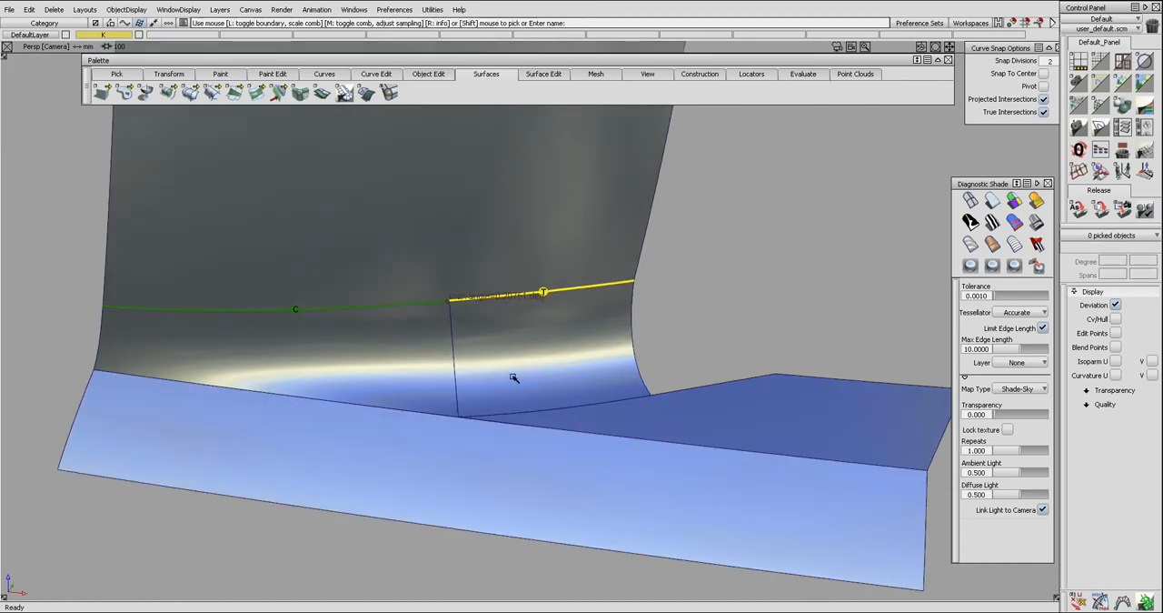
# Align the right blend's upper edge to the wall surface with G2 continuity and the Project alignment type.
pyautogui.keyDown('ctrl'); pyautogui.keyDown('shift'); pyautogui.moveTo(581, 268); pyautogui.dragTo(556, 292); pyautogui.keyUp('shift'); pyautogui.keyUp('ctrl')
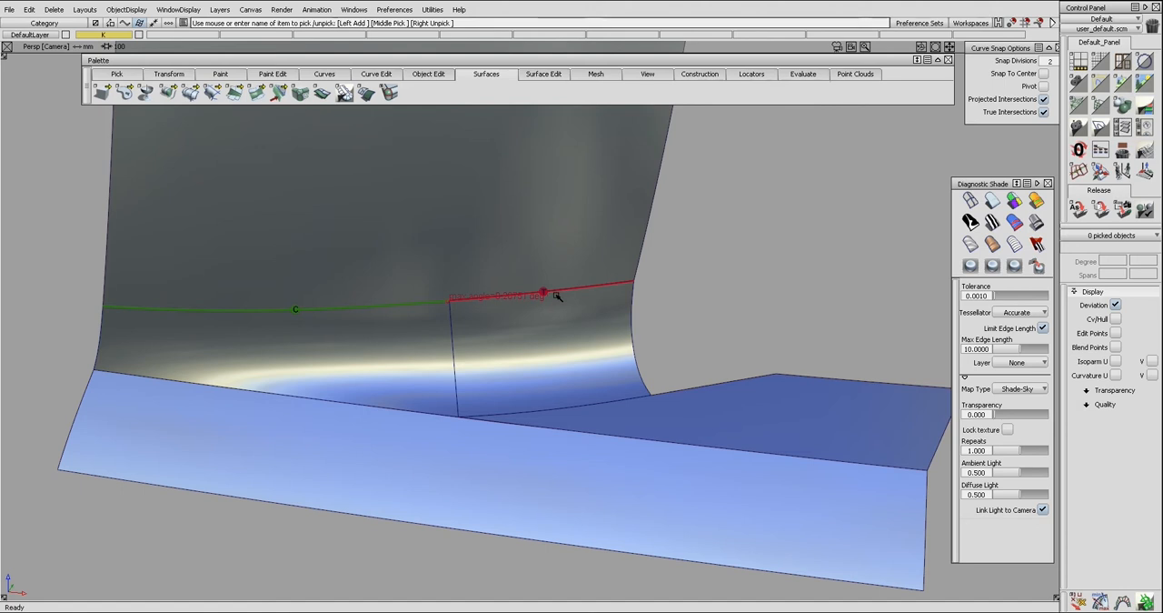
pyautogui.hotkey('ctrl', 'shift', 'a')
pyautogui.click(557, 292)
pyautogui.click(559, 277)
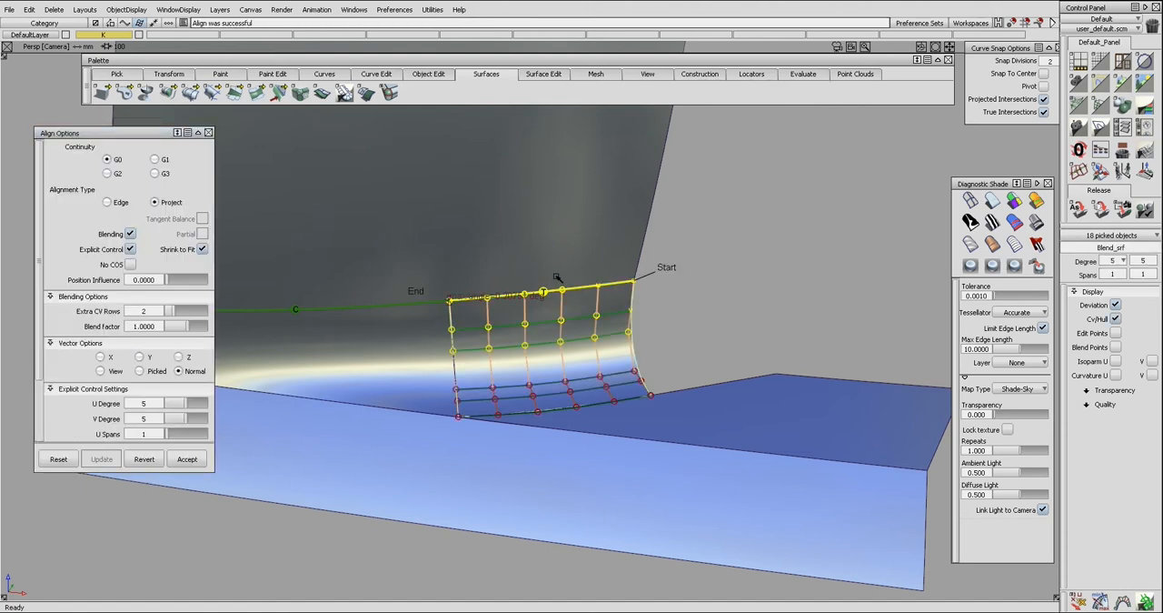
pyautogui.click(108, 173)
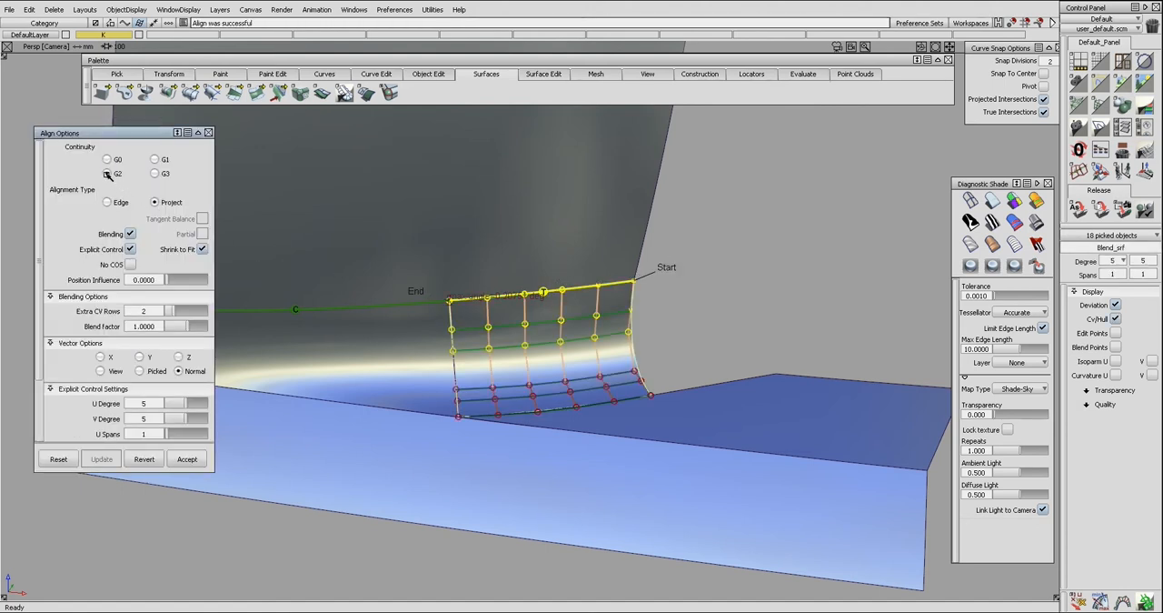
pyautogui.click(444, 351)
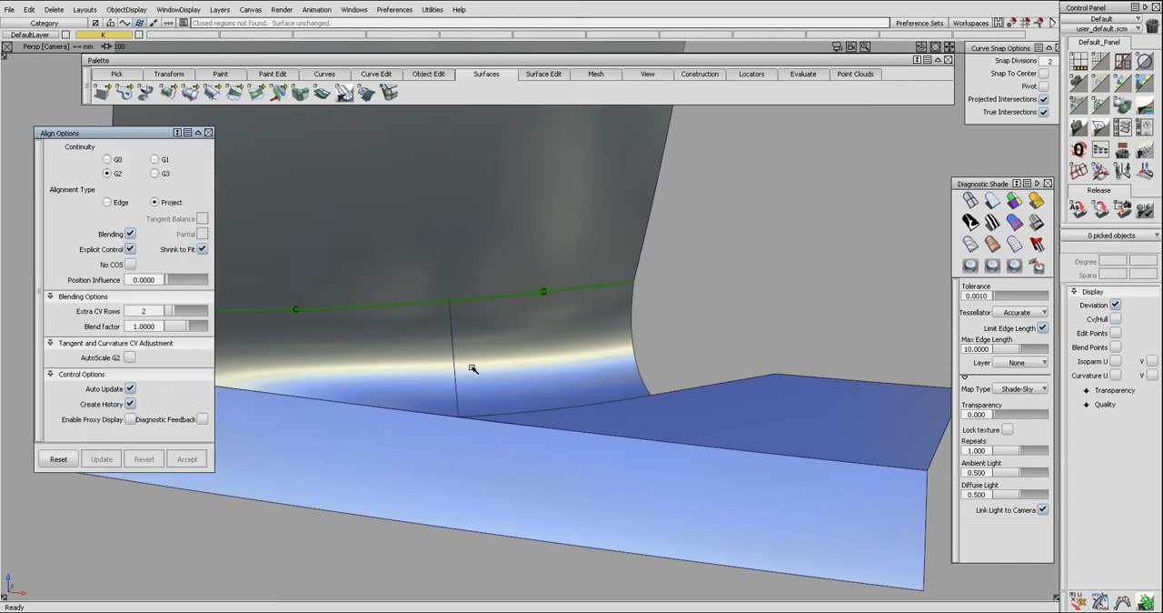
# Check the continuity of the seam between the two blends and query the right blend's construction history.
pyautogui.hotkey('ctrl', 'shift', 'c')
pyautogui.click(457, 367)
pyautogui.hotkey('ctrl', 'q')
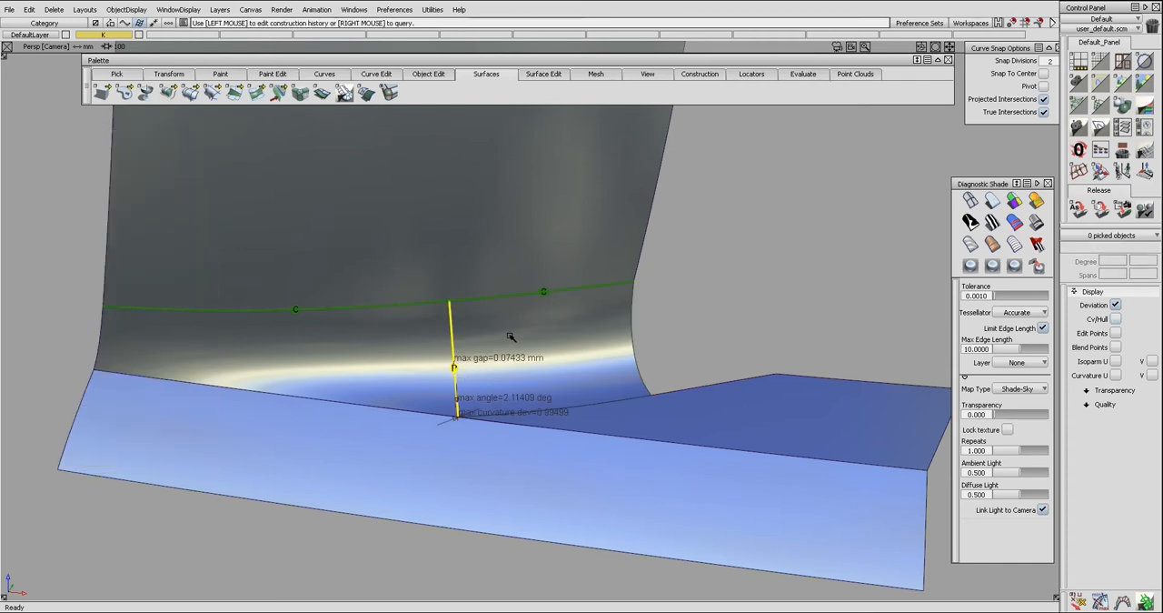
pyautogui.click(515, 323)
pyautogui.moveTo(174, 314); pyautogui.dragTo(169, 316)
pyautogui.keyDown('ctrl'); pyautogui.keyDown('shift'); pyautogui.moveTo(347, 391); pyautogui.dragTo(458, 372); pyautogui.keyUp('shift'); pyautogui.keyUp('ctrl')
# Align the two blend surfaces at their shared seam with position continuity, turning off Explicit Control and partial joins.
pyautogui.hotkey('ctrl', 'shift', 'l')
pyautogui.hotkey('ctrl', 'shift', 'c')
pyautogui.click(452, 364)
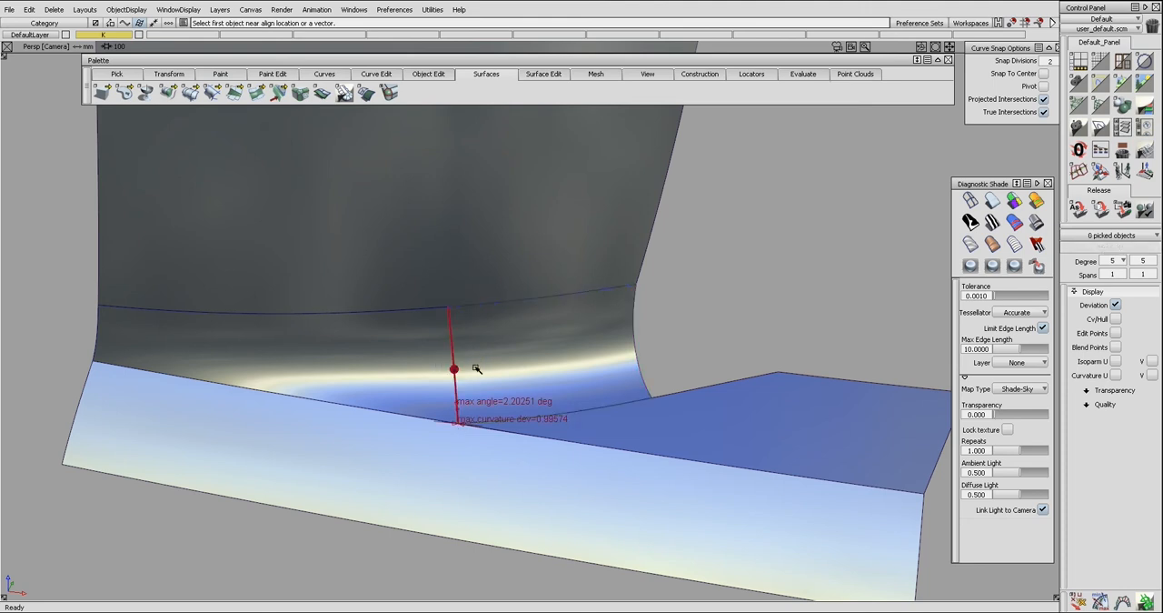
pyautogui.click(457, 365)
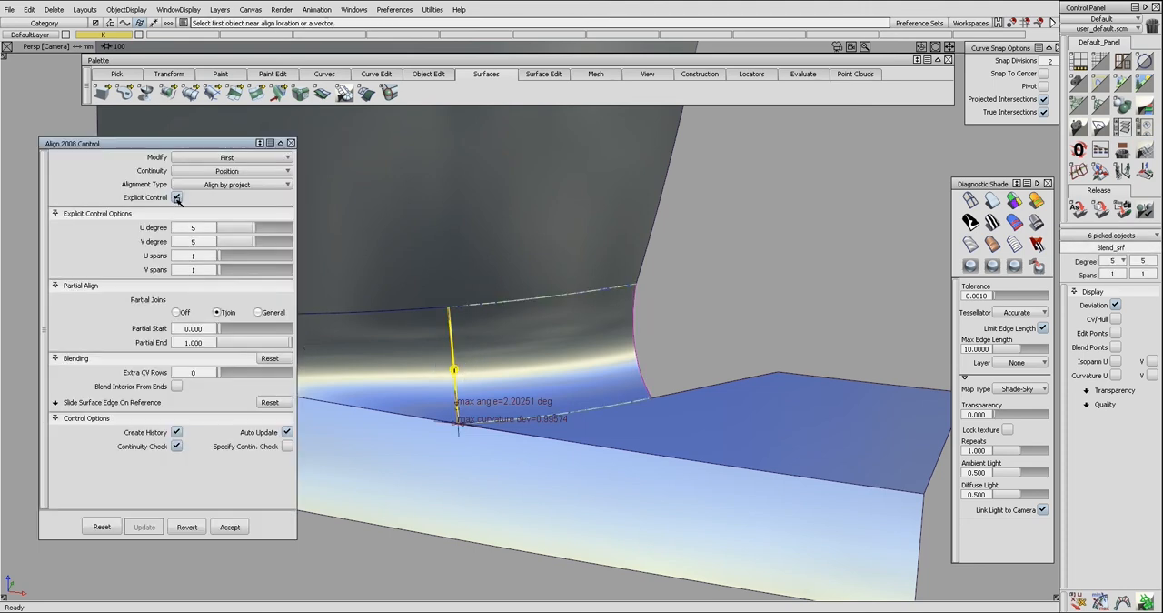
pyautogui.click(177, 198)
pyautogui.click(177, 241)
pyautogui.keyDown('ctrl'); pyautogui.keyDown('shift'); pyautogui.moveTo(527, 330); pyautogui.dragTo(584, 366); pyautogui.keyUp('shift'); pyautogui.keyUp('ctrl')
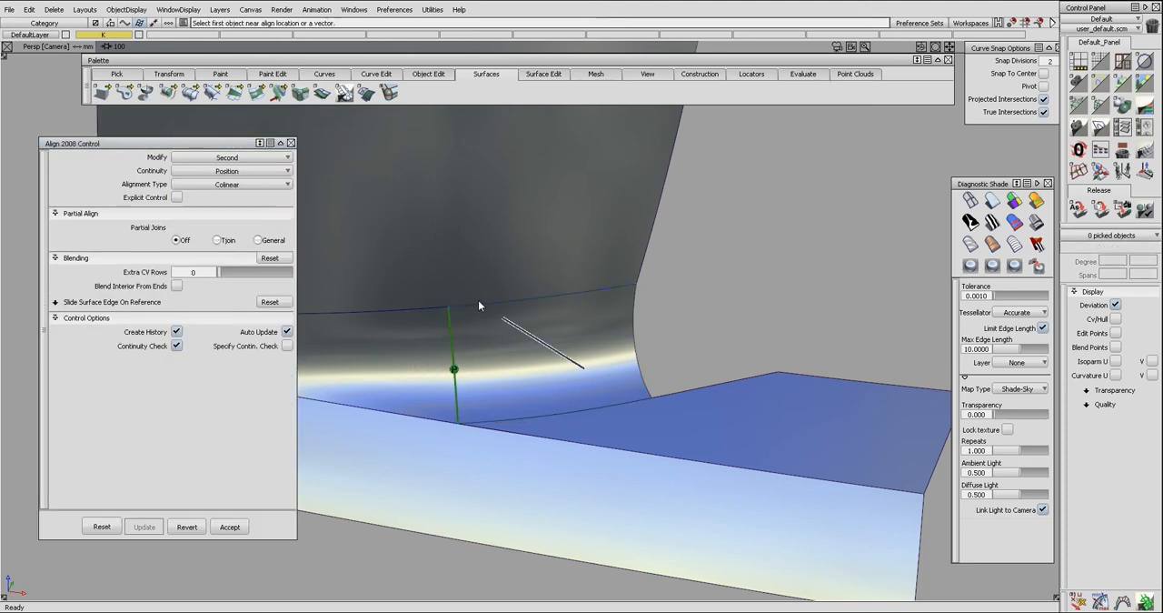
# Try to realign the right blend's upper edge to the wall with G2 continuity by projection.
pyautogui.click(493, 314)
pyautogui.press('Delete')
pyautogui.hotkey('ctrl', 'a')
pyautogui.click(493, 305)
pyautogui.press('Return')
pyautogui.click(497, 292)
pyautogui.keyDown('ctrl'); pyautogui.keyDown('shift'); pyautogui.moveTo(492, 344); pyautogui.dragTo(512, 267); pyautogui.keyUp('shift'); pyautogui.keyUp('ctrl')
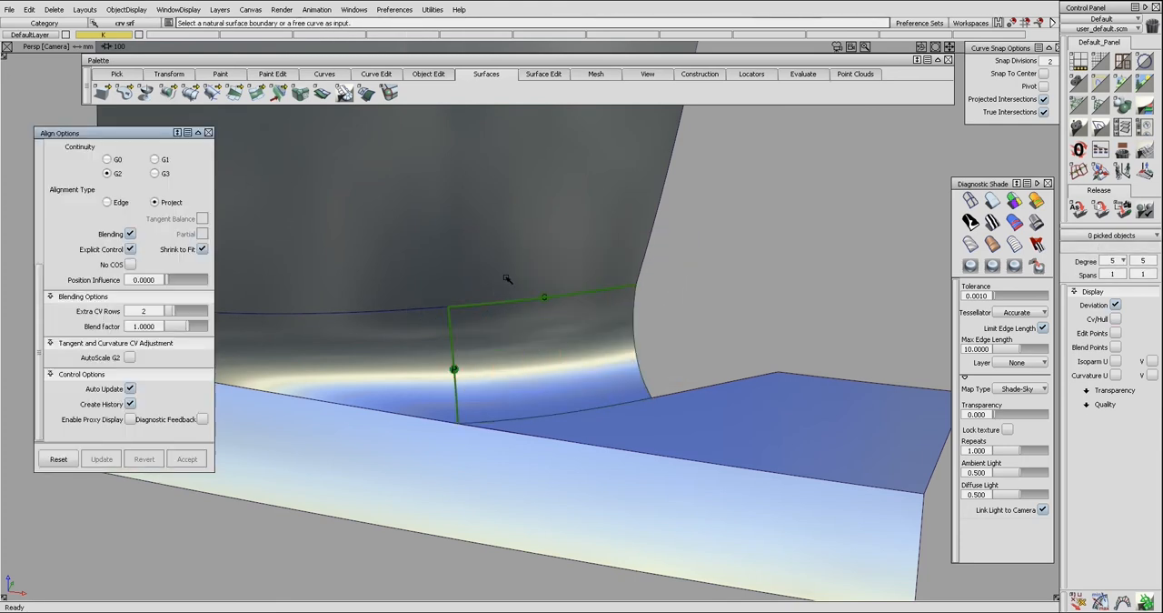
# Isolate the wall surface and delete the curve on surface along its lower edge.
pyautogui.click(499, 286)
pyautogui.hotkey('alt', 'h')
pyautogui.keyDown('ctrl'); pyautogui.keyDown('shift'); pyautogui.moveTo(499, 289); pyautogui.dragTo(518, 350, button='right'); pyautogui.keyUp('shift'); pyautogui.keyUp('ctrl')
pyautogui.keyDown('ctrl'); pyautogui.keyDown('shift'); pyautogui.moveTo(521, 357); pyautogui.dragTo(574, 365); pyautogui.keyUp('shift'); pyautogui.keyUp('ctrl')
pyautogui.click(473, 305)
pyautogui.press('Delete')
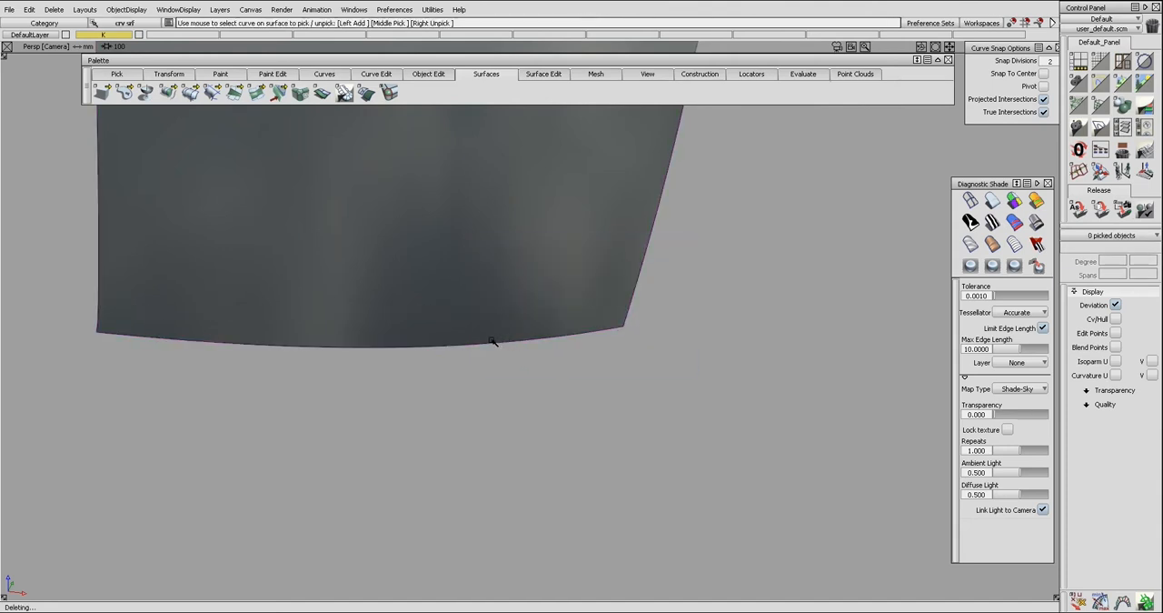
# Show the hidden surfaces again and align the right blend's upper edge to the wall with projected G0 continuity.
pyautogui.keyDown('ctrl'); pyautogui.keyDown('shift'); pyautogui.moveTo(424, 330); pyautogui.dragTo(521, 329, button='right'); pyautogui.keyUp('shift'); pyautogui.keyUp('ctrl')
pyautogui.hotkey('alt', 'a')
pyautogui.click(506, 302)
pyautogui.click(107, 160)
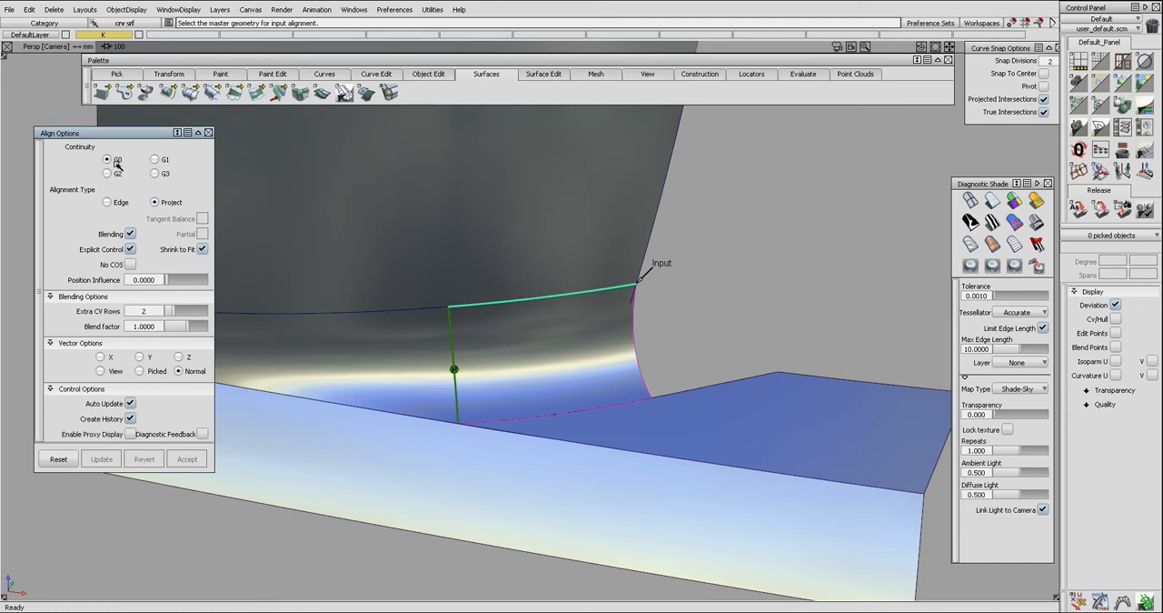
pyautogui.click(508, 241)
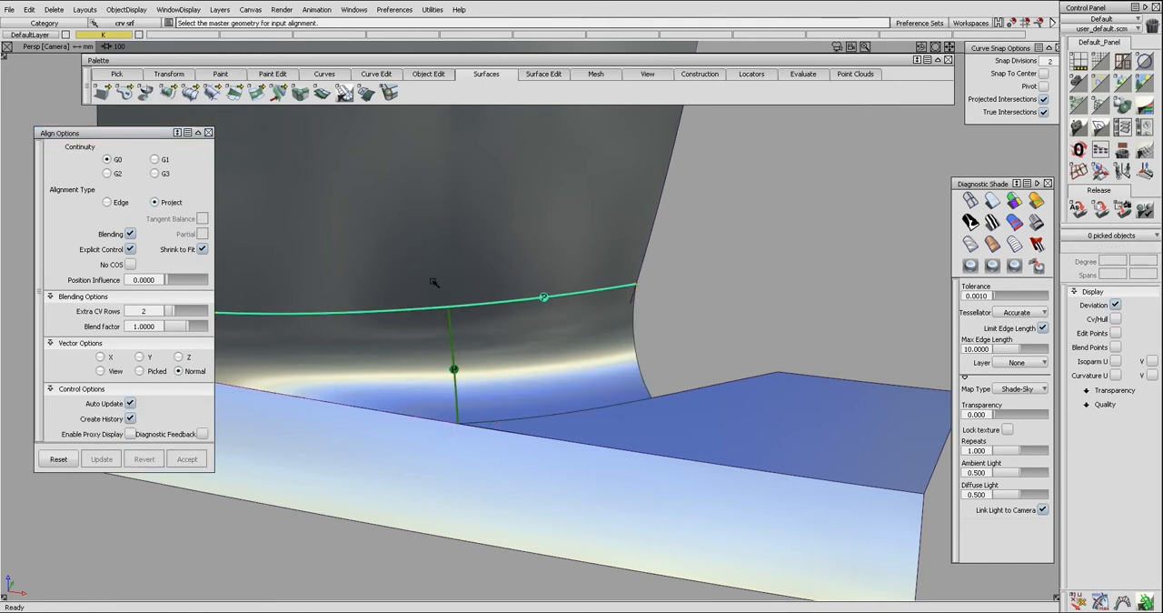
pyautogui.press('t')
pyautogui.click(452, 276)
pyautogui.click(451, 276)
pyautogui.press('space')
# Recheck the continuity along the blends' upper edges and around the top of their shared seam.
pyautogui.click(465, 301)
pyautogui.hotkey('ctrl', 'a')
pyautogui.hotkey('ctrl', 'h')
pyautogui.press('Return')
pyautogui.hotkey('shift', 'n')
pyautogui.press('s')
pyautogui.click(464, 308)
pyautogui.click(438, 312)
pyautogui.click(453, 332)
pyautogui.click(467, 338)
pyautogui.keyDown('alt'); pyautogui.keyDown('shift'); pyautogui.moveTo(470, 341); pyautogui.dragTo(504, 332); pyautogui.keyUp('shift'); pyautogui.keyUp('alt')
# Clear the continuity check locators and compare the control hulls of both blend surfaces.
pyautogui.hotkey('ctrl', 'l')
pyautogui.press('q')
pyautogui.click(488, 368)
pyautogui.click(431, 360)
pyautogui.press('c')
pyautogui.press('c')
pyautogui.press('c')
pyautogui.hotkey('shift', 'n')
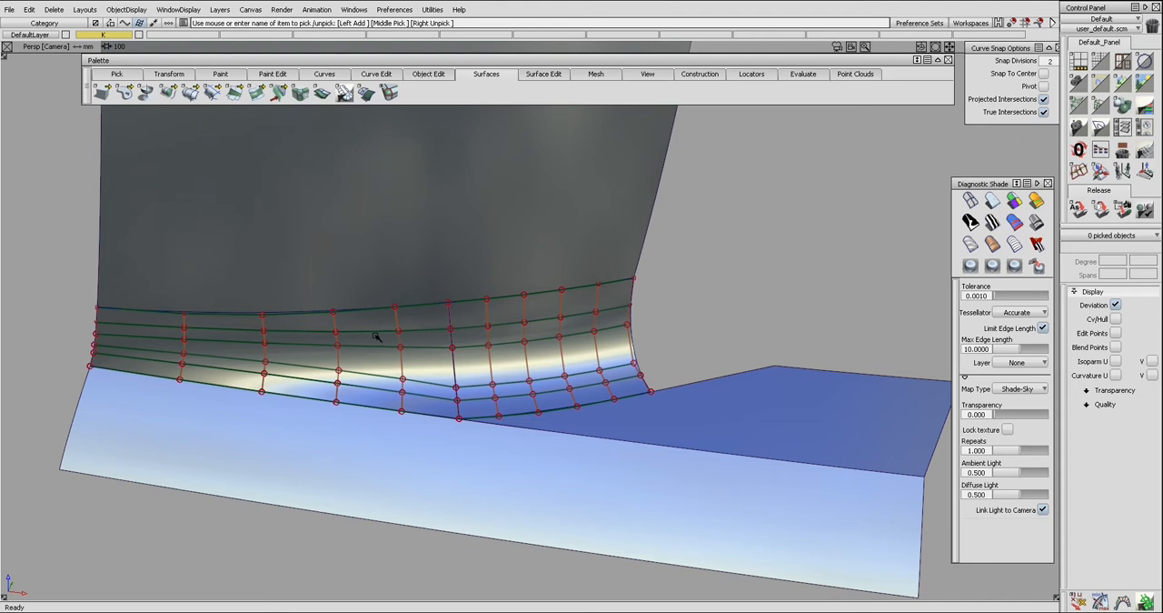
pyautogui.press('c')
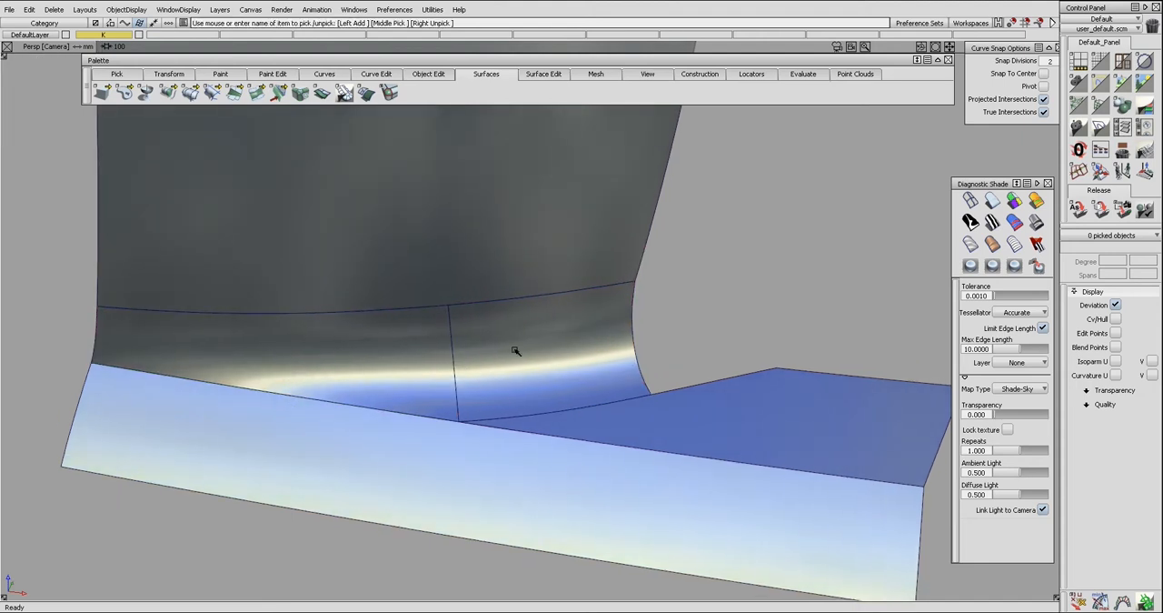
pyautogui.click(480, 364)
pyautogui.click(434, 361)
# Try a tubular offset on the seam between the blend surfaces and delete its curves.
pyautogui.hotkey('shift', 'n')
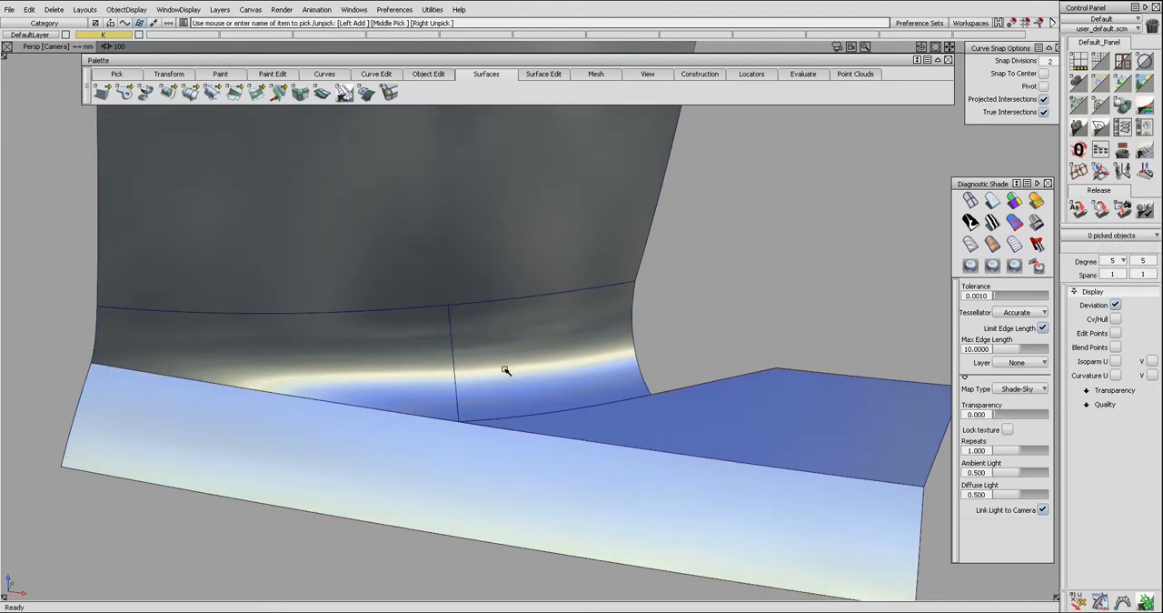
pyautogui.click(455, 368)
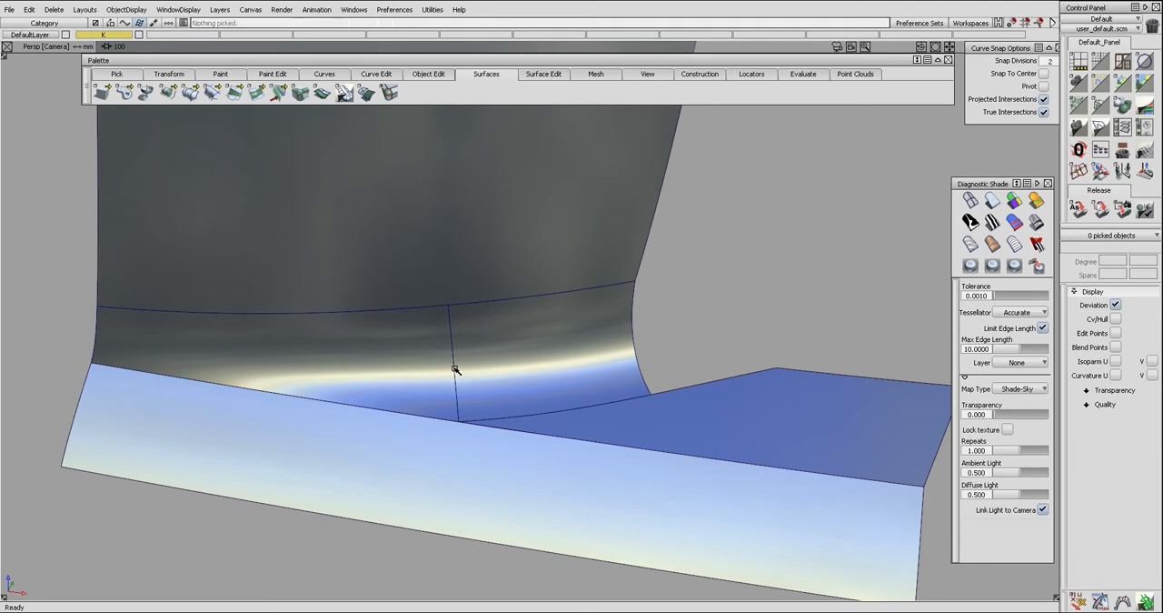
pyautogui.click(465, 367)
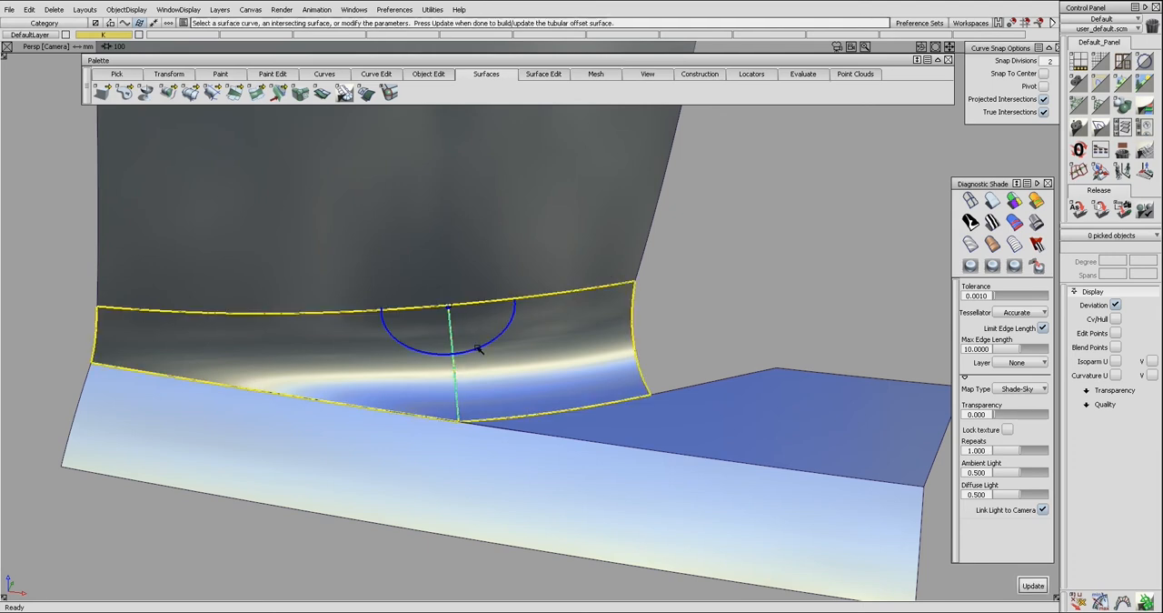
pyautogui.keyDown('ctrl'); pyautogui.keyDown('shift'); pyautogui.moveTo(492, 352); pyautogui.dragTo(491, 372); pyautogui.keyUp('shift'); pyautogui.keyUp('ctrl')
pyautogui.moveTo(321, 317); pyautogui.dragTo(576, 409)
pyautogui.press('Delete')
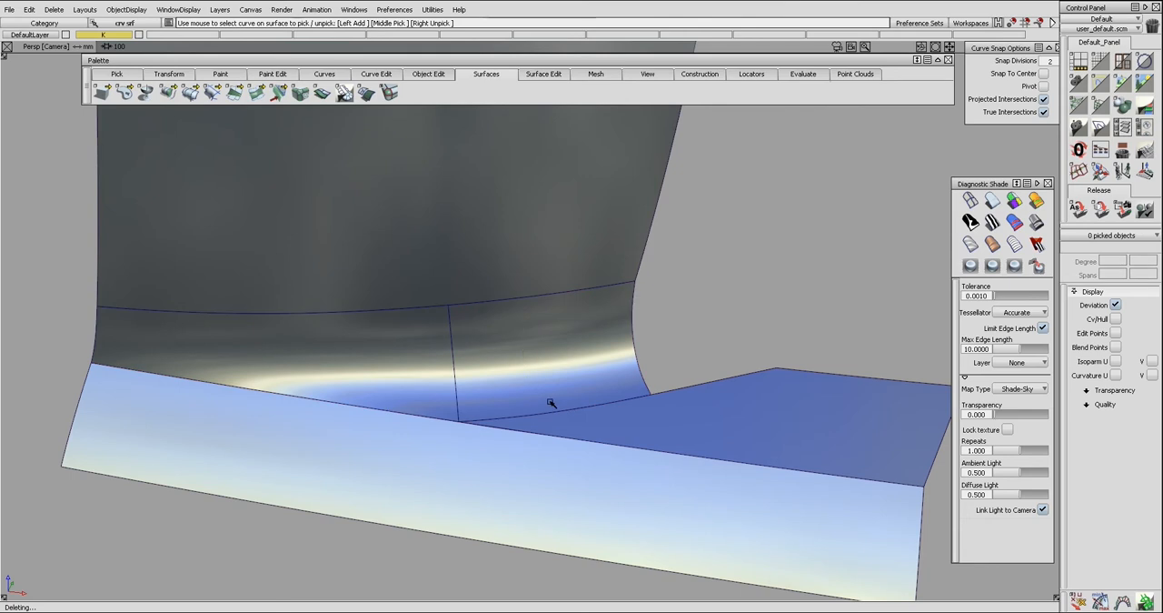
# Insert an isoparm midway along the right blend surface and position another at parameter 0.50 on the left blend.
pyautogui.moveTo(454, 377); pyautogui.dragTo(553, 382)
pyautogui.click(457, 381)
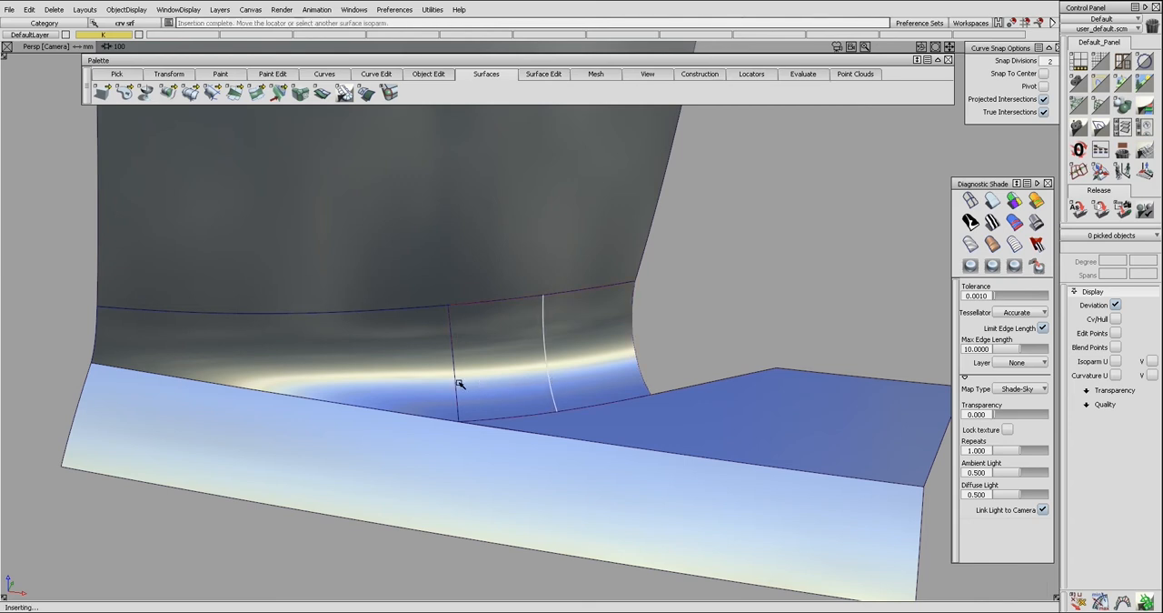
pyautogui.click(513, 400)
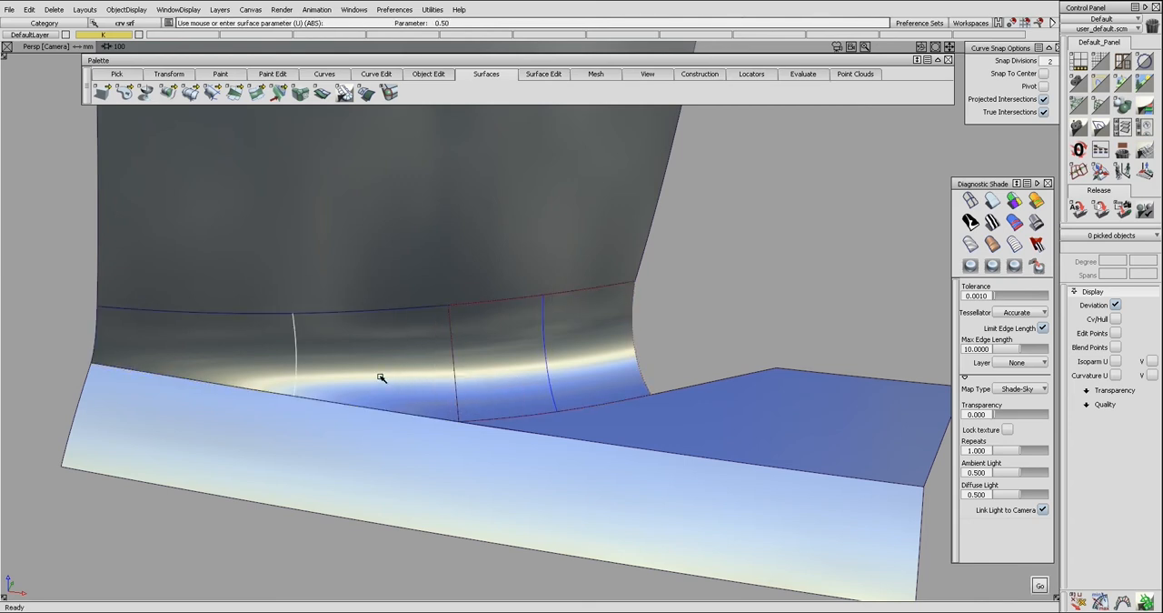
pyautogui.moveTo(372, 376); pyautogui.dragTo(342, 371)
pyautogui.moveTo(458, 354)
pyautogui.keyDown('alt'); pyautogui.keyDown('shift'); pyautogui.mouseDown()
pyautogui.moveTo(479, 381)
pyautogui.moveTo(440, 366)
pyautogui.mouseUp(); pyautogui.keyUp('shift'); pyautogui.keyUp('alt')
# Try to extend the right blend surface at the seam and undo the change.
pyautogui.press('e')
pyautogui.click(455, 375)
pyautogui.click(511, 378)
pyautogui.moveTo(473, 378); pyautogui.dragTo(518, 379)
pyautogui.hotkey('ctrl', 'z')
pyautogui.keyDown('ctrl'); pyautogui.keyDown('shift'); pyautogui.click(520, 381); pyautogui.keyUp('shift'); pyautogui.keyUp('ctrl')
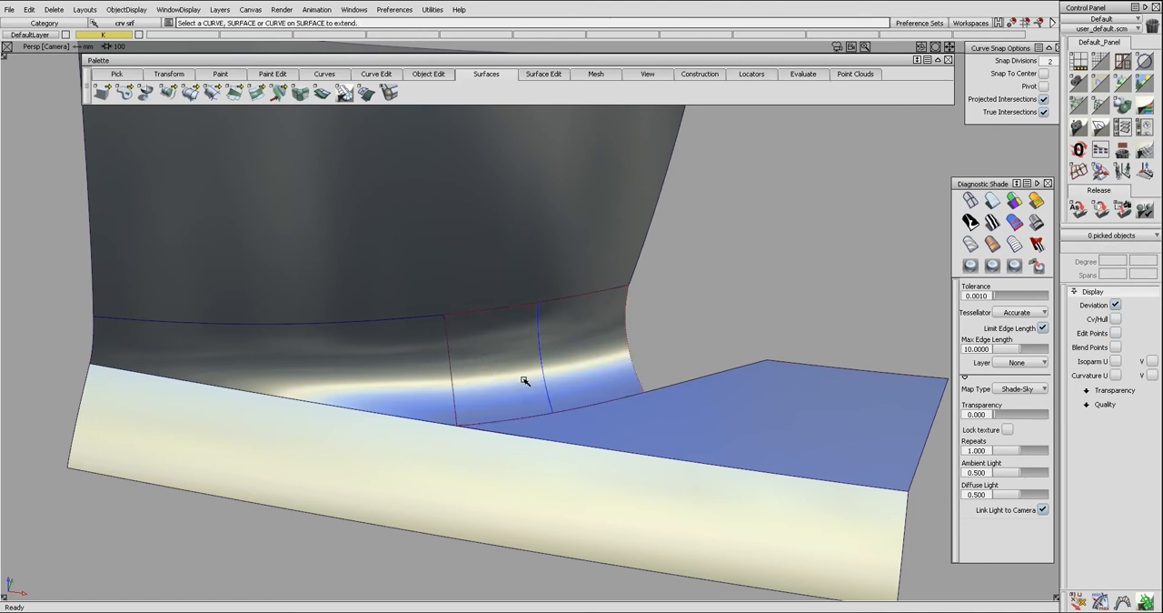
pyautogui.keyDown('alt'); pyautogui.keyDown('shift'); pyautogui.moveTo(502, 358); pyautogui.dragTo(482, 408); pyautogui.keyUp('shift'); pyautogui.keyUp('alt')
pyautogui.click(458, 406)
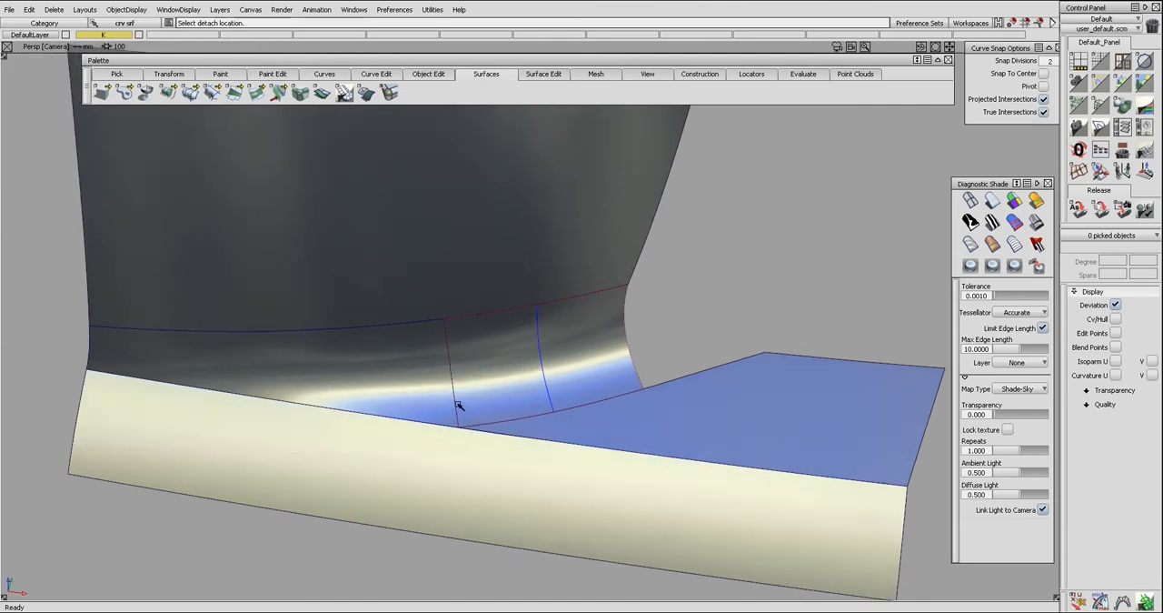
pyautogui.click(456, 398)
pyautogui.click(491, 418)
pyautogui.moveTo(456, 409); pyautogui.dragTo(347, 375)
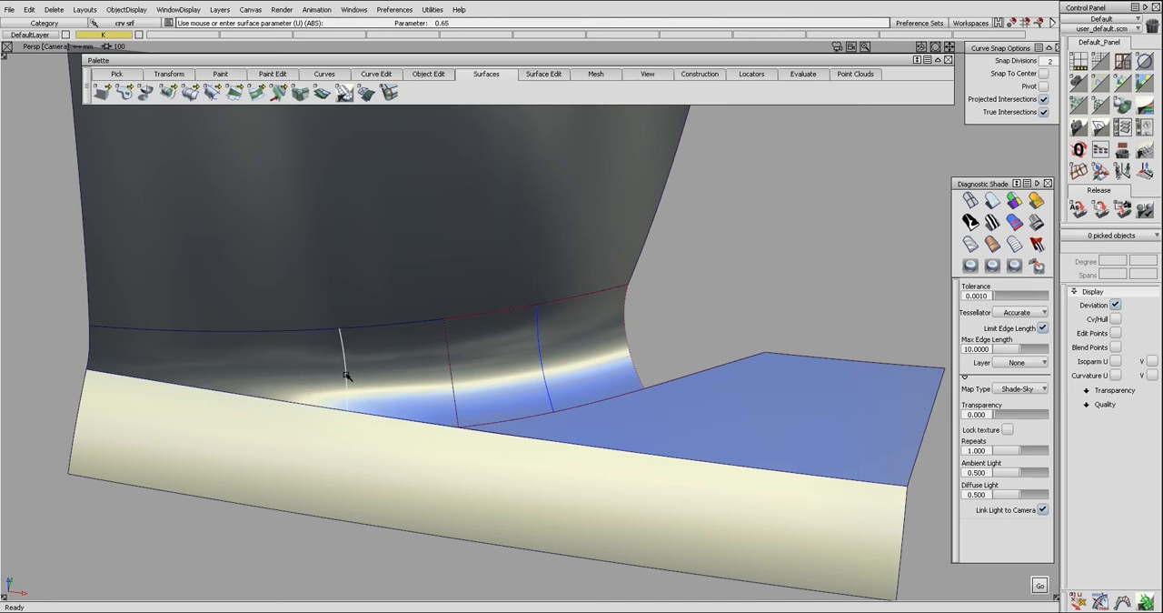
pyautogui.moveTo(346, 376); pyautogui.dragTo(425, 388)
# Isolate the two blend surfaces and duplicate their lower edges as curves without rebuilding.
pyautogui.click(429, 387)
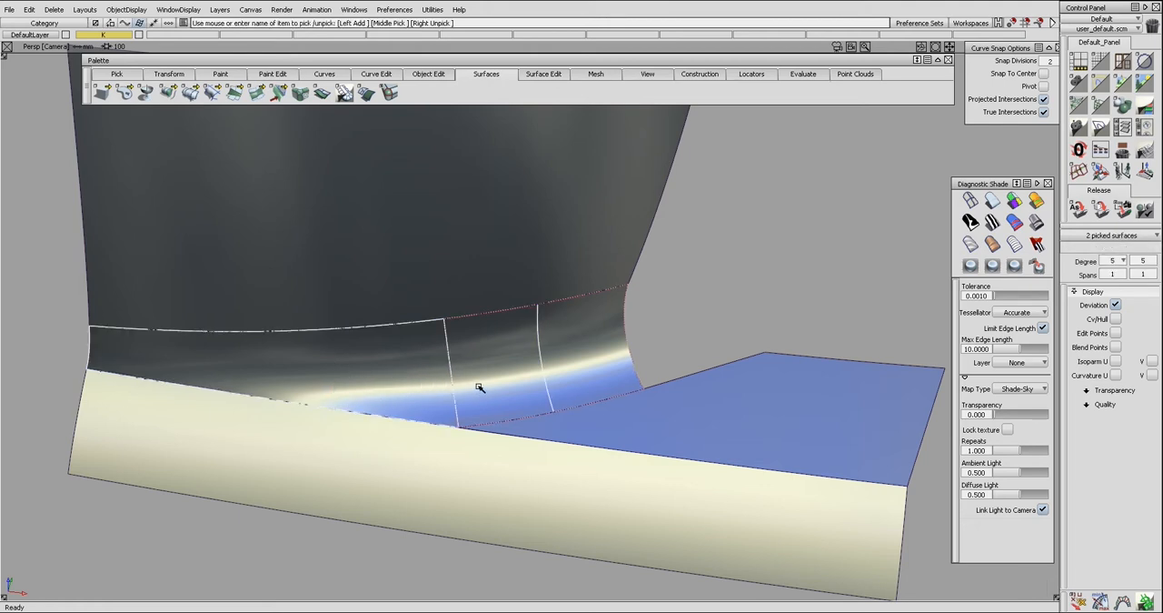
pyautogui.press('Delete')
pyautogui.click(446, 424)
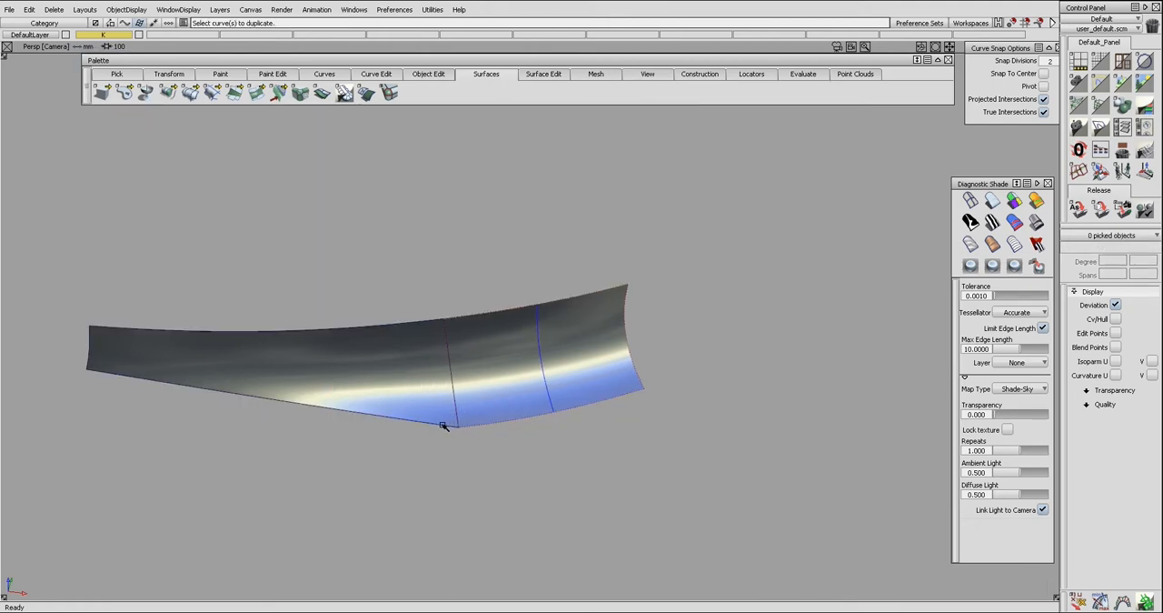
pyautogui.click(486, 427)
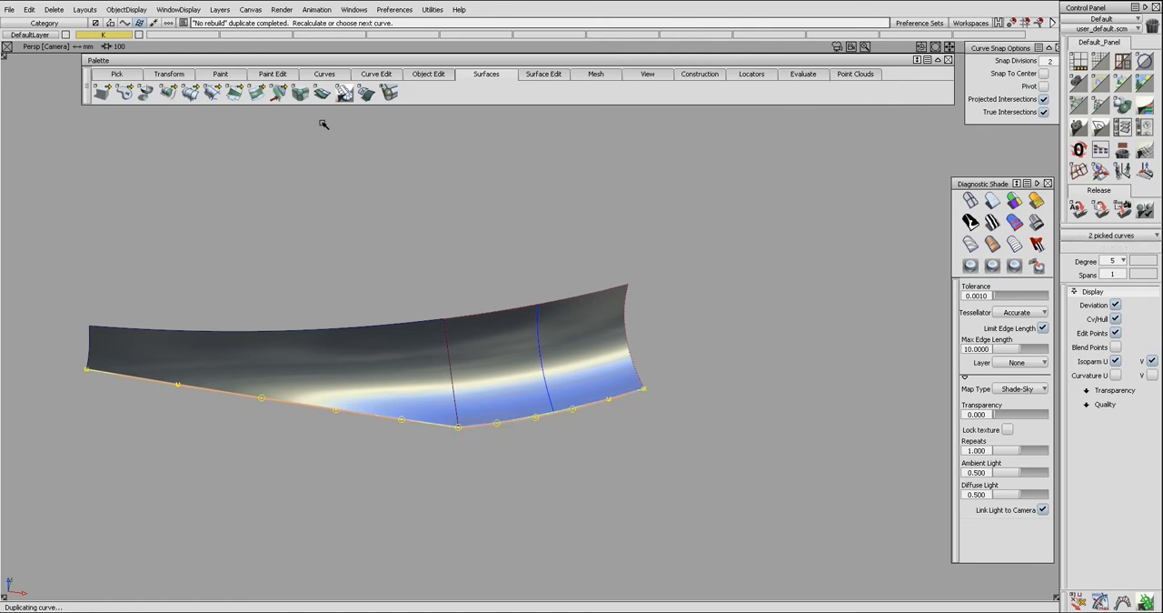
# Fillet the two duplicated edge curves across the corner with a radius of about 169 mm.
pyautogui.click(380, 75)
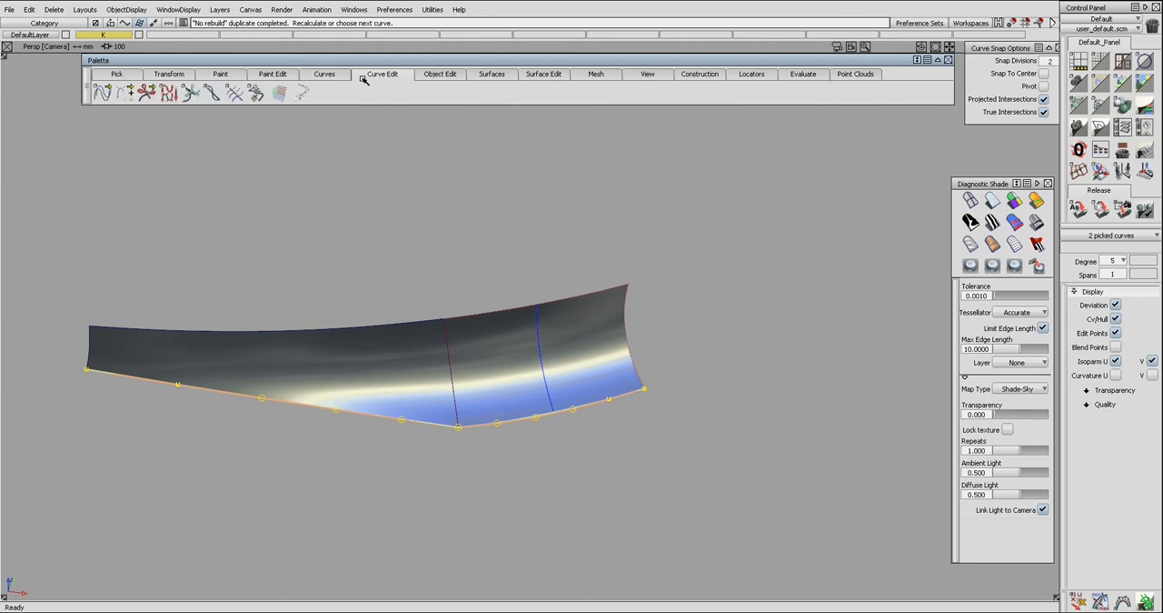
pyautogui.moveTo(102, 92); pyautogui.dragTo(104, 38)
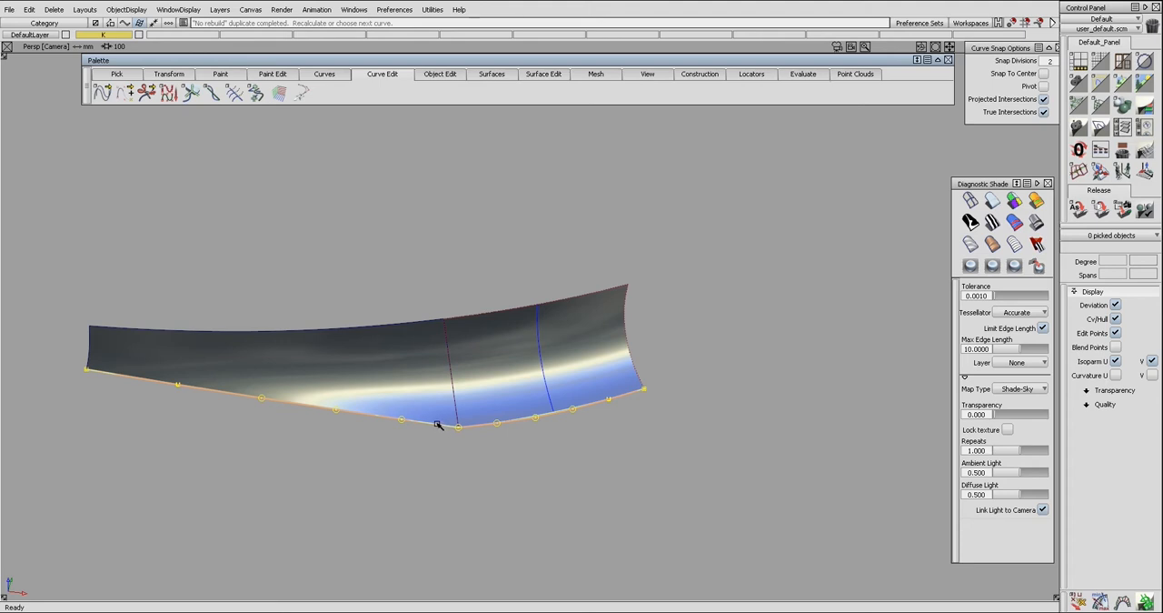
pyautogui.click(436, 423)
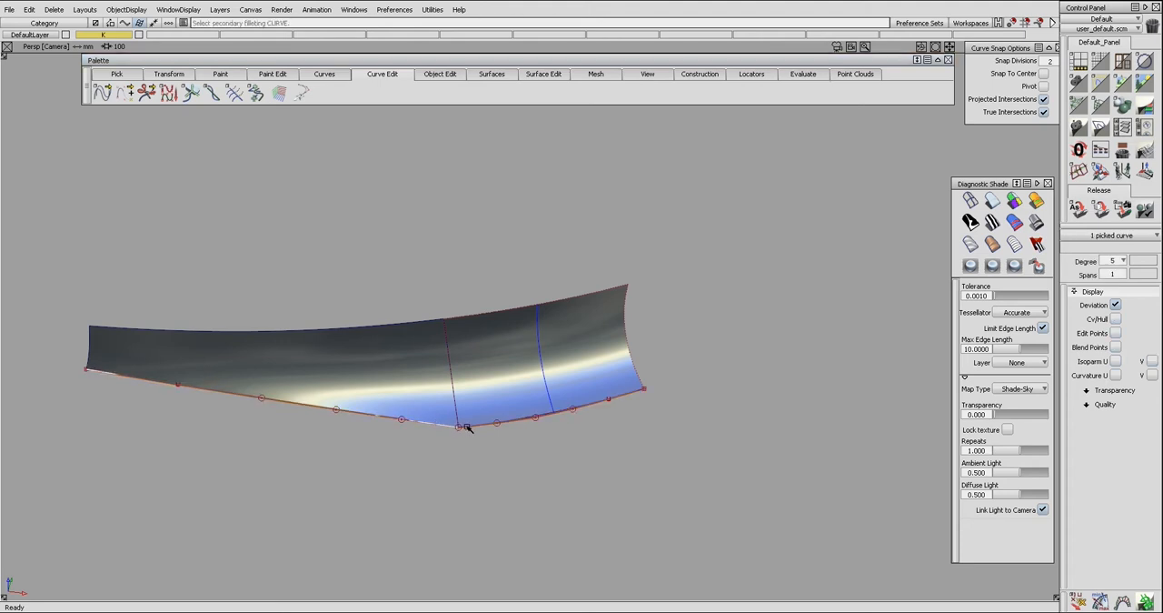
pyautogui.click(466, 426)
pyautogui.moveTo(459, 447); pyautogui.dragTo(624, 437)
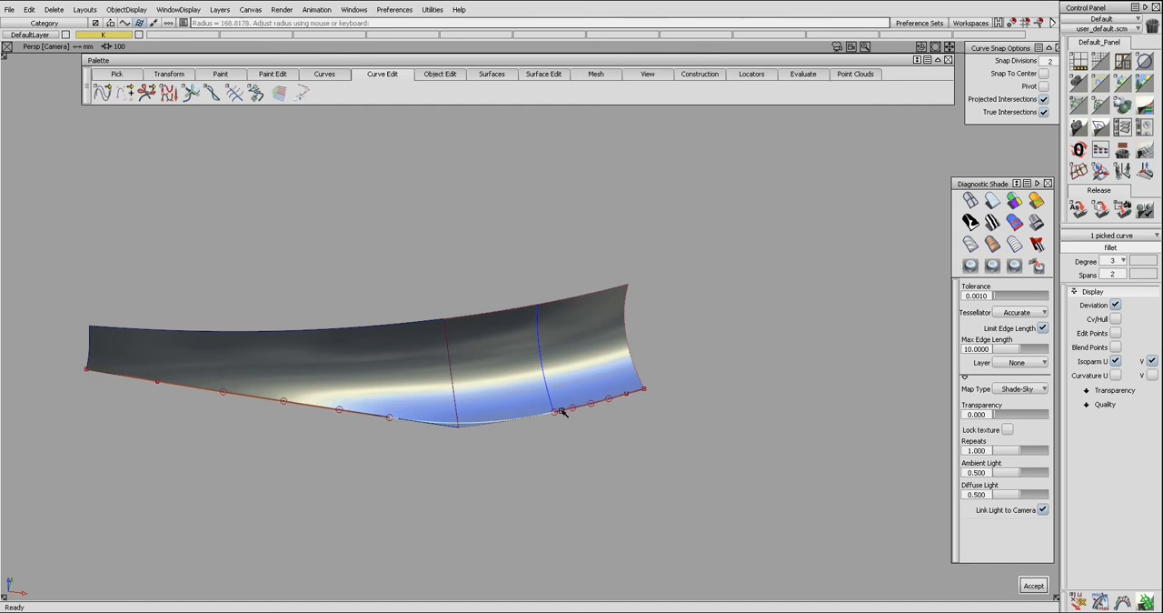
pyautogui.press('space')
# Delete the leftover edge curves on both sides of the fillet, keeping only the fillet curve.
pyautogui.keyDown('ctrl'); pyautogui.keyDown('shift'); pyautogui.moveTo(411, 431); pyautogui.dragTo(345, 409); pyautogui.keyUp('shift'); pyautogui.keyUp('ctrl')
pyautogui.moveTo(365, 406); pyautogui.dragTo(370, 431)
pyautogui.moveTo(587, 402); pyautogui.dragTo(585, 420)
pyautogui.press('Delete')
pyautogui.press('Return')
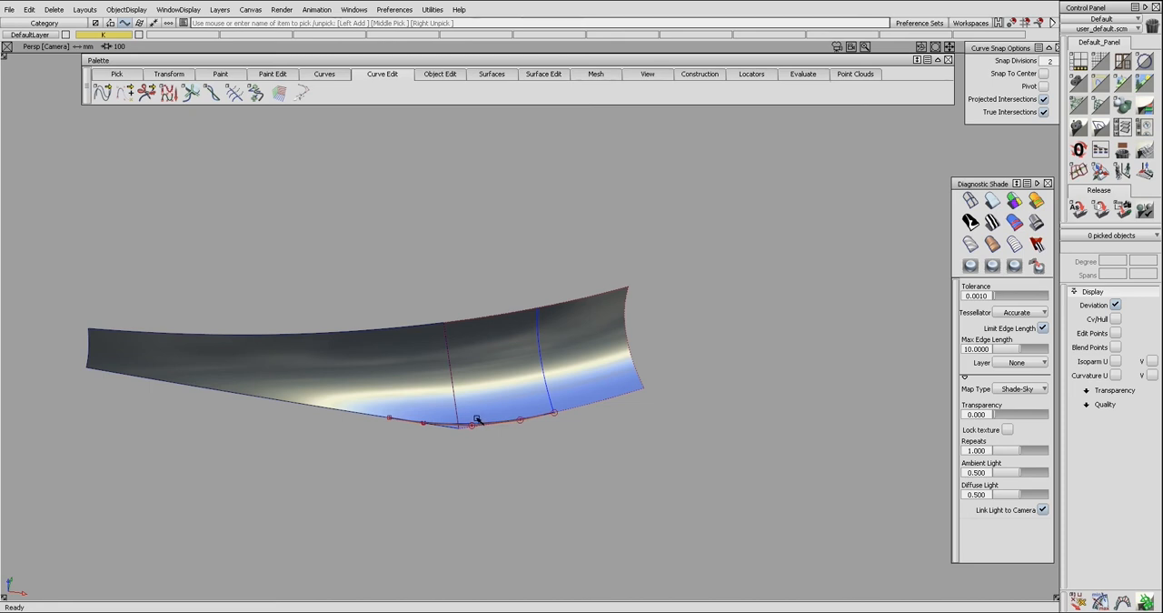
# Insert an isoparm across the left blend surface, snapped to the left end of the fillet curve.
pyautogui.click(454, 393)
pyautogui.click(459, 408)
pyautogui.moveTo(459, 409); pyautogui.dragTo(425, 400)
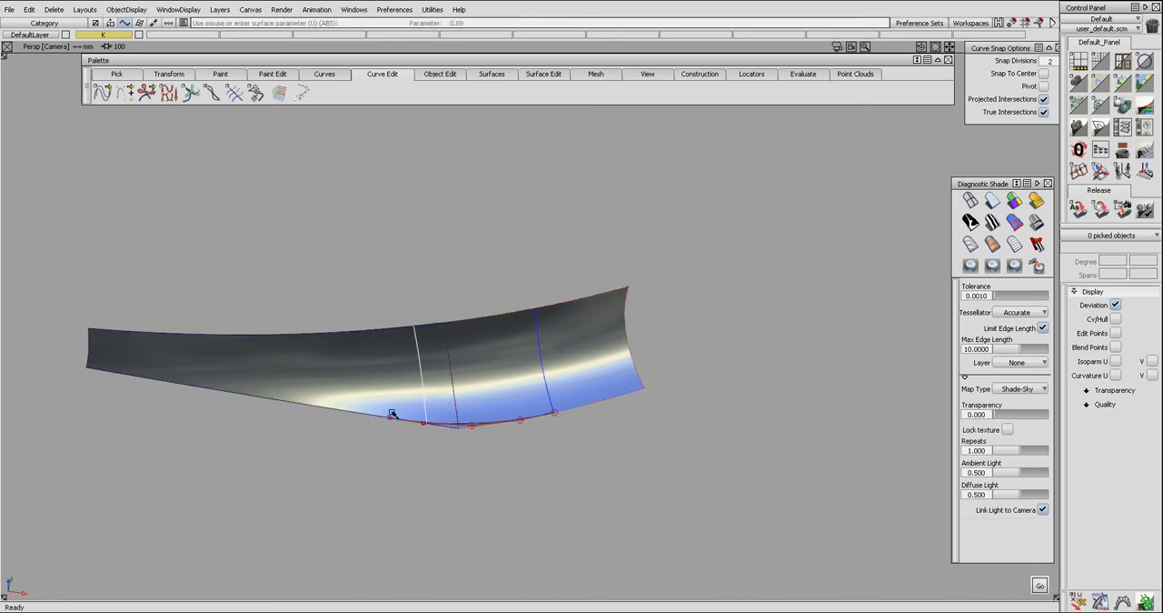
pyautogui.click(390, 419)
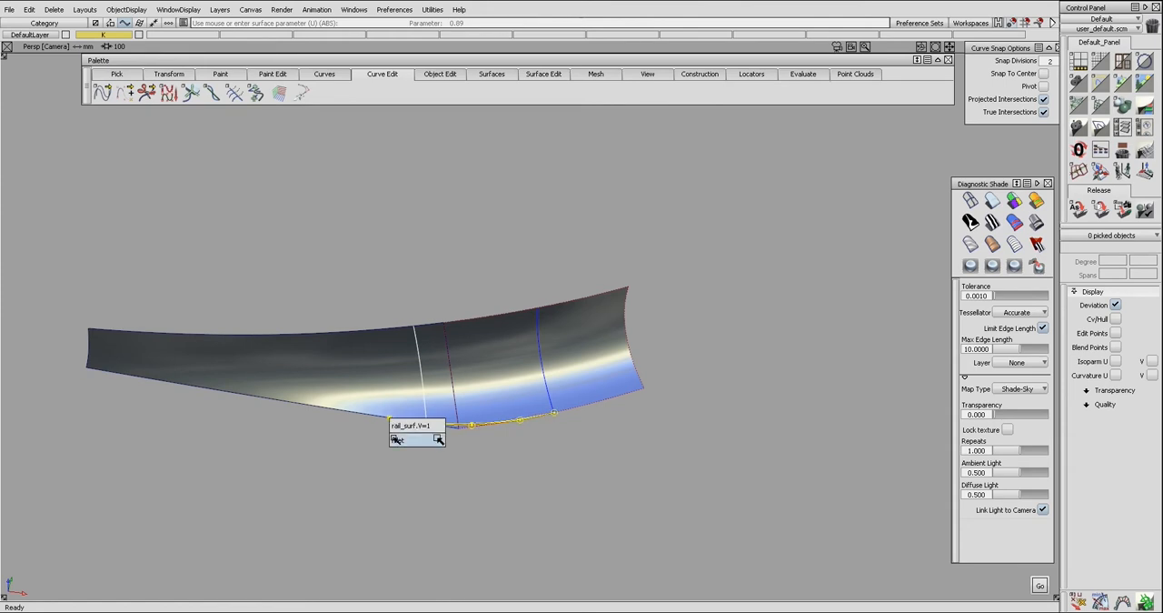
pyautogui.click(396, 439)
pyautogui.keyDown('alt'); pyautogui.keyDown('shift'); pyautogui.moveTo(402, 441); pyautogui.dragTo(420, 401); pyautogui.keyUp('shift'); pyautogui.keyUp('alt')
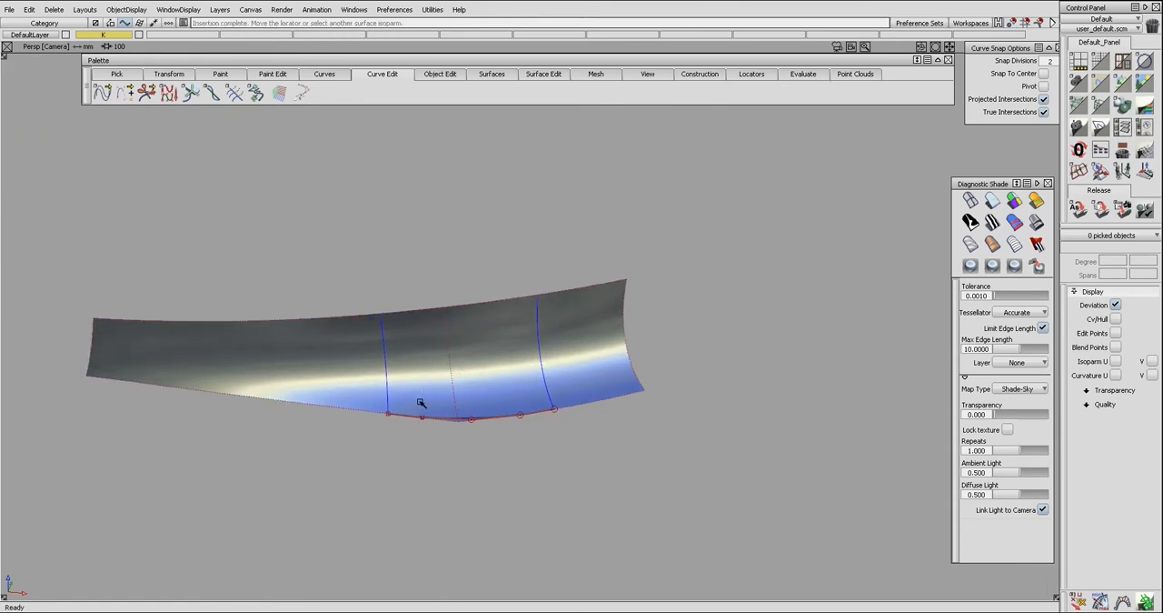
# Remove the fillet curve and cut away both surface portions between the inserted isoparms, leaving a gap around the seam.
pyautogui.keyDown('ctrl'); pyautogui.keyDown('shift'); pyautogui.moveTo(487, 423); pyautogui.dragTo(408, 402); pyautogui.keyUp('shift'); pyautogui.keyUp('ctrl')
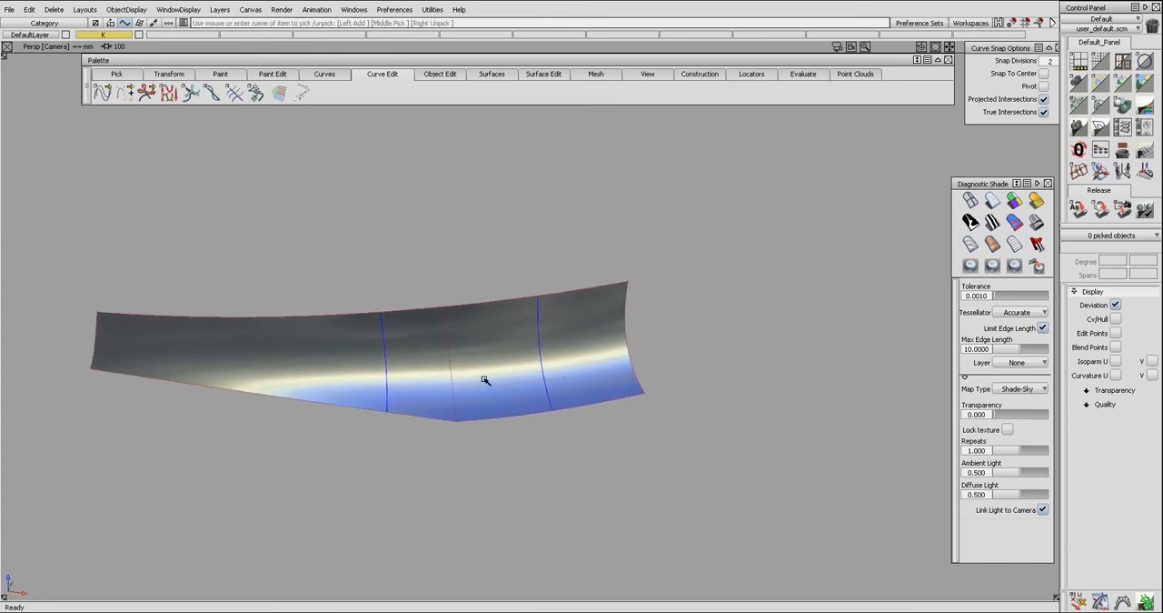
pyautogui.keyDown('alt'); pyautogui.keyDown('shift'); pyautogui.moveTo(346, 366); pyautogui.dragTo(380, 397); pyautogui.keyUp('shift'); pyautogui.keyUp('alt')
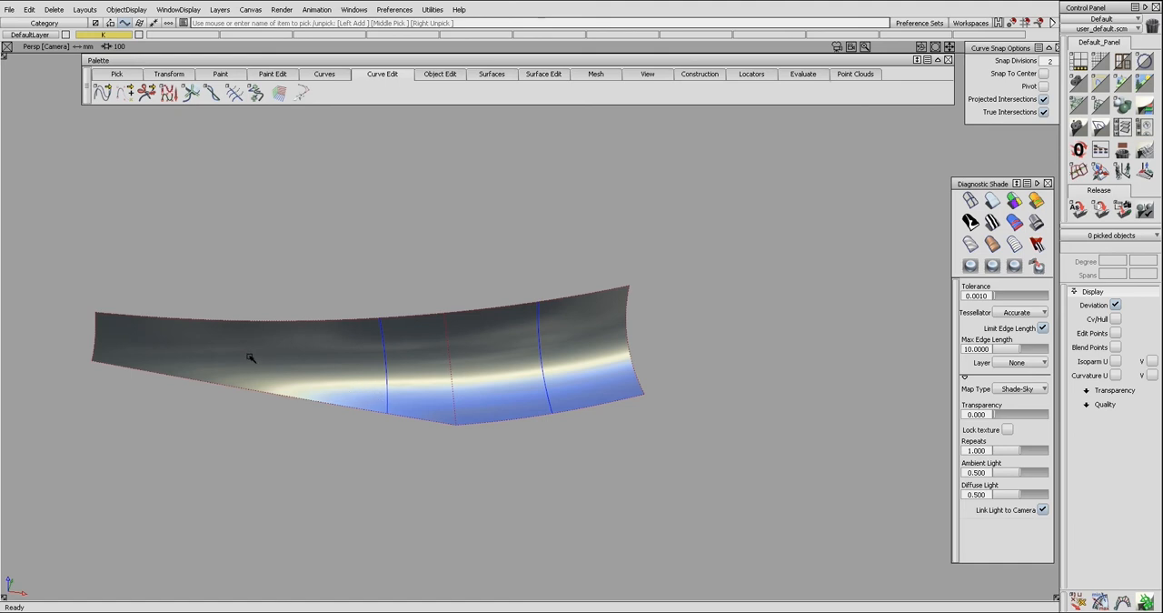
pyautogui.keyDown('alt'); pyautogui.keyDown('shift'); pyautogui.moveTo(335, 382); pyautogui.dragTo(344, 387); pyautogui.keyUp('shift'); pyautogui.keyUp('alt')
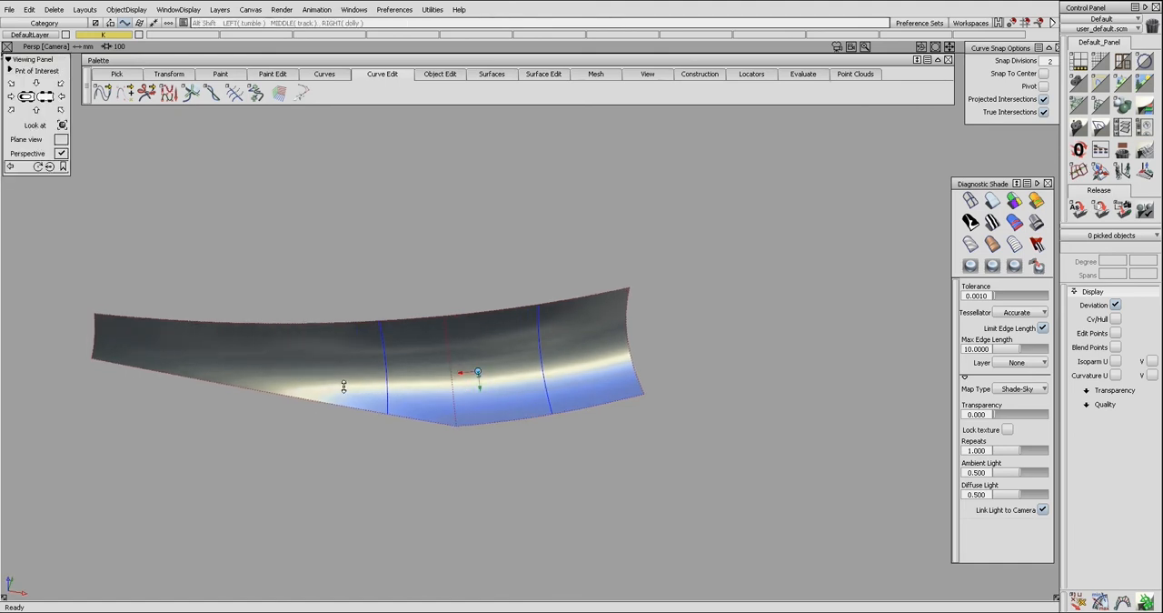
pyautogui.click(366, 389)
pyautogui.press('space')
pyautogui.click(555, 386)
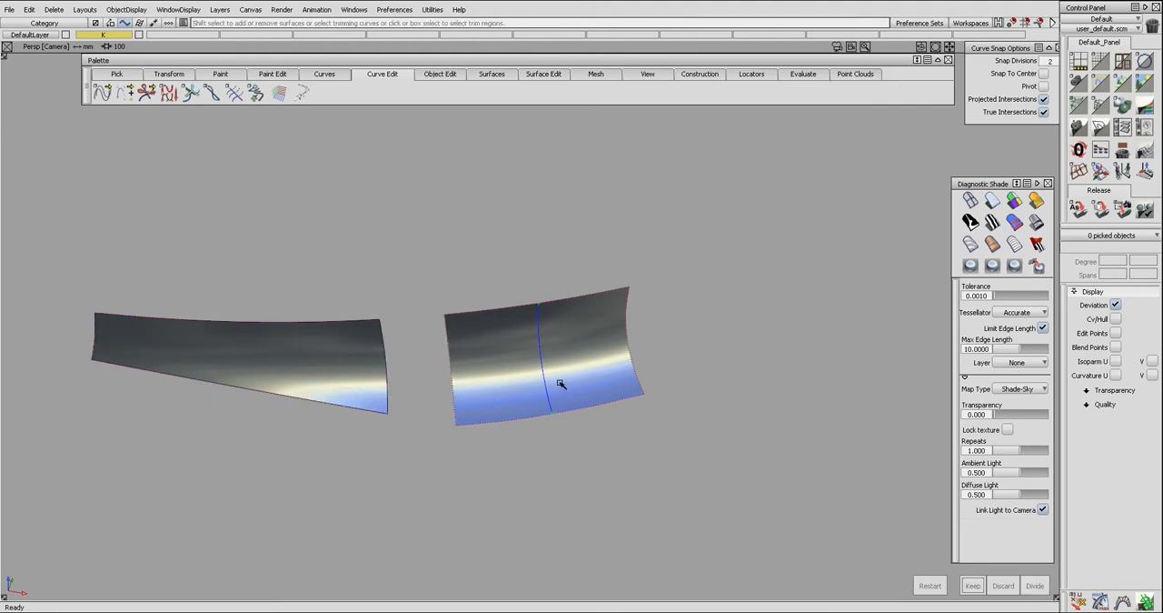
pyautogui.press('space')
# Create a blend curve across the gap between the lower corners of the left and right surfaces.
pyautogui.press('b')
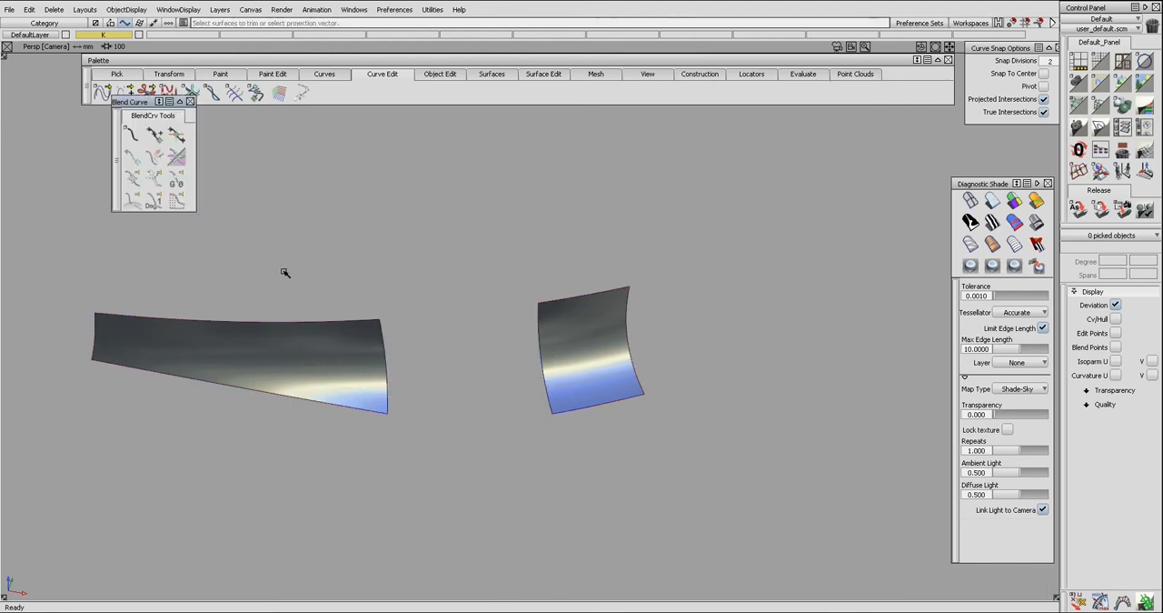
pyautogui.click(133, 136)
pyautogui.click(385, 411)
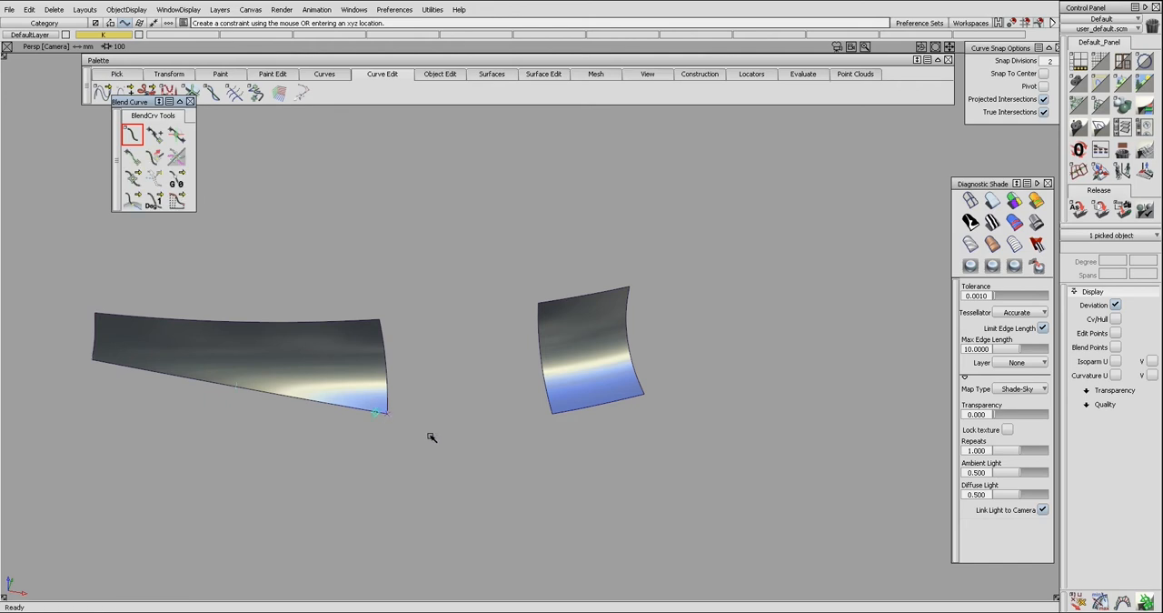
pyautogui.click(562, 413)
pyautogui.press('space')
# Create a second blend curve bridging the upper corners of the two surfaces.
pyautogui.keyDown('alt'); pyautogui.keyDown('shift'); pyautogui.moveTo(478, 374); pyautogui.dragTo(390, 323); pyautogui.keyUp('shift'); pyautogui.keyUp('alt')
pyautogui.click(378, 322)
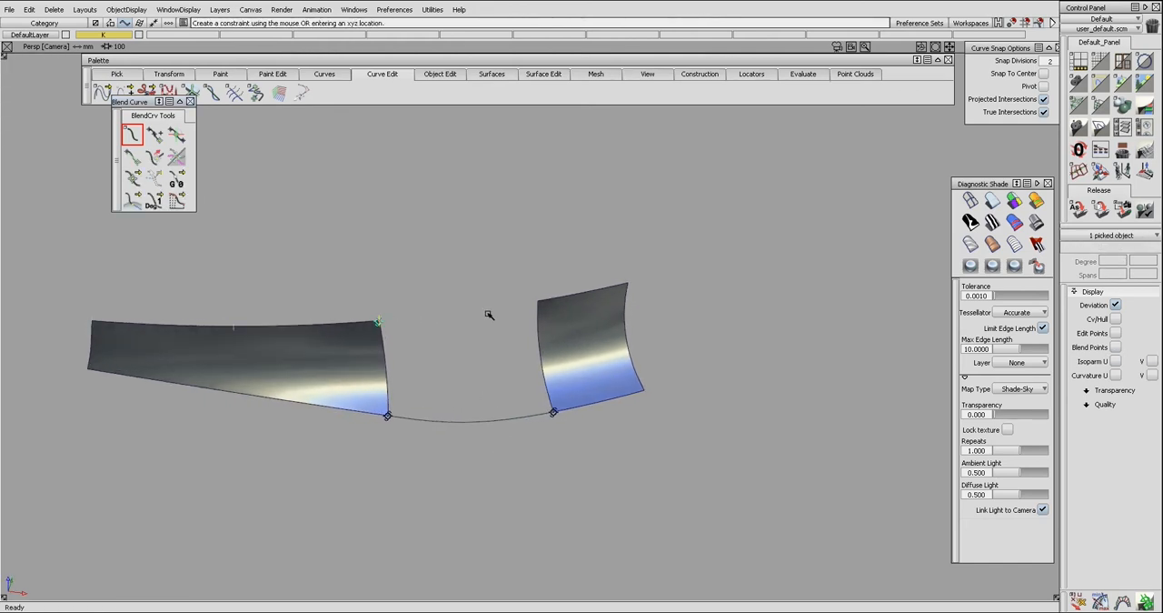
pyautogui.click(550, 298)
pyautogui.press('space')
# Display the control points and hull of the lower blend curve.
pyautogui.keyDown('alt'); pyautogui.keyDown('shift'); pyautogui.moveTo(460, 337); pyautogui.dragTo(467, 451); pyautogui.keyUp('shift'); pyautogui.keyUp('alt')
pyautogui.click(488, 432)
pyautogui.click(491, 439)
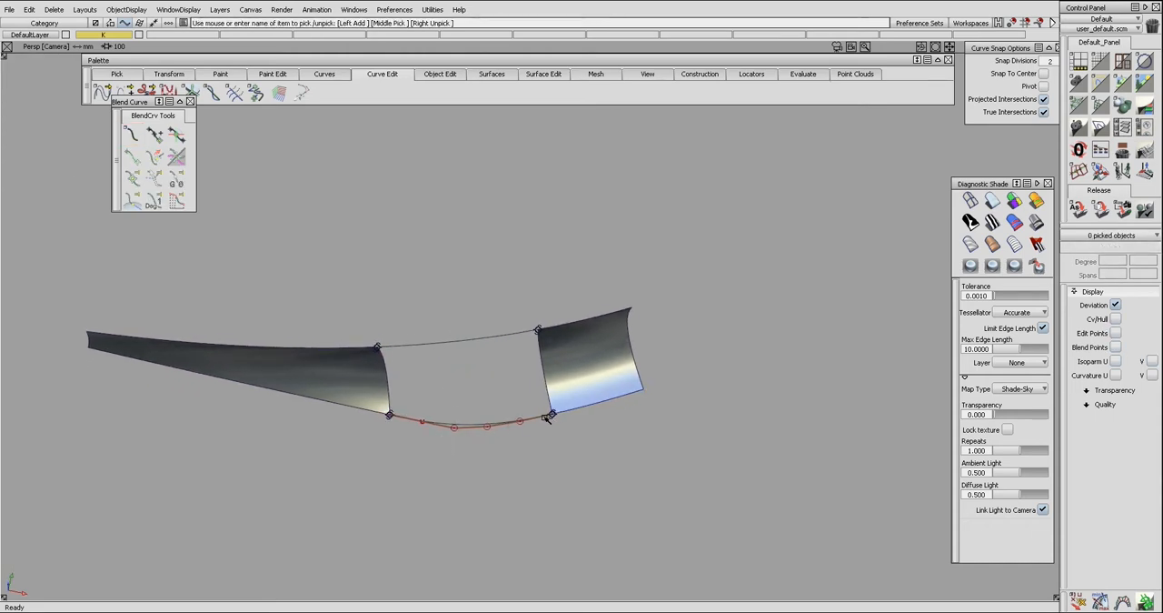
pyautogui.keyDown('alt'); pyautogui.keyDown('shift'); pyautogui.moveTo(507, 430); pyautogui.dragTo(456, 419); pyautogui.keyUp('shift'); pyautogui.keyUp('alt')
pyautogui.click(454, 429)
pyautogui.keyDown('ctrl'); pyautogui.keyDown('shift'); pyautogui.moveTo(406, 392); pyautogui.dragTo(406, 443); pyautogui.keyUp('shift'); pyautogui.keyUp('ctrl')
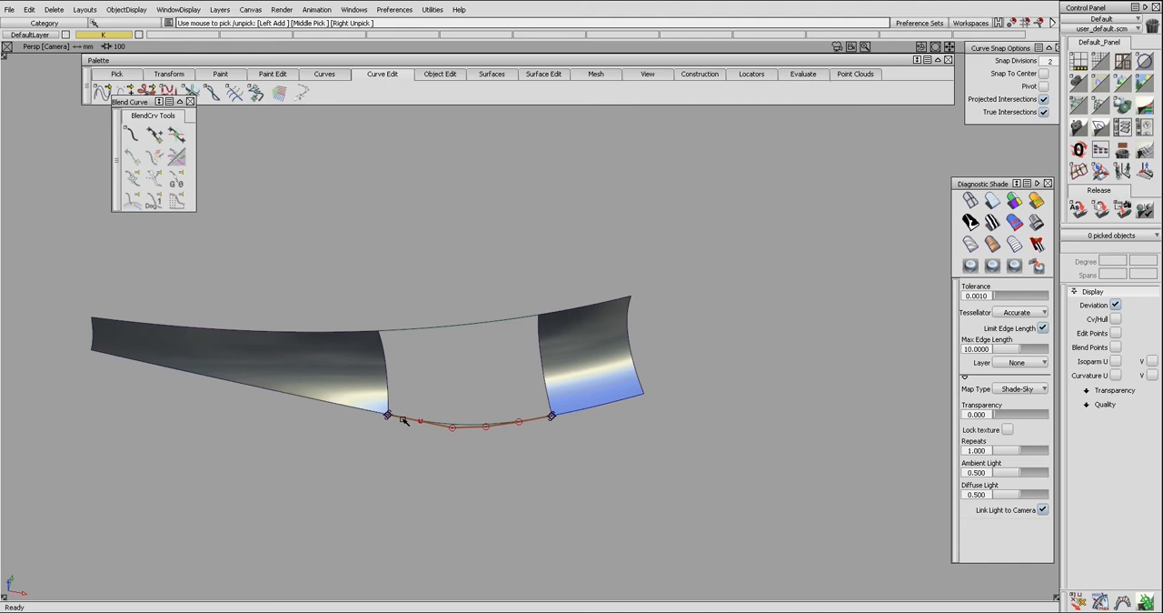
# Place curvature locators on the lower blend curve and the adjoining surface edge and examine the combs.
pyautogui.hotkey('ctrl', 'shift', 'c')
pyautogui.click(405, 419)
pyautogui.keyDown('alt'); pyautogui.keyDown('shift'); pyautogui.moveTo(402, 419); pyautogui.dragTo(386, 420); pyautogui.keyUp('shift'); pyautogui.keyUp('alt')
pyautogui.click(379, 418)
pyautogui.moveTo(472, 470); pyautogui.dragTo(645, 481, button='middle')
pyautogui.moveTo(286, 441); pyautogui.dragTo(615, 464, button='middle')
pyautogui.keyDown('alt'); pyautogui.keyDown('shift'); pyautogui.moveTo(613, 464); pyautogui.dragTo(528, 437, button='right'); pyautogui.keyUp('shift'); pyautogui.keyUp('alt')
pyautogui.keyDown('alt'); pyautogui.keyDown('shift'); pyautogui.moveTo(527, 437); pyautogui.dragTo(566, 394); pyautogui.keyUp('shift'); pyautogui.keyUp('alt')
pyautogui.keyDown('alt'); pyautogui.keyDown('shift'); pyautogui.moveTo(566, 395); pyautogui.dragTo(441, 420, button='right'); pyautogui.keyUp('shift'); pyautogui.keyUp('alt')
pyautogui.keyDown('alt'); pyautogui.keyDown('shift'); pyautogui.moveTo(441, 420); pyautogui.dragTo(514, 440); pyautogui.keyUp('shift'); pyautogui.keyUp('alt')
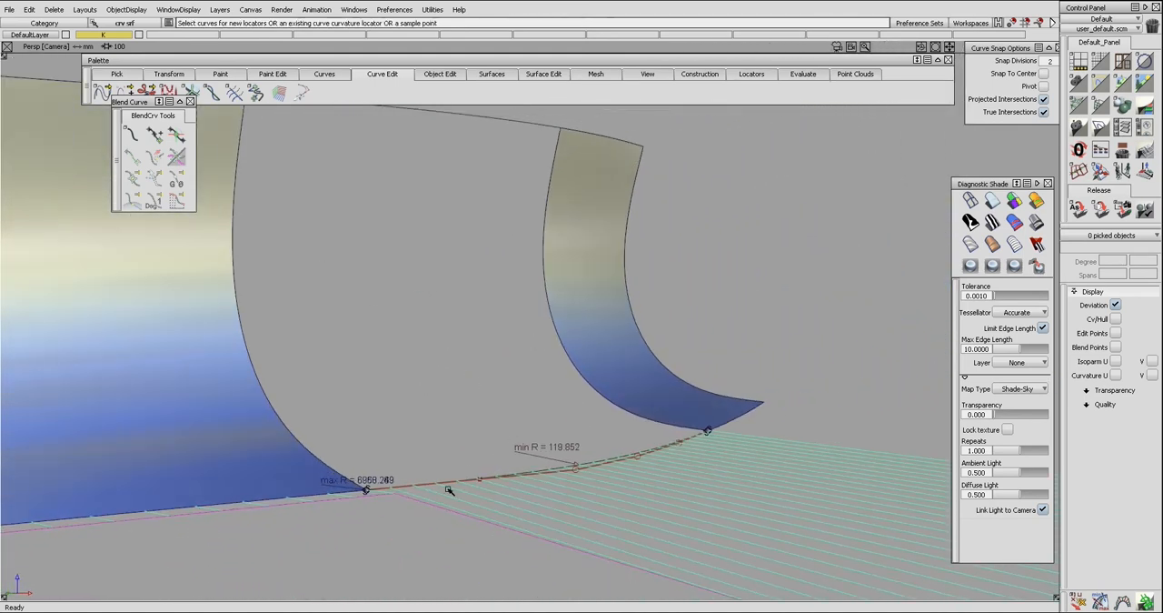
# Switch the curvature direction of the lower blend curve's two end constraints to parametric.
pyautogui.keyDown('ctrl'); pyautogui.keyDown('shift'); pyautogui.moveTo(393, 446); pyautogui.dragTo(394, 476); pyautogui.keyUp('shift'); pyautogui.keyUp('ctrl')
pyautogui.moveTo(270, 402); pyautogui.dragTo(753, 549)
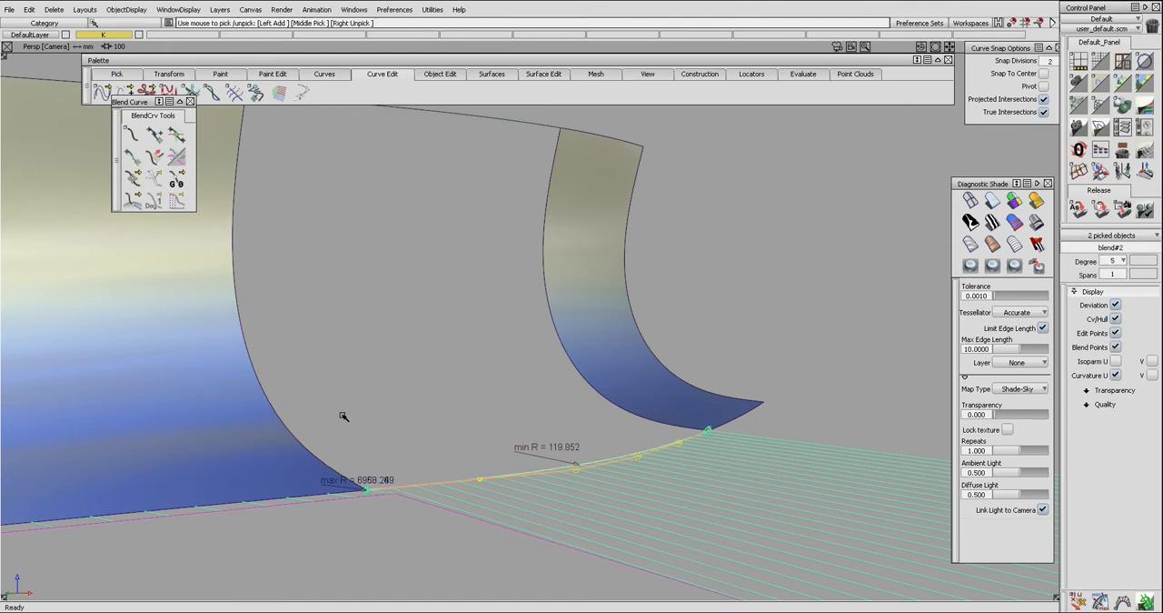
pyautogui.click(130, 205)
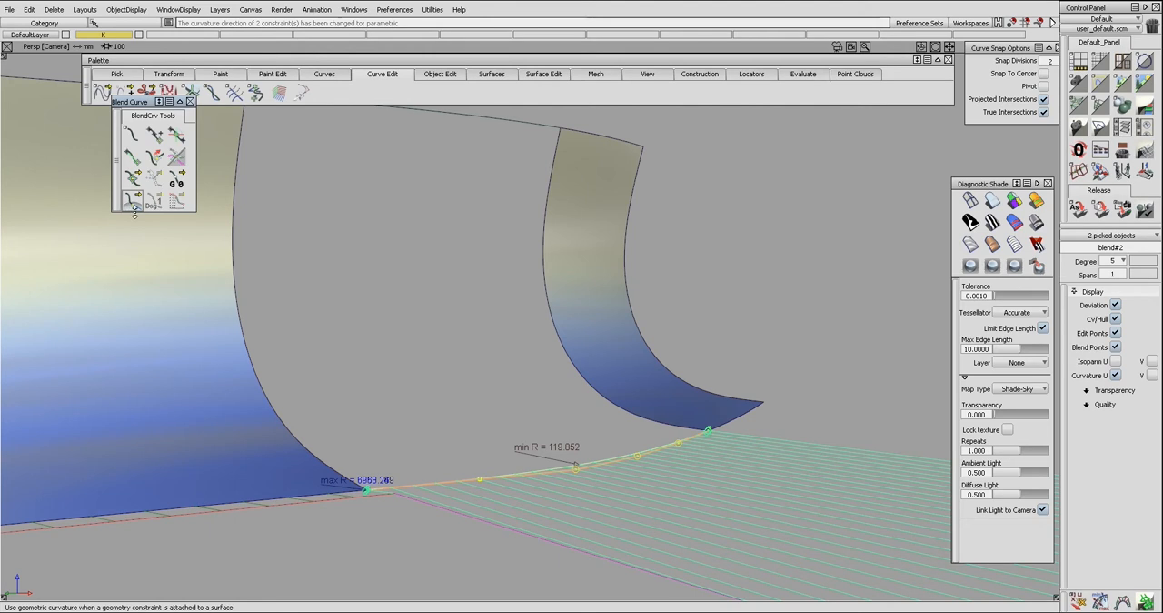
# Delete the curvature locators from the lower blend curve and the surface edge.
pyautogui.keyDown('alt'); pyautogui.keyDown('shift'); pyautogui.moveTo(455, 478); pyautogui.dragTo(362, 522); pyautogui.keyUp('shift'); pyautogui.keyUp('alt')
pyautogui.keyDown('alt'); pyautogui.keyDown('shift'); pyautogui.moveTo(360, 534); pyautogui.dragTo(408, 493, button='middle'); pyautogui.keyUp('shift'); pyautogui.keyUp('alt')
pyautogui.keyDown('alt'); pyautogui.keyDown('shift'); pyautogui.moveTo(408, 494); pyautogui.dragTo(426, 478); pyautogui.keyUp('shift'); pyautogui.keyUp('alt')
pyautogui.click(436, 491)
pyautogui.press('Delete')
# Align both ends of the lower blend curve to the adjoining lower edges of the left and right surfaces.
pyautogui.hotkey('ctrl', 'a')
pyautogui.click(333, 458)
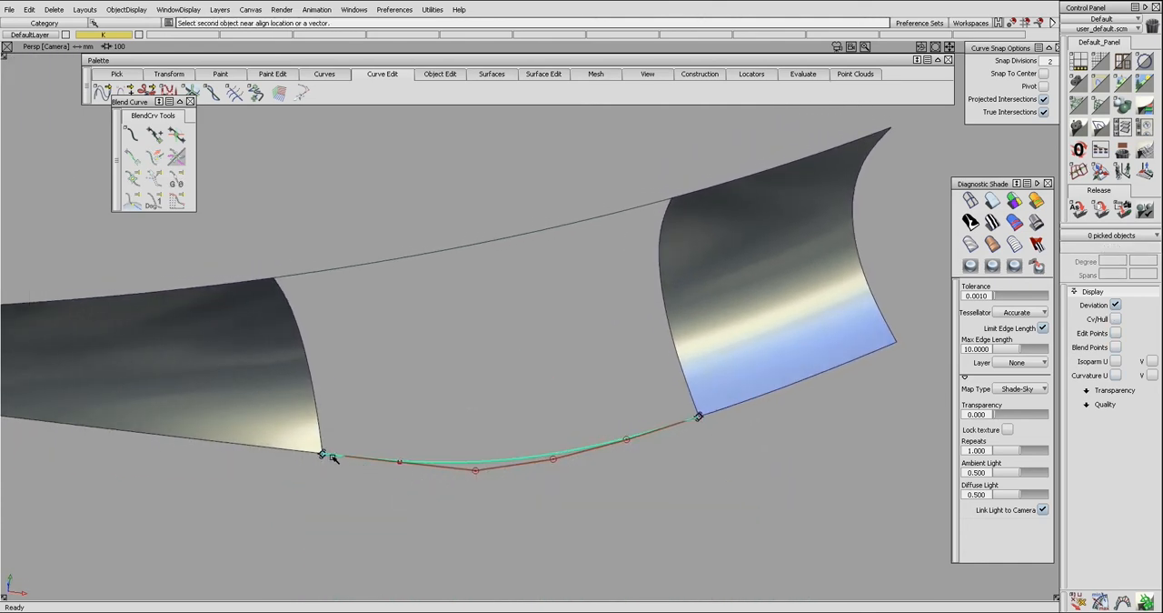
pyautogui.click(317, 454)
pyautogui.press('Return')
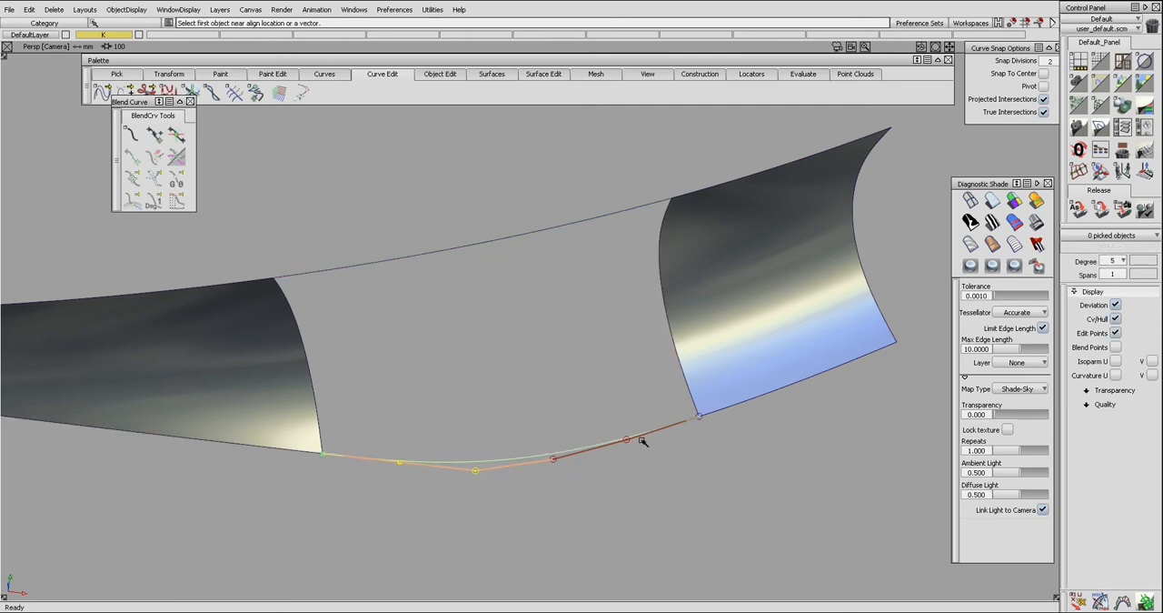
pyautogui.click(706, 415)
pyautogui.click(712, 413)
# Fill the gap with a rail surface, using the two side edges as generation curves and the blend curves as rails.
pyautogui.keyDown('alt'); pyautogui.keyDown('shift'); pyautogui.moveTo(712, 428); pyautogui.dragTo(531, 316); pyautogui.keyUp('shift'); pyautogui.keyUp('alt')
pyautogui.keyDown('ctrl'); pyautogui.keyDown('shift'); pyautogui.moveTo(408, 272); pyautogui.dragTo(411, 323); pyautogui.keyUp('shift'); pyautogui.keyUp('ctrl')
pyautogui.click(645, 327)
pyautogui.click(546, 233)
pyautogui.click(563, 450)
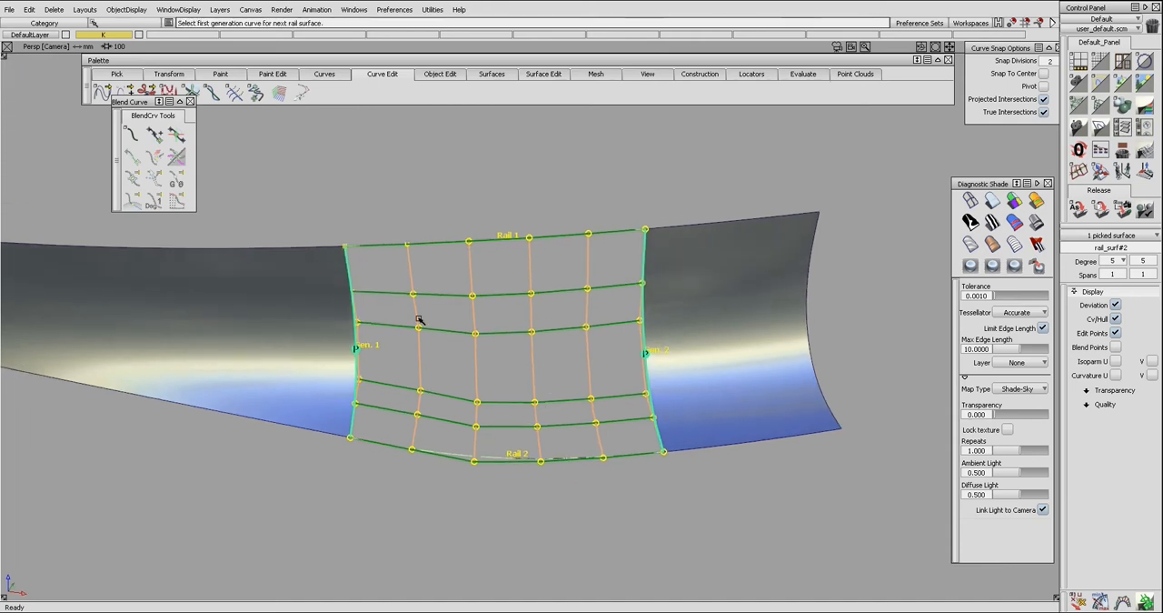
# Compare the rail surface's control hull with its neighbours and delete the blend curves used as rails.
pyautogui.keyDown('shift'); pyautogui.click(332, 340); pyautogui.keyUp('shift')
pyautogui.keyDown('alt'); pyautogui.keyDown('shift'); pyautogui.moveTo(331, 341); pyautogui.dragTo(377, 310); pyautogui.keyUp('shift'); pyautogui.keyUp('alt')
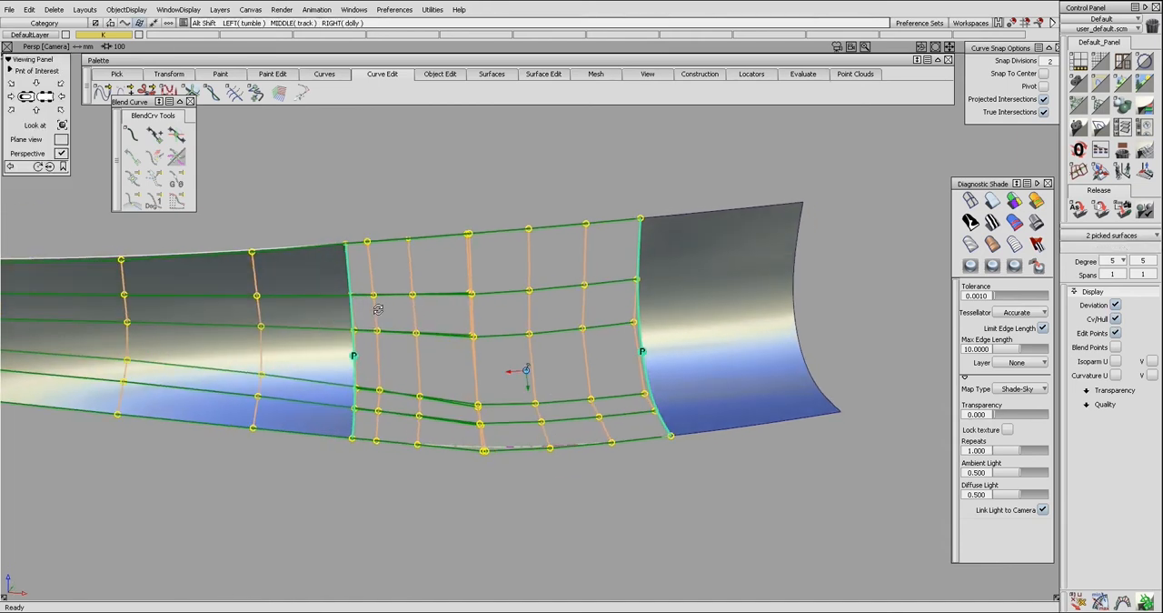
pyautogui.click(689, 334)
pyautogui.keyDown('alt'); pyautogui.keyDown('shift'); pyautogui.moveTo(682, 332); pyautogui.dragTo(668, 349); pyautogui.keyUp('shift'); pyautogui.keyUp('alt')
pyautogui.moveTo(441, 225); pyautogui.dragTo(546, 478)
pyautogui.press('Delete')
pyautogui.press('Return')
# Align the rail surface's left edge to the left surface with G2 continuity, Project alignment and 0 extra CV rows.
pyautogui.keyDown('alt'); pyautogui.keyDown('shift'); pyautogui.moveTo(469, 421); pyautogui.dragTo(400, 396); pyautogui.keyUp('shift'); pyautogui.keyUp('alt')
pyautogui.keyDown('ctrl'); pyautogui.keyDown('shift'); pyautogui.moveTo(369, 379); pyautogui.dragTo(357, 368, button='middle'); pyautogui.keyUp('shift'); pyautogui.keyUp('ctrl')
pyautogui.click(357, 369)
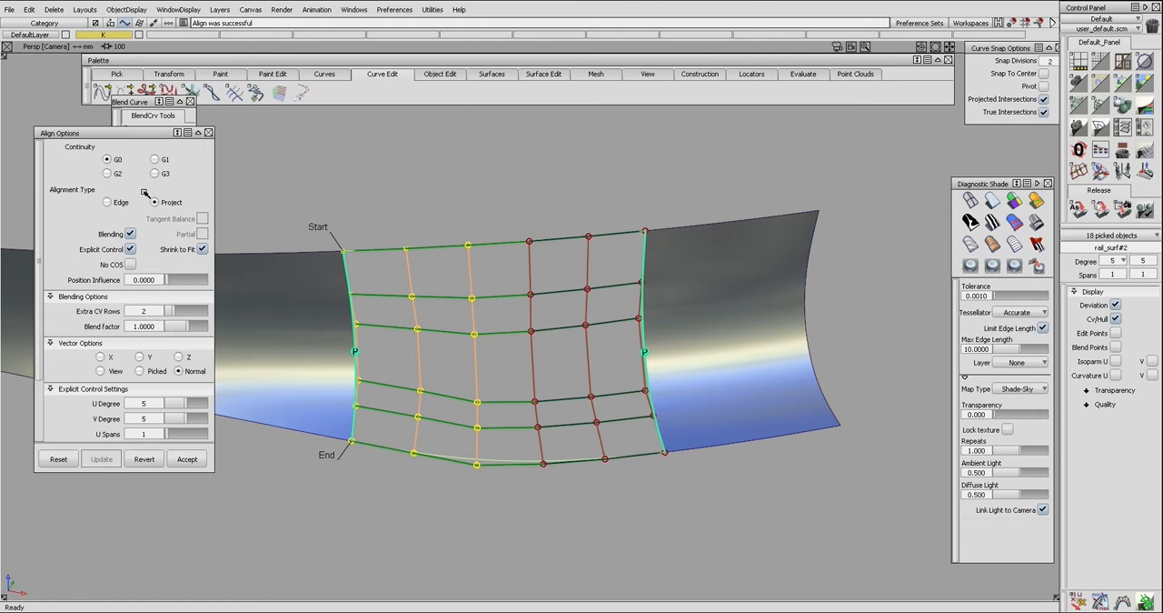
pyautogui.click(108, 174)
pyautogui.click(313, 236)
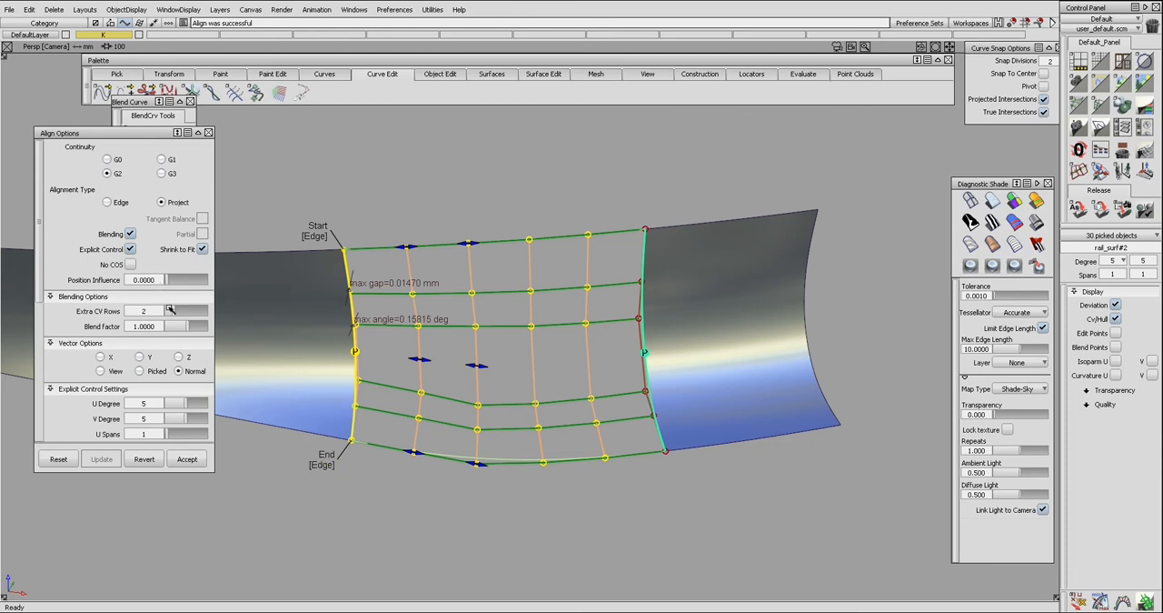
pyautogui.moveTo(170, 310); pyautogui.dragTo(142, 310)
# Align the rail surface's right edge to the right surface with G2 continuity and Project alignment.
pyautogui.click(646, 378)
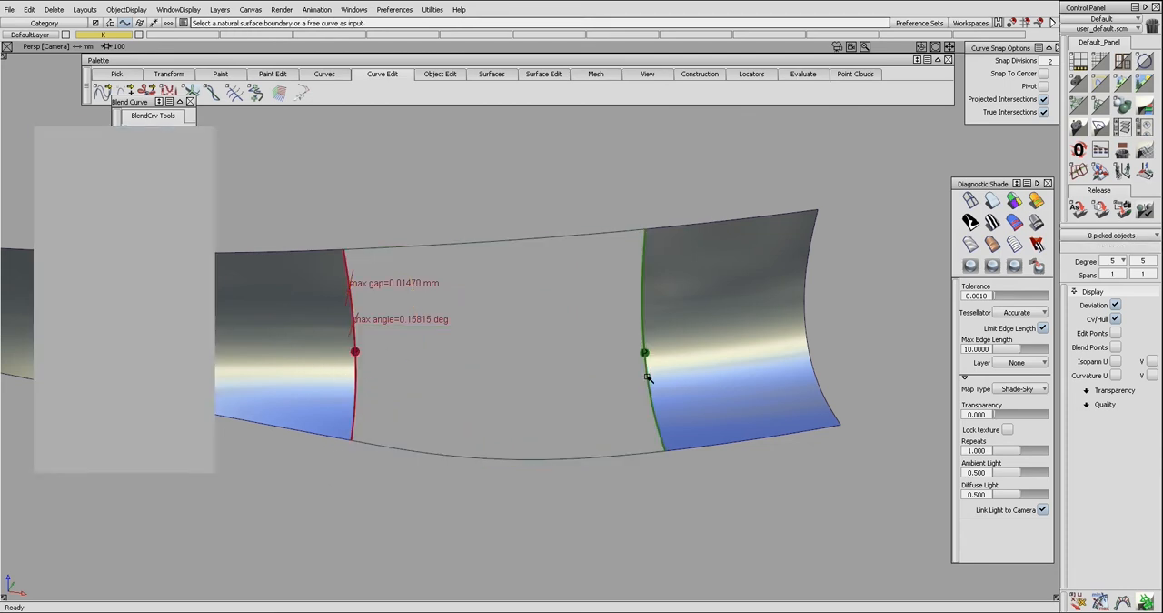
pyautogui.click(645, 371)
pyautogui.click(669, 375)
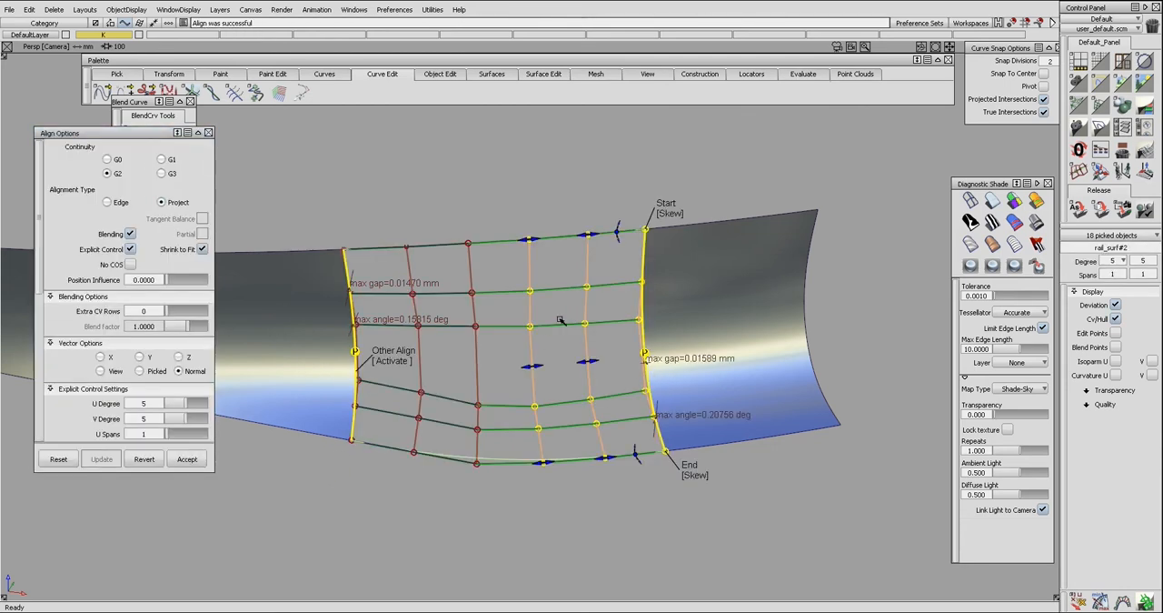
# Compare the control hulls of the right and left surfaces with the aligned rail surface.
pyautogui.keyDown('alt'); pyautogui.keyDown('shift'); pyautogui.moveTo(575, 379); pyautogui.dragTo(571, 356); pyautogui.keyUp('shift'); pyautogui.keyUp('alt')
pyautogui.keyDown('ctrl'); pyautogui.keyDown('shift'); pyautogui.moveTo(689, 337); pyautogui.dragTo(676, 362); pyautogui.keyUp('shift'); pyautogui.keyUp('ctrl')
pyautogui.click(677, 361)
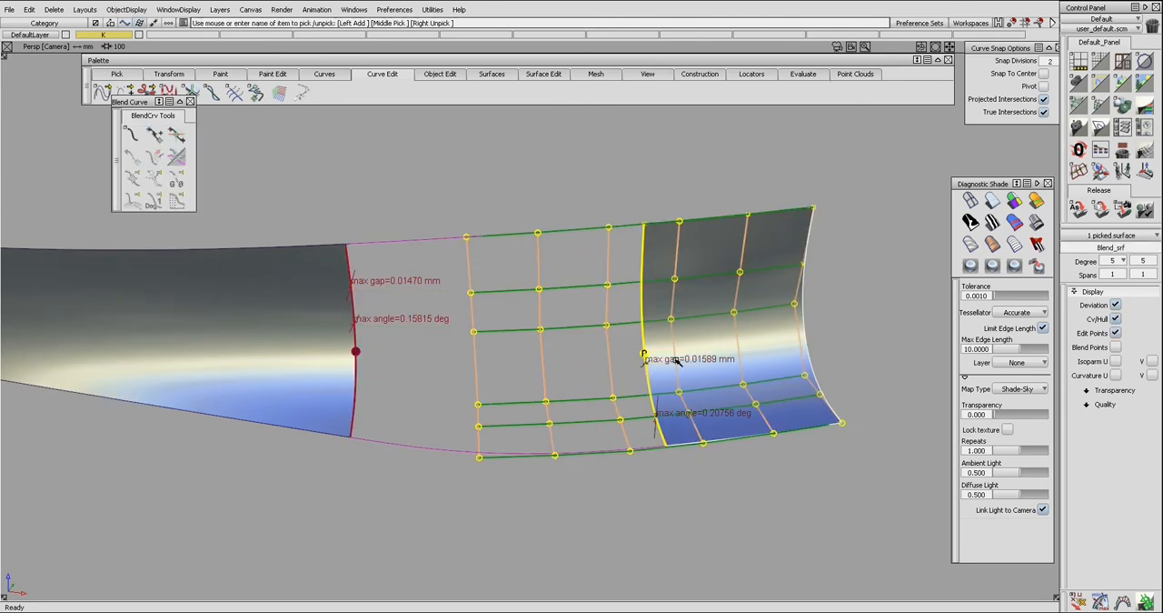
pyautogui.click(334, 314)
# Set the Position Influence of the rail surface's left-edge alignment to 1.0000.
pyautogui.keyDown('ctrl'); pyautogui.keyDown('shift'); pyautogui.moveTo(369, 365); pyautogui.dragTo(375, 332); pyautogui.keyUp('shift'); pyautogui.keyUp('ctrl')
pyautogui.click(378, 348)
pyautogui.keyDown('alt'); pyautogui.keyDown('shift'); pyautogui.moveTo(348, 322); pyautogui.dragTo(342, 310); pyautogui.keyUp('shift'); pyautogui.keyUp('alt')
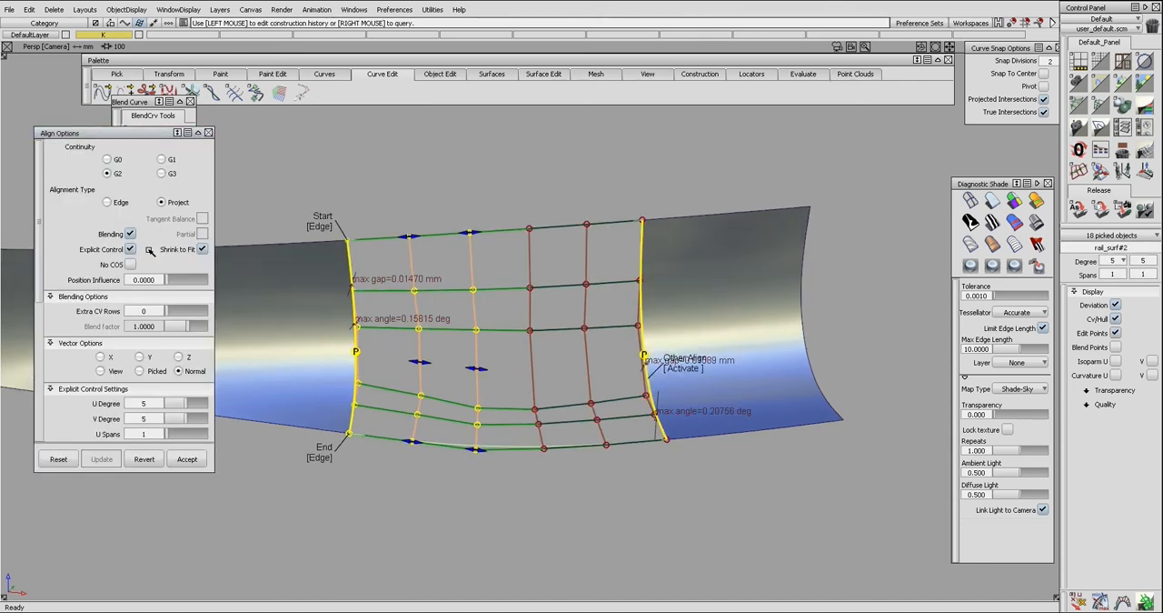
pyautogui.moveTo(175, 279); pyautogui.dragTo(229, 280)
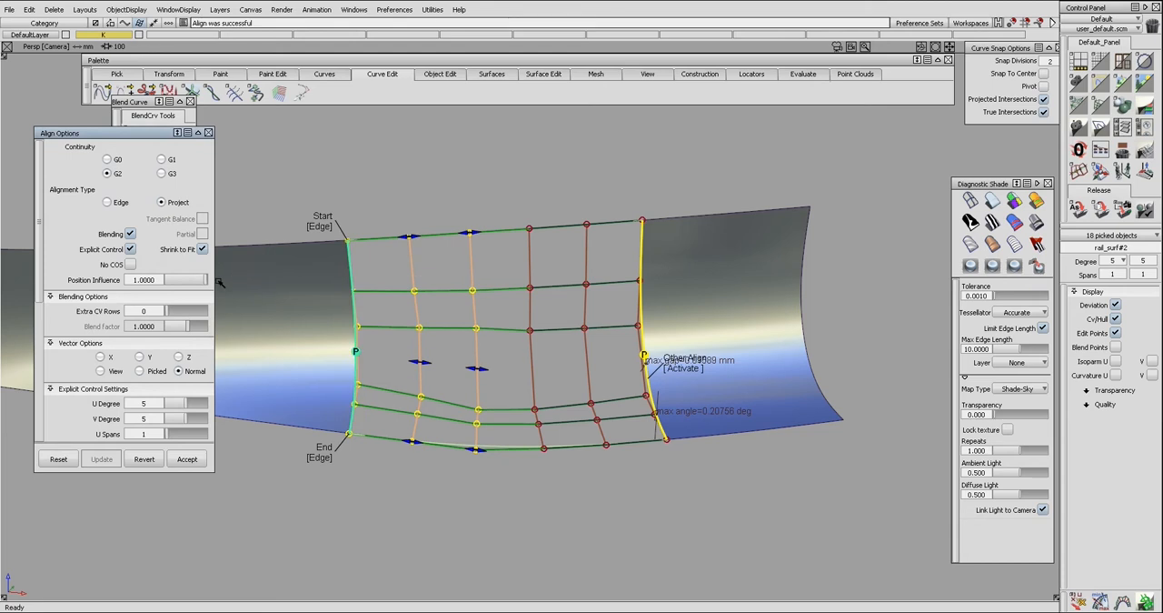
# Delete the aligned rail surface between the left and right surfaces.
pyautogui.keyDown('ctrl'); pyautogui.keyDown('shift'); pyautogui.moveTo(461, 387); pyautogui.dragTo(458, 355); pyautogui.keyUp('shift'); pyautogui.keyUp('ctrl')
pyautogui.moveTo(520, 383)
pyautogui.keyDown('alt'); pyautogui.keyDown('shift'); pyautogui.mouseDown()
pyautogui.moveTo(524, 372)
pyautogui.moveTo(486, 393)
pyautogui.moveTo(509, 374)
pyautogui.mouseUp(); pyautogui.keyUp('shift'); pyautogui.keyUp('alt')
pyautogui.keyDown('ctrl'); pyautogui.keyDown('shift'); pyautogui.moveTo(501, 375); pyautogui.dragTo(485, 318); pyautogui.keyUp('shift'); pyautogui.keyUp('ctrl')
pyautogui.click(478, 354)
pyautogui.press('Delete')
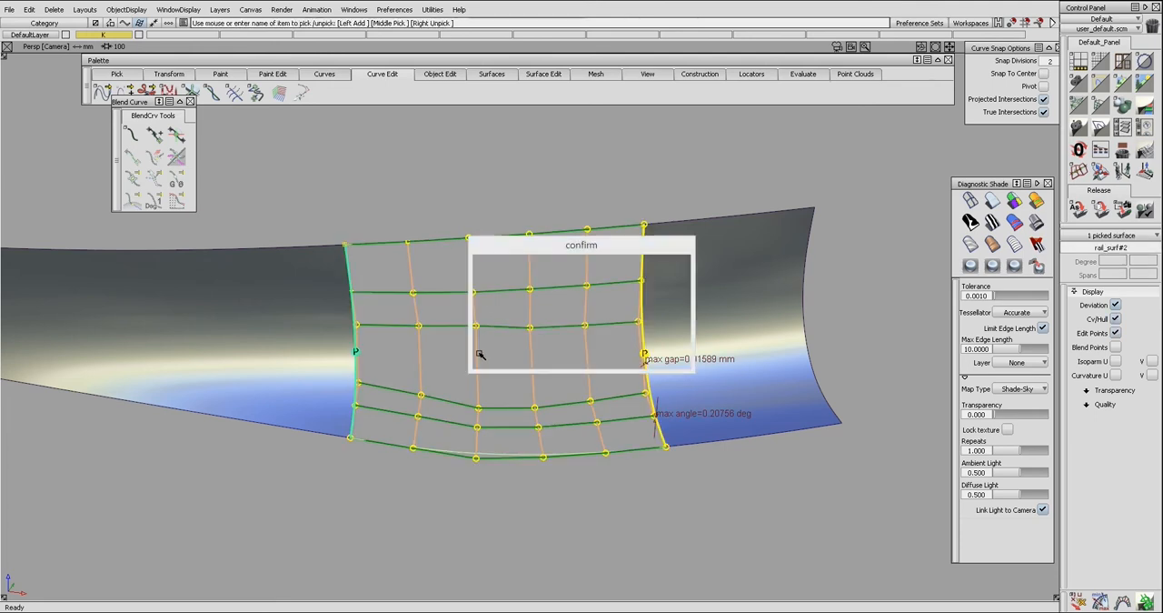
pyautogui.press('Return')
# Delete the curves on surface at the gap edges and trim-convert the left and right surfaces.
pyautogui.keyDown('ctrl'); pyautogui.keyDown('shift'); pyautogui.moveTo(422, 382); pyautogui.dragTo(723, 383); pyautogui.keyUp('shift'); pyautogui.keyUp('ctrl')
pyautogui.press('Delete')
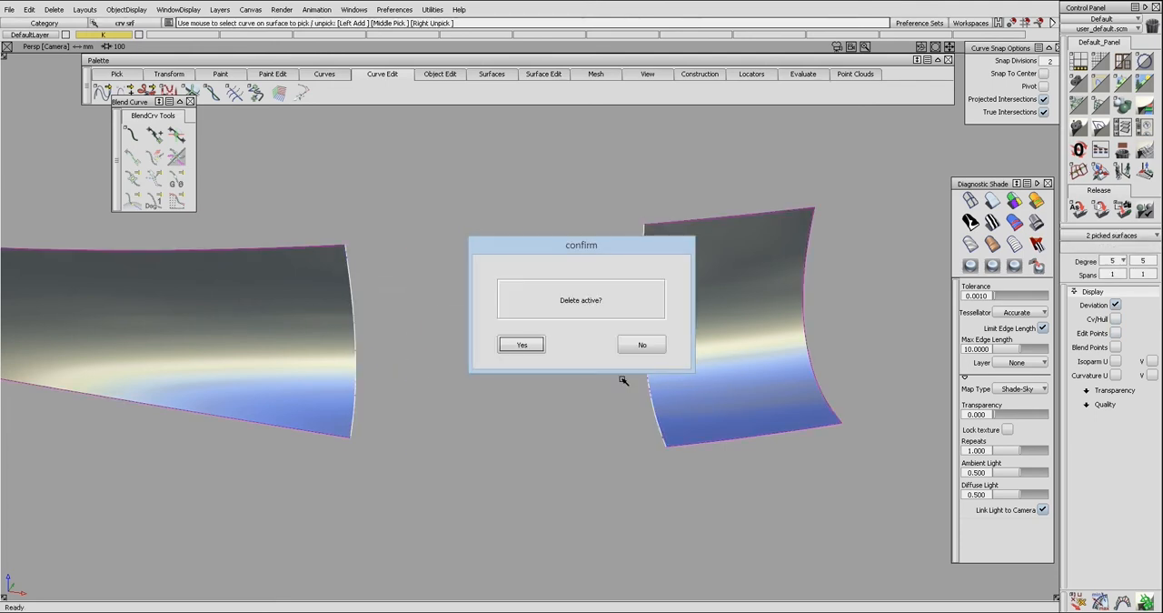
pyautogui.press('Return')
pyautogui.click(329, 363)
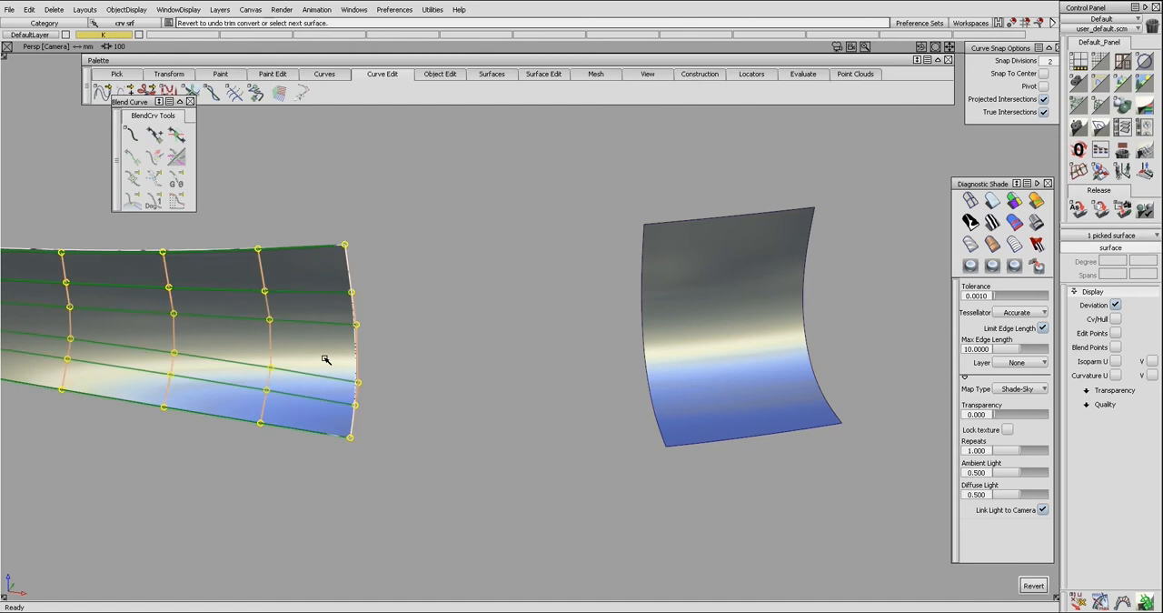
pyautogui.click(735, 372)
pyautogui.keyDown('ctrl'); pyautogui.keyDown('shift'); pyautogui.moveTo(535, 289); pyautogui.dragTo(423, 382); pyautogui.keyUp('shift'); pyautogui.keyUp('ctrl')
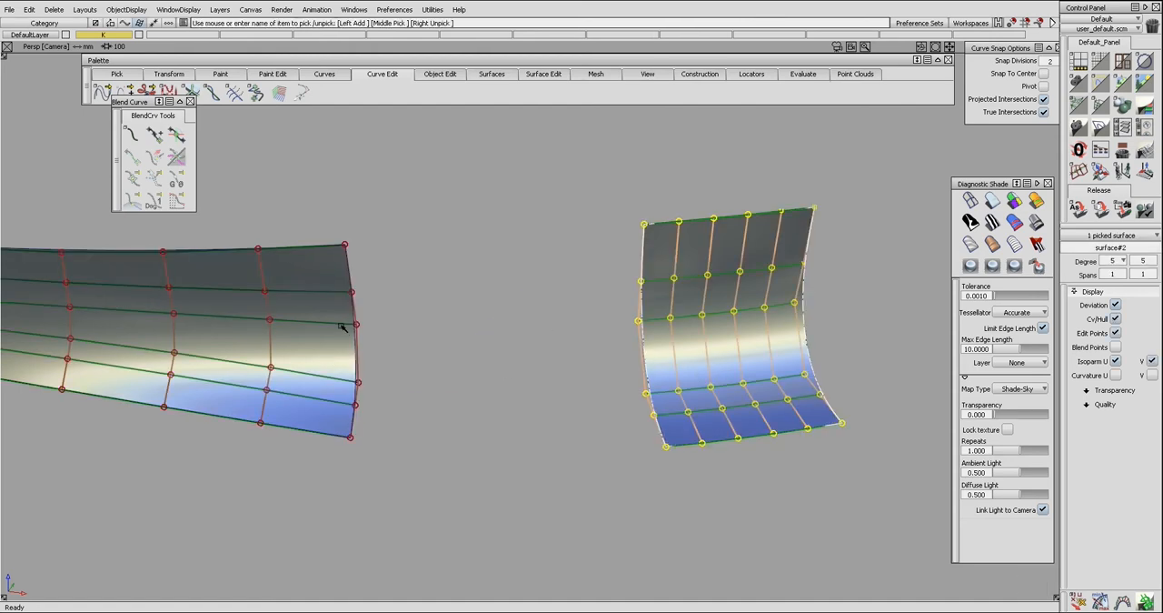
# Hide the hulls and shading, and create blend curves across the gap between the lower corners and between the upper corners.
pyautogui.click(342, 327)
pyautogui.hotkey('ctrl', '5')
pyautogui.moveTo(358, 326)
pyautogui.keyDown('ctrl'); pyautogui.keyDown('shift'); pyautogui.mouseDown()
pyautogui.moveTo(363, 345)
pyautogui.moveTo(367, 336)
pyautogui.mouseUp(); pyautogui.keyUp('shift'); pyautogui.keyUp('ctrl')
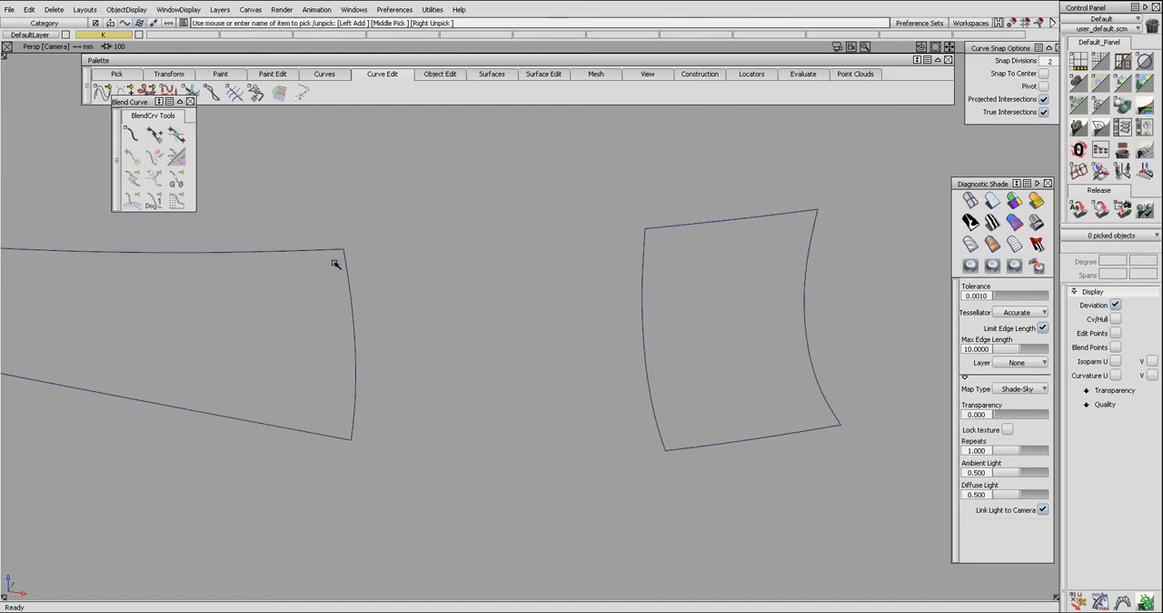
pyautogui.click(132, 134)
pyautogui.click(319, 434)
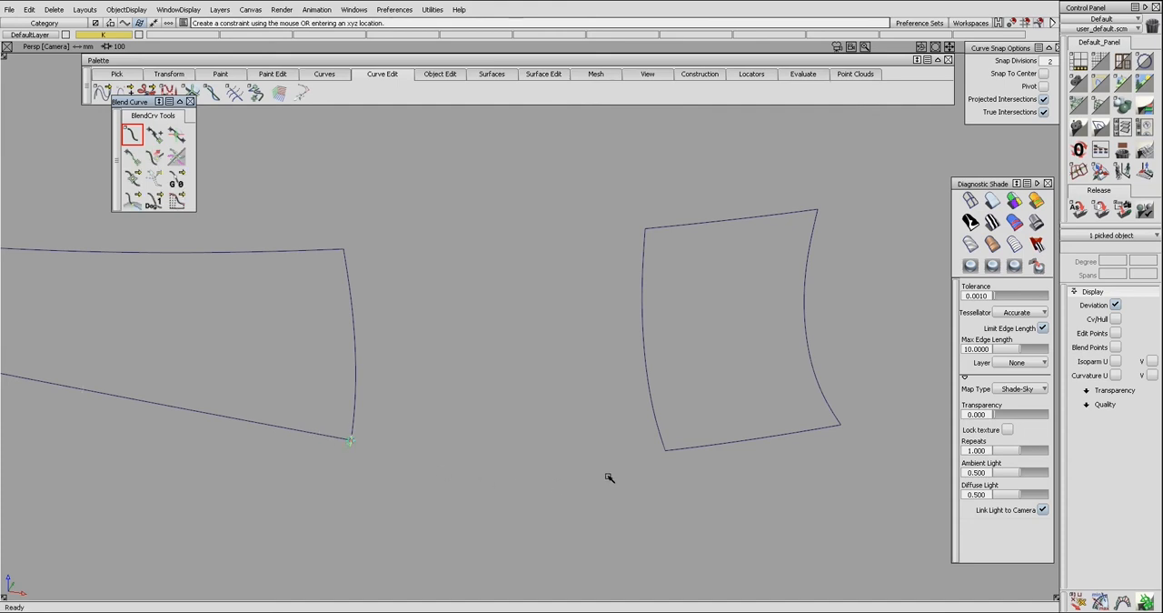
pyautogui.click(681, 450)
pyautogui.click(344, 249)
pyautogui.click(647, 229)
# Build a square surface from the two surface edges and the two blend curves, and delete the blend curves.
pyautogui.keyDown('ctrl'); pyautogui.keyDown('shift'); pyautogui.moveTo(380, 271); pyautogui.dragTo(395, 361); pyautogui.keyUp('shift'); pyautogui.keyUp('ctrl')
pyautogui.click(354, 345)
pyautogui.click(546, 458)
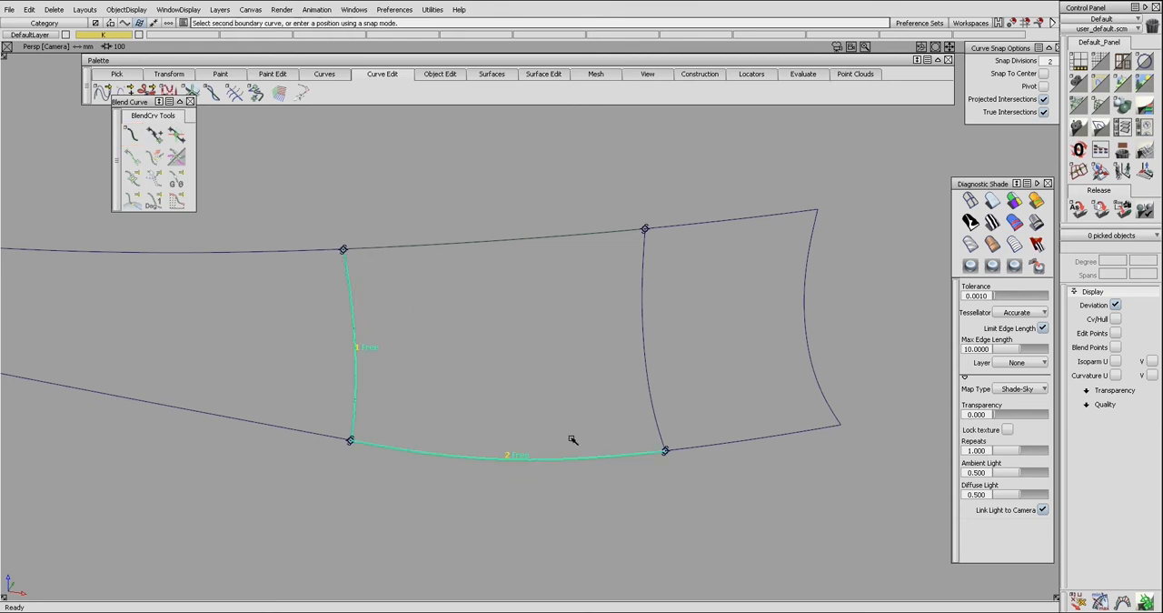
pyautogui.click(648, 320)
pyautogui.click(562, 239)
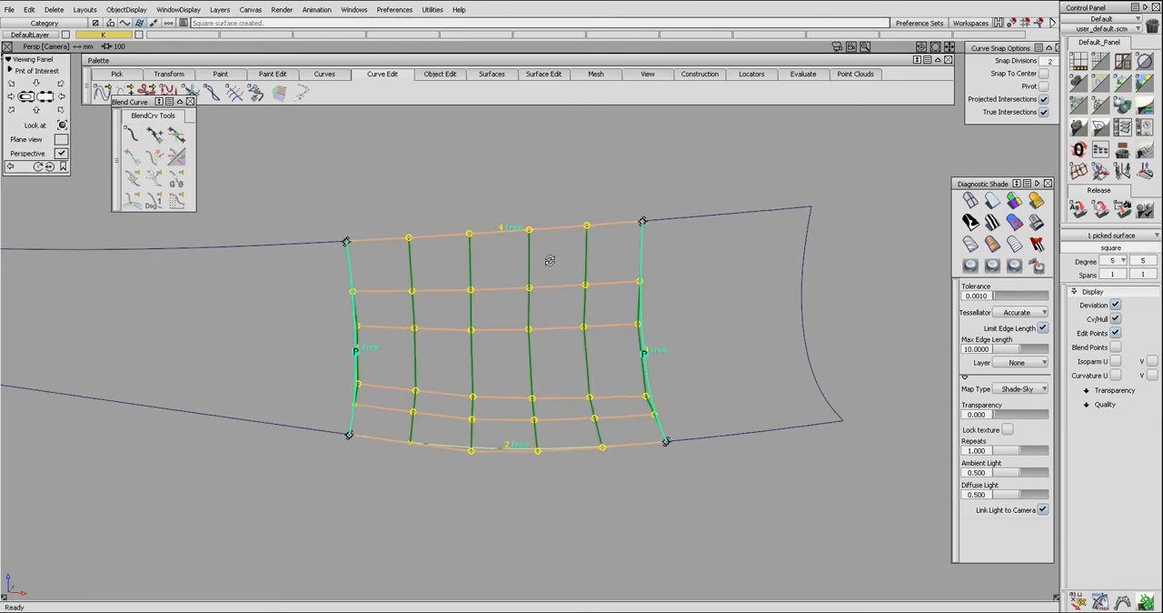
pyautogui.moveTo(301, 210); pyautogui.dragTo(716, 484)
pyautogui.press('Return')
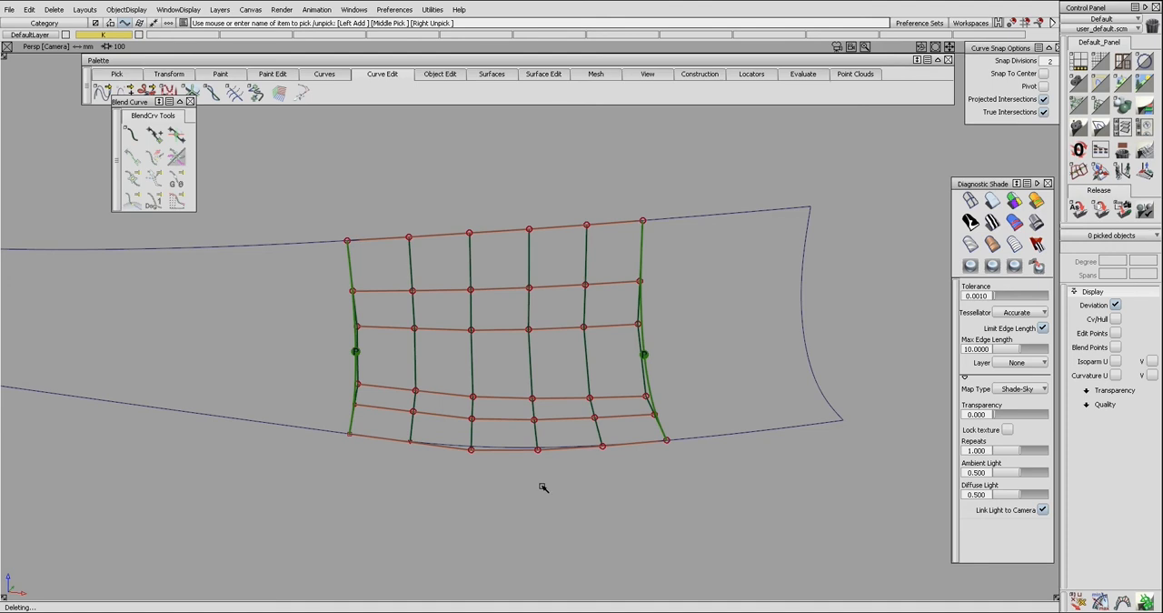
# Align the square surface's left and right edges to the neighbouring surfaces with Curvature continuity and Colinear alignment.
pyautogui.keyDown('alt'); pyautogui.keyDown('shift'); pyautogui.moveTo(475, 409); pyautogui.dragTo(430, 391); pyautogui.keyUp('shift'); pyautogui.keyUp('alt')
pyautogui.click(355, 360)
pyautogui.click(360, 371)
pyautogui.click(358, 361)
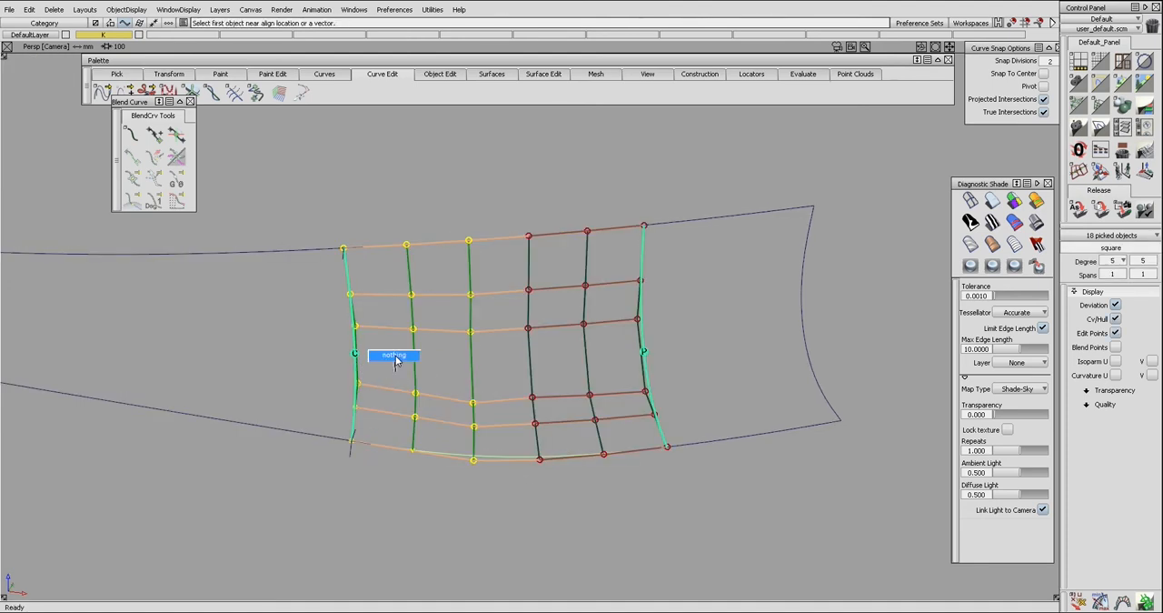
pyautogui.keyDown('ctrl'); pyautogui.keyDown('shift'); pyautogui.moveTo(396, 371); pyautogui.dragTo(396, 355); pyautogui.keyUp('shift'); pyautogui.keyUp('ctrl')
pyautogui.click(646, 361)
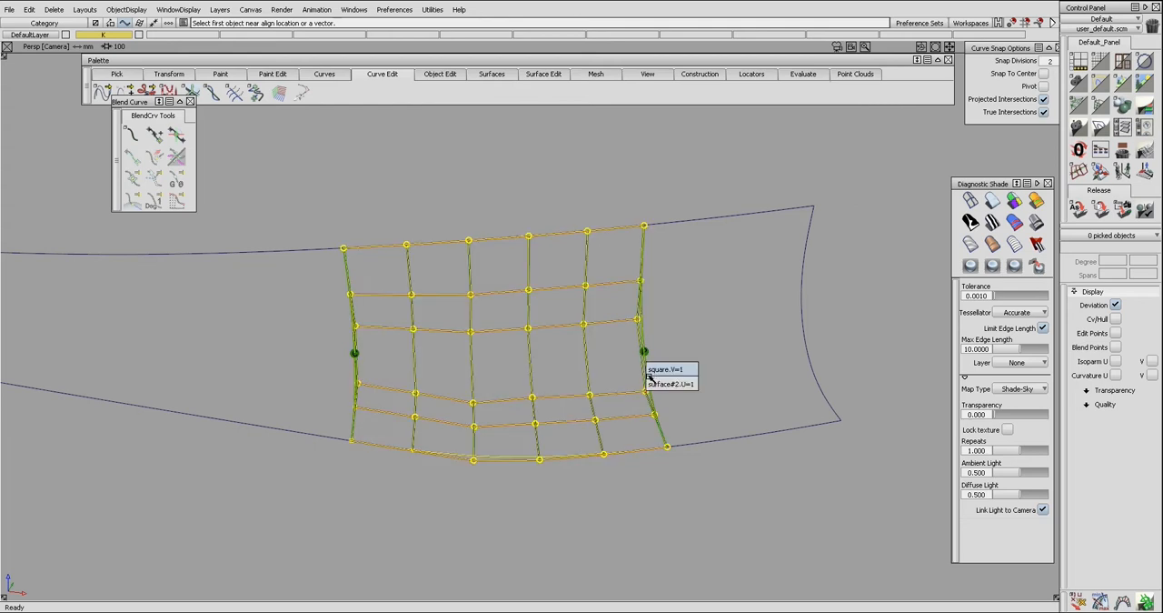
pyautogui.click(649, 371)
pyautogui.click(649, 372)
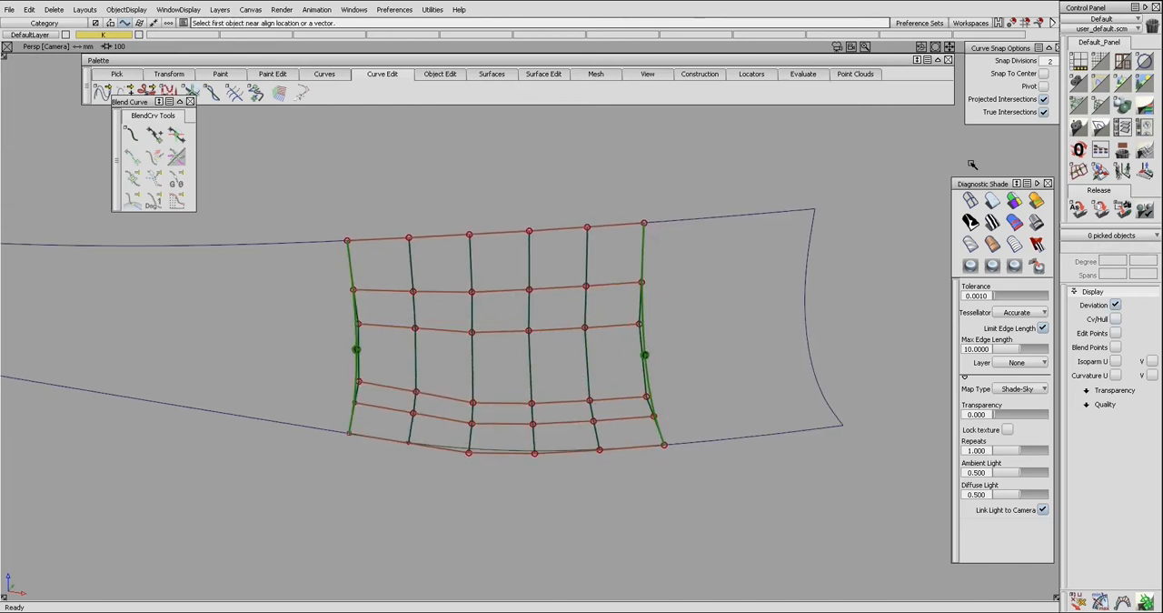
# Set Partial Joins to Off for the square surface's right-edge and left-edge alignments.
pyautogui.press('q')
pyautogui.click(640, 285)
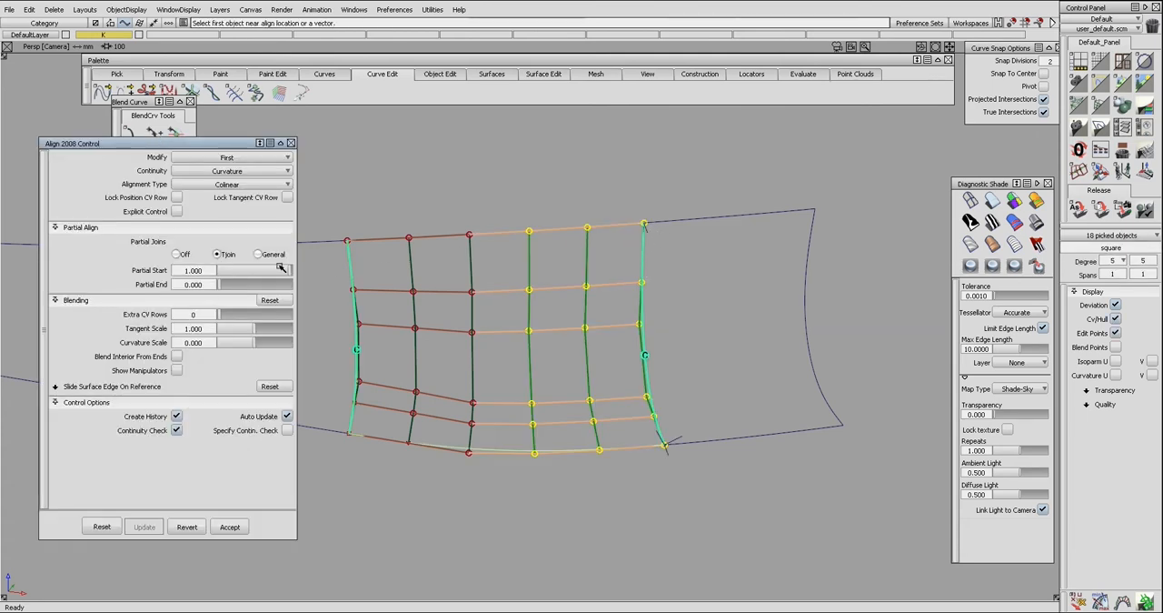
pyautogui.click(180, 255)
pyautogui.click(356, 283)
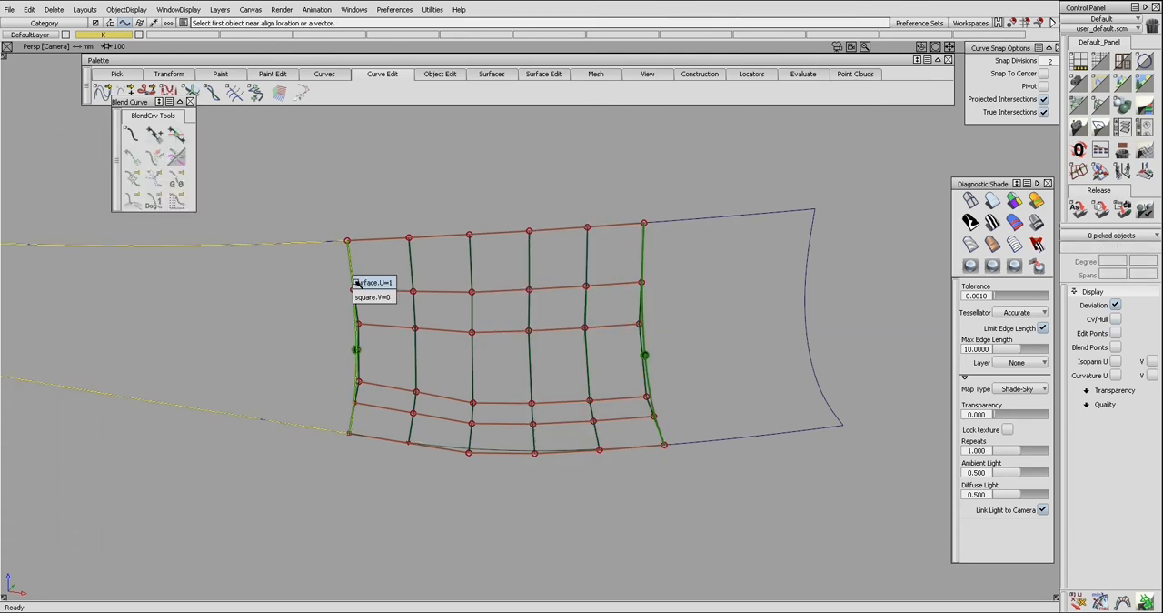
pyautogui.click(358, 294)
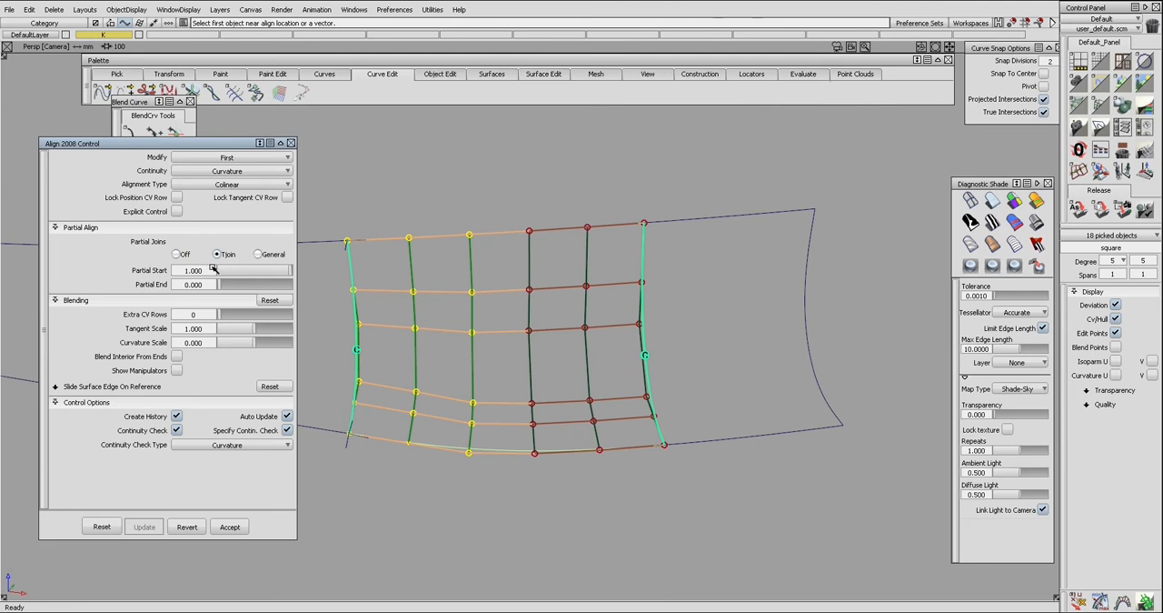
pyautogui.click(182, 255)
# Planarize the square surface's hulls with type All V, Best fit plane and Adaptive project vector.
pyautogui.keyDown('ctrl'); pyautogui.keyDown('shift'); pyautogui.moveTo(408, 311); pyautogui.dragTo(409, 324); pyautogui.keyUp('shift'); pyautogui.keyUp('ctrl')
pyautogui.keyDown('ctrl'); pyautogui.keyDown('shift'); pyautogui.moveTo(527, 313); pyautogui.dragTo(527, 324); pyautogui.keyUp('shift'); pyautogui.keyUp('ctrl')
pyautogui.click(534, 332)
pyautogui.doubleClick(1078, 171)
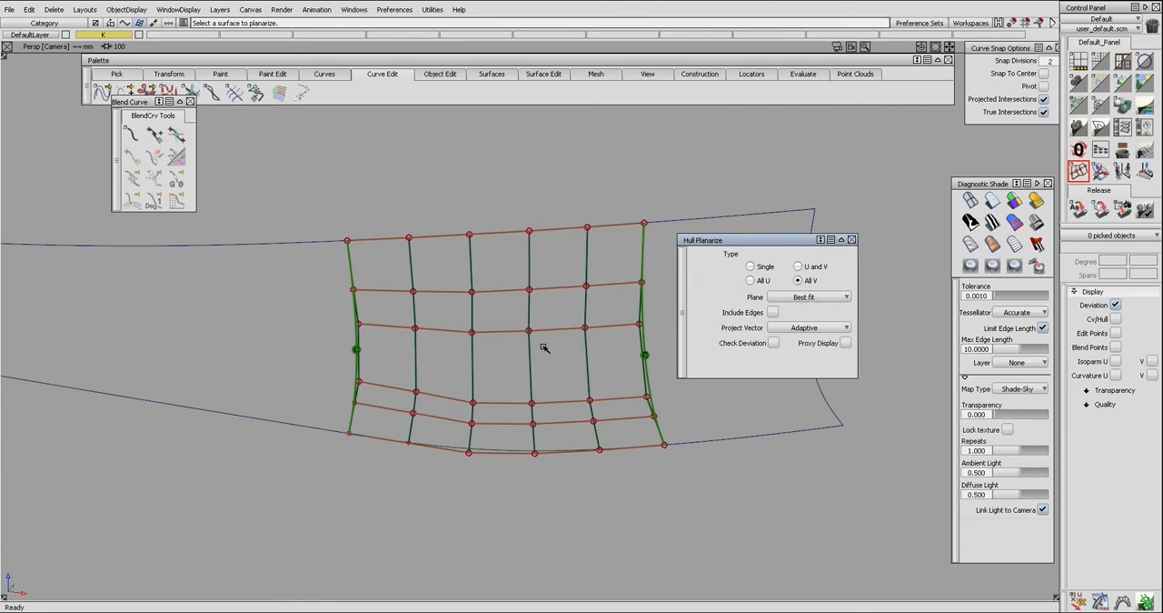
pyautogui.click(529, 350)
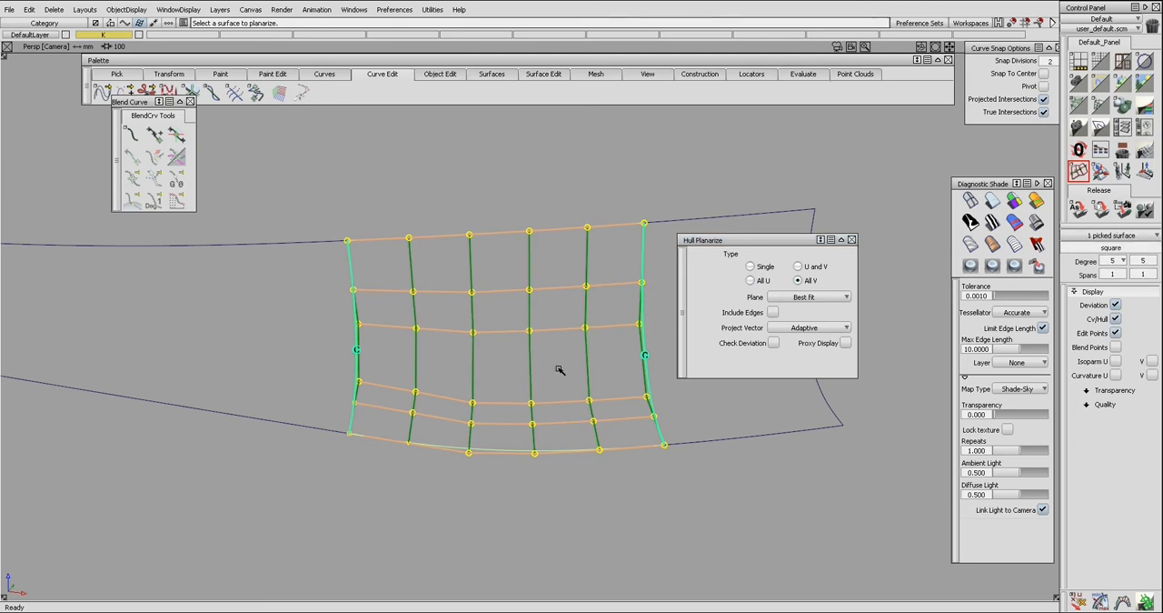
pyautogui.keyDown('alt'); pyautogui.keyDown('shift'); pyautogui.moveTo(588, 314); pyautogui.dragTo(638, 373); pyautogui.keyUp('shift'); pyautogui.keyUp('alt')
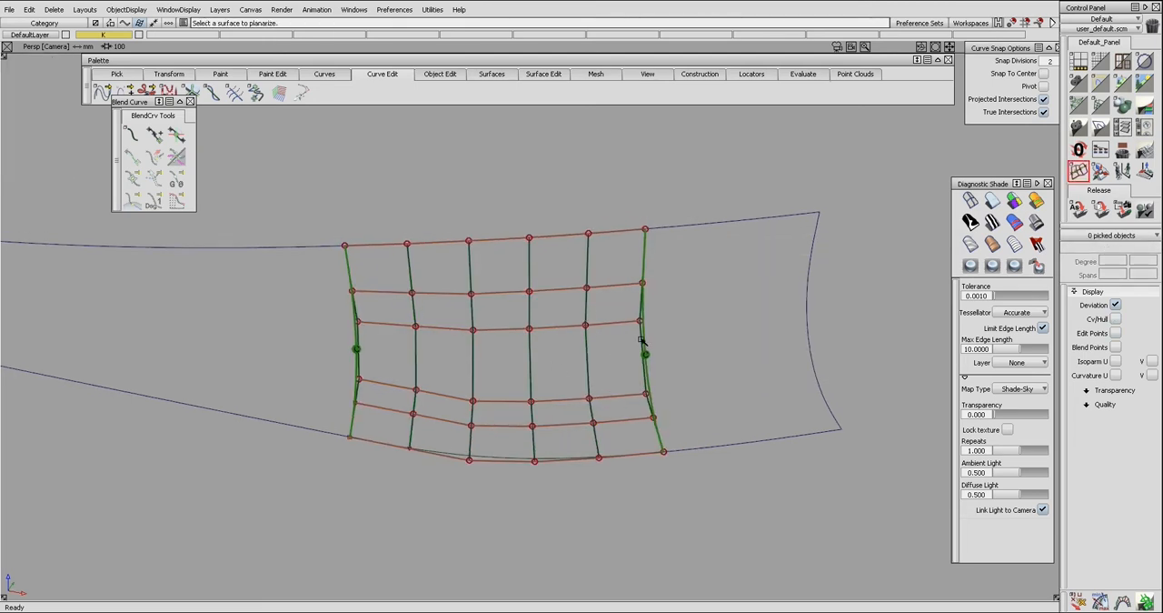
# Hide the square surface's control hull and bring the surrounding shaded surfaces back into view.
pyautogui.click(532, 327)
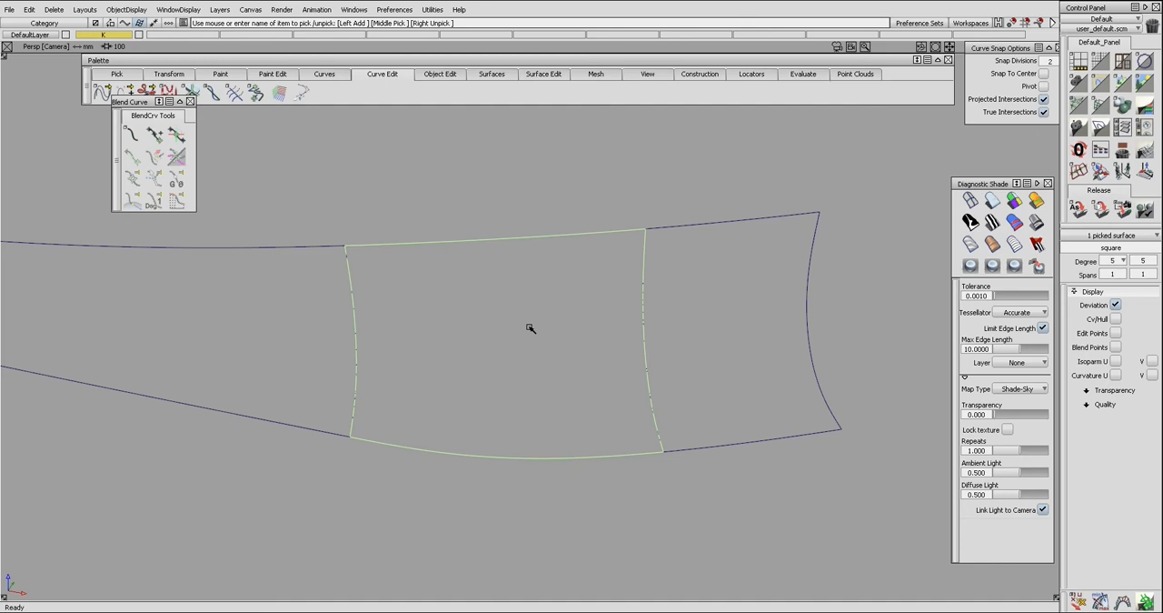
pyautogui.press('Return')
pyautogui.keyDown('ctrl'); pyautogui.keyDown('shift'); pyautogui.moveTo(536, 335); pyautogui.dragTo(536, 317); pyautogui.keyUp('shift'); pyautogui.keyUp('ctrl')
pyautogui.click(333, 305)
pyautogui.click(719, 328)
pyautogui.hotkey('alt', 'i')
pyautogui.hotkey('alt', 'v')
pyautogui.keyDown('alt'); pyautogui.keyDown('shift'); pyautogui.moveTo(663, 332); pyautogui.dragTo(657, 327); pyautogui.keyUp('shift'); pyautogui.keyUp('alt')
# Check the surface continuity along the square surface's left and right edges.
pyautogui.hotkey('ctrl', 'shift', 'c')
pyautogui.click(644, 331)
pyautogui.click(358, 334)
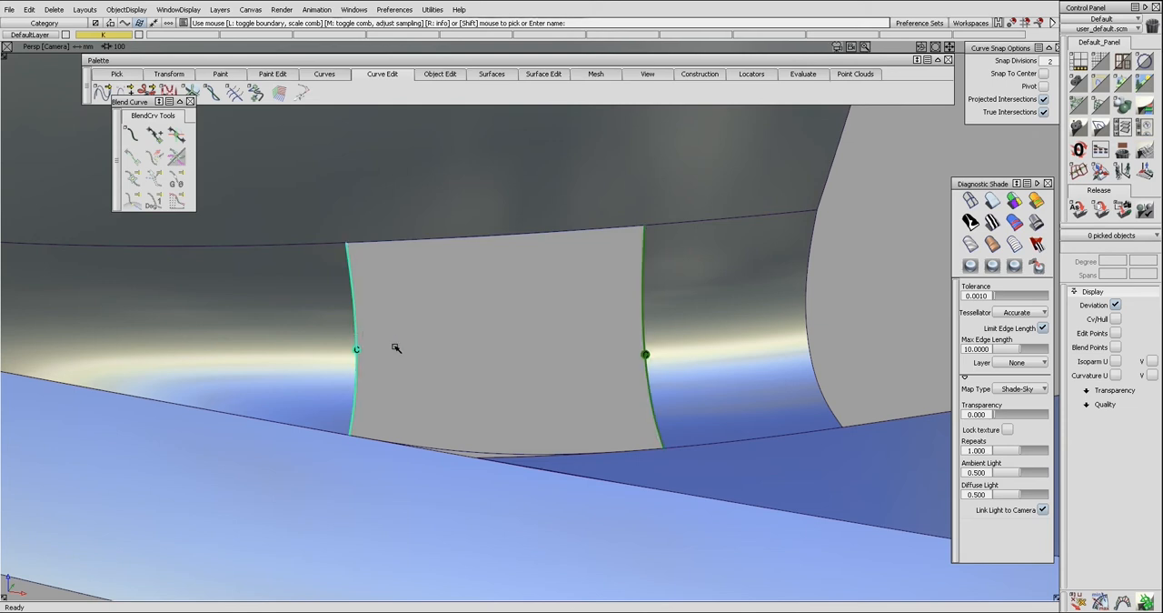
pyautogui.keyDown('alt'); pyautogui.keyDown('shift'); pyautogui.moveTo(532, 335); pyautogui.dragTo(583, 337); pyautogui.keyUp('shift'); pyautogui.keyUp('alt')
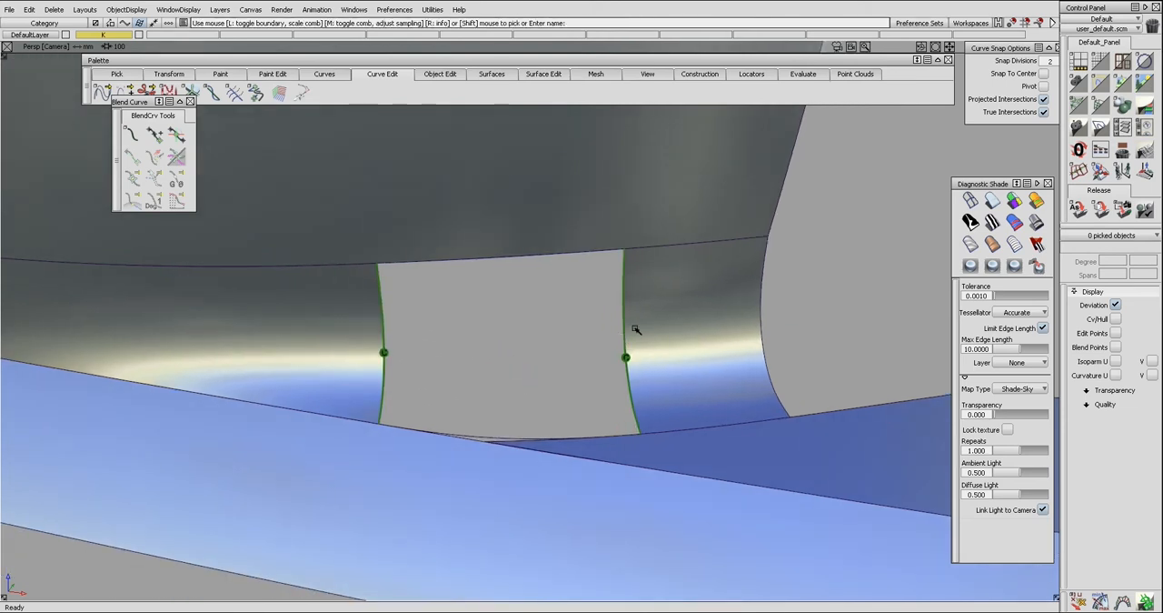
pyautogui.keyDown('alt'); pyautogui.keyDown('shift'); pyautogui.moveTo(494, 318); pyautogui.dragTo(512, 284); pyautogui.keyUp('shift'); pyautogui.keyUp('alt')
pyautogui.keyDown('alt'); pyautogui.keyDown('shift'); pyautogui.moveTo(578, 297); pyautogui.dragTo(568, 305); pyautogui.keyUp('shift'); pyautogui.keyUp('alt')
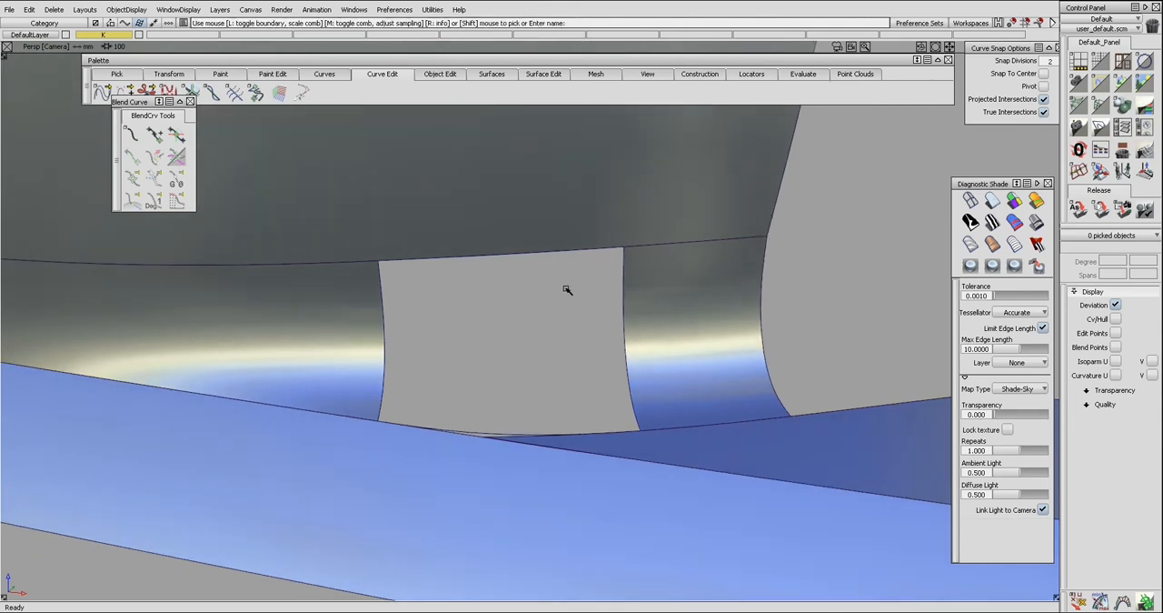
pyautogui.click(622, 310)
pyautogui.click(383, 318)
# Align the square surface's upper edge to the large upper surface with G2 continuity and Project alignment.
pyautogui.click(447, 261)
pyautogui.click(536, 255)
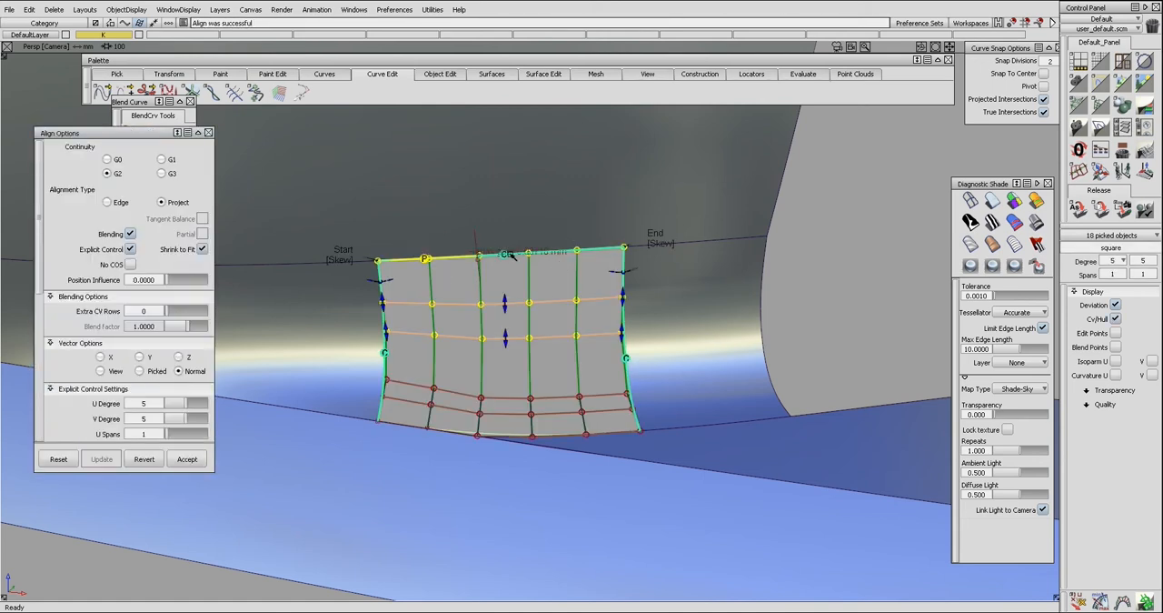
pyautogui.keyDown('ctrl'); pyautogui.keyDown('shift'); pyautogui.moveTo(528, 294); pyautogui.dragTo(539, 284); pyautogui.keyUp('shift'); pyautogui.keyUp('ctrl')
# Isolate the large upper surface and untrim it.
pyautogui.keyDown('ctrl'); pyautogui.keyDown('shift'); pyautogui.moveTo(576, 205); pyautogui.dragTo(551, 236); pyautogui.keyUp('shift'); pyautogui.keyUp('ctrl')
pyautogui.click(558, 225)
pyautogui.keyDown('ctrl'); pyautogui.keyDown('shift'); pyautogui.moveTo(556, 224); pyautogui.dragTo(557, 253, button='right'); pyautogui.keyUp('shift'); pyautogui.keyUp('ctrl')
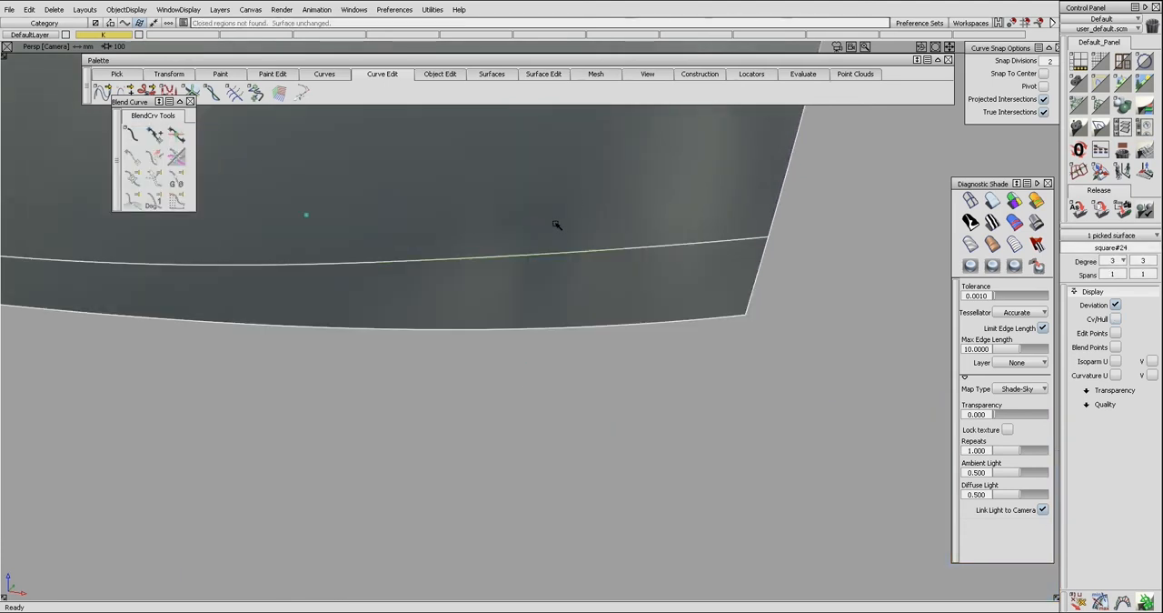
pyautogui.keyDown('ctrl'); pyautogui.keyDown('shift'); pyautogui.moveTo(556, 254); pyautogui.dragTo(553, 234); pyautogui.keyUp('shift'); pyautogui.keyUp('ctrl')
# Delete the curves on surface along the large upper surface's lower edge.
pyautogui.keyDown('ctrl'); pyautogui.keyDown('shift'); pyautogui.moveTo(520, 269); pyautogui.dragTo(474, 253); pyautogui.keyUp('shift'); pyautogui.keyUp('ctrl')
pyautogui.moveTo(342, 197); pyautogui.dragTo(526, 282)
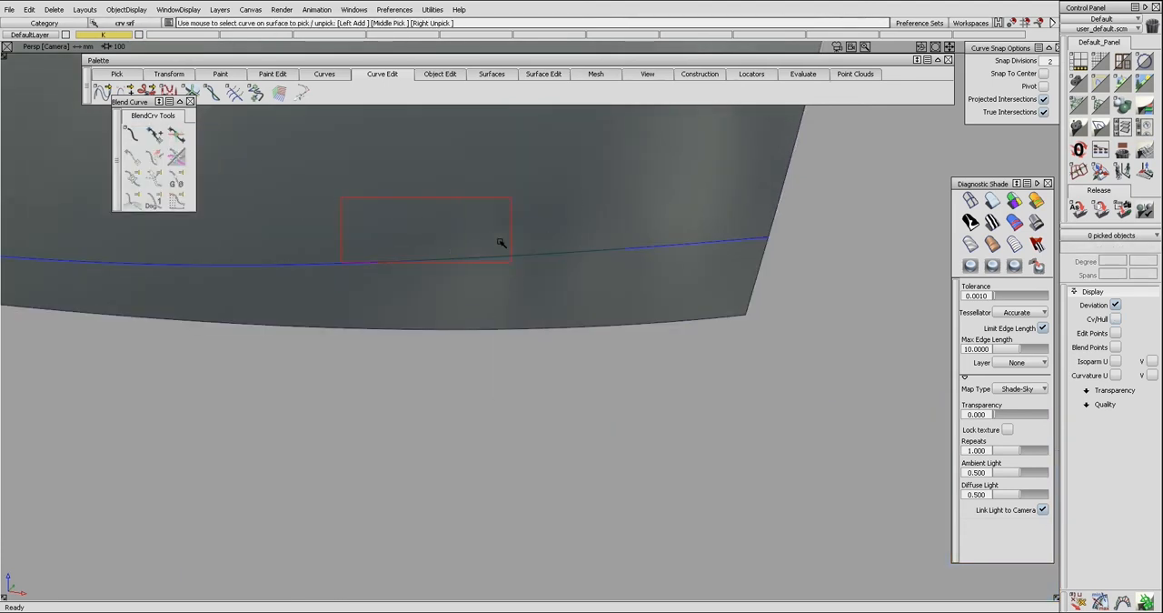
pyautogui.moveTo(491, 226); pyautogui.dragTo(511, 277)
pyautogui.press('Delete')
pyautogui.press('Return')
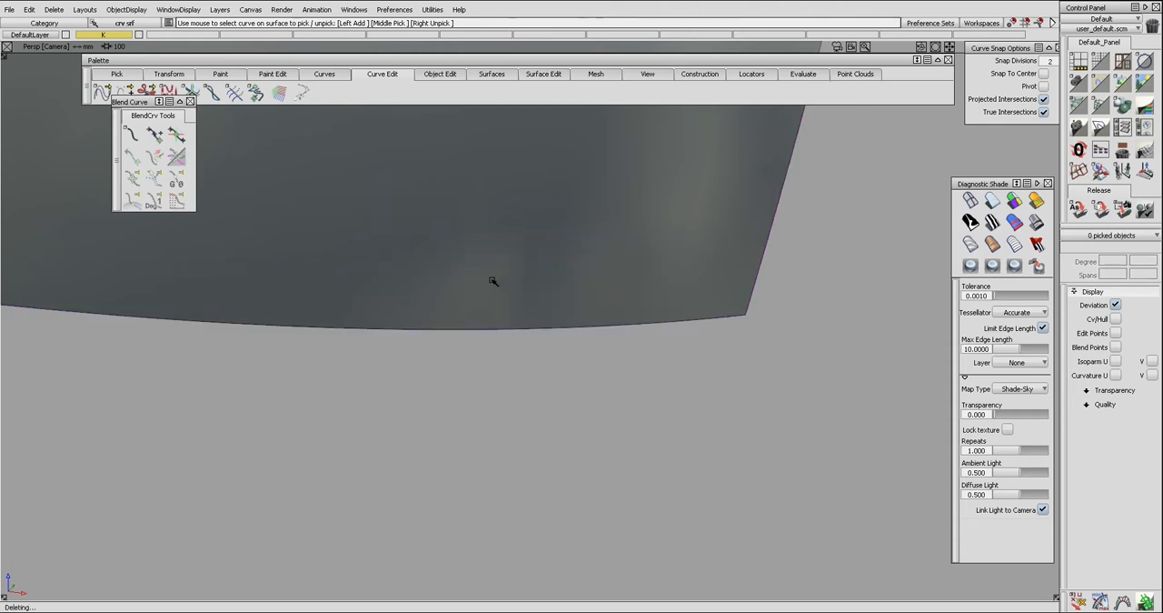
# Bring the hidden surfaces back into view and examine the left surface's control hull.
pyautogui.keyDown('ctrl'); pyautogui.keyDown('shift'); pyautogui.moveTo(434, 211); pyautogui.dragTo(394, 248); pyautogui.keyUp('shift'); pyautogui.keyUp('ctrl')
pyautogui.click(402, 243)
pyautogui.click(360, 290)
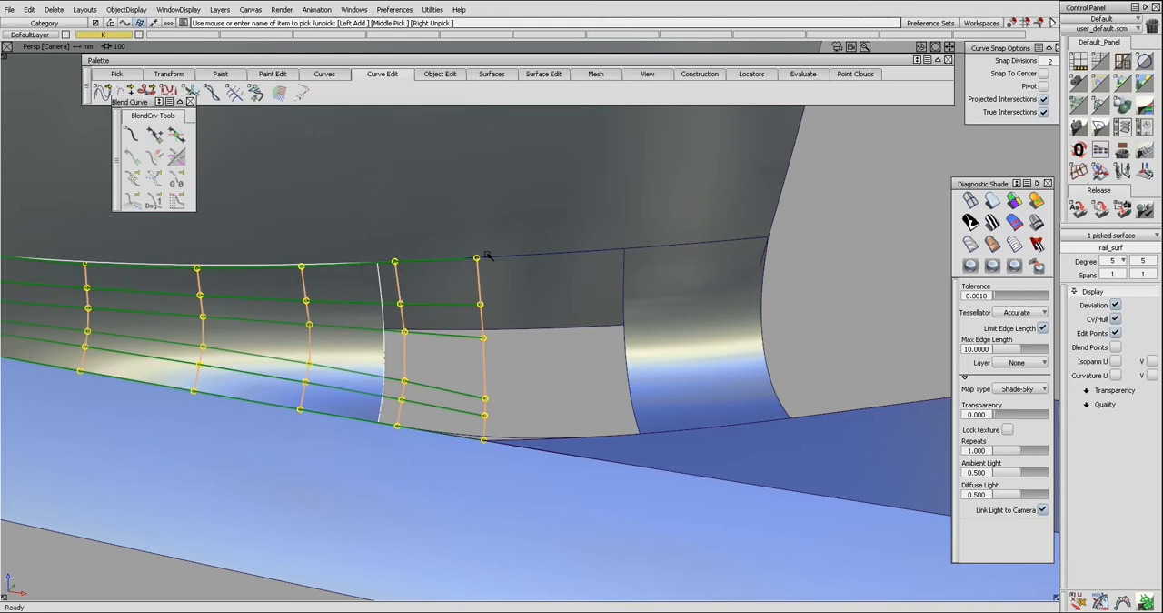
pyautogui.hotkey('ctrl', 'h')
pyautogui.click(461, 265)
pyautogui.keyDown('alt'); pyautogui.keyDown('shift'); pyautogui.moveTo(461, 264); pyautogui.dragTo(401, 208); pyautogui.keyUp('shift'); pyautogui.keyUp('alt')
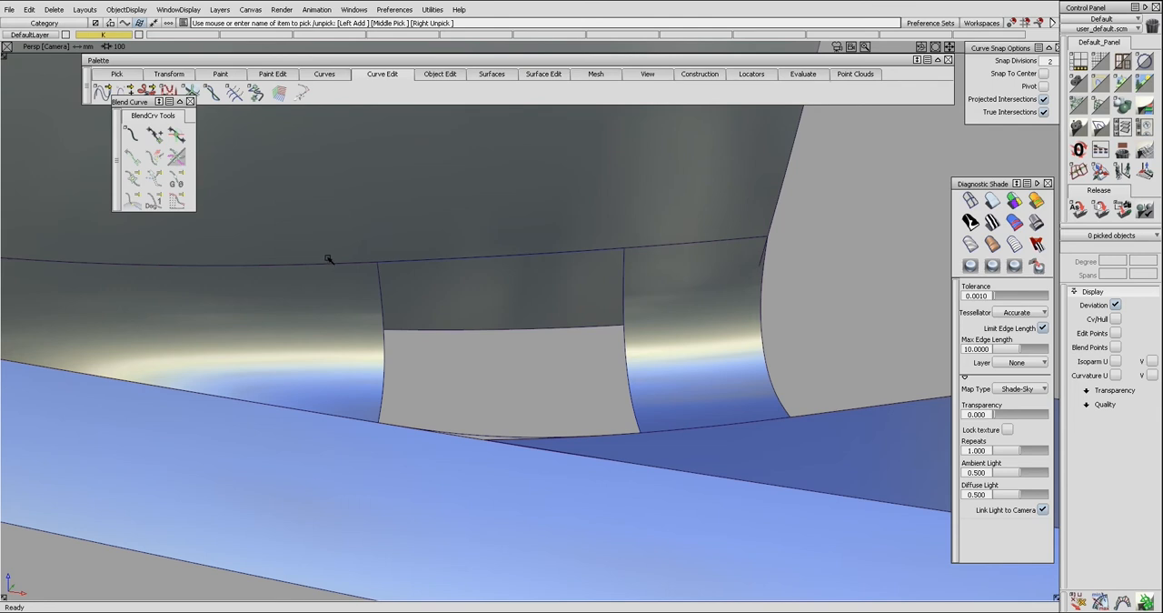
# Switch the camera from perspective to an orthographic view.
pyautogui.hotkey('alt', 'shift')
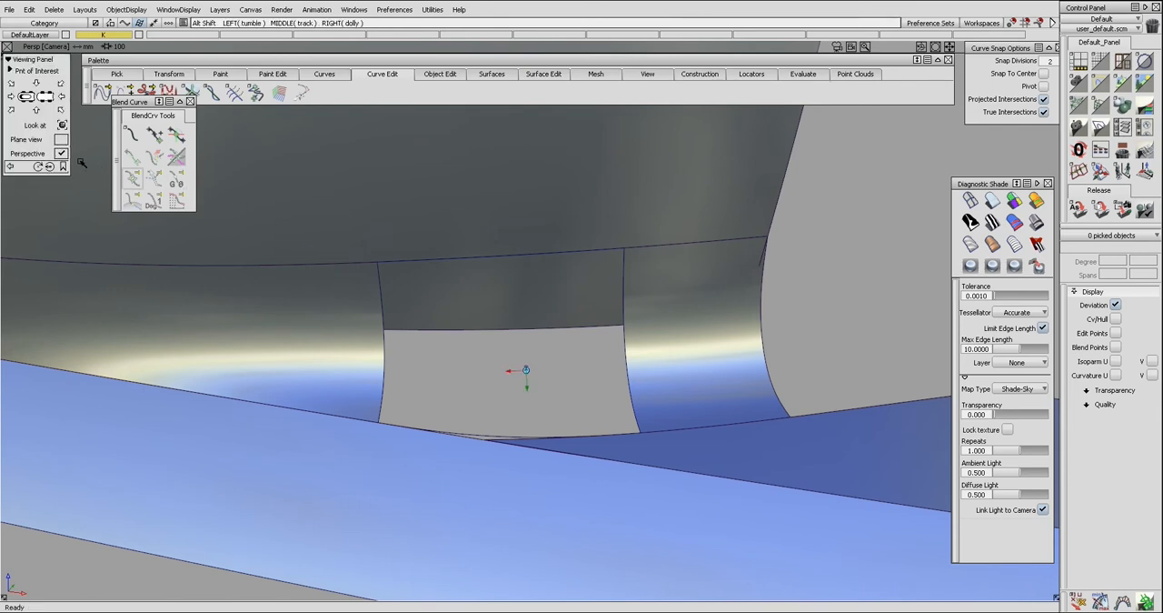
pyautogui.keyDown('ctrl'); pyautogui.keyDown('shift'); pyautogui.moveTo(309, 187); pyautogui.dragTo(285, 219); pyautogui.keyUp('shift'); pyautogui.keyUp('ctrl')
pyautogui.click(314, 215)
pyautogui.keyDown('ctrl'); pyautogui.keyDown('shift'); pyautogui.moveTo(328, 214); pyautogui.dragTo(278, 216, button='right'); pyautogui.keyUp('shift'); pyautogui.keyUp('ctrl')
pyautogui.hotkey('alt', 'shift')
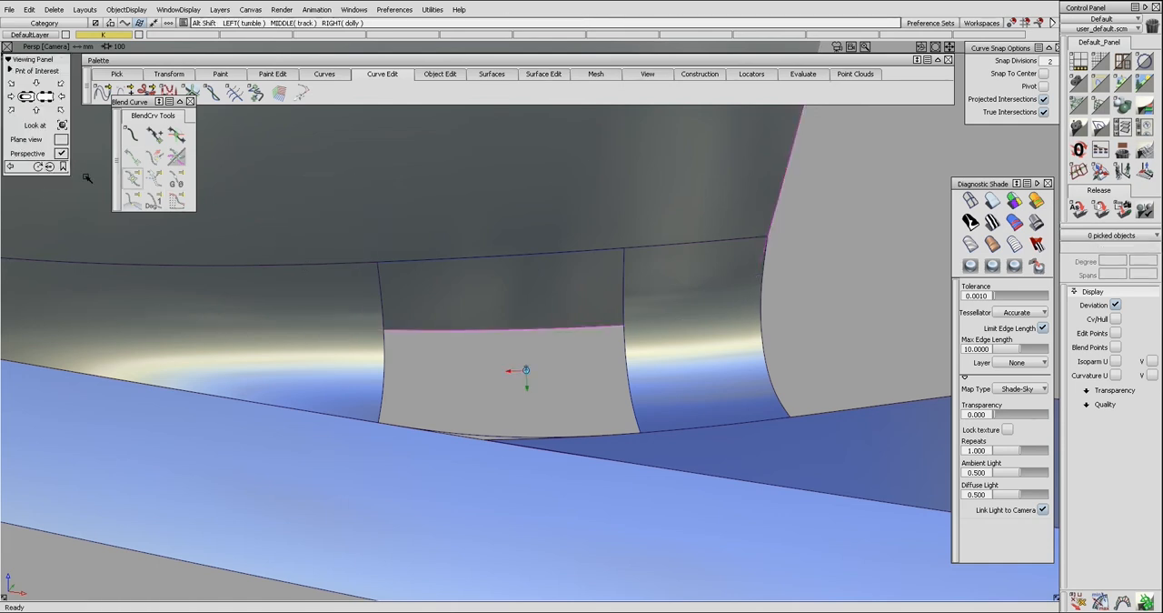
pyautogui.click(60, 155)
# Project the upper edges of the blend surfaces onto the large upper surface.
pyautogui.keyDown('ctrl'); pyautogui.keyDown('shift'); pyautogui.moveTo(341, 203); pyautogui.dragTo(317, 230); pyautogui.keyUp('shift'); pyautogui.keyUp('ctrl')
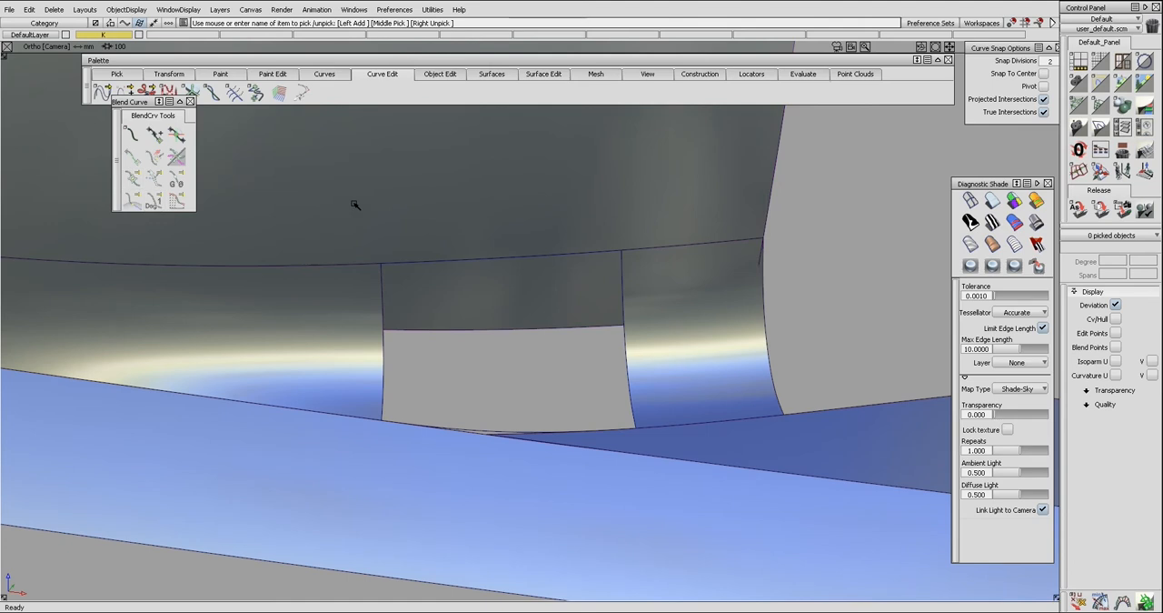
pyautogui.click(330, 240)
pyautogui.keyDown('ctrl'); pyautogui.keyDown('shift'); pyautogui.moveTo(424, 242); pyautogui.dragTo(354, 261); pyautogui.keyUp('shift'); pyautogui.keyUp('ctrl')
pyautogui.click(360, 265)
pyautogui.click(401, 263)
pyautogui.press('space')
# Trim the large upper surface at the projected edge, keeping the region above it.
pyautogui.keyDown('ctrl'); pyautogui.keyDown('shift'); pyautogui.moveTo(607, 201); pyautogui.dragTo(589, 228, button='right'); pyautogui.keyUp('shift'); pyautogui.keyUp('ctrl')
pyautogui.click(589, 228)
pyautogui.click(589, 227)
pyautogui.press('space')
# Check the surface continuity along the upper edges of all three blend surfaces and the middle surface's side edges.
pyautogui.click(362, 267)
pyautogui.keyDown('shift'); pyautogui.click(414, 264); pyautogui.keyUp('shift')
pyautogui.keyDown('shift'); pyautogui.click(641, 253); pyautogui.keyUp('shift')
pyautogui.keyDown('shift'); pyautogui.click(624, 280); pyautogui.keyUp('shift')
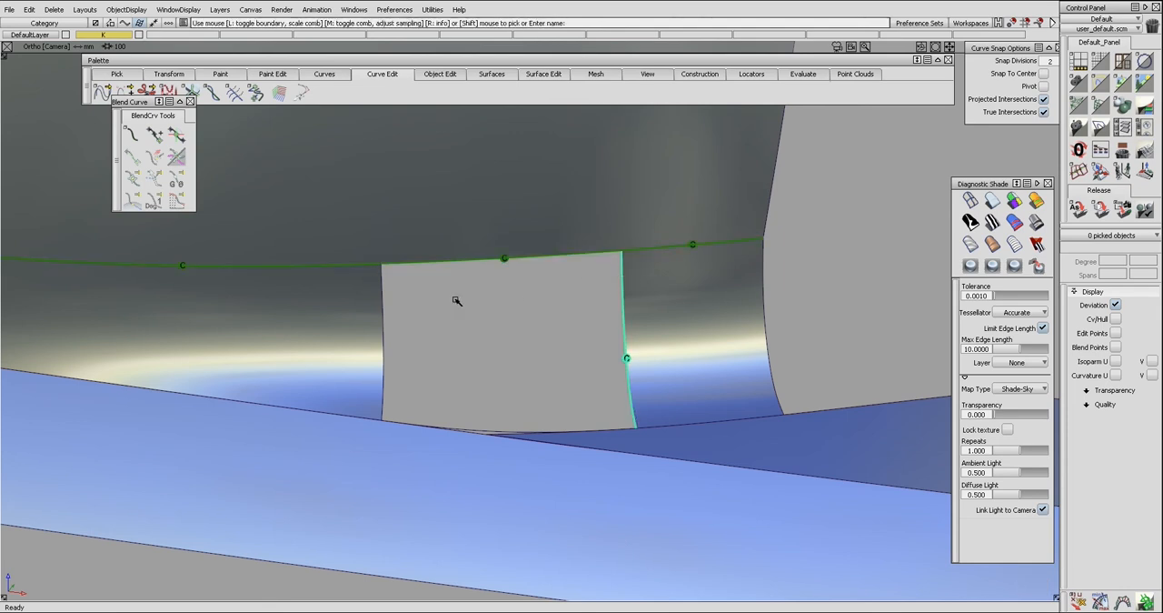
pyautogui.keyDown('shift'); pyautogui.click(383, 298); pyautogui.keyUp('shift')
pyautogui.click(397, 300)
# Remove the continuity locators from the surface edges.
pyautogui.keyDown('alt'); pyautogui.keyDown('shift'); pyautogui.moveTo(397, 302); pyautogui.dragTo(443, 335); pyautogui.keyUp('shift'); pyautogui.keyUp('alt')
pyautogui.hotkey('ctrl', 'a')
pyautogui.hotkey('ctrl', 'd')
pyautogui.press('Return')
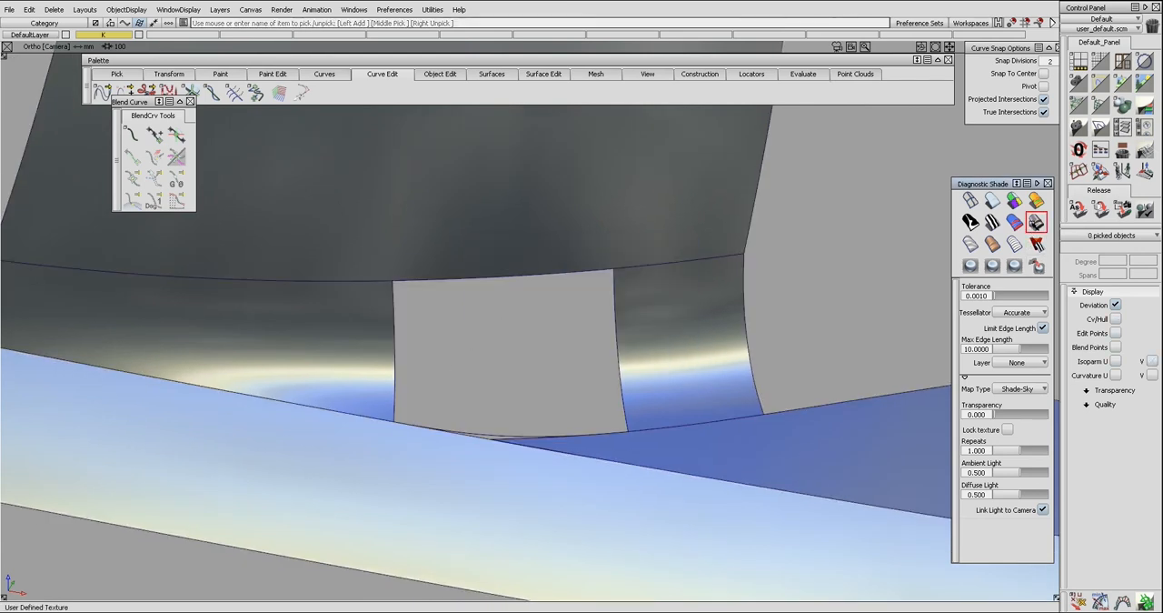
# Reapply the user-defined texture shading and examine the highlight flow across the three blend surfaces and the lower surface.
pyautogui.click(1036, 221)
pyautogui.keyDown('alt'); pyautogui.keyDown('shift'); pyautogui.moveTo(612, 367); pyautogui.dragTo(618, 365); pyautogui.keyUp('shift'); pyautogui.keyUp('alt')
pyautogui.keyDown('alt'); pyautogui.keyDown('shift'); pyautogui.moveTo(454, 411); pyautogui.dragTo(509, 427); pyautogui.keyUp('shift'); pyautogui.keyUp('alt')
pyautogui.keyDown('alt'); pyautogui.keyDown('shift'); pyautogui.moveTo(630, 447); pyautogui.dragTo(588, 409, button='middle'); pyautogui.keyUp('shift'); pyautogui.keyUp('alt')
pyautogui.moveTo(588, 409)
pyautogui.keyDown('alt'); pyautogui.keyDown('shift'); pyautogui.mouseDown()
pyautogui.moveTo(554, 415)
pyautogui.moveTo(561, 429)
pyautogui.mouseUp(); pyautogui.keyUp('shift'); pyautogui.keyUp('alt')
pyautogui.keyDown('ctrl'); pyautogui.keyDown('shift'); pyautogui.moveTo(523, 345); pyautogui.dragTo(475, 268); pyautogui.keyUp('shift'); pyautogui.keyUp('ctrl')
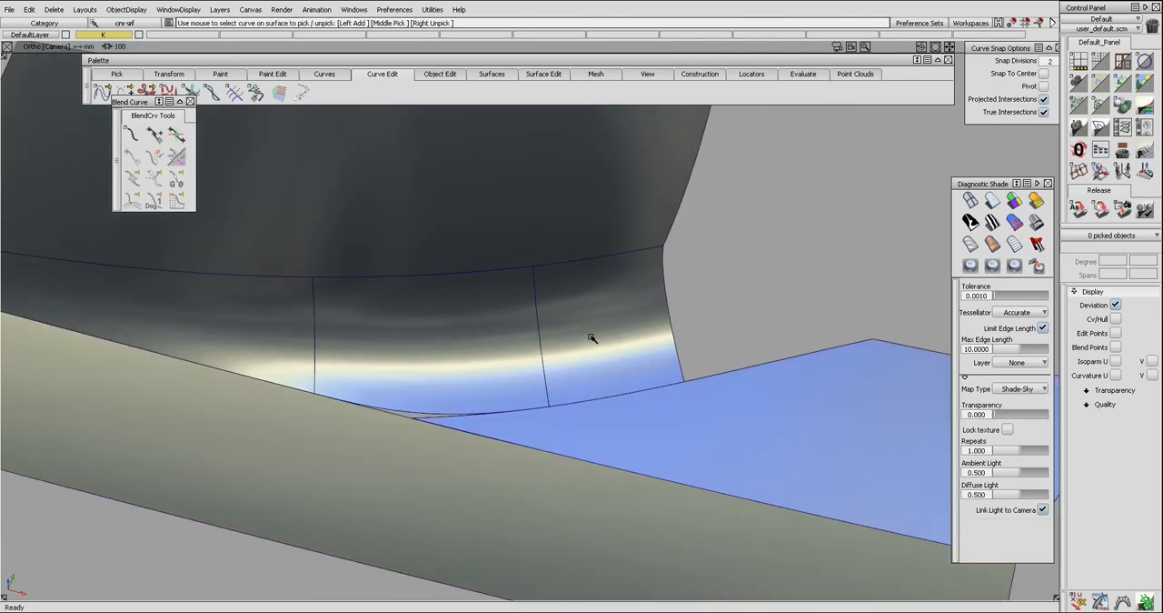
pyautogui.keyDown('alt'); pyautogui.keyDown('shift'); pyautogui.moveTo(571, 354); pyautogui.dragTo(564, 369); pyautogui.keyUp('shift'); pyautogui.keyUp('alt')
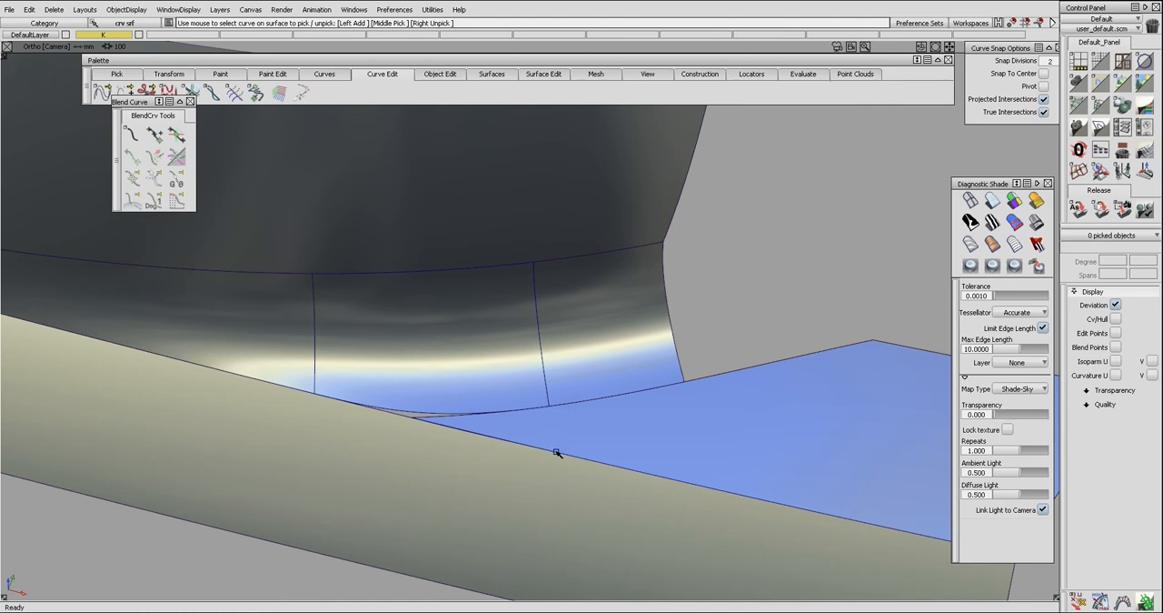
pyautogui.keyDown('alt'); pyautogui.keyDown('shift'); pyautogui.moveTo(552, 408); pyautogui.dragTo(562, 394); pyautogui.keyUp('shift'); pyautogui.keyUp('alt')
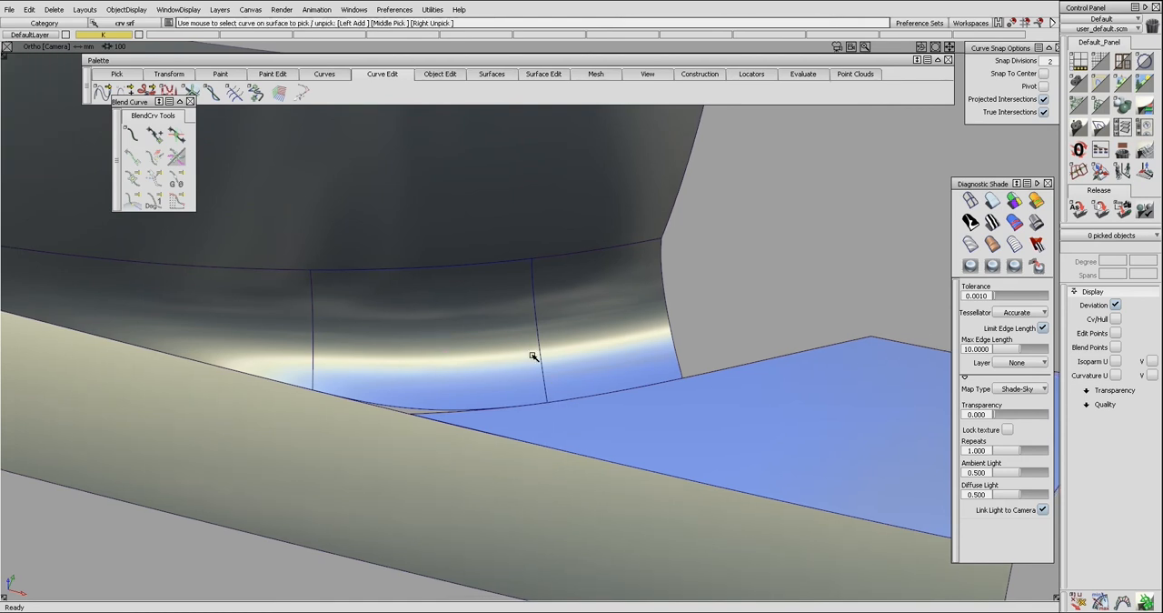
pyautogui.keyDown('alt'); pyautogui.keyDown('shift'); pyautogui.moveTo(531, 355); pyautogui.dragTo(561, 384); pyautogui.keyUp('shift'); pyautogui.keyUp('alt')
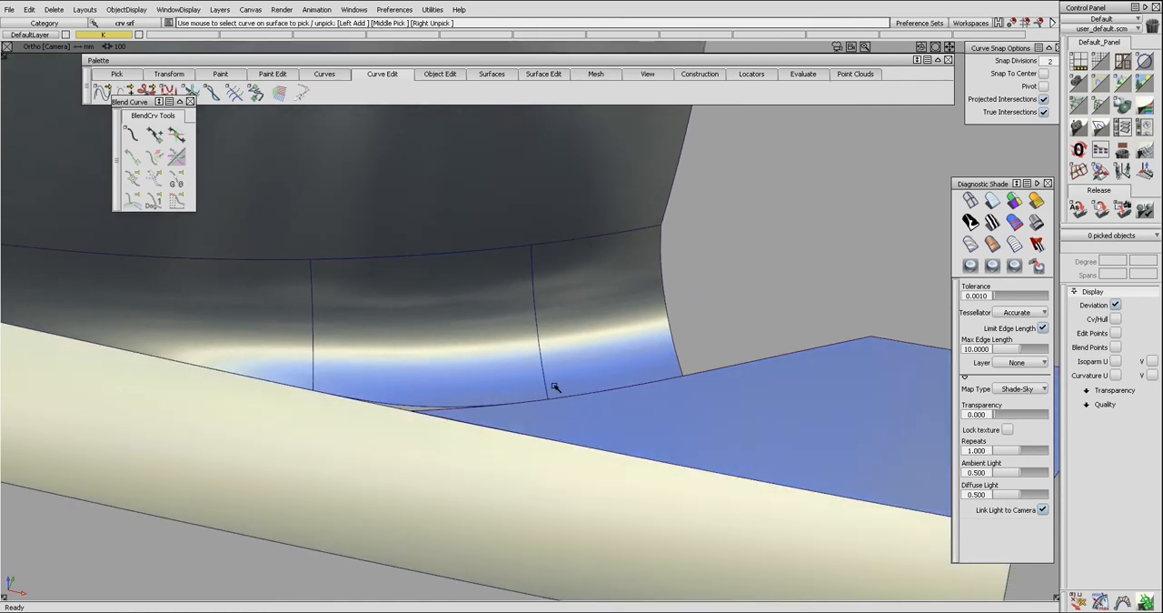
pyautogui.keyDown('alt'); pyautogui.keyDown('shift'); pyautogui.moveTo(556, 385); pyautogui.dragTo(551, 366); pyautogui.keyUp('shift'); pyautogui.keyUp('alt')
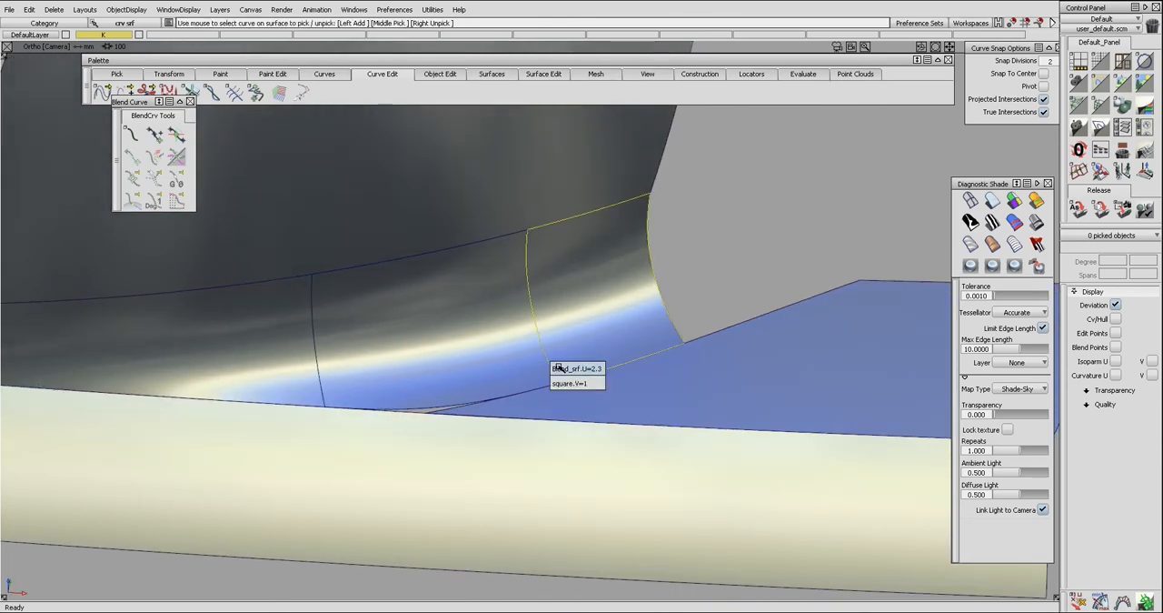
# Create a draft surface about 6.68 mm long along the middle surface's side edge and evaluate its continuity there.
pyautogui.click(556, 366)
pyautogui.keyDown('alt'); pyautogui.keyDown('shift'); pyautogui.moveTo(558, 363); pyautogui.dragTo(610, 333); pyautogui.keyUp('shift'); pyautogui.keyUp('alt')
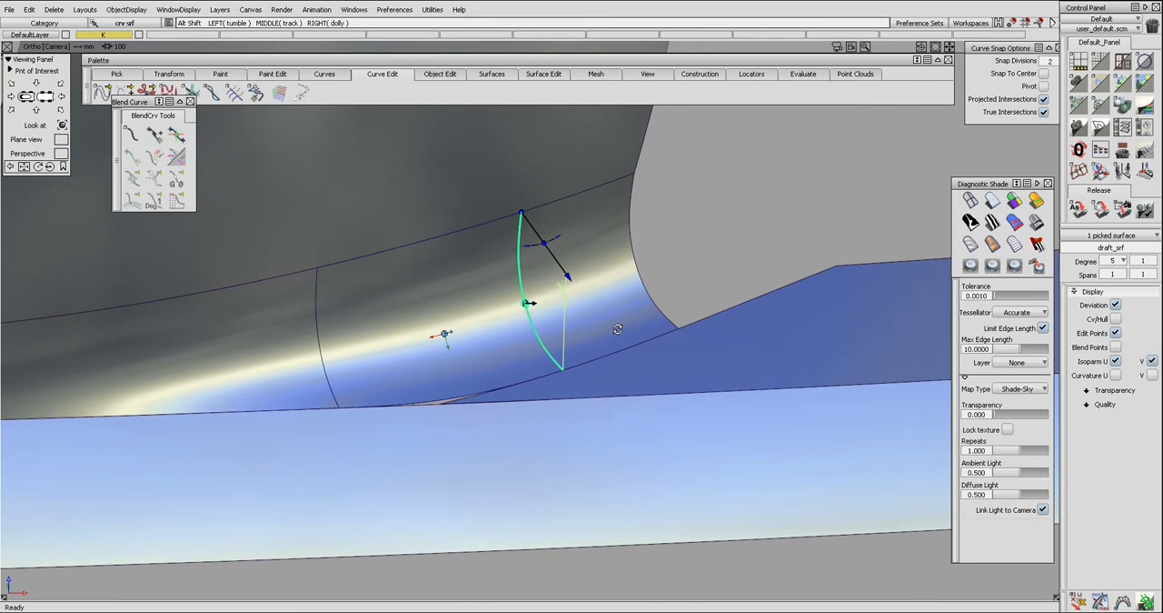
pyautogui.moveTo(571, 279); pyautogui.dragTo(528, 230)
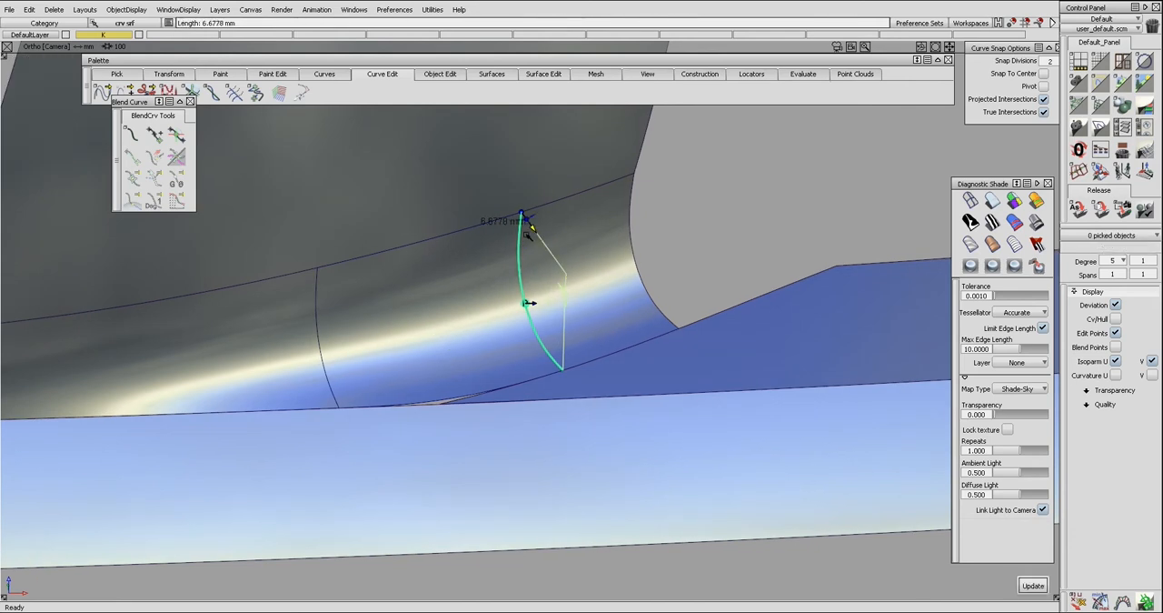
pyautogui.click(551, 300)
pyautogui.keyDown('alt'); pyautogui.keyDown('shift'); pyautogui.moveTo(551, 301); pyautogui.dragTo(573, 332); pyautogui.keyUp('shift'); pyautogui.keyUp('alt')
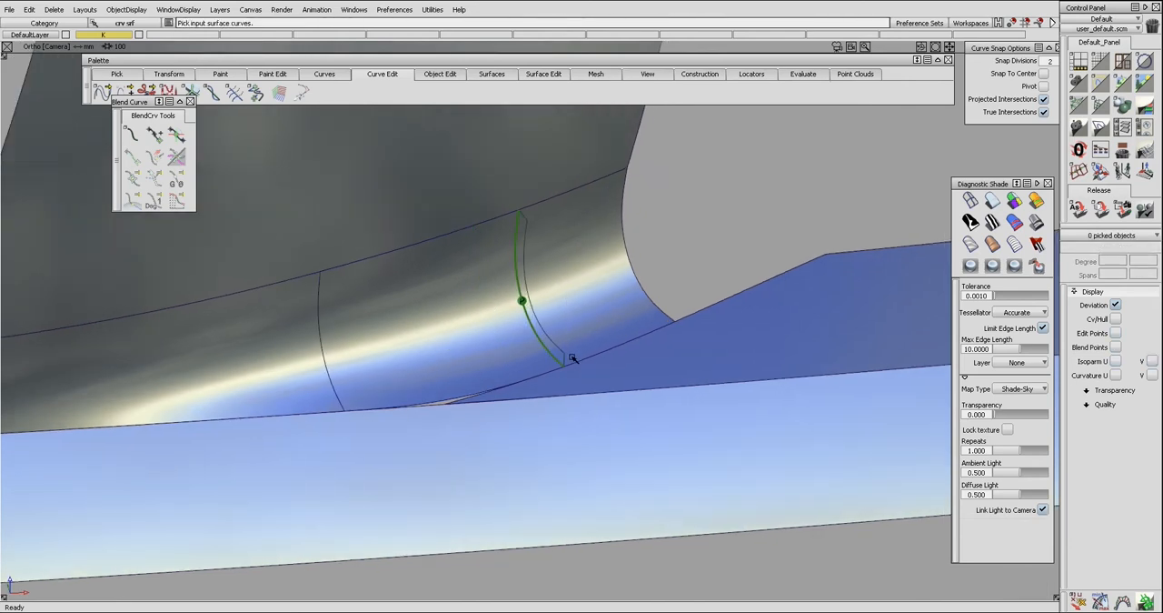
pyautogui.press('e')
pyautogui.moveTo(567, 362); pyautogui.dragTo(627, 418)
pyautogui.press('Delete')
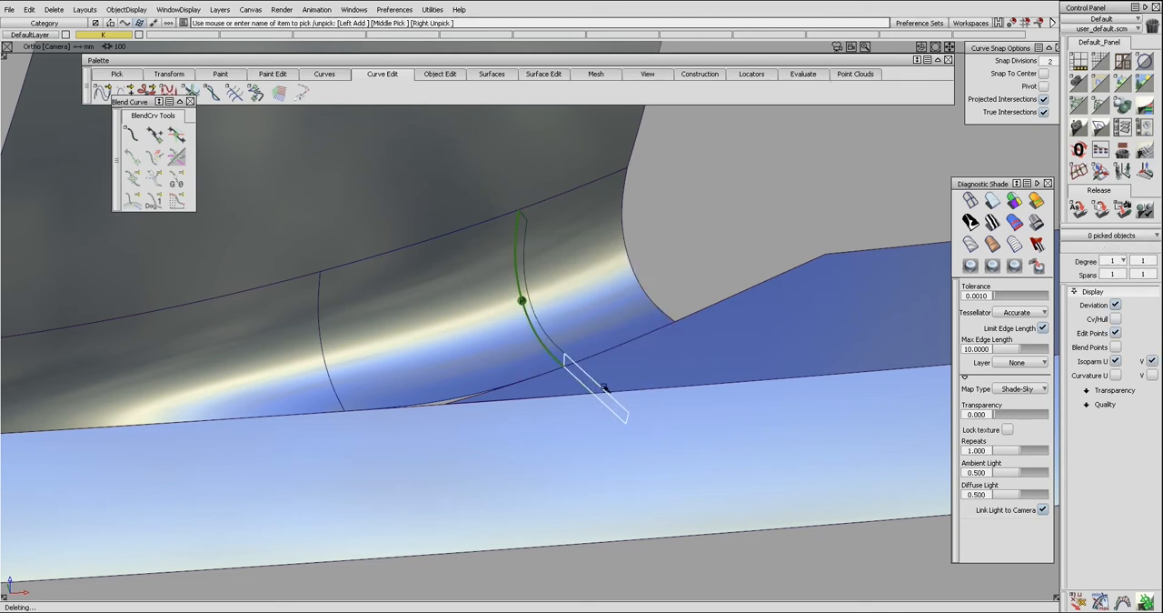
pyautogui.press('e')
pyautogui.moveTo(568, 361); pyautogui.dragTo(683, 421)
pyautogui.click(633, 353)
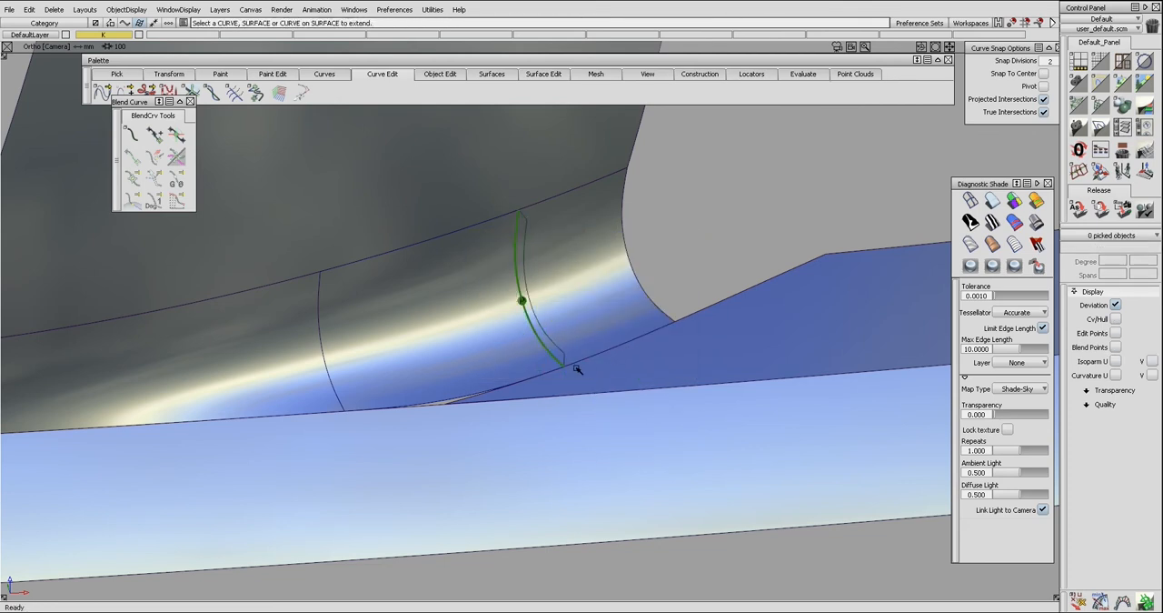
# Extend the draft surface past its lower end as a separate surface and set the extension's U degree to 2.
pyautogui.moveTo(564, 360); pyautogui.dragTo(610, 403)
pyautogui.click(1120, 266)
pyautogui.click(1120, 291)
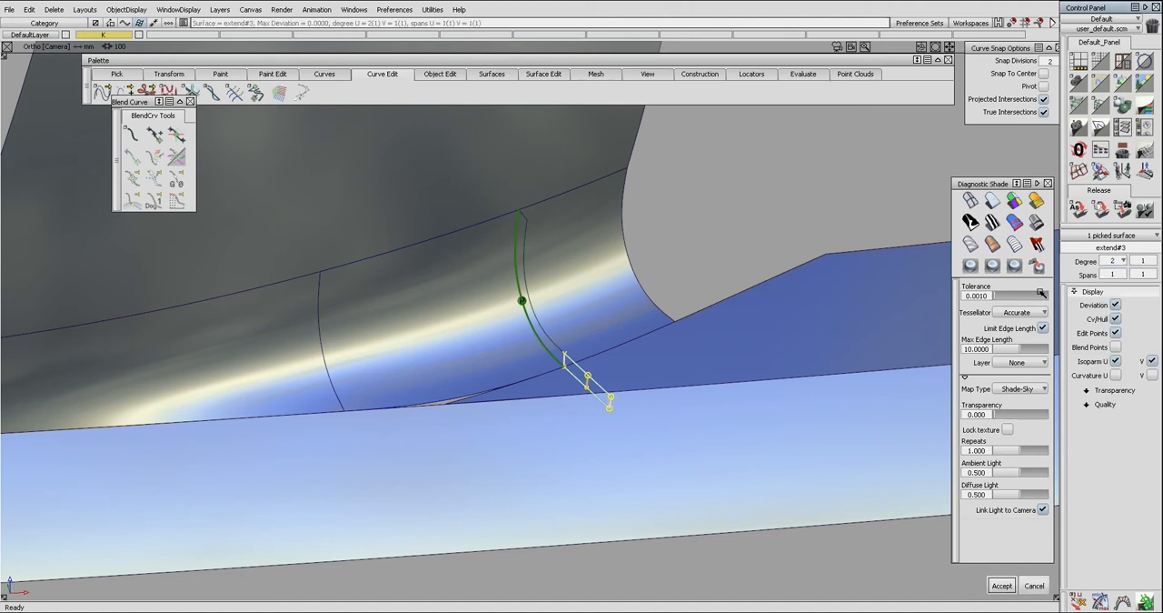
# Align the extension to the lower end of the draft surface.
pyautogui.keyDown('ctrl'); pyautogui.keyDown('shift'); pyautogui.moveTo(741, 330); pyautogui.dragTo(743, 313); pyautogui.keyUp('shift'); pyautogui.keyUp('ctrl')
pyautogui.keyDown('alt'); pyautogui.keyDown('shift'); pyautogui.moveTo(634, 373); pyautogui.dragTo(576, 352); pyautogui.keyUp('shift'); pyautogui.keyUp('alt')
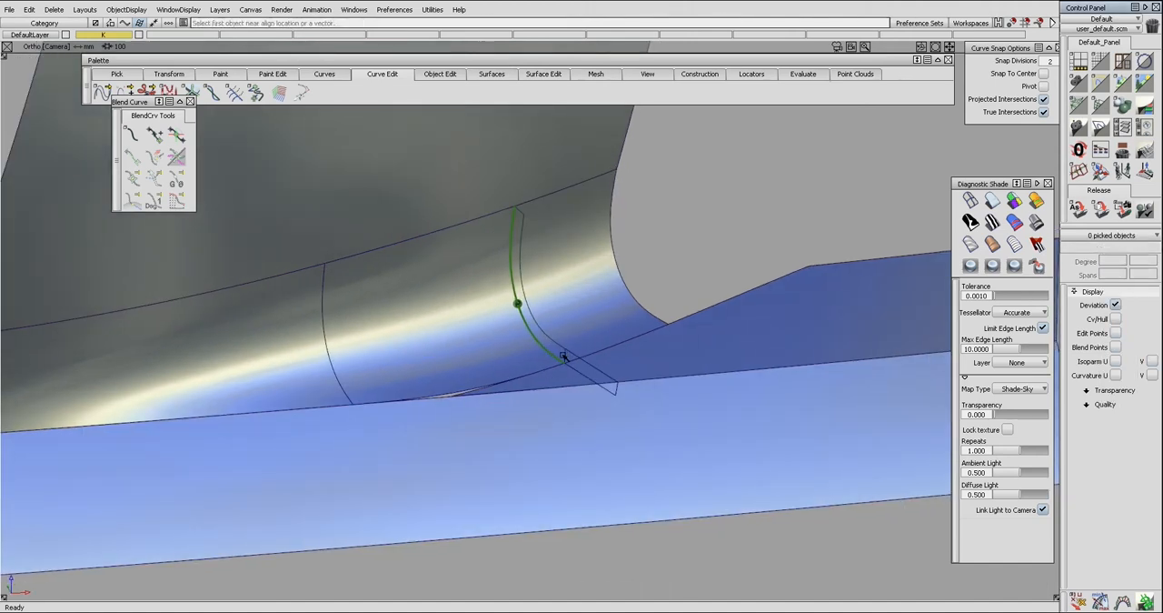
pyautogui.click(569, 364)
pyautogui.click(568, 358)
pyautogui.keyDown('alt'); pyautogui.keyDown('shift'); pyautogui.moveTo(594, 366); pyautogui.dragTo(597, 371); pyautogui.keyUp('shift'); pyautogui.keyUp('alt')
# Lengthen the aligned extension and project its edge onto the lower surface.
pyautogui.hotkey('ctrl', 'e')
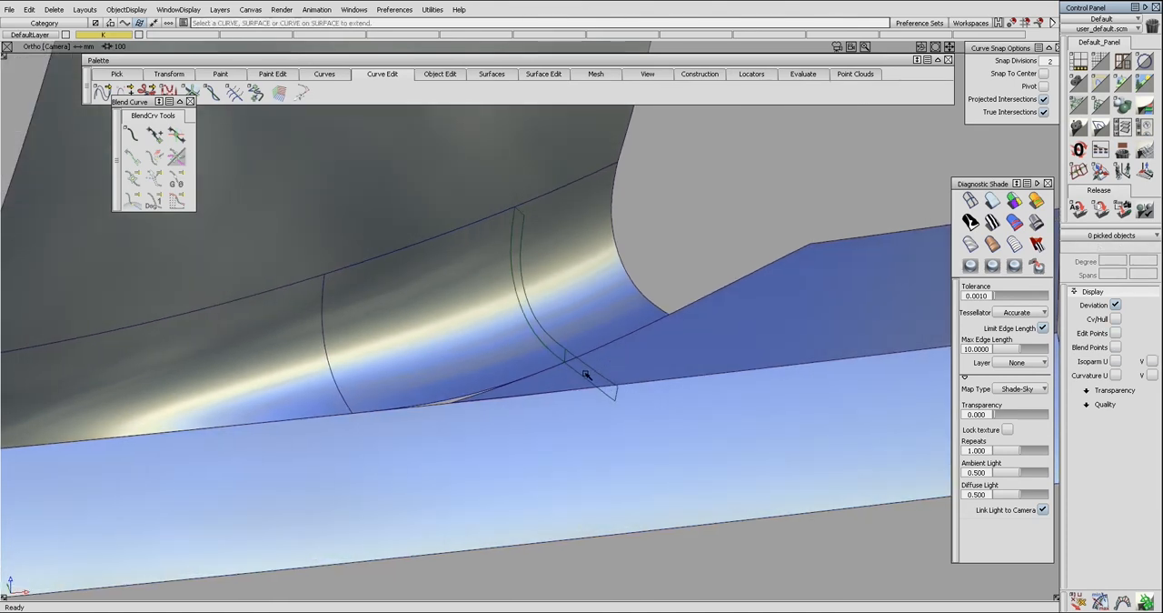
pyautogui.moveTo(584, 375)
pyautogui.mouseDown()
pyautogui.moveTo(591, 413)
pyautogui.moveTo(617, 355)
pyautogui.mouseUp()
pyautogui.keyDown('ctrl'); pyautogui.keyDown('shift'); pyautogui.moveTo(638, 391); pyautogui.dragTo(605, 383, button='middle'); pyautogui.keyUp('shift'); pyautogui.keyUp('ctrl')
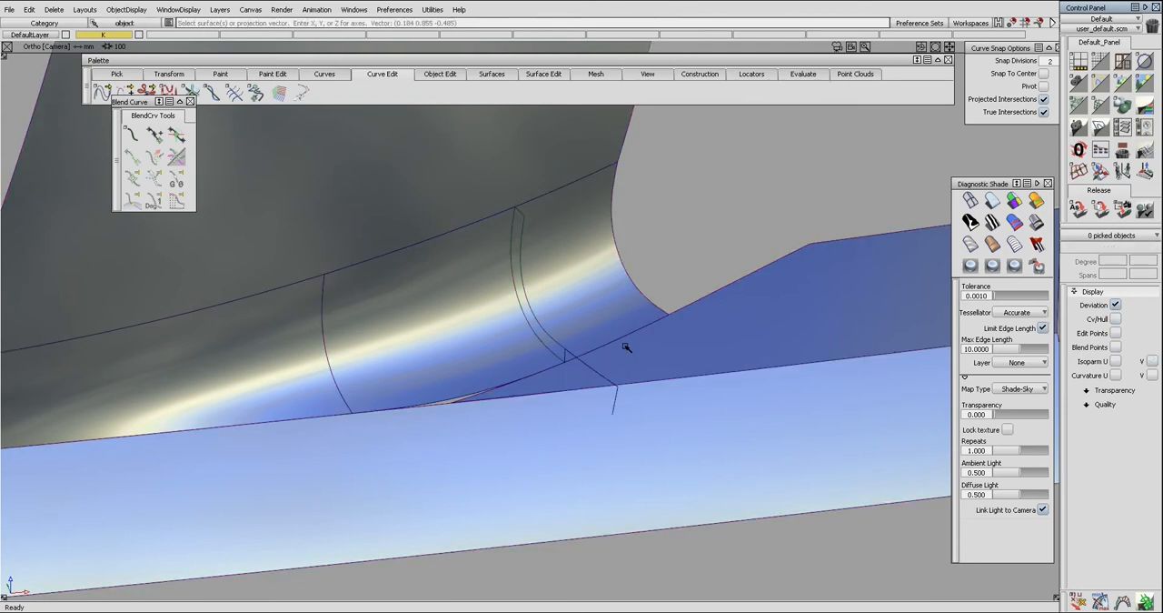
pyautogui.click(627, 379)
pyautogui.press('space')
# Delete the draft surface and its extension.
pyautogui.click(583, 364)
pyautogui.keyDown('ctrl'); pyautogui.keyDown('shift'); pyautogui.moveTo(600, 336); pyautogui.dragTo(586, 366, button='middle'); pyautogui.keyUp('shift'); pyautogui.keyUp('ctrl')
pyautogui.click(582, 359)
pyautogui.click(558, 340)
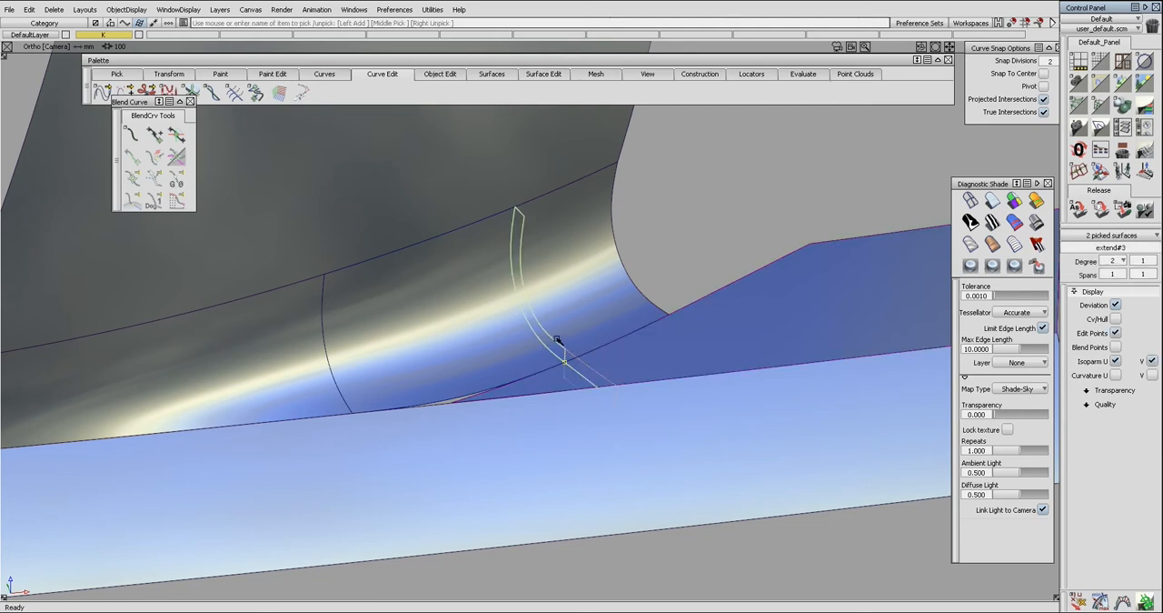
pyautogui.keyDown('ctrl'); pyautogui.keyDown('shift'); pyautogui.moveTo(582, 313); pyautogui.dragTo(591, 343, button='right'); pyautogui.keyUp('shift'); pyautogui.keyUp('ctrl')
pyautogui.keyDown('alt'); pyautogui.keyDown('shift'); pyautogui.moveTo(592, 343); pyautogui.dragTo(567, 385); pyautogui.keyUp('shift'); pyautogui.keyUp('alt')
# Trim the lower surface at the projected curve, removing the region below the middle surface.
pyautogui.keyDown('ctrl'); pyautogui.keyDown('shift'); pyautogui.moveTo(588, 376); pyautogui.dragTo(592, 388, button='middle'); pyautogui.keyUp('shift'); pyautogui.keyUp('ctrl')
pyautogui.click(595, 387)
pyautogui.click(599, 387)
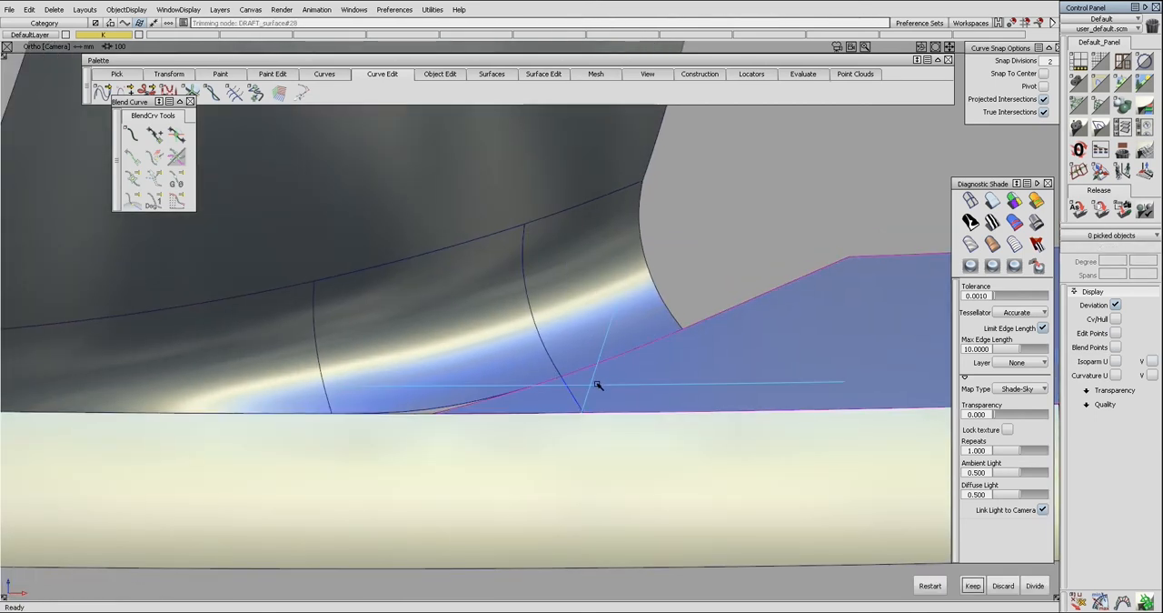
pyautogui.press('space')
# Try to build a rail surface from the middle surface's lower edge along the lower surface's trimmed side edge.
pyautogui.keyDown('alt'); pyautogui.keyDown('shift'); pyautogui.moveTo(615, 358); pyautogui.dragTo(545, 389); pyautogui.keyUp('shift'); pyautogui.keyUp('alt')
pyautogui.keyDown('ctrl'); pyautogui.keyDown('shift'); pyautogui.moveTo(545, 389); pyautogui.dragTo(548, 451, button='middle'); pyautogui.keyUp('shift'); pyautogui.keyUp('ctrl')
pyautogui.click(540, 395)
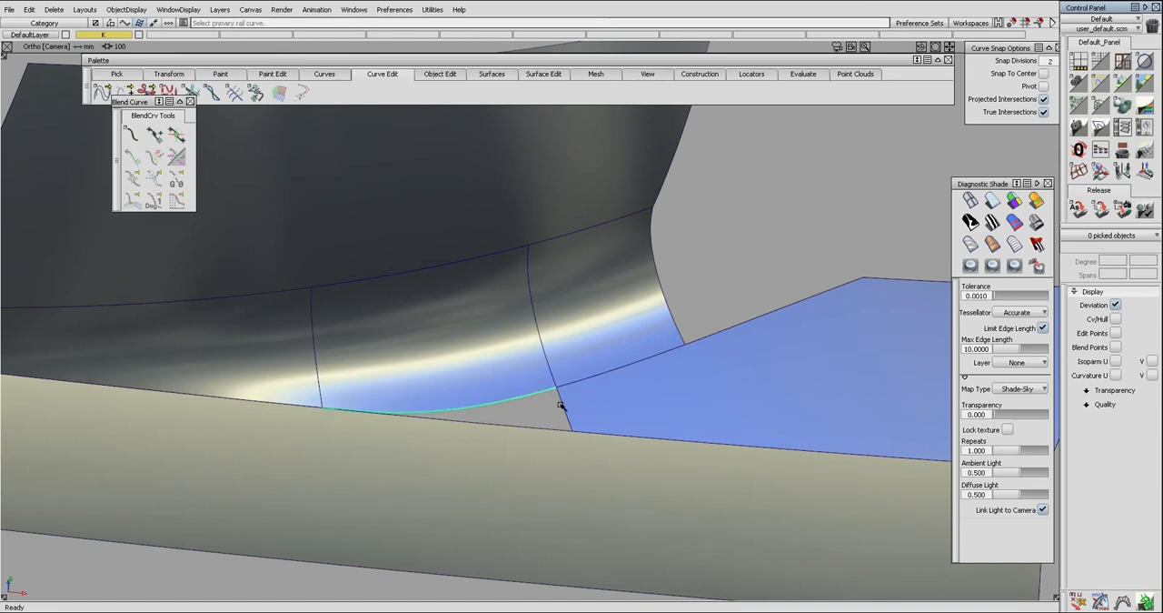
pyautogui.click(561, 405)
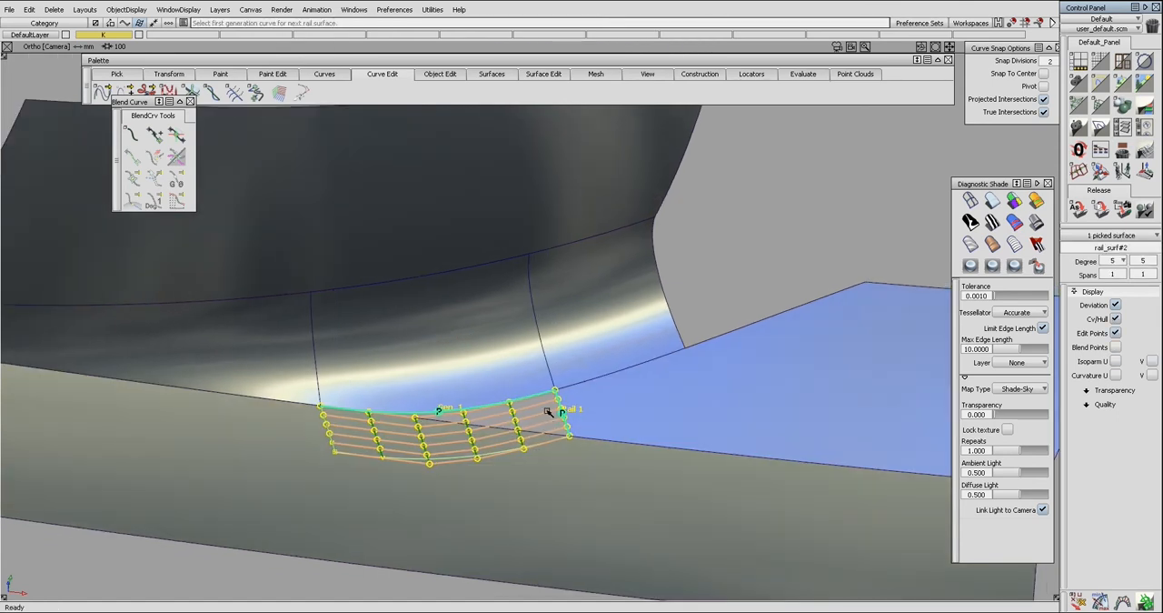
pyautogui.moveTo(544, 403)
pyautogui.keyDown('alt'); pyautogui.keyDown('shift'); pyautogui.mouseDown()
pyautogui.moveTo(528, 430)
pyautogui.moveTo(540, 415)
pyautogui.mouseUp(); pyautogui.keyUp('shift'); pyautogui.keyUp('alt')
pyautogui.click(541, 414)
pyautogui.press('Delete')
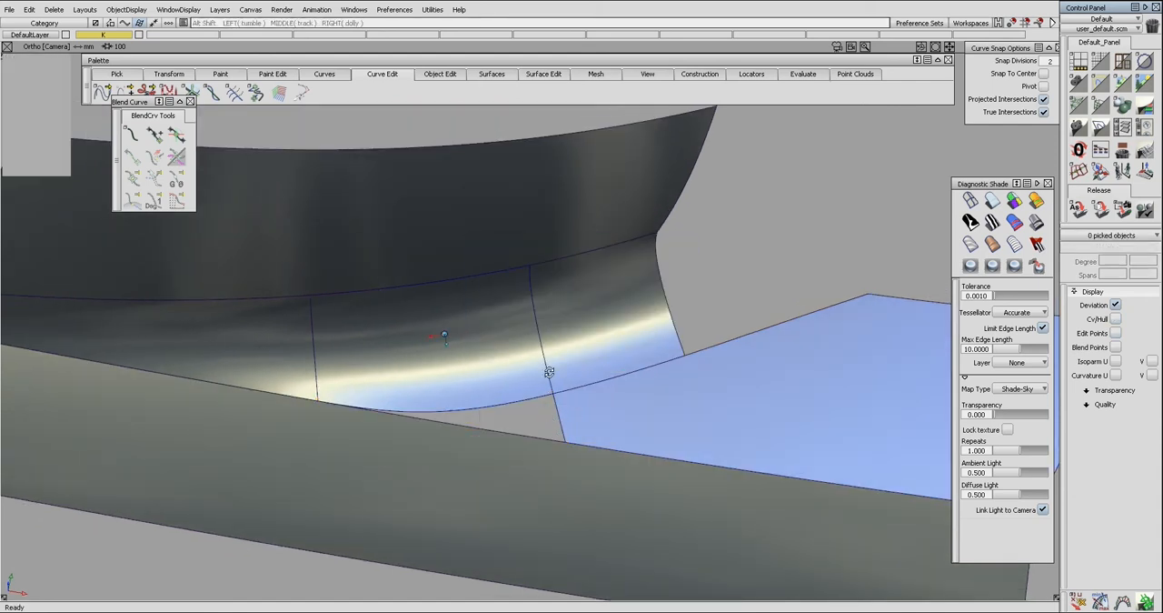
# Untrim the lower surface and delete the projected curve from it.
pyautogui.keyDown('alt'); pyautogui.keyDown('shift'); pyautogui.moveTo(549, 372); pyautogui.dragTo(567, 408); pyautogui.keyUp('shift'); pyautogui.keyUp('alt')
pyautogui.click(573, 407)
pyautogui.hotkey('ctrl', 'u')
pyautogui.keyDown('ctrl'); pyautogui.keyDown('shift'); pyautogui.moveTo(574, 404); pyautogui.dragTo(570, 401); pyautogui.keyUp('shift'); pyautogui.keyUp('ctrl')
pyautogui.click(560, 415)
pyautogui.press('Delete')
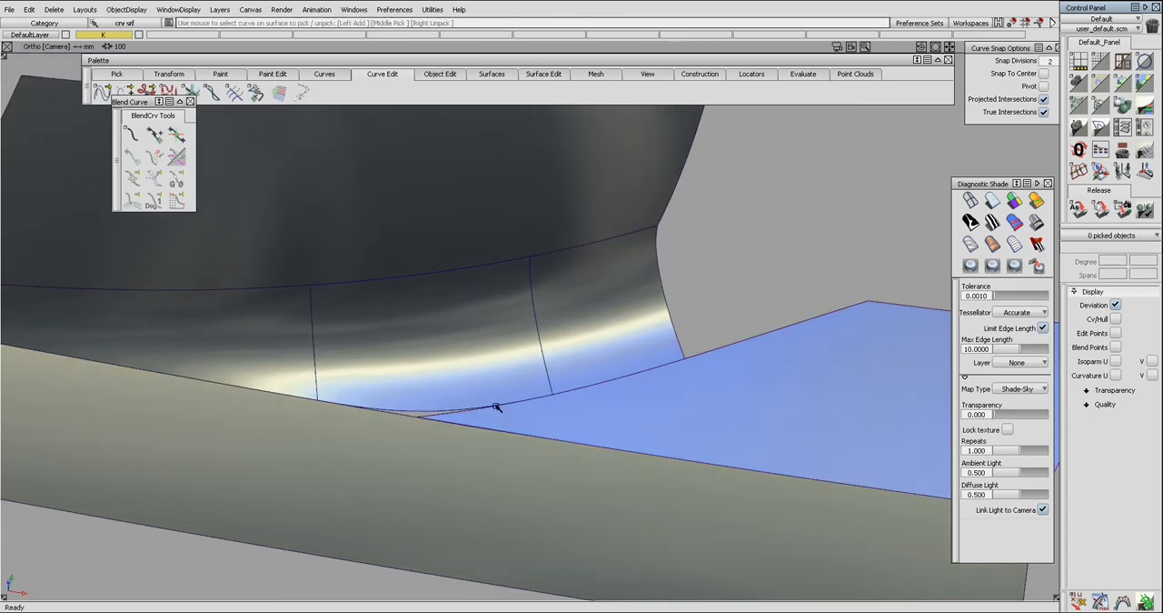
pyautogui.hotkey('ctrl', 'e')
pyautogui.click(433, 414)
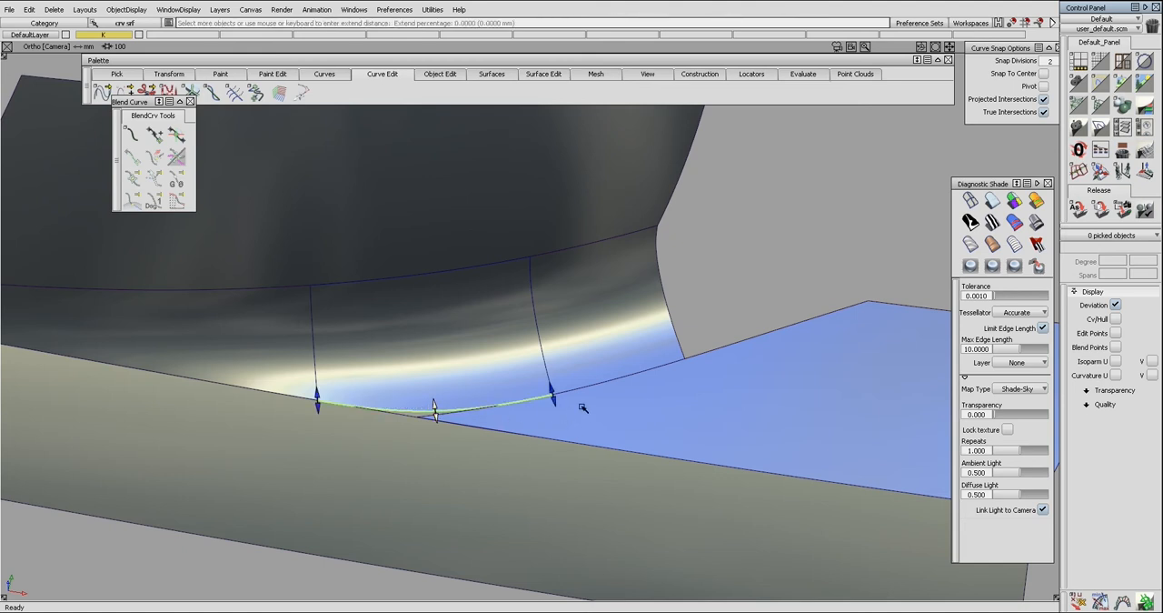
pyautogui.moveTo(570, 420)
pyautogui.mouseDown()
pyautogui.moveTo(592, 503)
pyautogui.moveTo(452, 415)
pyautogui.mouseUp()
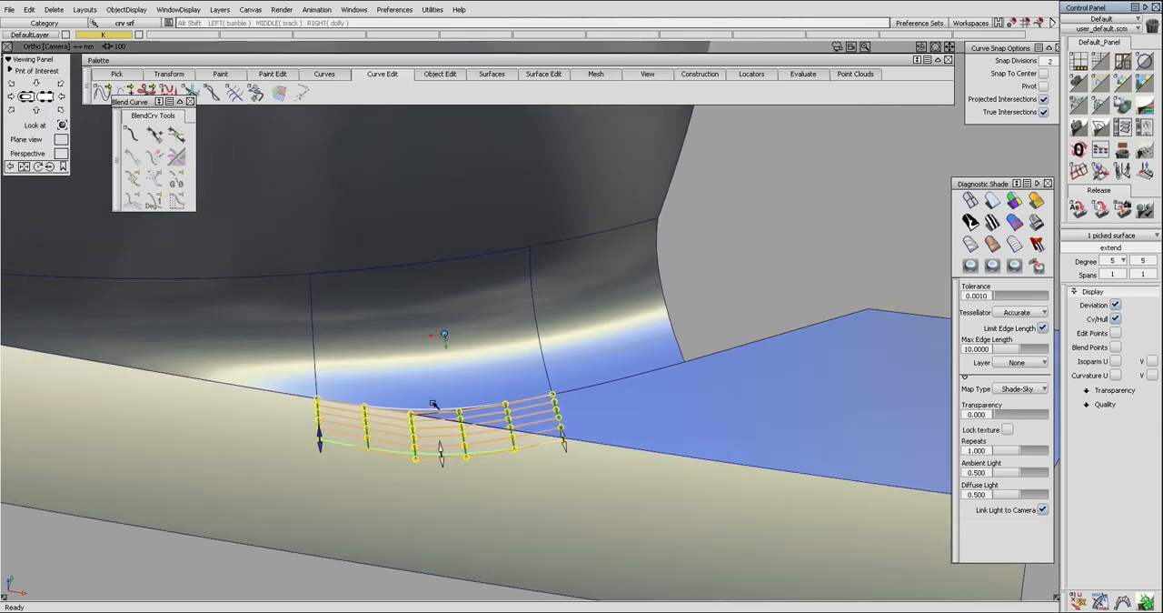
pyautogui.moveTo(380, 407)
pyautogui.keyDown('alt'); pyautogui.keyDown('shift'); pyautogui.mouseDown()
pyautogui.moveTo(521, 415)
pyautogui.moveTo(443, 333)
pyautogui.moveTo(514, 405)
pyautogui.mouseUp(); pyautogui.keyUp('shift'); pyautogui.keyUp('alt')
pyautogui.keyDown('alt'); pyautogui.keyDown('shift'); pyautogui.moveTo(465, 436); pyautogui.dragTo(560, 387); pyautogui.keyUp('shift'); pyautogui.keyUp('alt')
pyautogui.keyDown('ctrl'); pyautogui.keyDown('shift'); pyautogui.moveTo(560, 387); pyautogui.dragTo(444, 462); pyautogui.keyUp('shift'); pyautogui.keyUp('ctrl')
pyautogui.click(523, 431)
pyautogui.press('Delete')
# Extend the middle surface's lower edge as a separate linear surface across the corner gap and set its U degree to 2.
pyautogui.press('Return')
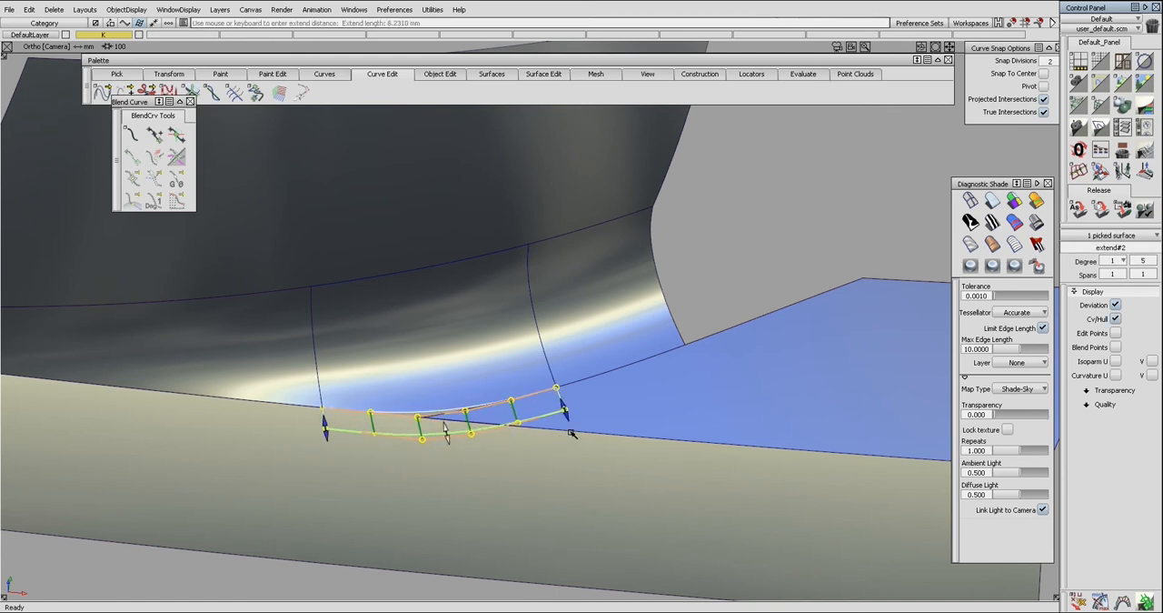
pyautogui.moveTo(571, 433); pyautogui.dragTo(556, 462)
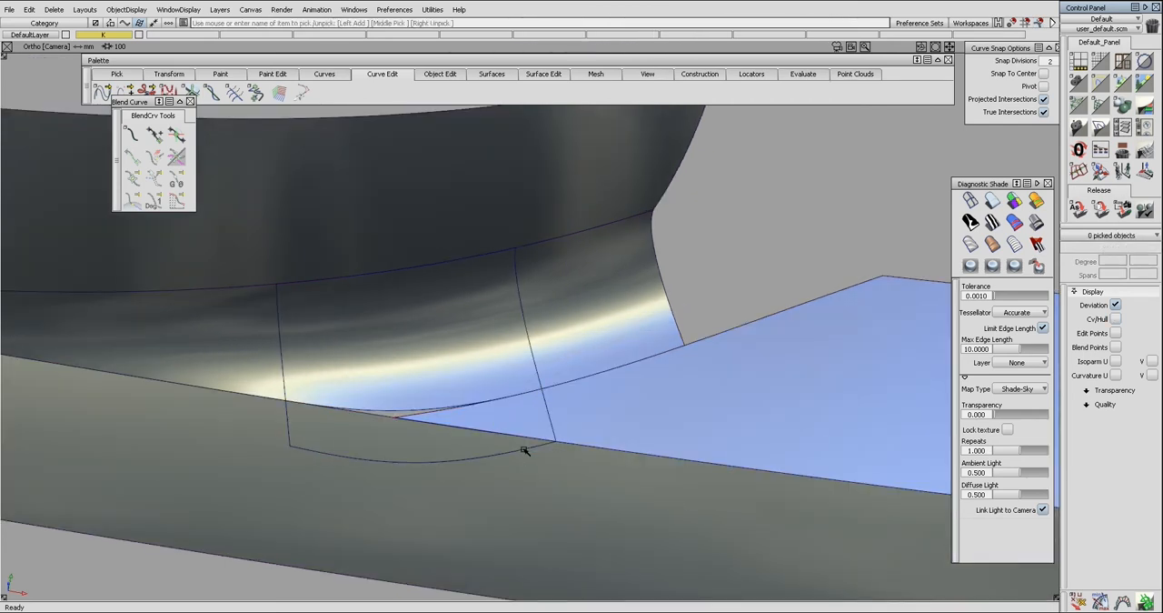
pyautogui.moveTo(537, 468)
pyautogui.keyDown('alt'); pyautogui.keyDown('shift'); pyautogui.mouseDown()
pyautogui.moveTo(578, 391)
pyautogui.moveTo(547, 411)
pyautogui.mouseUp(); pyautogui.keyUp('shift'); pyautogui.keyUp('alt')
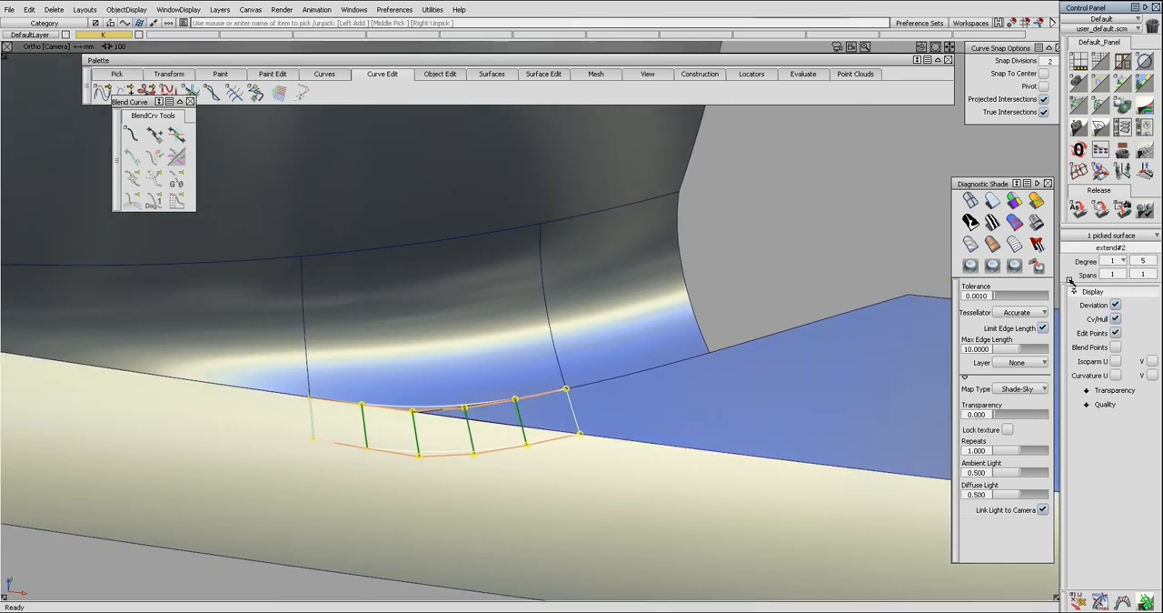
pyautogui.click(1118, 261)
pyautogui.click(1114, 282)
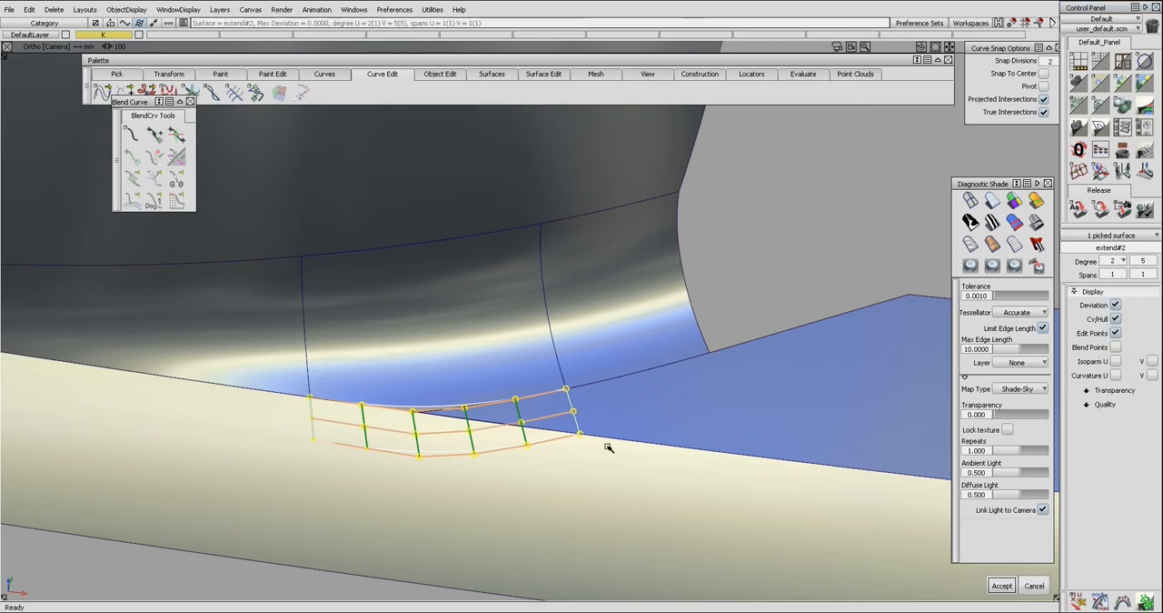
# Align the extension's upper edge to the middle surface's lower edge and hide the extension's control vertices.
pyautogui.keyDown('ctrl'); pyautogui.keyDown('shift'); pyautogui.moveTo(416, 424); pyautogui.dragTo(446, 330, button='right'); pyautogui.keyUp('shift'); pyautogui.keyUp('ctrl')
pyautogui.keyDown('alt'); pyautogui.keyDown('shift'); pyautogui.moveTo(446, 330); pyautogui.dragTo(419, 414); pyautogui.keyUp('shift'); pyautogui.keyUp('alt')
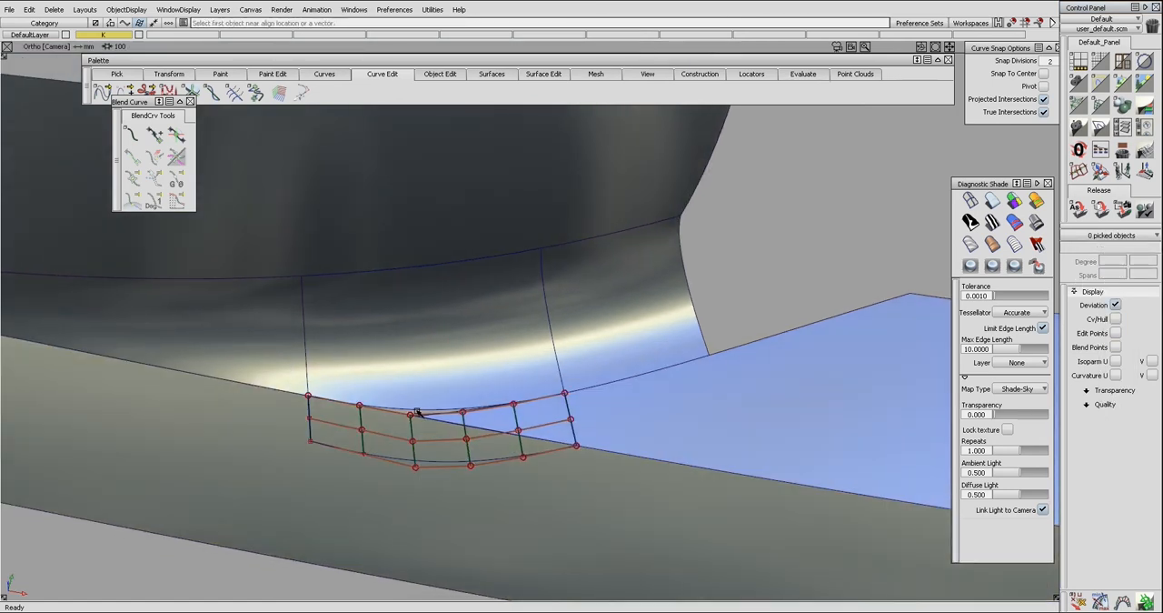
pyautogui.click(417, 412)
pyautogui.click(423, 419)
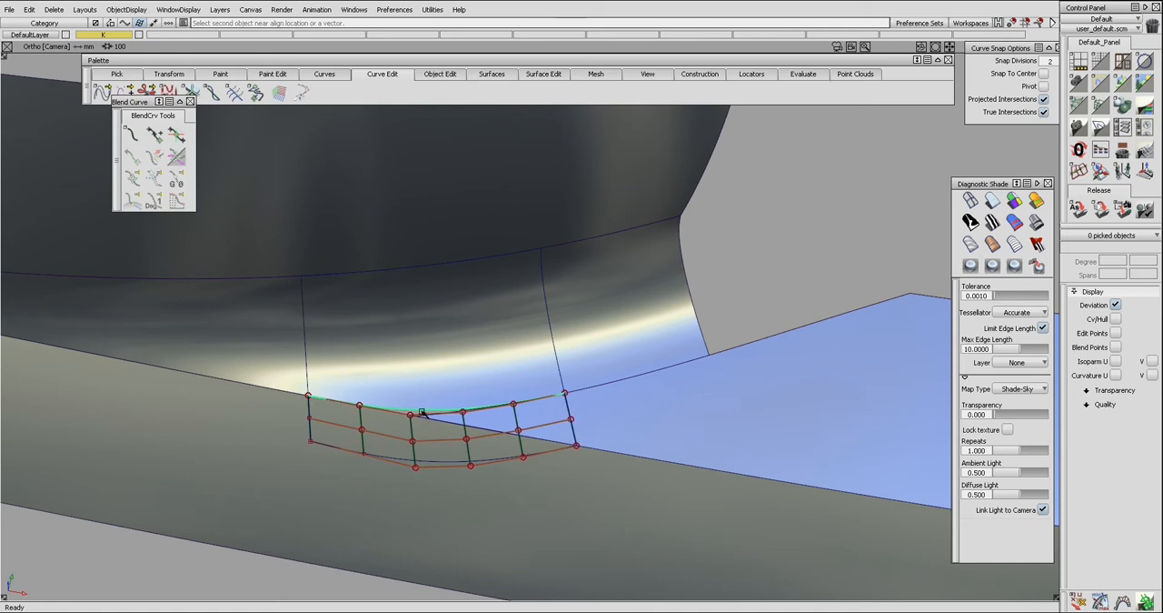
pyautogui.click(423, 413)
pyautogui.click(432, 429)
pyautogui.keyDown('alt'); pyautogui.keyDown('shift'); pyautogui.moveTo(478, 465); pyautogui.dragTo(513, 350); pyautogui.keyUp('shift'); pyautogui.keyUp('alt')
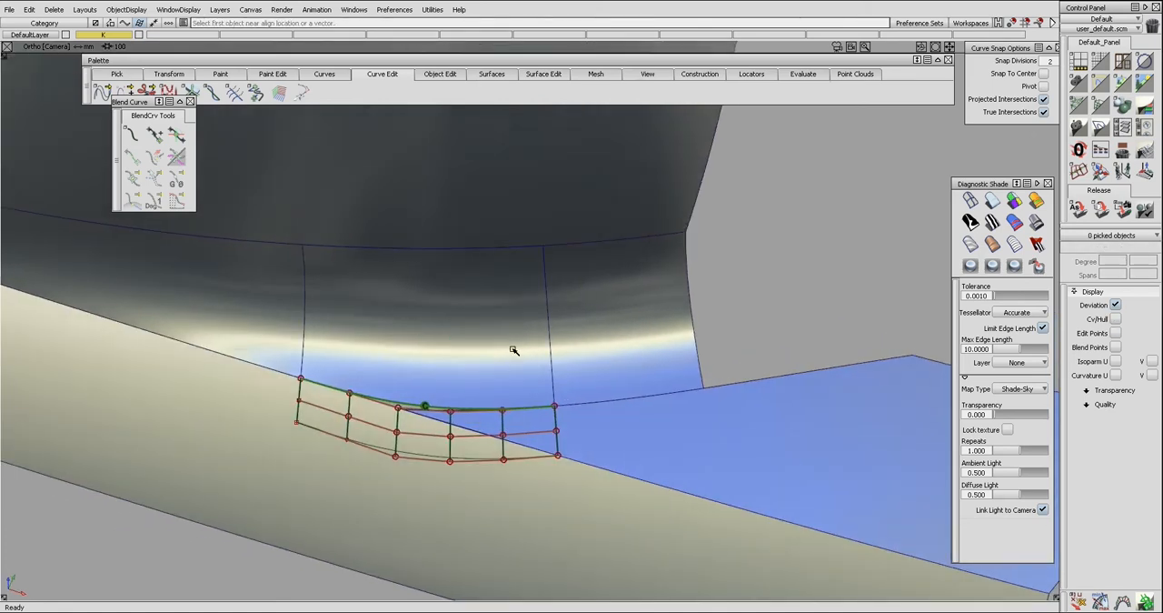
pyautogui.keyDown('alt'); pyautogui.keyDown('shift'); pyautogui.moveTo(498, 412); pyautogui.dragTo(567, 449); pyautogui.keyUp('shift'); pyautogui.keyUp('alt')
pyautogui.click(446, 452)
pyautogui.hotkey('ctrl', 'h')
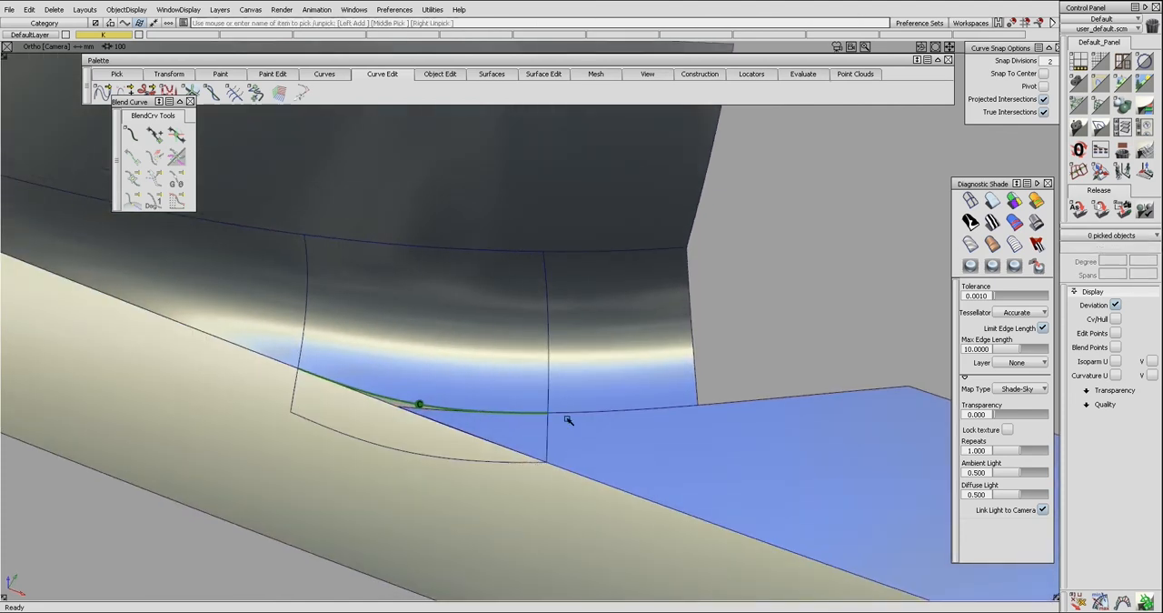
# Align the extension's side edge to the lower surface with G2 continuity and the Project type, using U degree 3.
pyautogui.keyDown('ctrl'); pyautogui.keyDown('shift'); pyautogui.moveTo(597, 465); pyautogui.dragTo(454, 394, button='right'); pyautogui.keyUp('shift'); pyautogui.keyUp('ctrl')
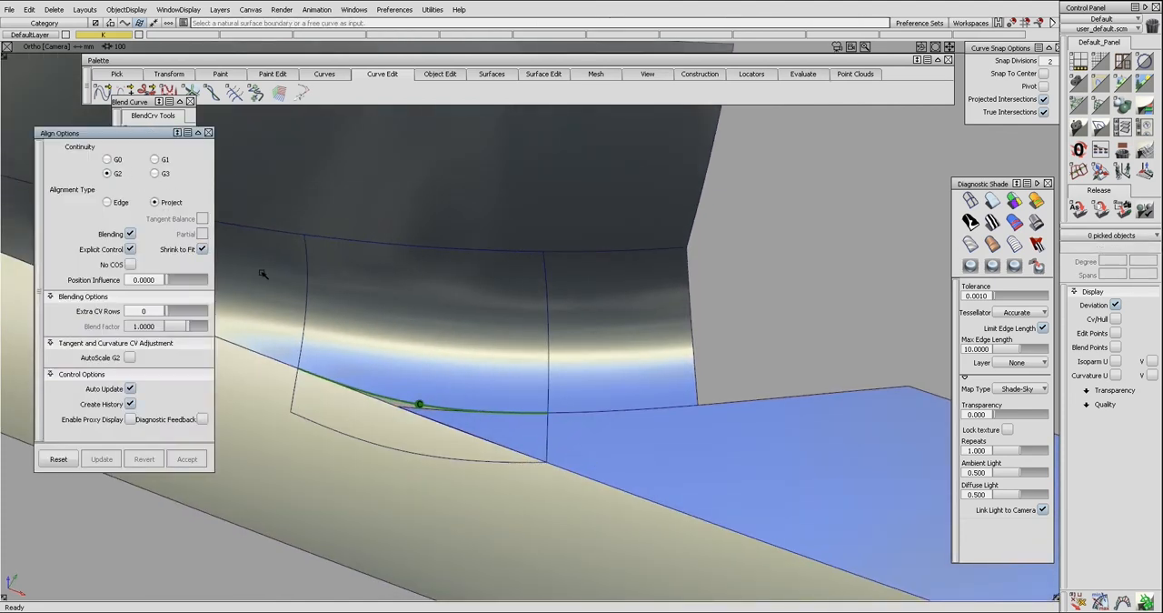
pyautogui.click(546, 431)
pyautogui.click(566, 435)
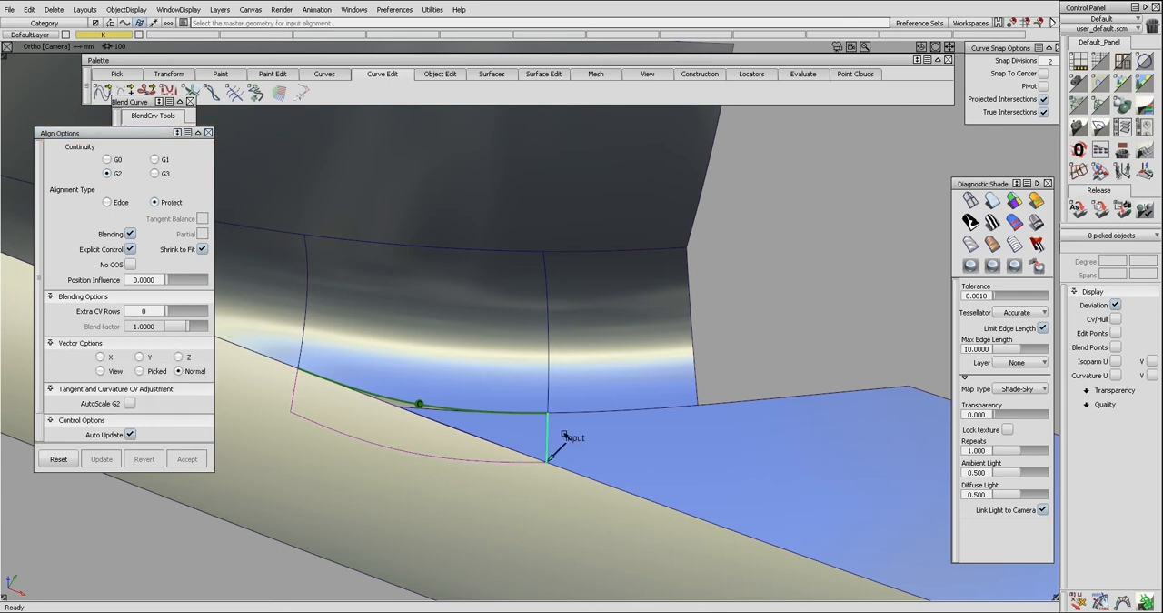
pyautogui.keyDown('alt'); pyautogui.keyDown('shift'); pyautogui.moveTo(525, 414); pyautogui.dragTo(454, 399); pyautogui.keyUp('shift'); pyautogui.keyUp('alt')
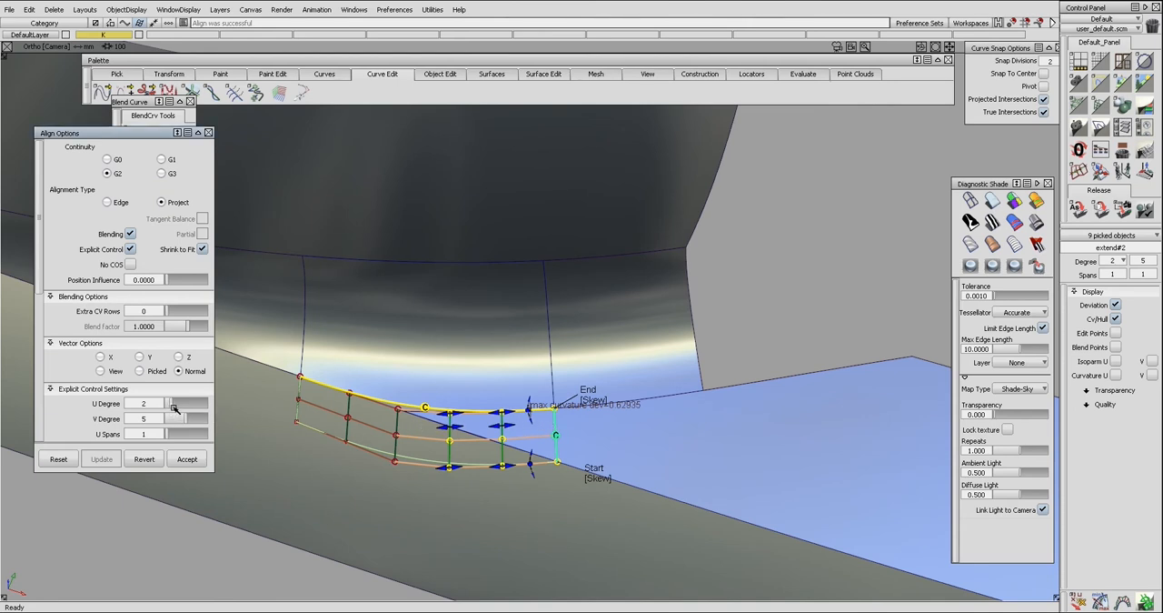
pyautogui.moveTo(177, 408); pyautogui.dragTo(179, 408)
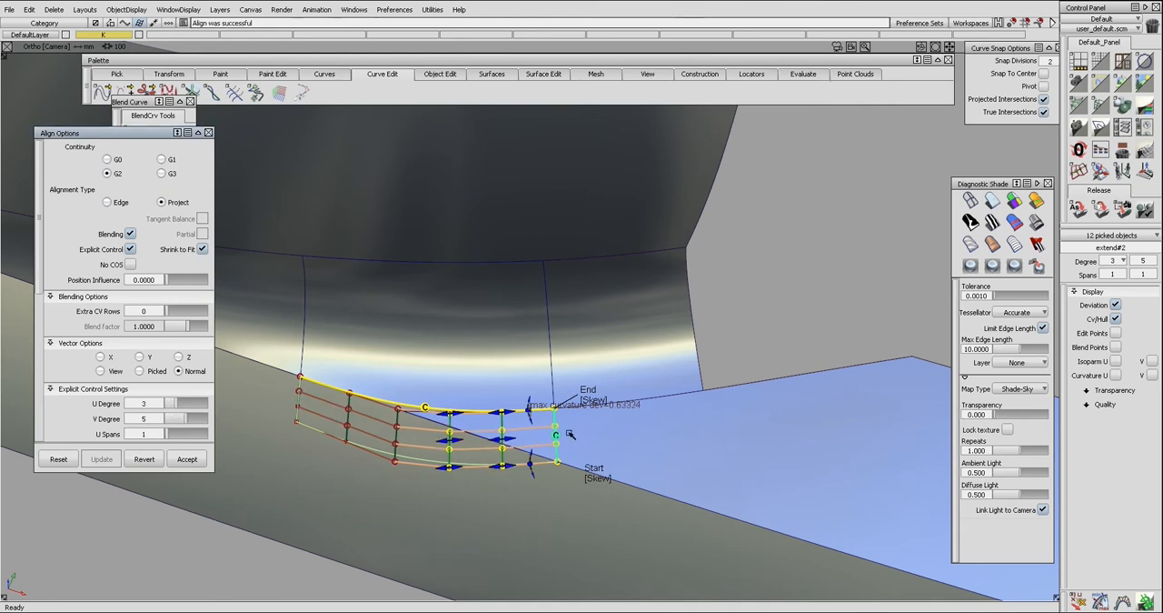
pyautogui.click(612, 398)
pyautogui.keyDown('alt'); pyautogui.keyDown('shift'); pyautogui.moveTo(495, 400); pyautogui.dragTo(462, 419); pyautogui.keyUp('shift'); pyautogui.keyUp('alt')
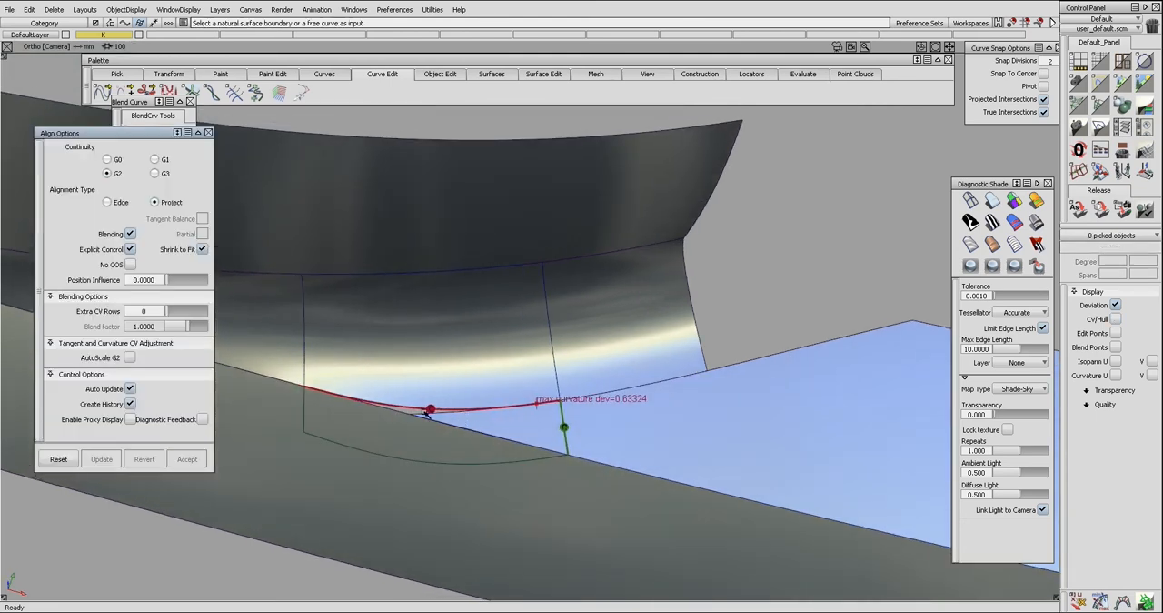
# Realign the extension's upper edge to the middle surface's lower edge and delete the continuity check on the side edge.
pyautogui.click(423, 410)
pyautogui.click(421, 410)
pyautogui.keyDown('ctrl'); pyautogui.keyDown('shift'); pyautogui.moveTo(433, 430); pyautogui.dragTo(434, 446); pyautogui.keyUp('shift'); pyautogui.keyUp('ctrl')
pyautogui.keyDown('ctrl'); pyautogui.keyDown('shift'); pyautogui.moveTo(551, 439); pyautogui.dragTo(540, 420); pyautogui.keyUp('shift'); pyautogui.keyUp('ctrl')
pyautogui.click(565, 437)
pyautogui.press('Delete')
# Align the extension's side edge to the lower surface with G2 continuity and the Project type, using U degree 4.
pyautogui.press('a')
pyautogui.click(566, 438)
pyautogui.press('Return')
pyautogui.click(580, 439)
pyautogui.click(180, 400)
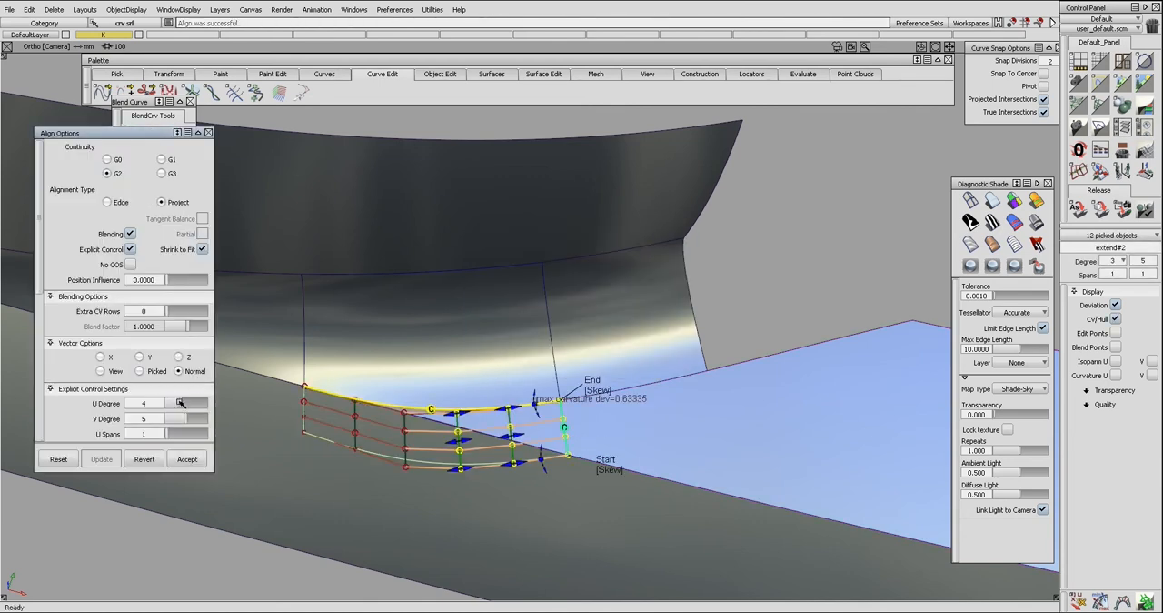
# Align the extension's upper edge to the middle surface again and remove the side edge's continuity check.
pyautogui.click(423, 409)
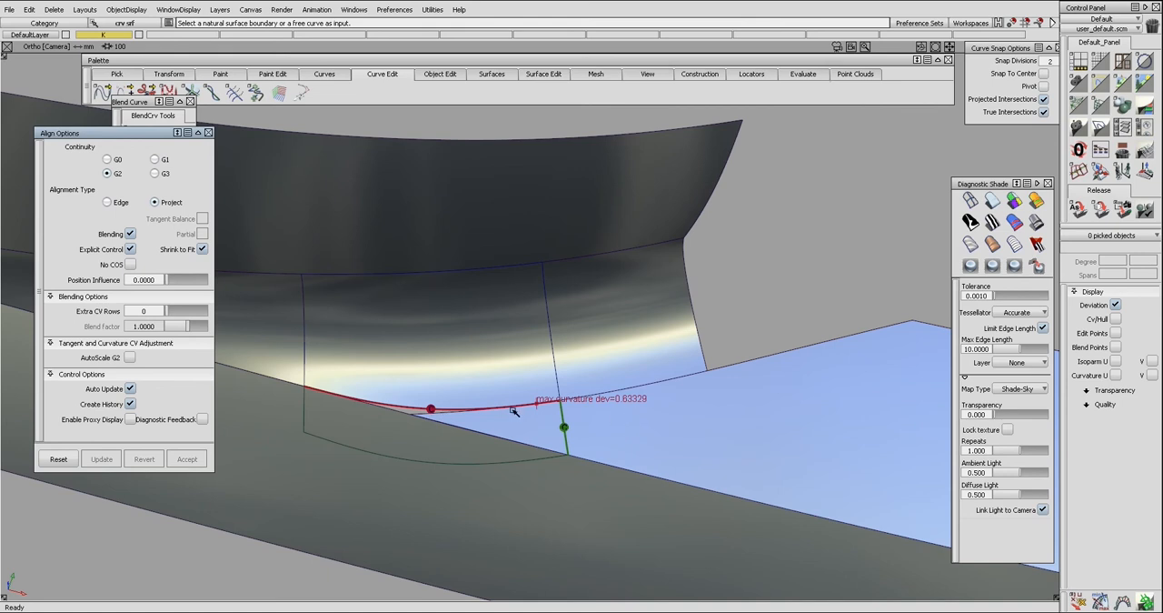
pyautogui.click(424, 410)
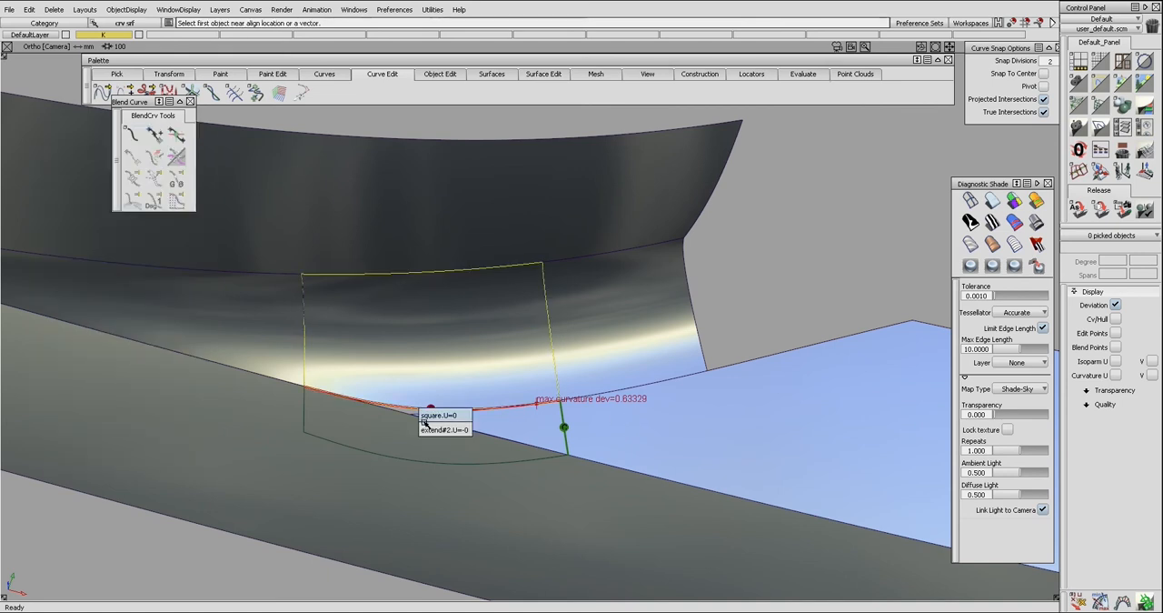
pyautogui.click(424, 421)
pyautogui.keyDown('ctrl'); pyautogui.keyDown('shift'); pyautogui.moveTo(427, 430); pyautogui.dragTo(426, 413); pyautogui.keyUp('shift'); pyautogui.keyUp('ctrl')
pyautogui.click(422, 411)
pyautogui.click(430, 427)
pyautogui.click(425, 409)
pyautogui.press('Return')
pyautogui.click(570, 456)
pyautogui.keyDown('ctrl'); pyautogui.keyDown('shift'); pyautogui.moveTo(569, 457); pyautogui.dragTo(554, 433); pyautogui.keyUp('shift'); pyautogui.keyUp('ctrl')
pyautogui.moveTo(616, 459)
pyautogui.keyDown('ctrl'); pyautogui.keyDown('shift'); pyautogui.mouseDown()
pyautogui.moveTo(597, 436)
pyautogui.moveTo(556, 434)
pyautogui.moveTo(563, 400)
pyautogui.moveTo(561, 450)
pyautogui.mouseUp(); pyautogui.keyUp('shift'); pyautogui.keyUp('ctrl')
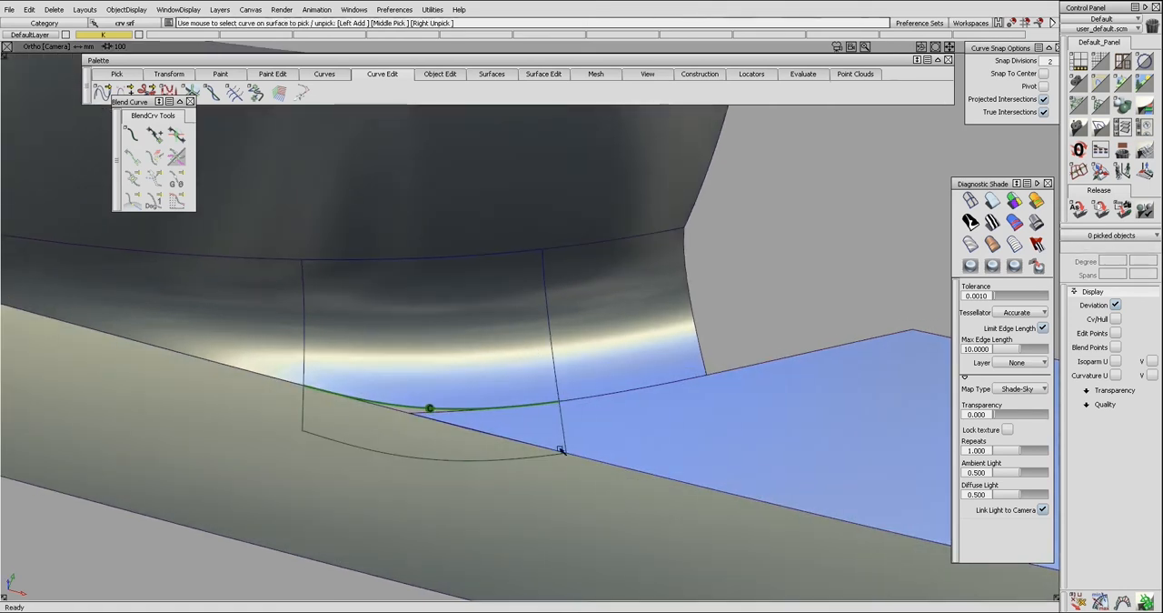
# Realign the extension's side edge to the lower surface with G2 and Project, raising the U degree to 5.
pyautogui.hotkey('ctrl', 'a')
pyautogui.click(564, 426)
pyautogui.click(578, 429)
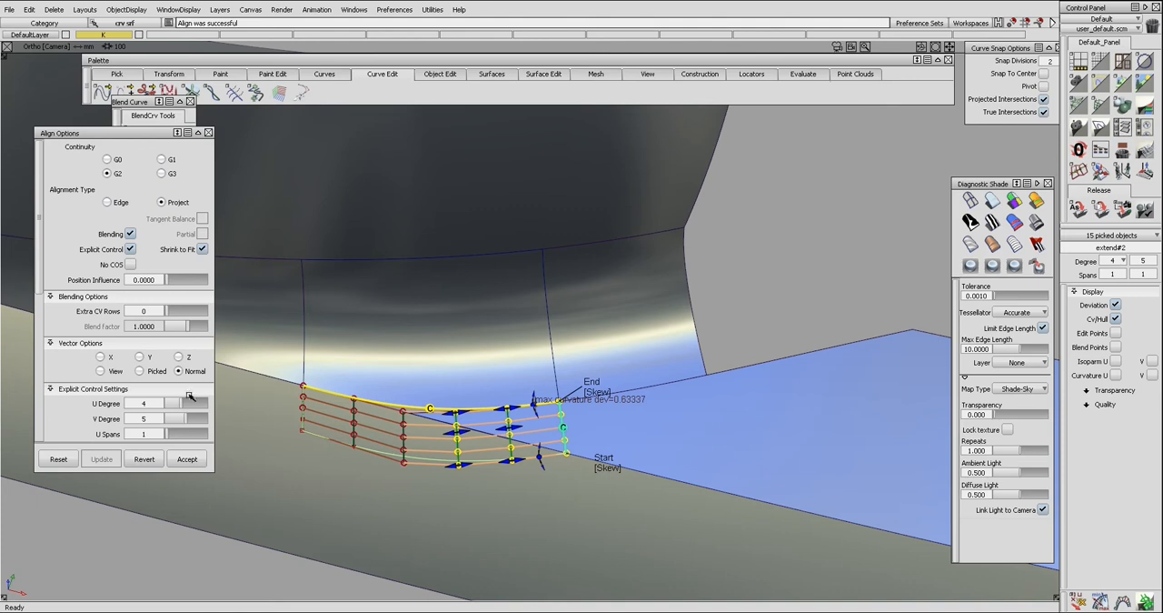
pyautogui.moveTo(186, 403); pyautogui.dragTo(194, 402)
pyautogui.keyDown('ctrl'); pyautogui.keyDown('shift'); pyautogui.moveTo(459, 427); pyautogui.dragTo(445, 450); pyautogui.keyUp('shift'); pyautogui.keyUp('ctrl')
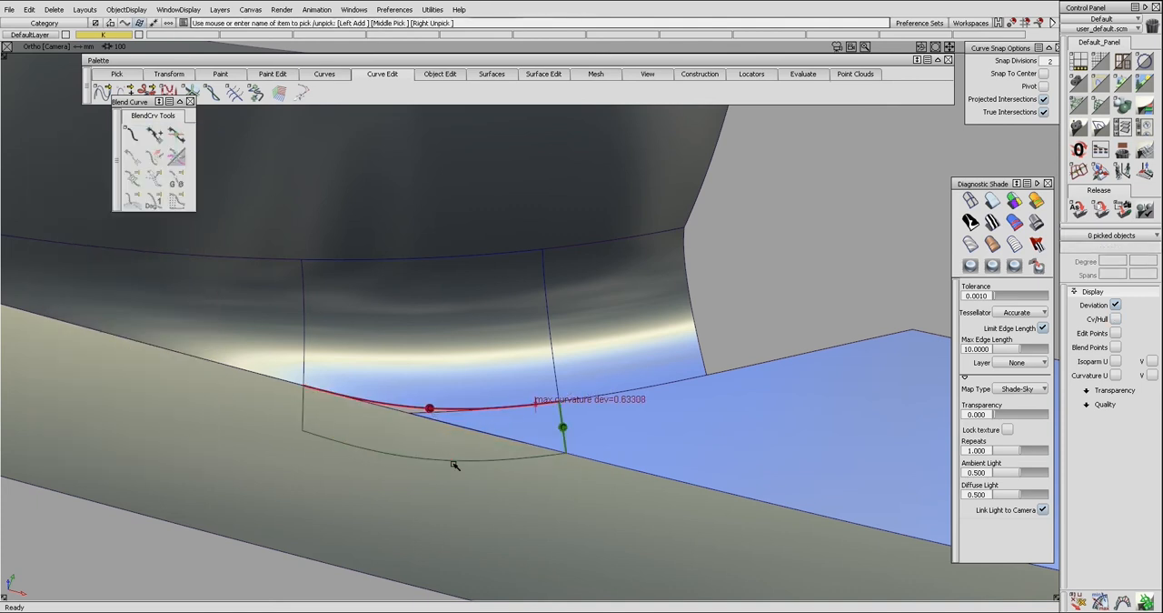
# Show the control vertices of the extension and middle surface to compare their layout, and hide them again.
pyautogui.click(455, 462)
pyautogui.keyDown('ctrl'); pyautogui.keyDown('shift'); pyautogui.moveTo(456, 454); pyautogui.dragTo(466, 403, button='right'); pyautogui.keyUp('shift'); pyautogui.keyUp('ctrl')
pyautogui.click(485, 370)
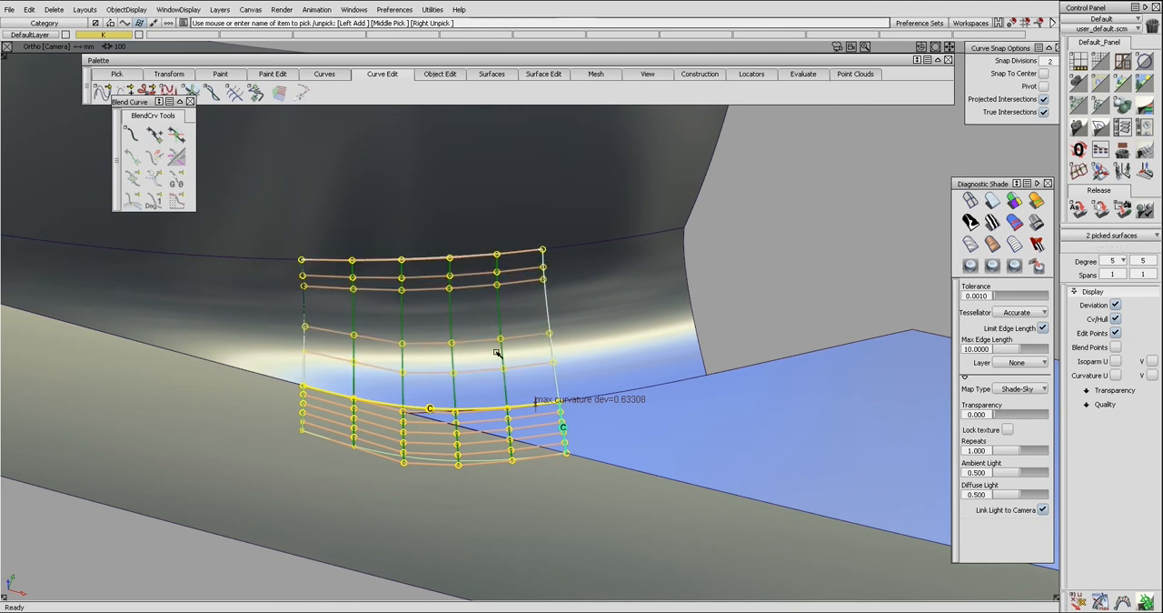
pyautogui.keyDown('ctrl'); pyautogui.keyDown('shift'); pyautogui.moveTo(504, 413); pyautogui.dragTo(505, 420, button='right'); pyautogui.keyUp('shift'); pyautogui.keyUp('ctrl')
pyautogui.keyDown('ctrl'); pyautogui.keyDown('shift'); pyautogui.moveTo(505, 420); pyautogui.dragTo(498, 415); pyautogui.keyUp('shift'); pyautogui.keyUp('ctrl')
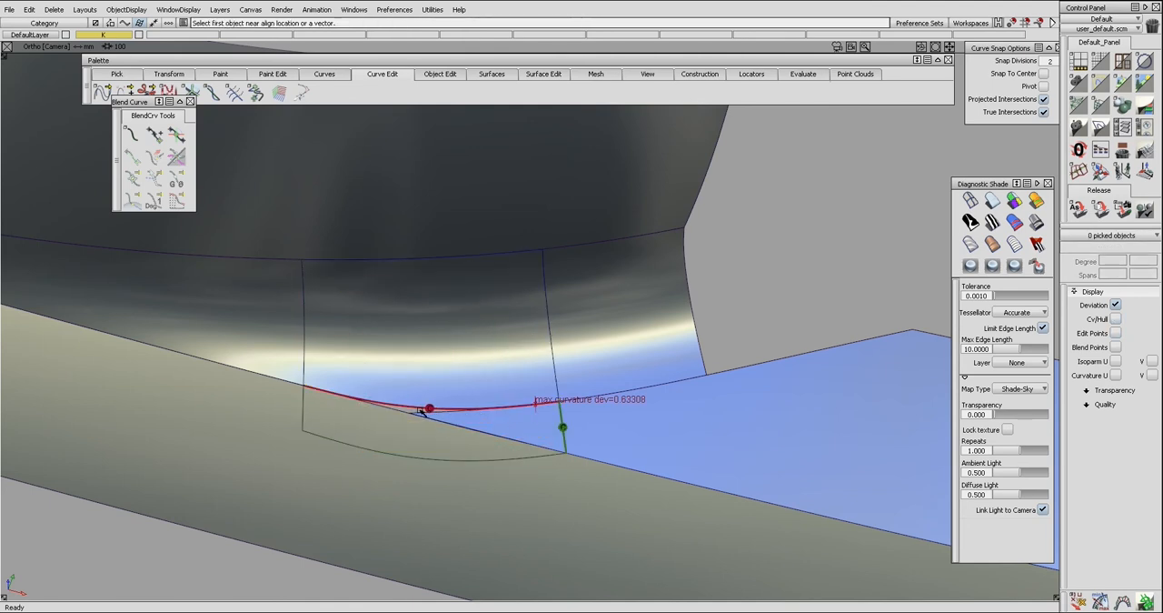
# Realign the extension's upper edge to the middle surface and delete the continuity check on the side edge.
pyautogui.click(419, 409)
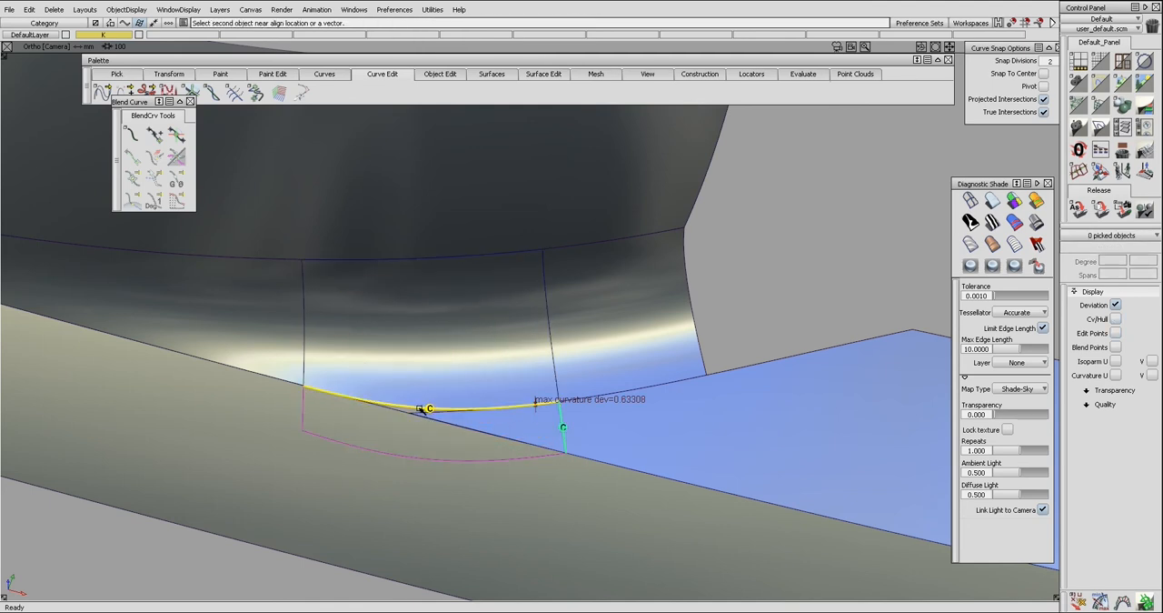
pyautogui.click(442, 409)
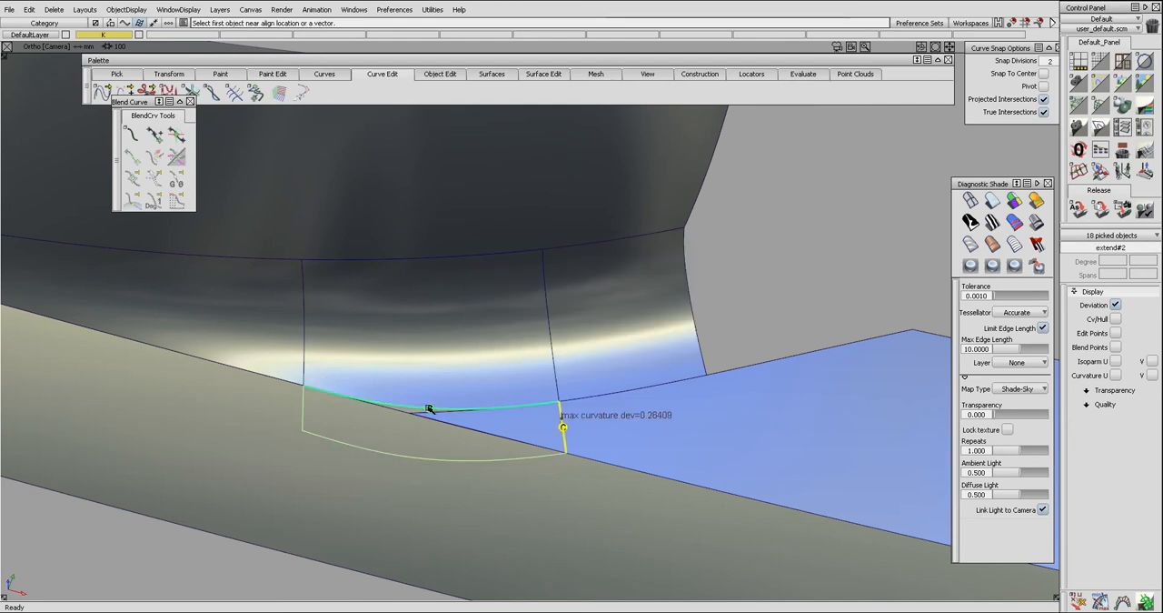
pyautogui.moveTo(582, 440)
pyautogui.keyDown('ctrl'); pyautogui.keyDown('shift'); pyautogui.mouseDown()
pyautogui.moveTo(549, 435)
pyautogui.moveTo(582, 429)
pyautogui.moveTo(581, 446)
pyautogui.moveTo(588, 438)
pyautogui.mouseUp(); pyautogui.keyUp('shift'); pyautogui.keyUp('ctrl')
pyautogui.click(567, 436)
pyautogui.press('Delete')
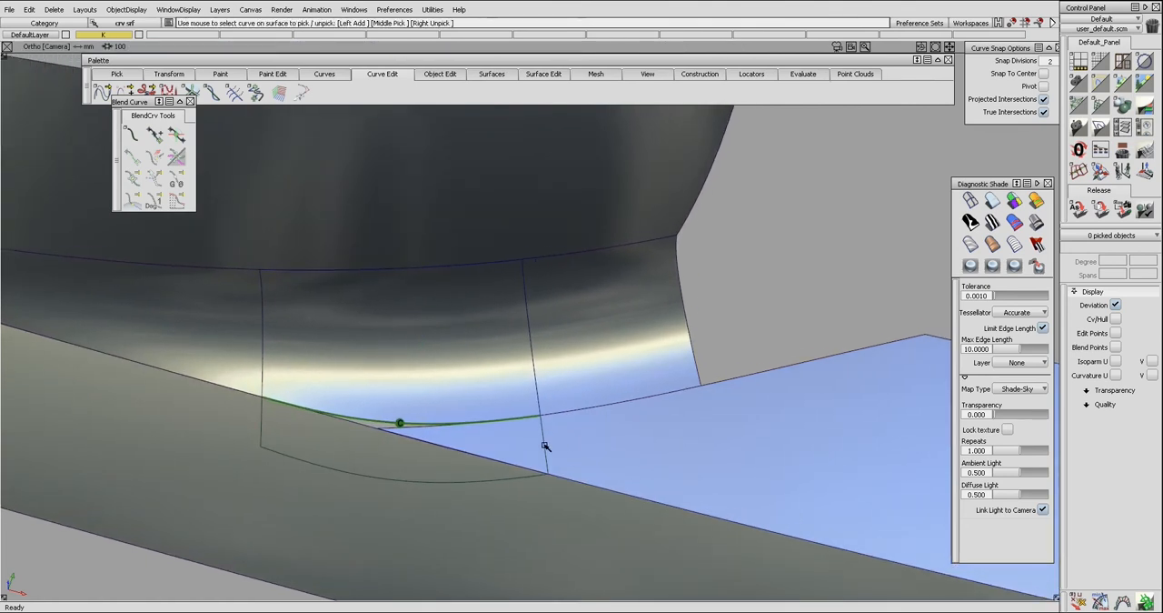
# Align the side edge to the lower surface with G2, Project and U degree 5, trying Edge for the End constraint before returning it to Skew.
pyautogui.click(544, 446)
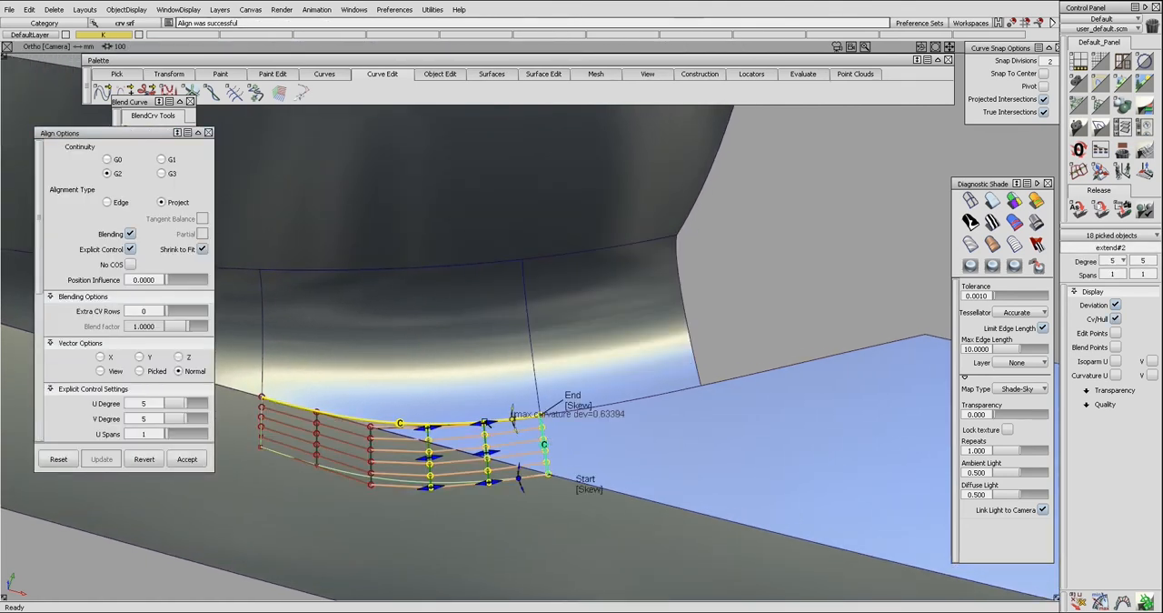
pyautogui.keyDown('alt'); pyautogui.keyDown('shift'); pyautogui.moveTo(563, 416); pyautogui.dragTo(565, 411, button='middle'); pyautogui.keyUp('shift'); pyautogui.keyUp('alt')
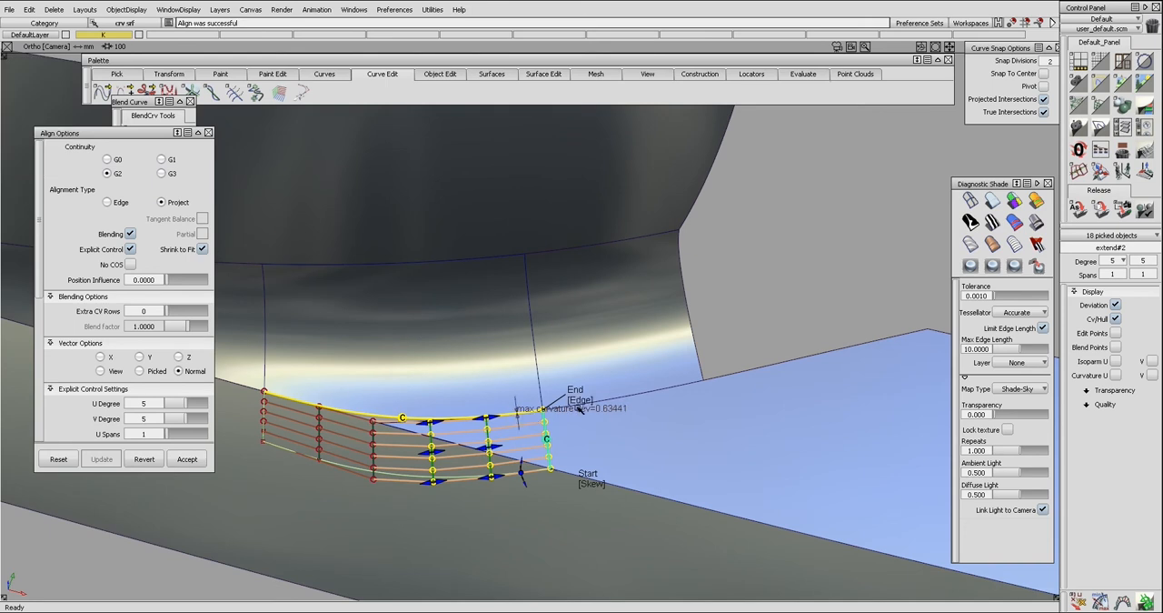
pyautogui.keyDown('alt'); pyautogui.keyDown('shift'); pyautogui.moveTo(578, 417); pyautogui.dragTo(549, 431, button='right'); pyautogui.keyUp('shift'); pyautogui.keyUp('alt')
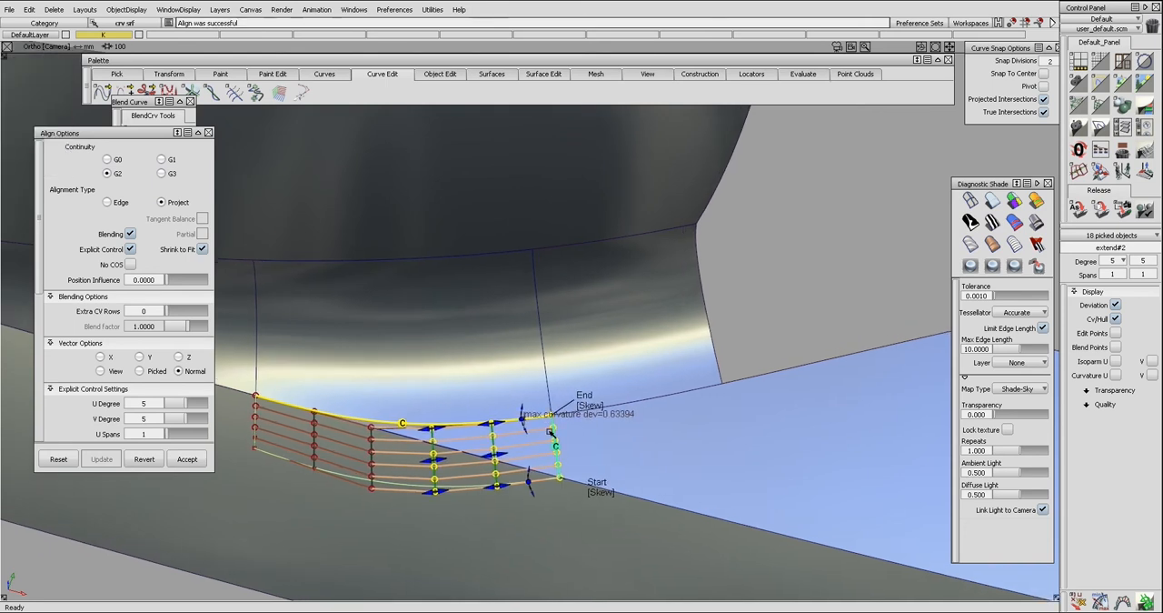
pyautogui.keyDown('alt'); pyautogui.keyDown('shift'); pyautogui.moveTo(549, 431); pyautogui.dragTo(558, 416, button='middle'); pyautogui.keyUp('shift'); pyautogui.keyUp('alt')
pyautogui.click(473, 413)
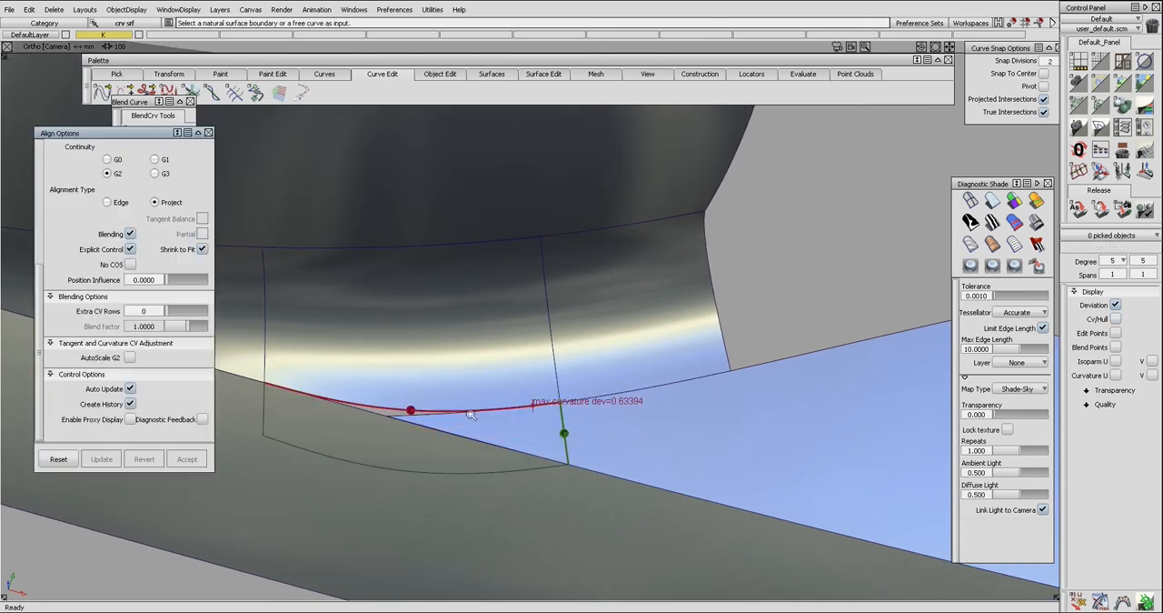
# Realign the extension's upper edge to the middle surface's lower edge.
pyautogui.keyDown('alt'); pyautogui.keyDown('shift'); pyautogui.moveTo(471, 412); pyautogui.dragTo(471, 399); pyautogui.keyUp('shift'); pyautogui.keyUp('alt')
pyautogui.keyDown('alt'); pyautogui.keyDown('shift'); pyautogui.moveTo(471, 399); pyautogui.dragTo(467, 411, button='right'); pyautogui.keyUp('shift'); pyautogui.keyUp('alt')
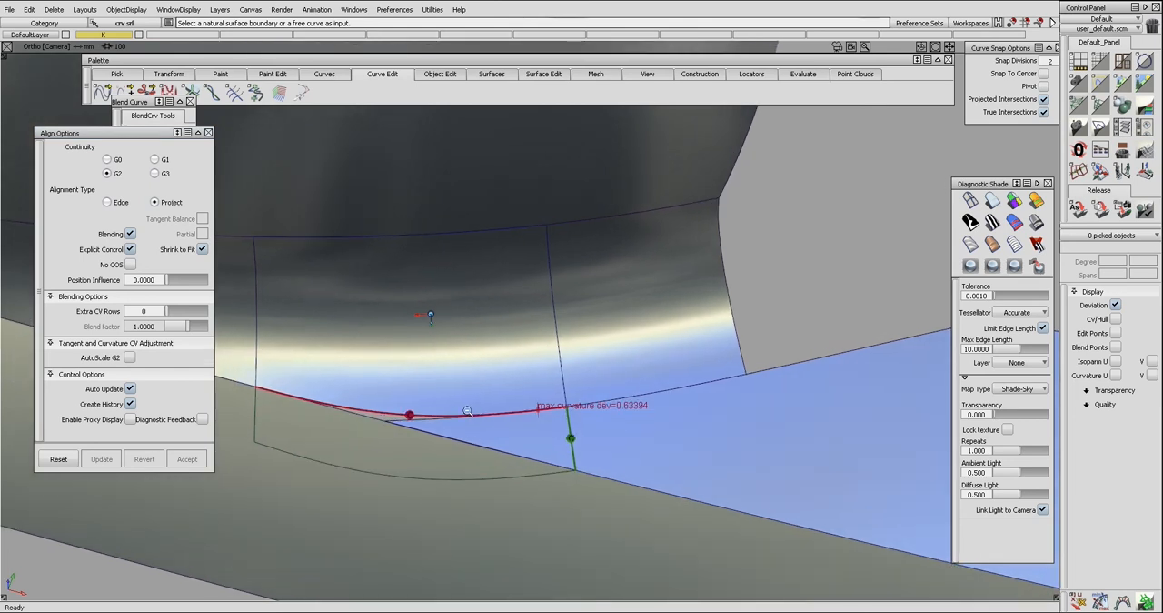
pyautogui.click(419, 415)
pyautogui.click(420, 416)
pyautogui.press('Return')
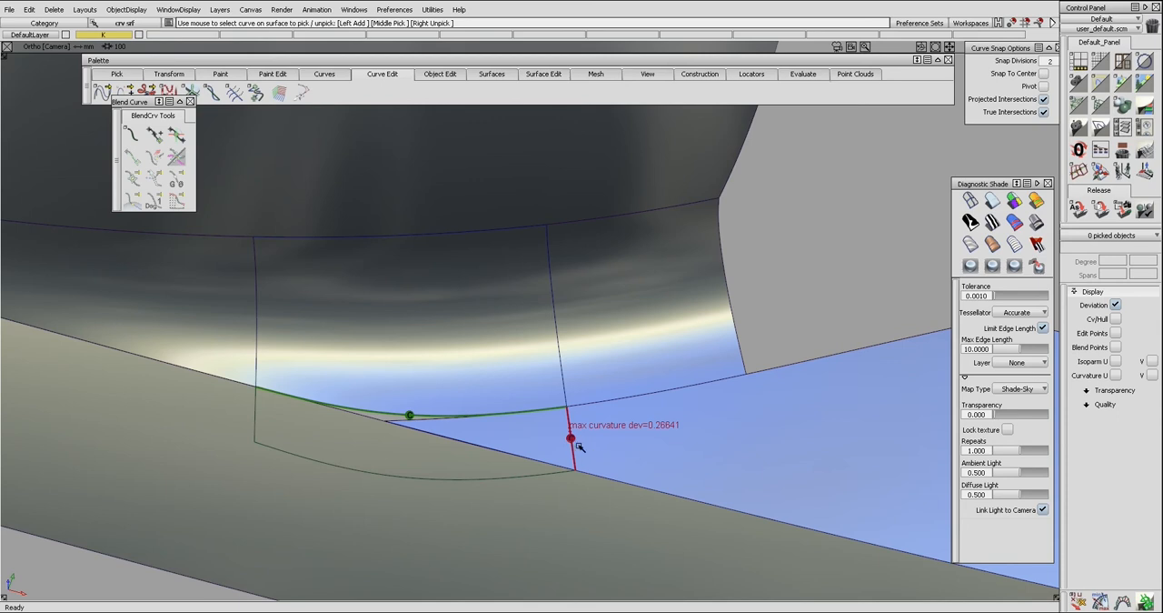
# Trim the lower surface back to the extension's side edge at the corner gap.
pyautogui.click(530, 474)
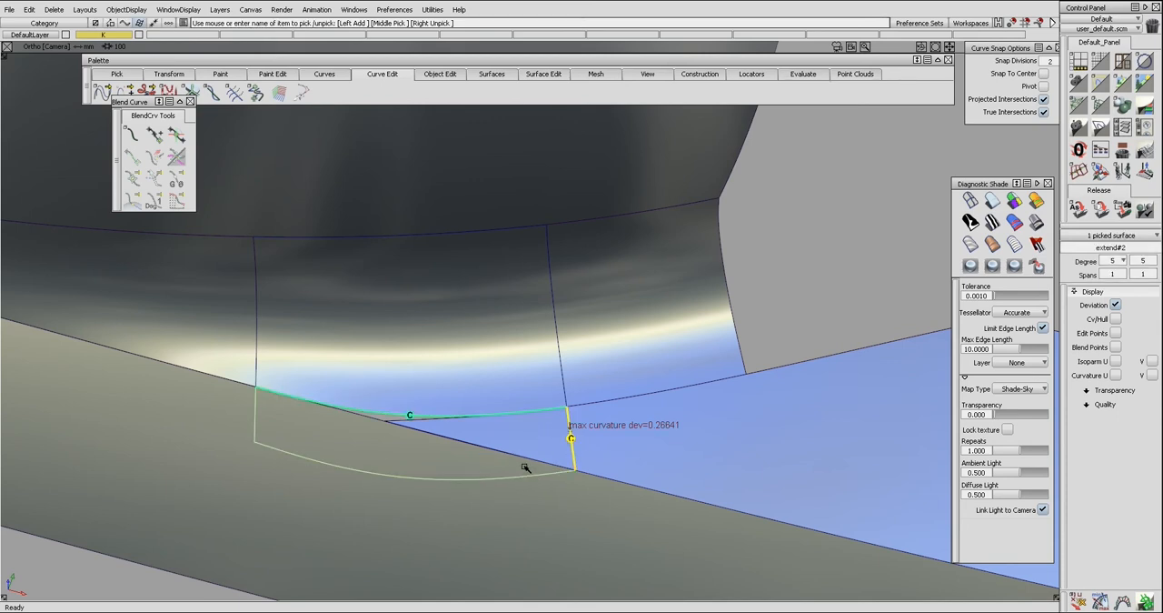
pyautogui.click(539, 473)
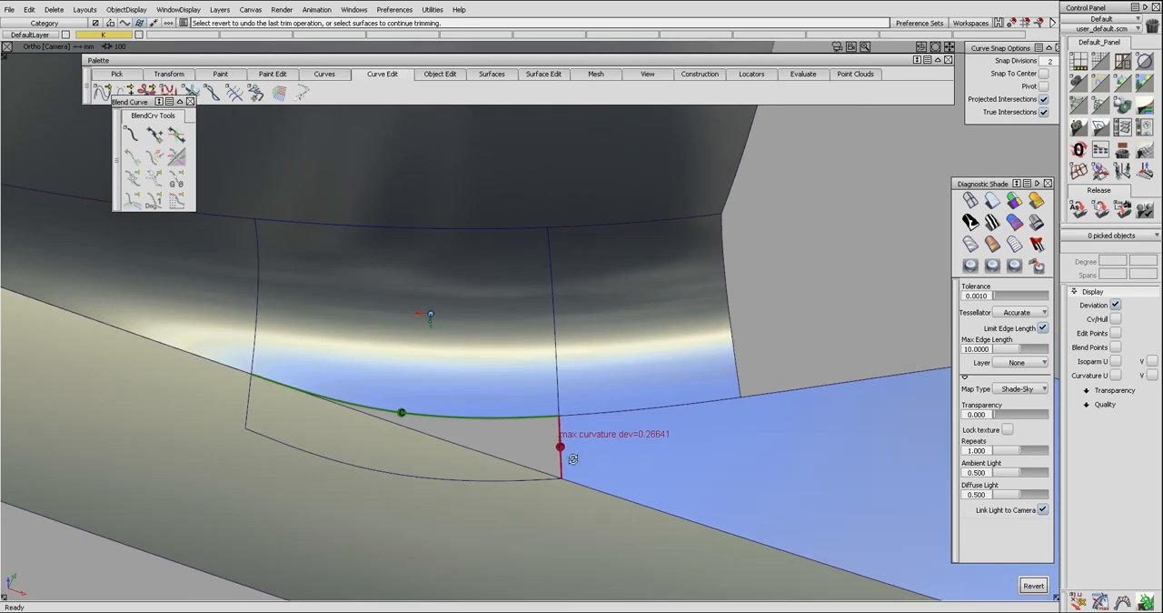
pyautogui.keyDown('alt'); pyautogui.keyDown('shift'); pyautogui.moveTo(574, 459); pyautogui.dragTo(652, 459, button='right'); pyautogui.keyUp('shift'); pyautogui.keyUp('alt')
pyautogui.keyDown('alt'); pyautogui.keyDown('shift'); pyautogui.moveTo(653, 459); pyautogui.dragTo(545, 412, button='middle'); pyautogui.keyUp('shift'); pyautogui.keyUp('alt')
pyautogui.keyDown('alt'); pyautogui.keyDown('shift'); pyautogui.moveTo(545, 413); pyautogui.dragTo(574, 414, button='right'); pyautogui.keyUp('shift'); pyautogui.keyUp('alt')
pyautogui.keyDown('alt'); pyautogui.keyDown('shift'); pyautogui.moveTo(462, 449); pyautogui.dragTo(500, 421); pyautogui.keyUp('shift'); pyautogui.keyUp('alt')
pyautogui.keyDown('alt'); pyautogui.keyDown('shift'); pyautogui.moveTo(500, 422); pyautogui.dragTo(564, 444, button='right'); pyautogui.keyUp('shift'); pyautogui.keyUp('alt')
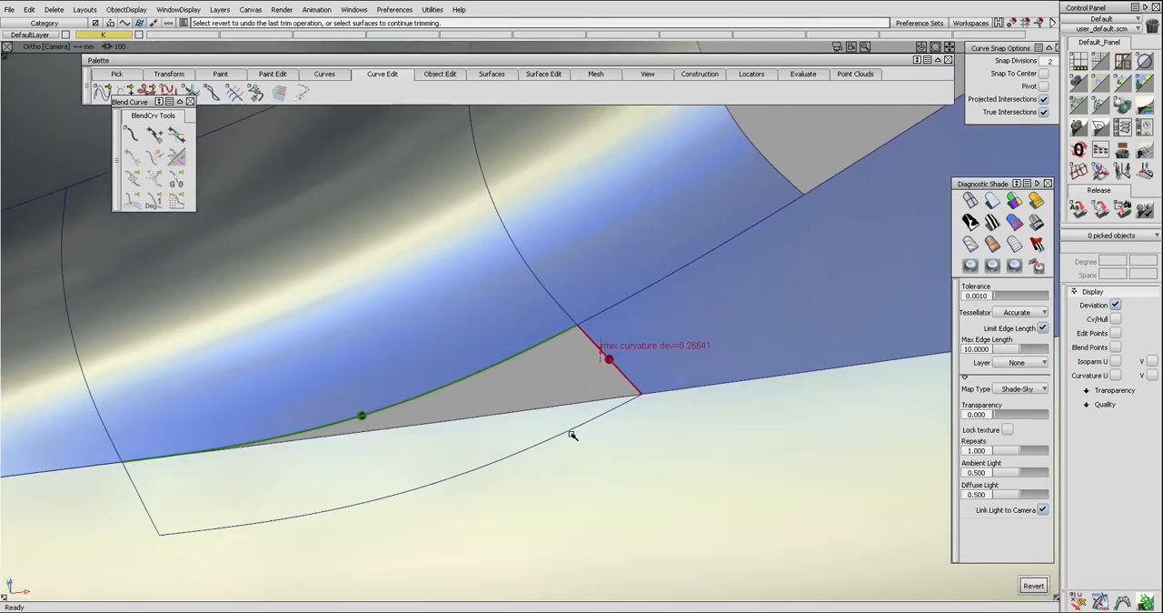
# Display the curvature comb on the side edge and clear the construction history of the extension and the lower surface.
pyautogui.keyDown('alt'); pyautogui.keyDown('shift'); pyautogui.moveTo(589, 449); pyautogui.dragTo(622, 382); pyautogui.keyUp('shift'); pyautogui.keyUp('alt')
pyautogui.hotkey('ctrl', 'shift', 'c')
pyautogui.click(621, 388)
pyautogui.hotkey('ctrl', 'shift', 'o')
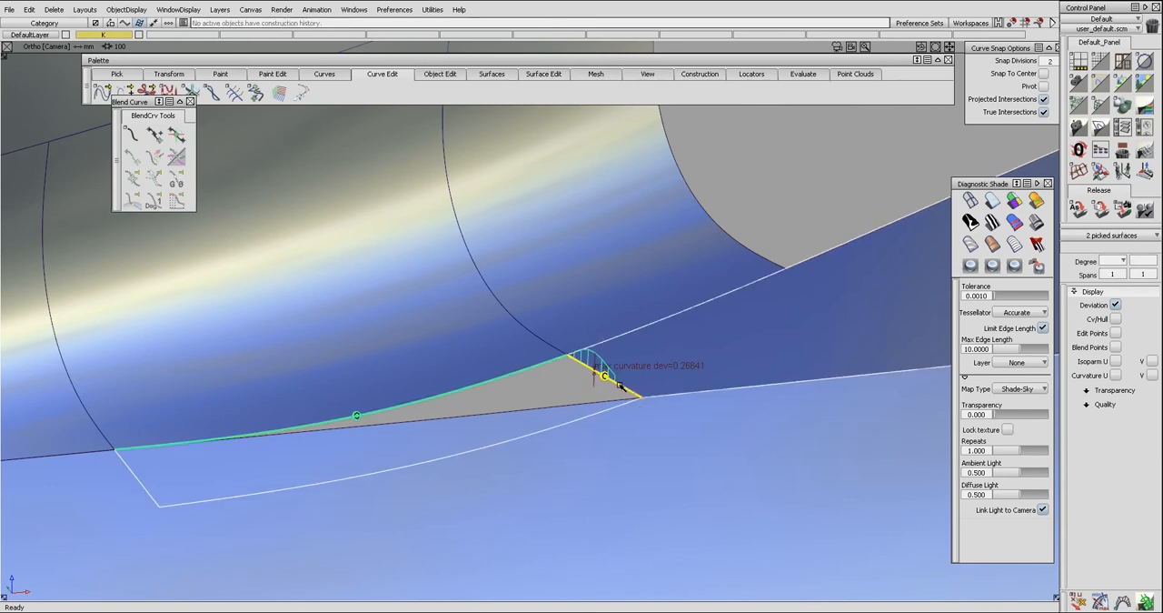
pyautogui.click(680, 371)
# Display the control vertices of the extension surface near its side edge.
pyautogui.keyDown('alt'); pyautogui.keyDown('shift'); pyautogui.moveTo(640, 382); pyautogui.dragTo(486, 357, button='middle'); pyautogui.keyUp('shift'); pyautogui.keyUp('alt')
pyautogui.keyDown('alt'); pyautogui.keyDown('shift'); pyautogui.moveTo(486, 357); pyautogui.dragTo(554, 355, button='right'); pyautogui.keyUp('shift'); pyautogui.keyUp('alt')
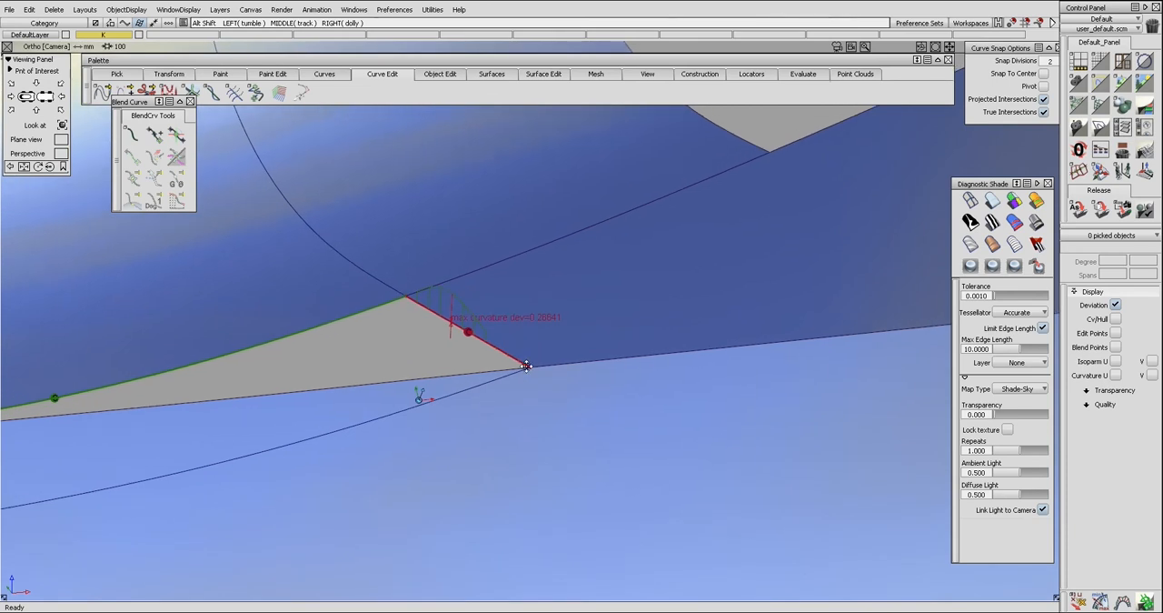
pyautogui.keyDown('alt'); pyautogui.keyDown('shift'); pyautogui.moveTo(527, 365); pyautogui.dragTo(536, 395, button='middle'); pyautogui.keyUp('shift'); pyautogui.keyUp('alt')
pyautogui.click(485, 377)
pyautogui.hotkey('ctrl', 'shift', 'c')
pyautogui.keyDown('ctrl'); pyautogui.keyDown('shift'); pyautogui.click(481, 382); pyautogui.keyUp('shift'); pyautogui.keyUp('ctrl')
pyautogui.keyDown('alt'); pyautogui.keyDown('shift'); pyautogui.moveTo(499, 384); pyautogui.dragTo(498, 386, button='right'); pyautogui.keyUp('shift'); pyautogui.keyUp('alt')
pyautogui.keyDown('alt'); pyautogui.keyDown('shift'); pyautogui.moveTo(470, 387); pyautogui.dragTo(487, 383, button='middle'); pyautogui.keyUp('shift'); pyautogui.keyUp('alt')
# Pick a control vertex in the third row from the side edge and change the mouse sensitivity for moving vertices.
pyautogui.click(217, 441)
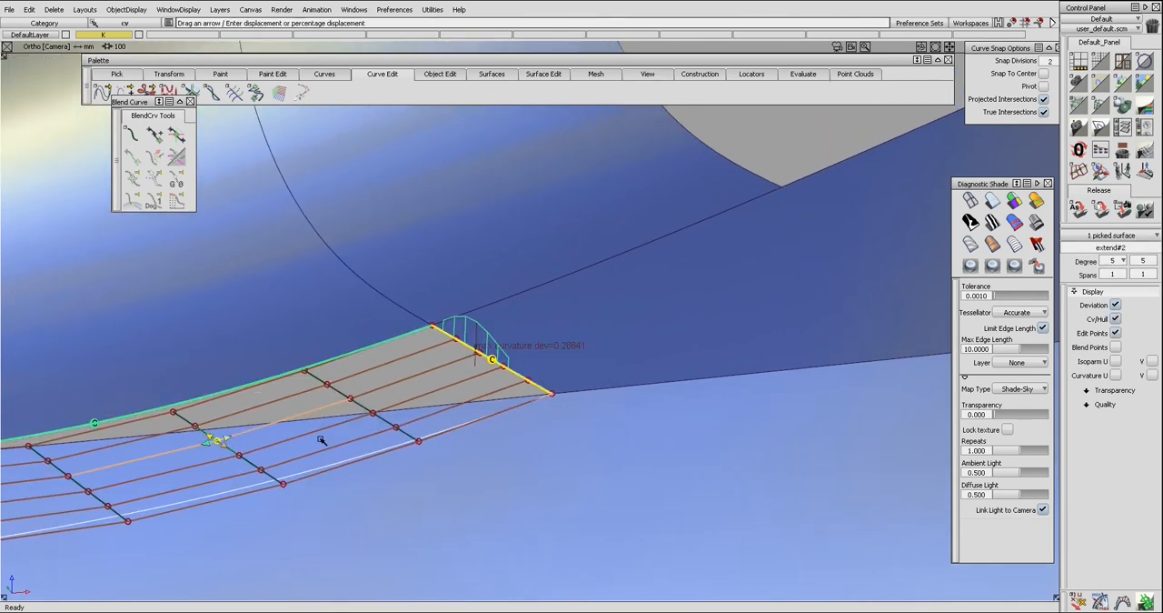
pyautogui.click(331, 436)
pyautogui.click(330, 464)
pyautogui.click(381, 530)
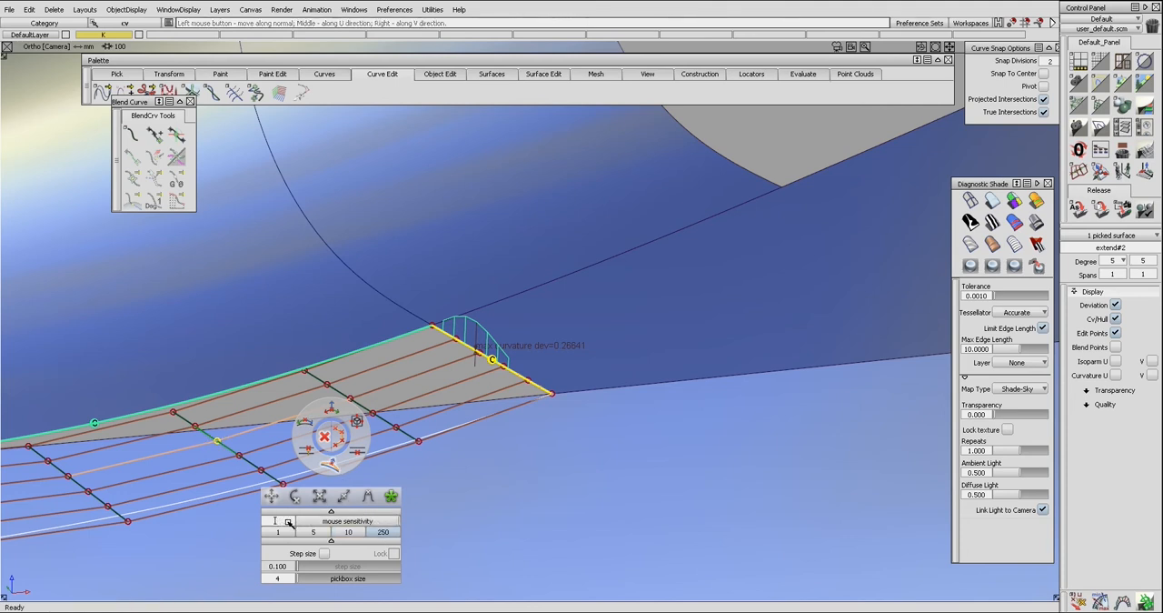
pyautogui.press('Return')
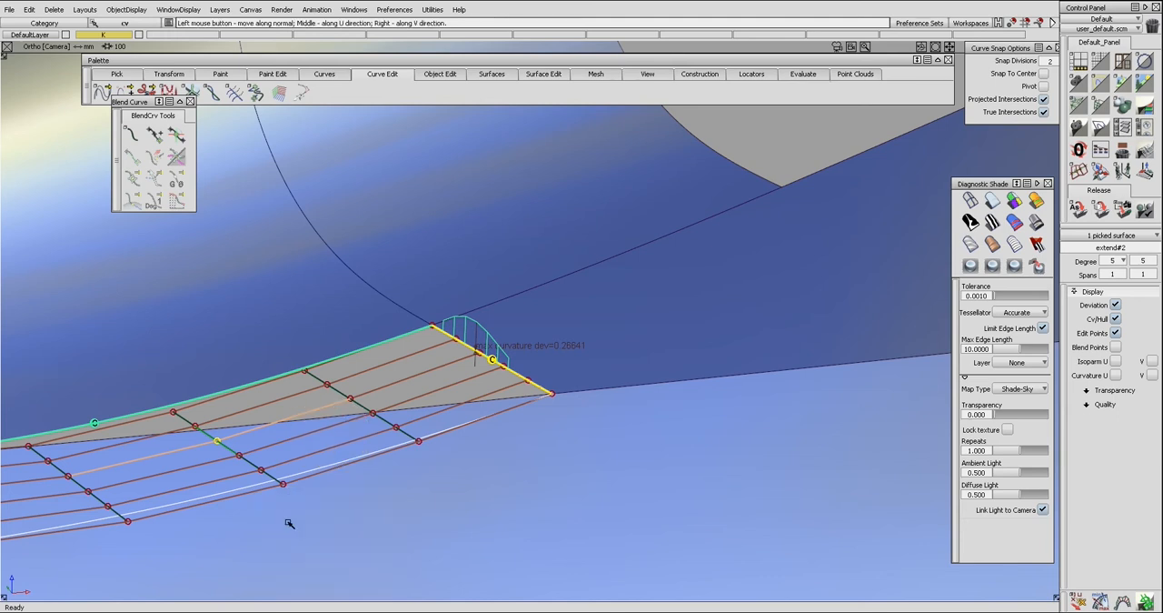
# Adjust the control vertices in the third row from the side edge one by one to reduce the side edge's curvature deviation.
pyautogui.moveTo(447, 434)
pyautogui.mouseDown()
pyautogui.moveTo(475, 446)
pyautogui.moveTo(457, 439)
pyautogui.mouseUp()
pyautogui.moveTo(241, 455); pyautogui.dragTo(546, 436)
pyautogui.moveTo(461, 457); pyautogui.dragTo(362, 462)
pyautogui.moveTo(259, 468); pyautogui.dragTo(509, 457)
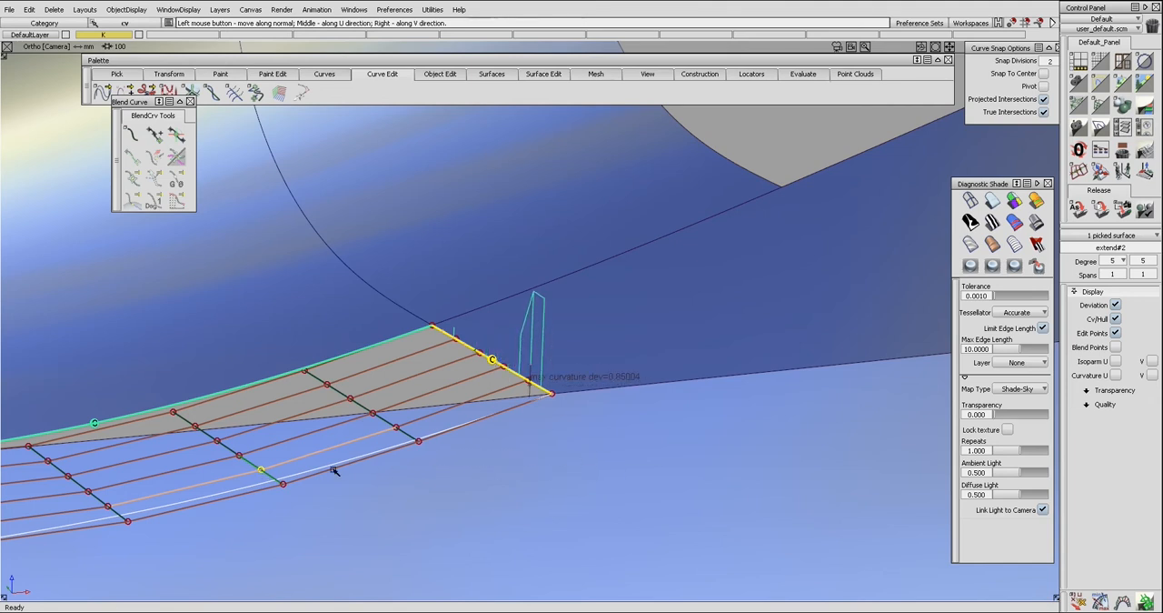
pyautogui.moveTo(284, 486); pyautogui.dragTo(683, 466)
pyautogui.moveTo(814, 455); pyautogui.dragTo(811, 432)
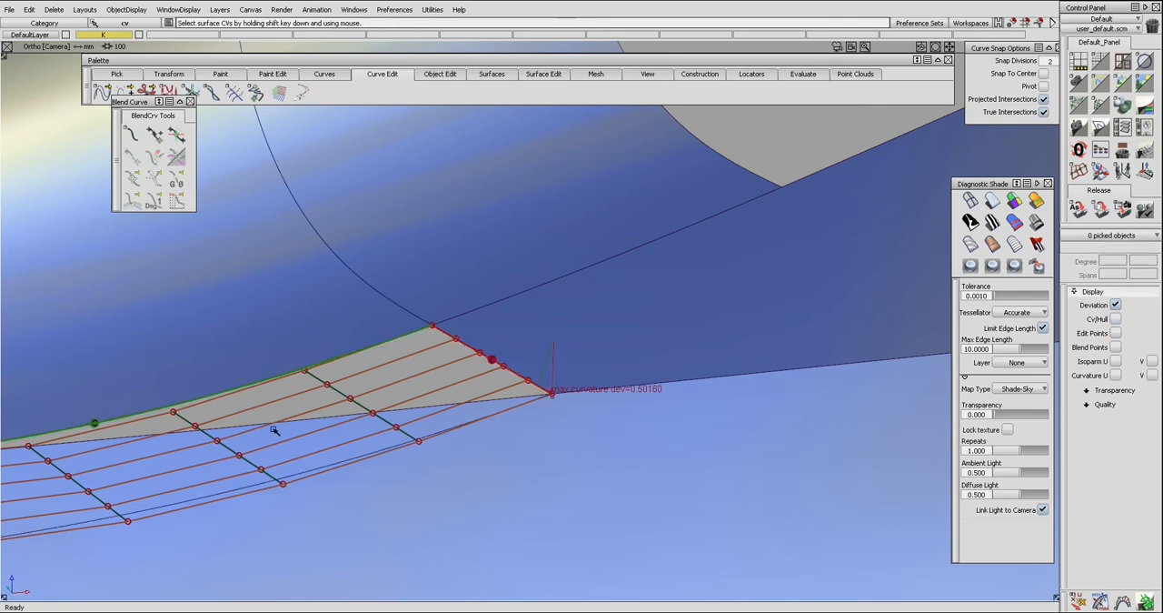
pyautogui.click(211, 440)
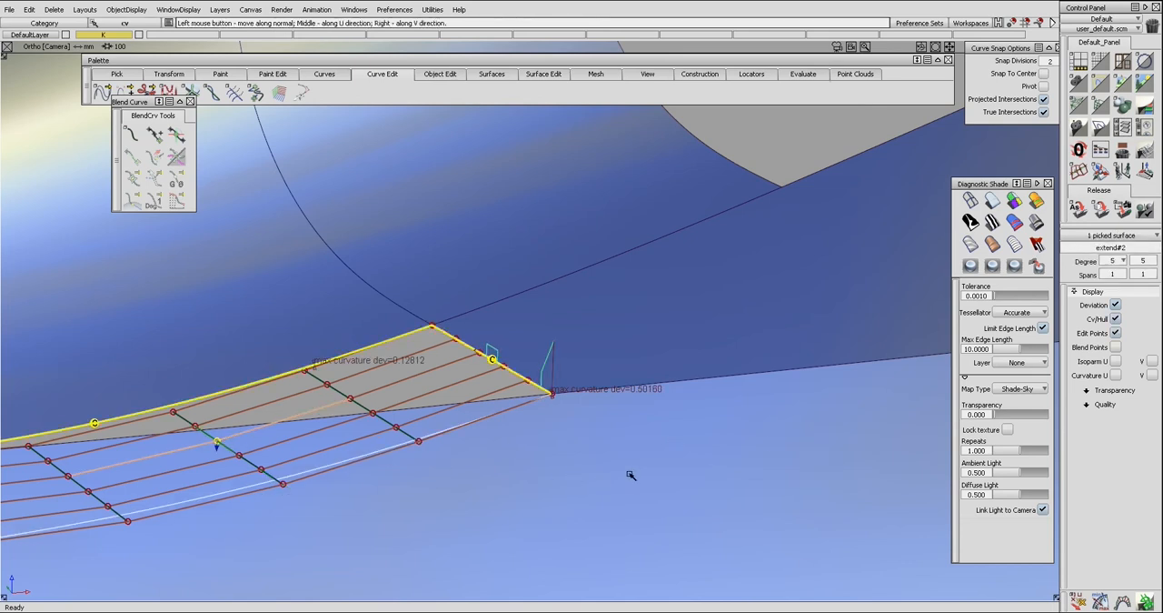
pyautogui.moveTo(609, 478); pyautogui.dragTo(444, 473)
pyautogui.keyDown('ctrl'); pyautogui.keyDown('shift'); pyautogui.click(445, 473); pyautogui.keyUp('shift'); pyautogui.keyUp('ctrl')
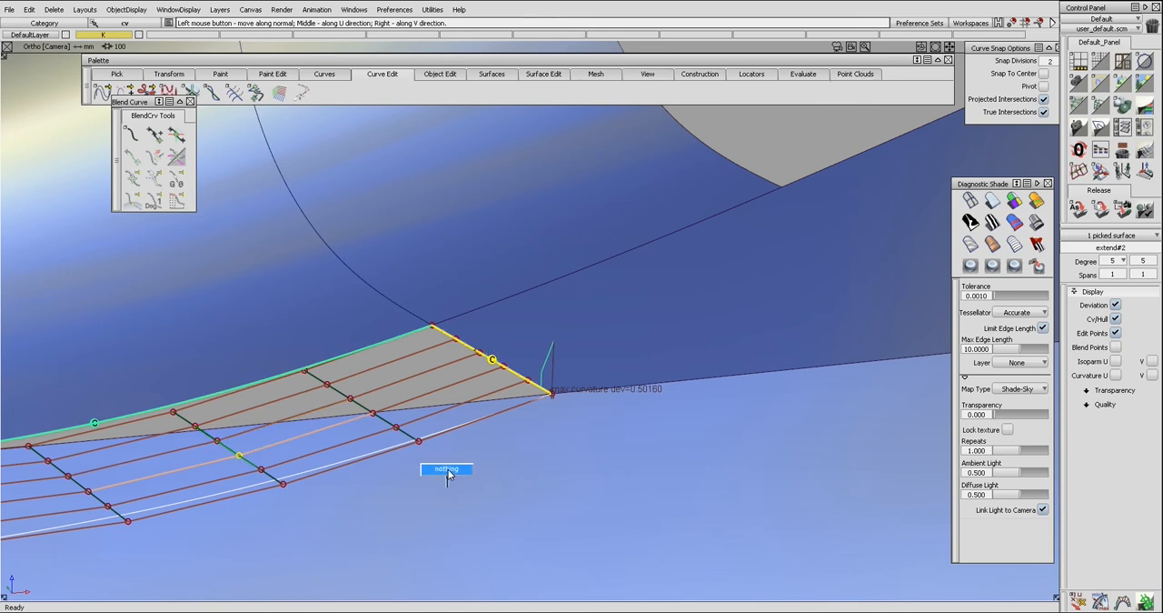
# Adjust the scale and sampling of the side edge's curvature comb to make it denser.
pyautogui.keyDown('alt'); pyautogui.keyDown('shift'); pyautogui.moveTo(517, 389); pyautogui.dragTo(532, 371); pyautogui.keyUp('shift'); pyautogui.keyUp('alt')
pyautogui.click(506, 381)
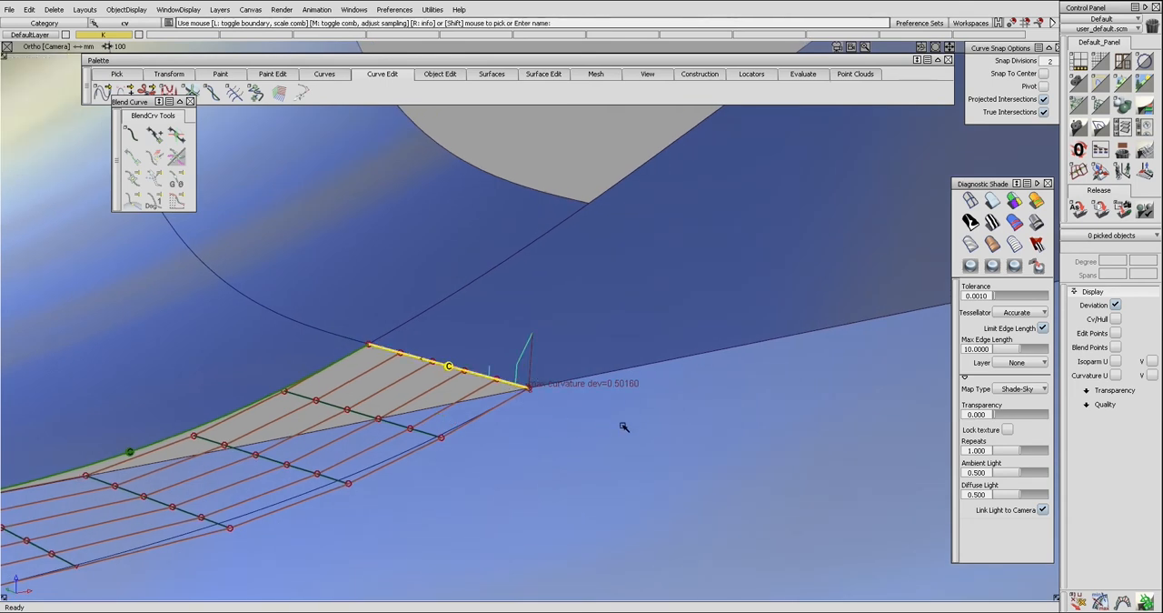
pyautogui.moveTo(579, 433); pyautogui.dragTo(703, 434, button='middle')
pyautogui.moveTo(547, 427); pyautogui.dragTo(713, 412, button='middle')
pyautogui.keyDown('ctrl'); pyautogui.keyDown('shift'); pyautogui.moveTo(536, 430); pyautogui.dragTo(534, 398); pyautogui.keyUp('shift'); pyautogui.keyUp('ctrl')
# Fine-tune the lower control vertices in the third row from the side edge along their normals, using the denser curvature comb as a guide.
pyautogui.keyDown('ctrl'); pyautogui.keyDown('shift'); pyautogui.moveTo(274, 475); pyautogui.dragTo(304, 474); pyautogui.keyUp('shift'); pyautogui.keyUp('ctrl')
pyautogui.keyDown('ctrl'); pyautogui.keyDown('shift'); pyautogui.moveTo(341, 467); pyautogui.dragTo(355, 487, button='middle'); pyautogui.keyUp('shift'); pyautogui.keyUp('ctrl')
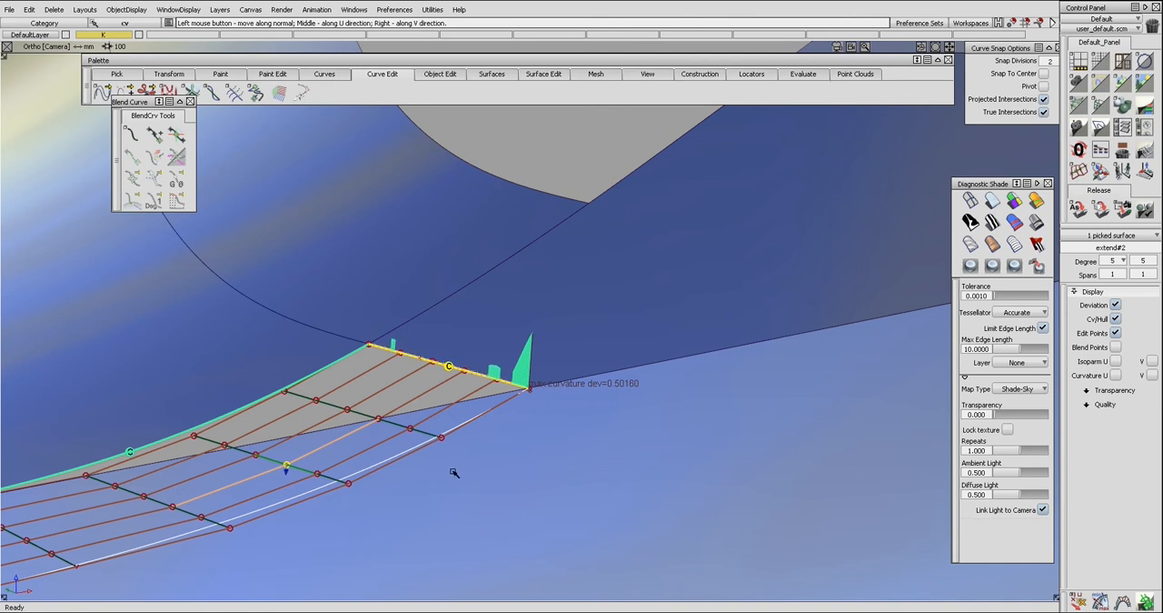
pyautogui.click(317, 474)
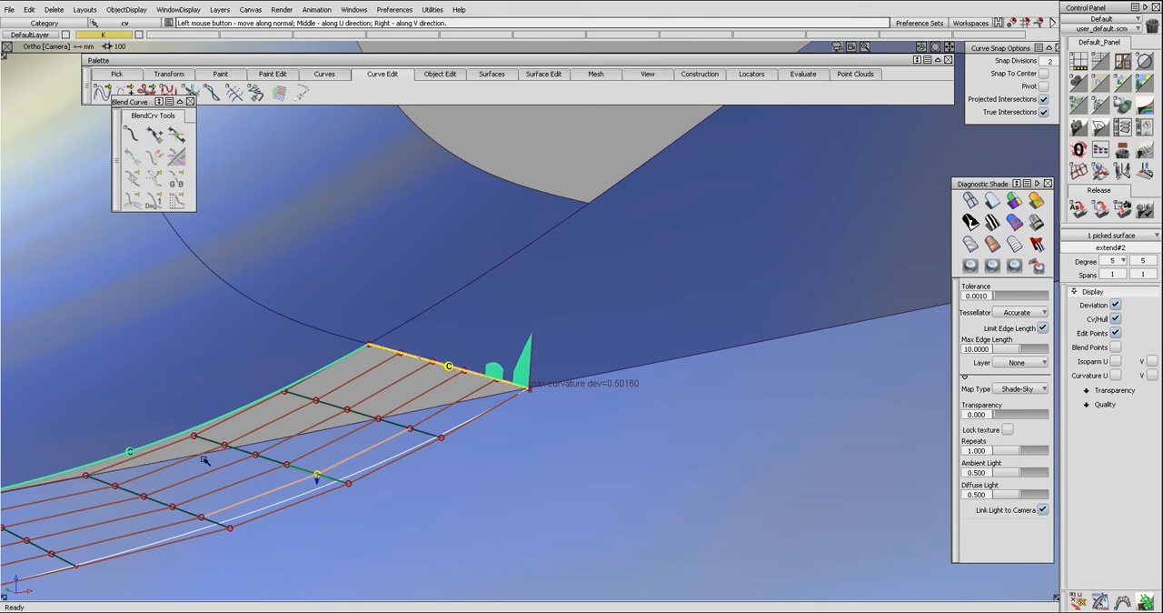
pyautogui.click(349, 484)
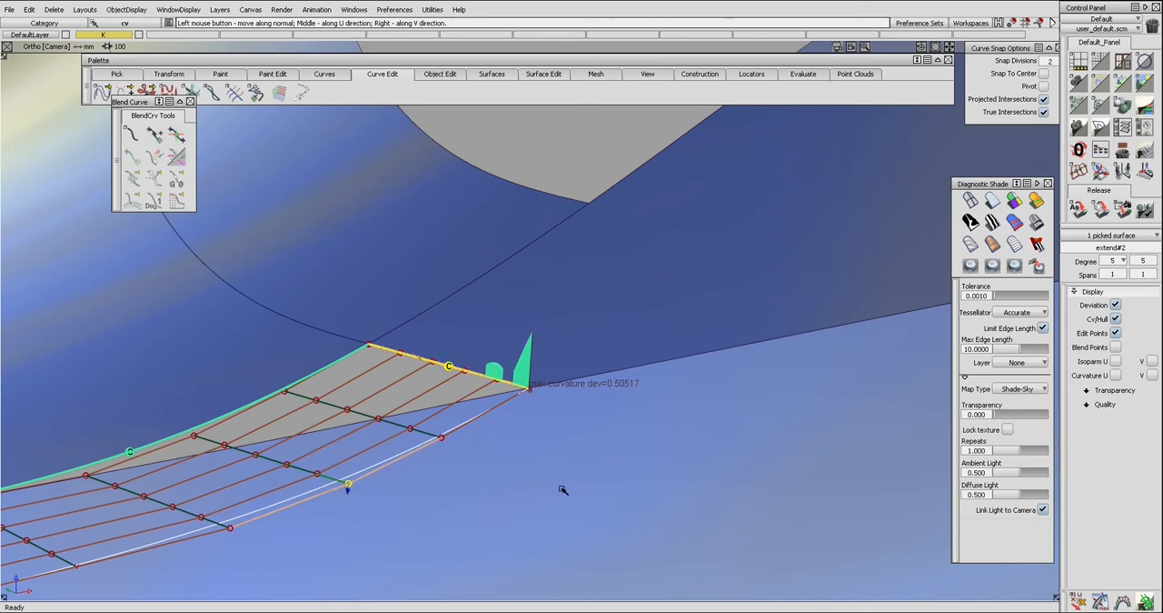
pyautogui.moveTo(536, 474); pyautogui.dragTo(592, 474)
pyautogui.click(294, 467)
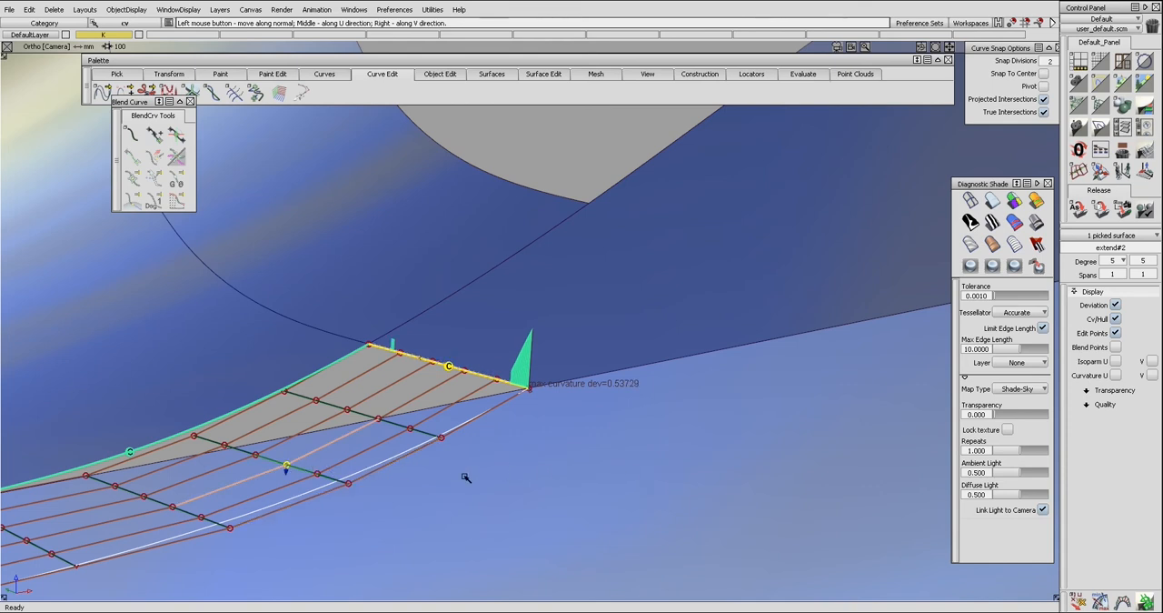
pyautogui.moveTo(485, 473); pyautogui.dragTo(600, 473)
pyautogui.click(316, 474)
pyautogui.moveTo(512, 487); pyautogui.dragTo(570, 483)
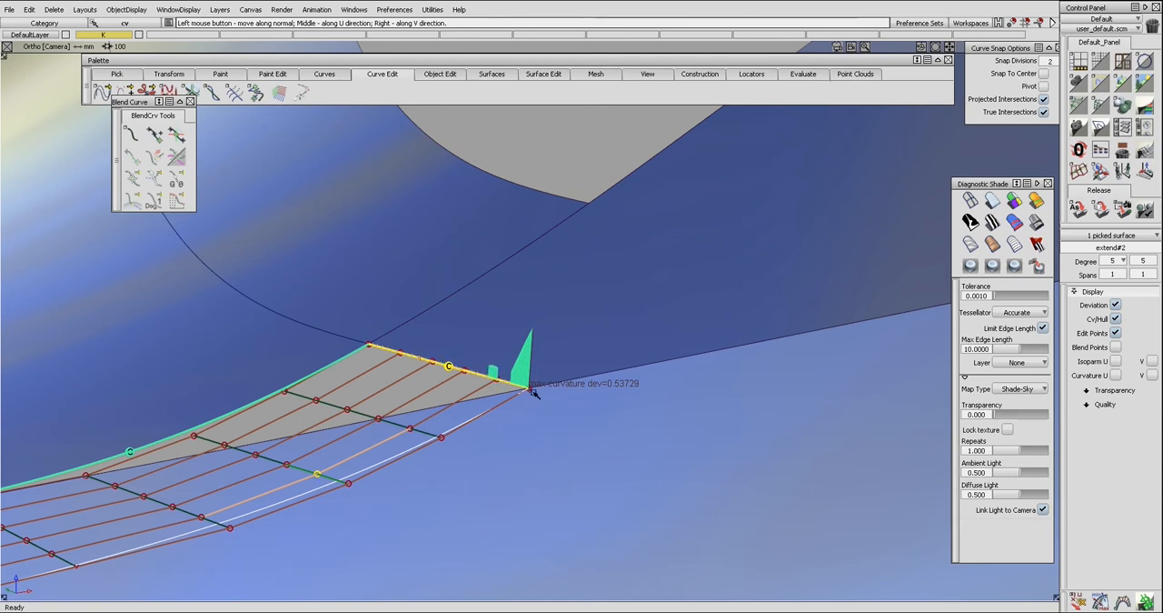
# Nudge the fourth control vertex on the side edge and the outermost control vertex in the third row along their normals.
pyautogui.click(464, 372)
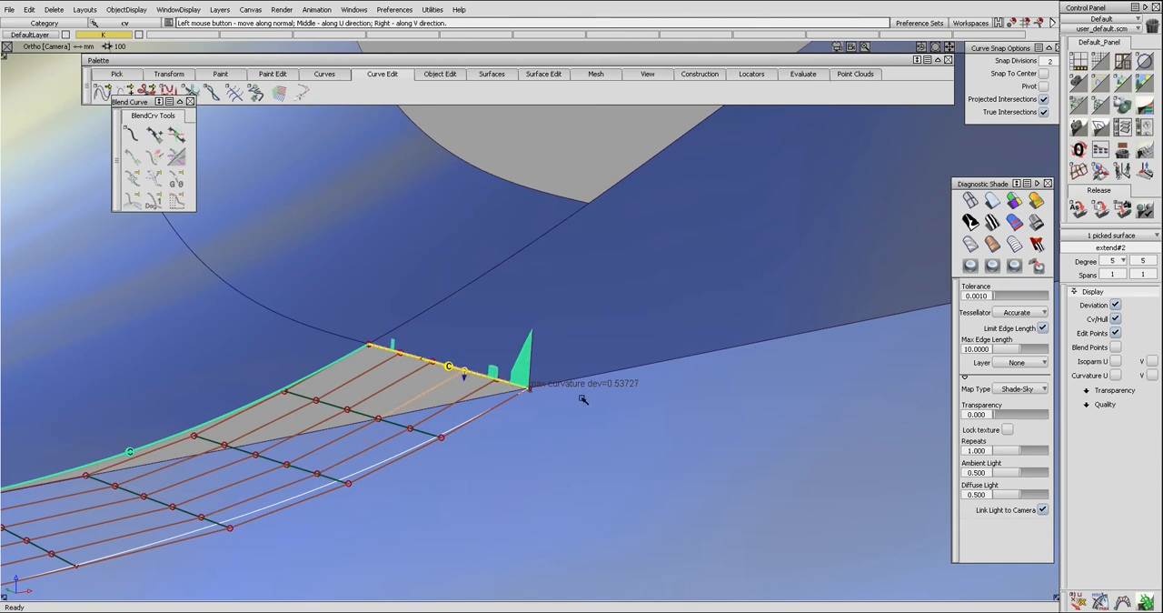
pyautogui.moveTo(623, 398); pyautogui.dragTo(736, 404)
pyautogui.moveTo(673, 405); pyautogui.dragTo(611, 410)
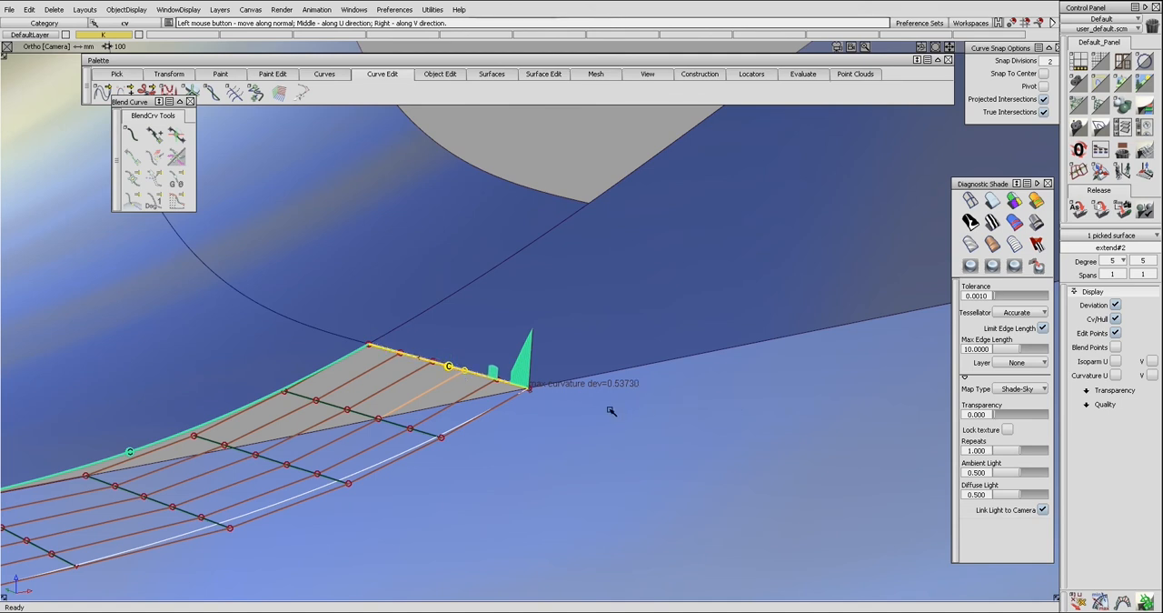
pyautogui.click(349, 482)
pyautogui.moveTo(494, 475); pyautogui.dragTo(636, 430)
pyautogui.keyDown('alt'); pyautogui.keyDown('shift'); pyautogui.moveTo(636, 431); pyautogui.dragTo(634, 437); pyautogui.keyUp('shift'); pyautogui.keyUp('alt')
pyautogui.keyDown('alt'); pyautogui.keyDown('shift'); pyautogui.moveTo(634, 437); pyautogui.dragTo(718, 424, button='right'); pyautogui.keyUp('shift'); pyautogui.keyUp('alt')
pyautogui.keyDown('shift'); pyautogui.click(577, 374); pyautogui.keyUp('shift')
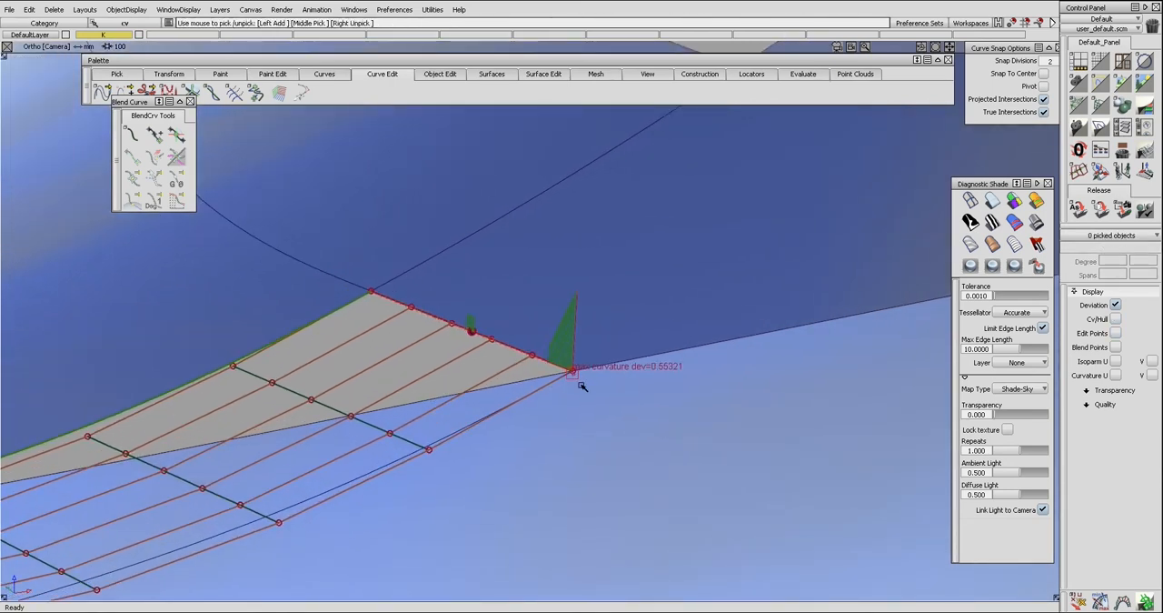
# Nudge the fifth control vertex on the side edge, next to the lower corner, to refine the edge's curvature match.
pyautogui.keyDown('shift'); pyautogui.click(565, 368); pyautogui.keyUp('shift')
pyautogui.moveTo(559, 366)
pyautogui.keyDown('ctrl'); pyautogui.keyDown('alt'); pyautogui.mouseDown()
pyautogui.moveTo(587, 378)
pyautogui.moveTo(521, 370)
pyautogui.mouseUp(); pyautogui.keyUp('alt'); pyautogui.keyUp('ctrl')
pyautogui.click(534, 357)
pyautogui.keyDown('ctrl'); pyautogui.keyDown('shift'); pyautogui.moveTo(593, 355); pyautogui.dragTo(594, 387, button='middle'); pyautogui.keyUp('shift'); pyautogui.keyUp('ctrl')
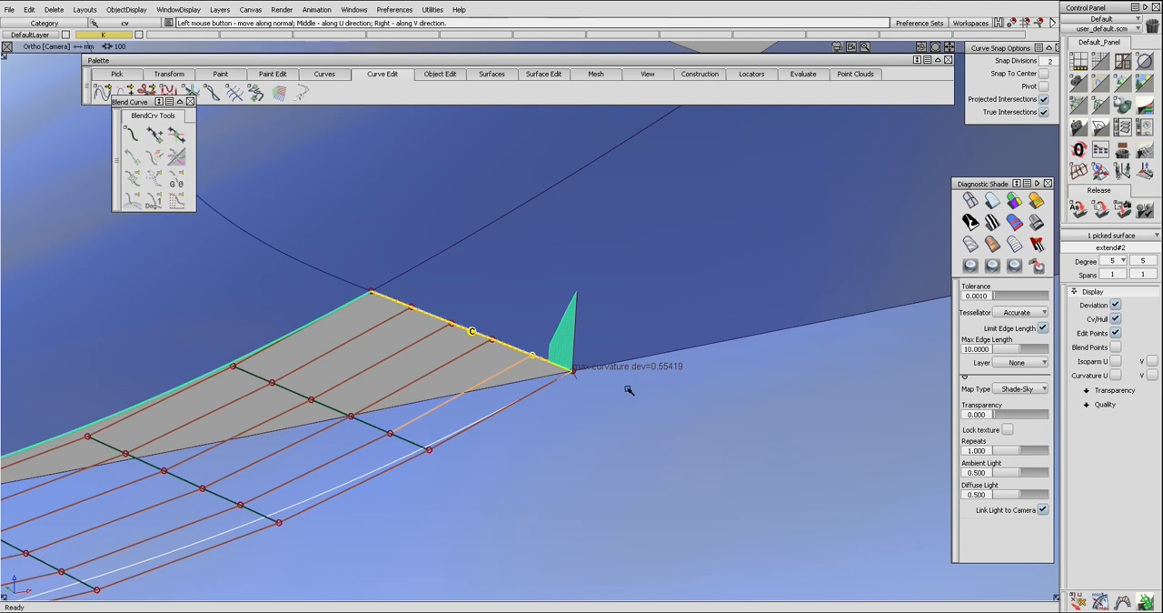
pyautogui.keyDown('alt'); pyautogui.keyDown('shift'); pyautogui.moveTo(633, 395); pyautogui.dragTo(619, 409, button='right'); pyautogui.keyUp('shift'); pyautogui.keyUp('alt')
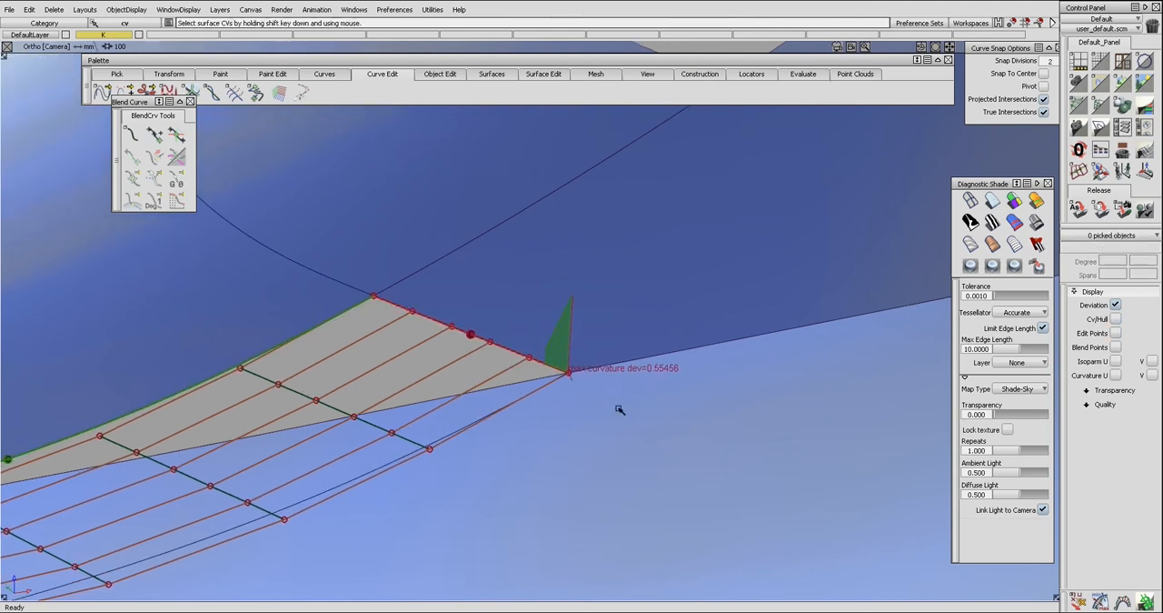
# Adjust the outermost control vertex in the second row from the side edge, watching the side edge's curvature comb.
pyautogui.keyDown('shift'); pyautogui.click(433, 447); pyautogui.keyUp('shift')
pyautogui.moveTo(530, 444); pyautogui.dragTo(536, 444)
pyautogui.moveTo(683, 446); pyautogui.dragTo(218, 373)
pyautogui.keyDown('alt'); pyautogui.keyDown('shift'); pyautogui.moveTo(447, 419); pyautogui.dragTo(496, 375, button='middle'); pyautogui.keyUp('shift'); pyautogui.keyUp('alt')
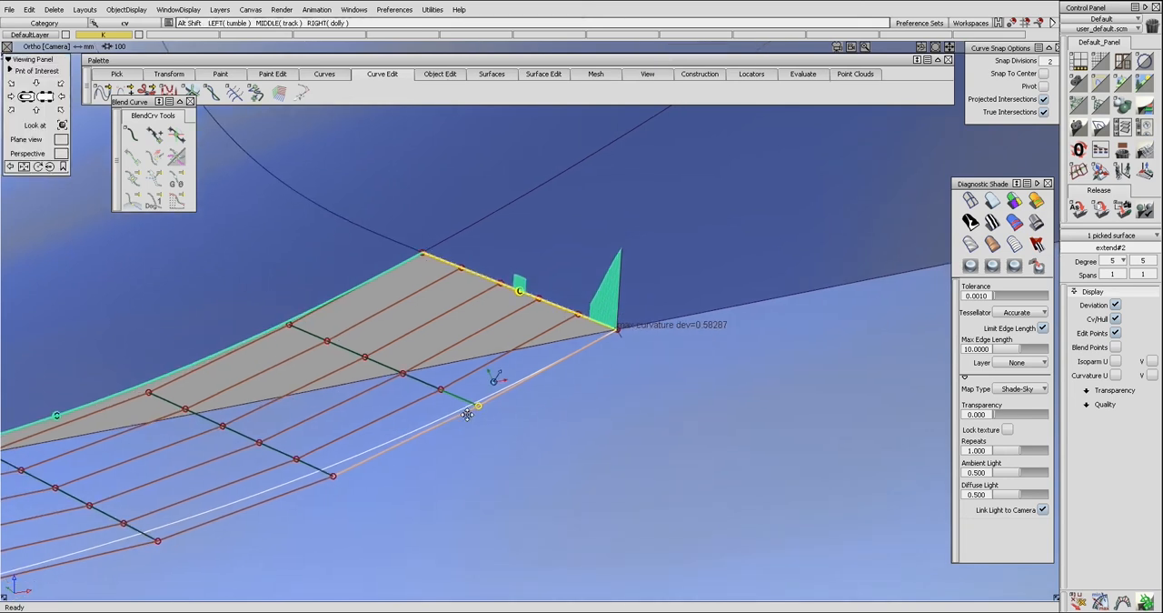
# Adjust the outermost and fifth control vertices in the third row to reduce the curvature deviation near the lower corner.
pyautogui.click(334, 477)
pyautogui.moveTo(670, 475); pyautogui.dragTo(366, 411)
pyautogui.click(297, 459)
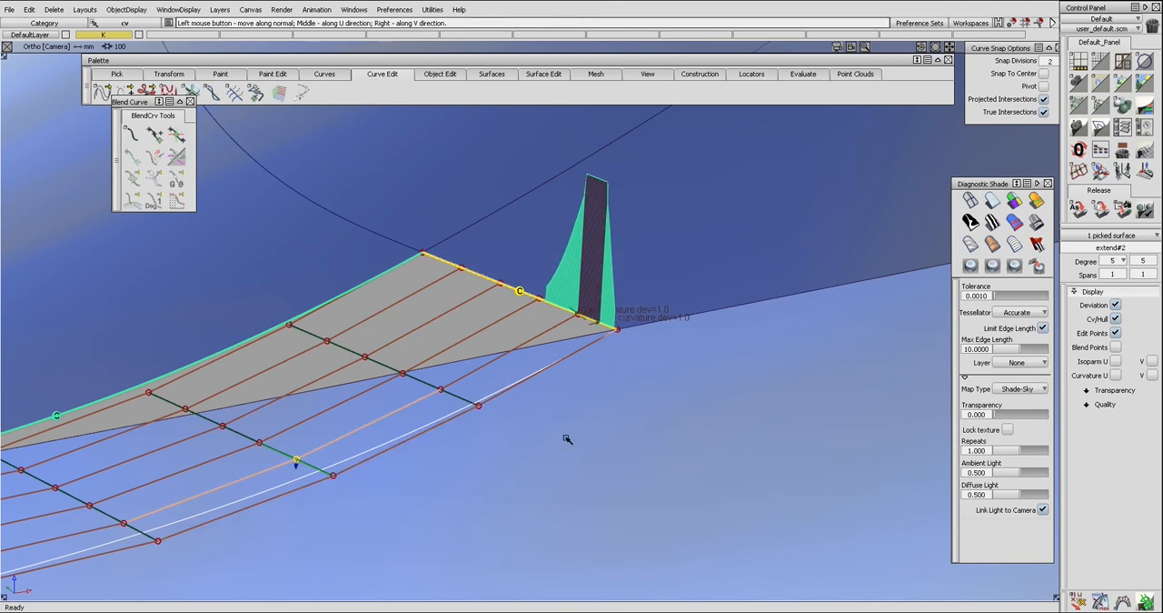
pyautogui.moveTo(690, 414); pyautogui.dragTo(664, 348)
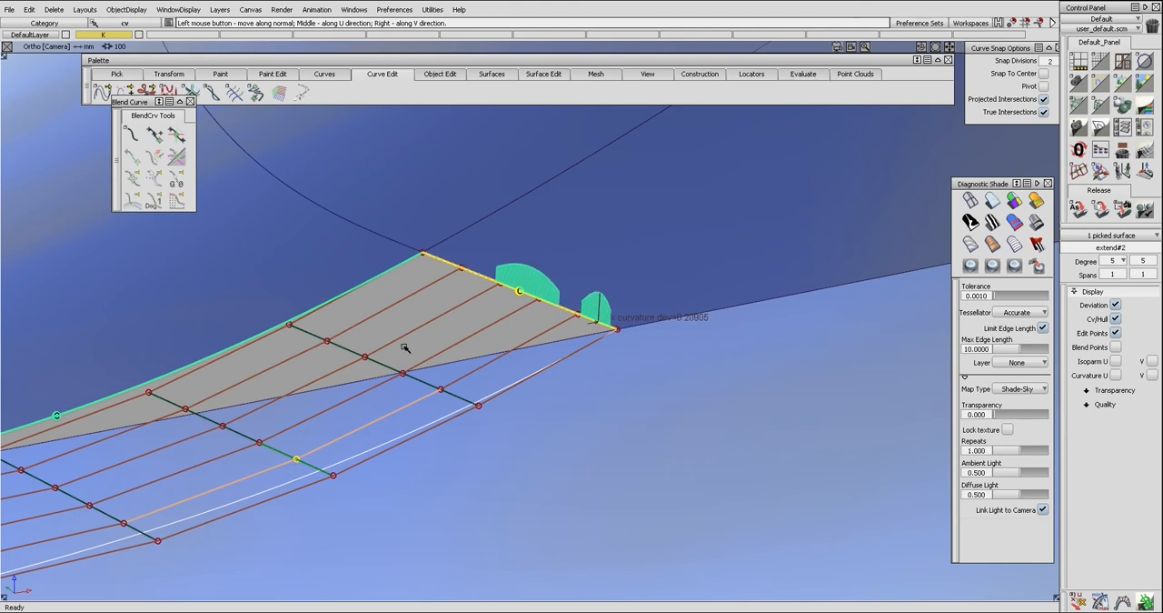
# Fine-tune the fourth and fifth control vertices in the third row alternately to even out the side edge's curvature deviation.
pyautogui.moveTo(260, 441); pyautogui.dragTo(309, 468)
pyautogui.click(298, 461)
pyautogui.moveTo(490, 470); pyautogui.dragTo(763, 424)
pyautogui.click(260, 443)
pyautogui.moveTo(688, 467); pyautogui.dragTo(369, 441)
pyautogui.click(295, 459)
pyautogui.click(259, 444)
pyautogui.moveTo(610, 468); pyautogui.dragTo(422, 461)
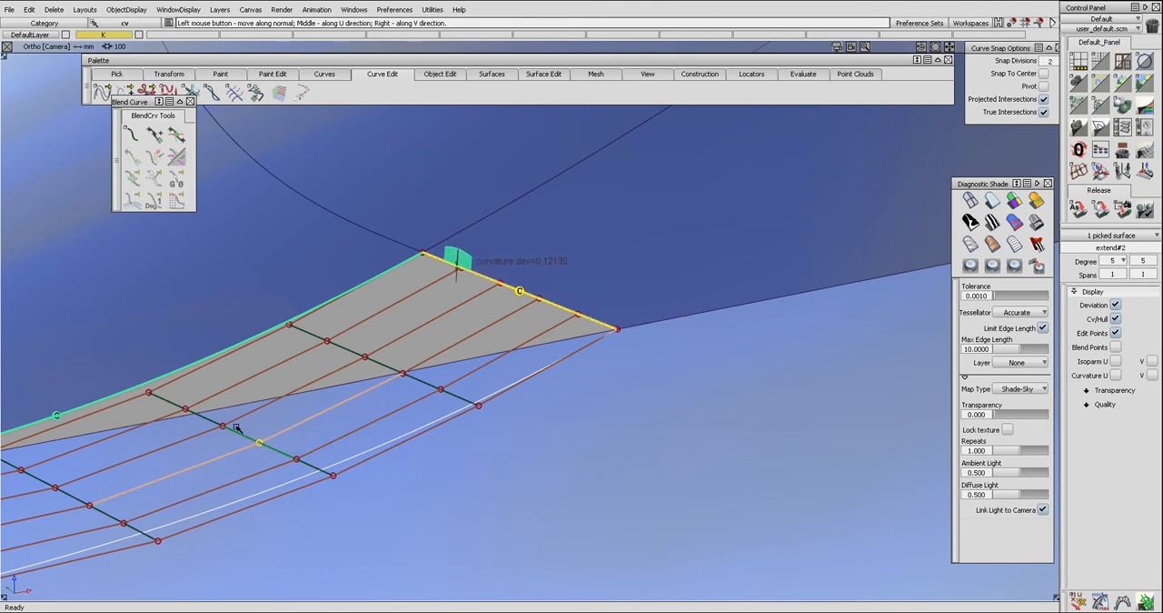
# Fine-tune the third and fourth control vertices in the third row to lower the remaining curvature deviation on the side edge.
pyautogui.click(222, 428)
pyautogui.moveTo(566, 457); pyautogui.dragTo(348, 439)
pyautogui.click(259, 443)
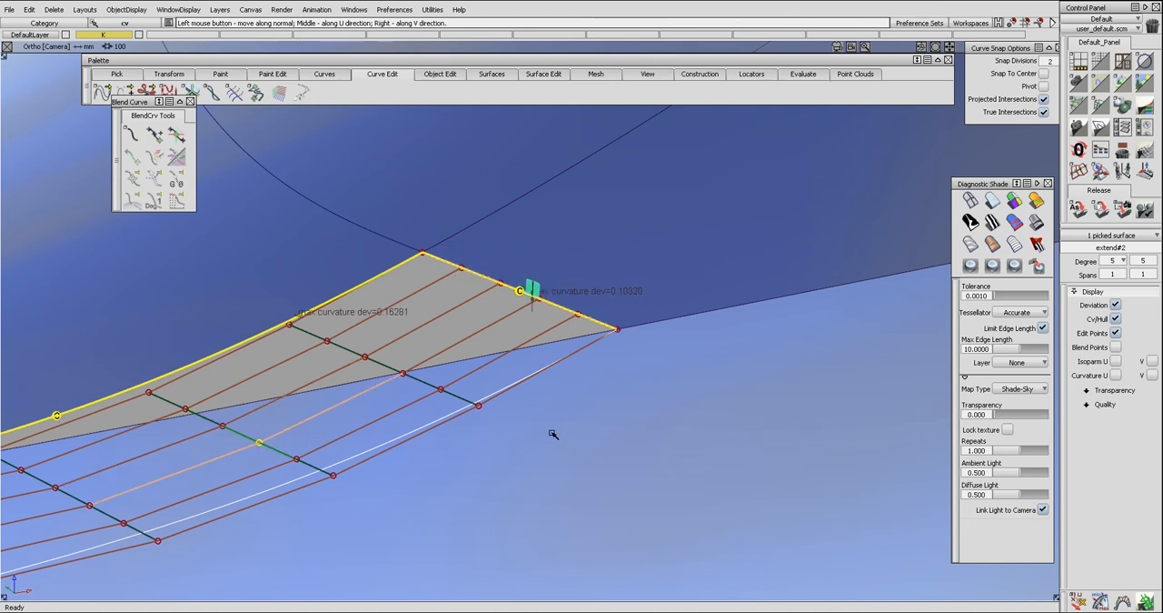
pyautogui.moveTo(532, 433); pyautogui.dragTo(474, 405)
# Show the upper edge's curvature comb and adjust its scale and sampling.
pyautogui.click(327, 282)
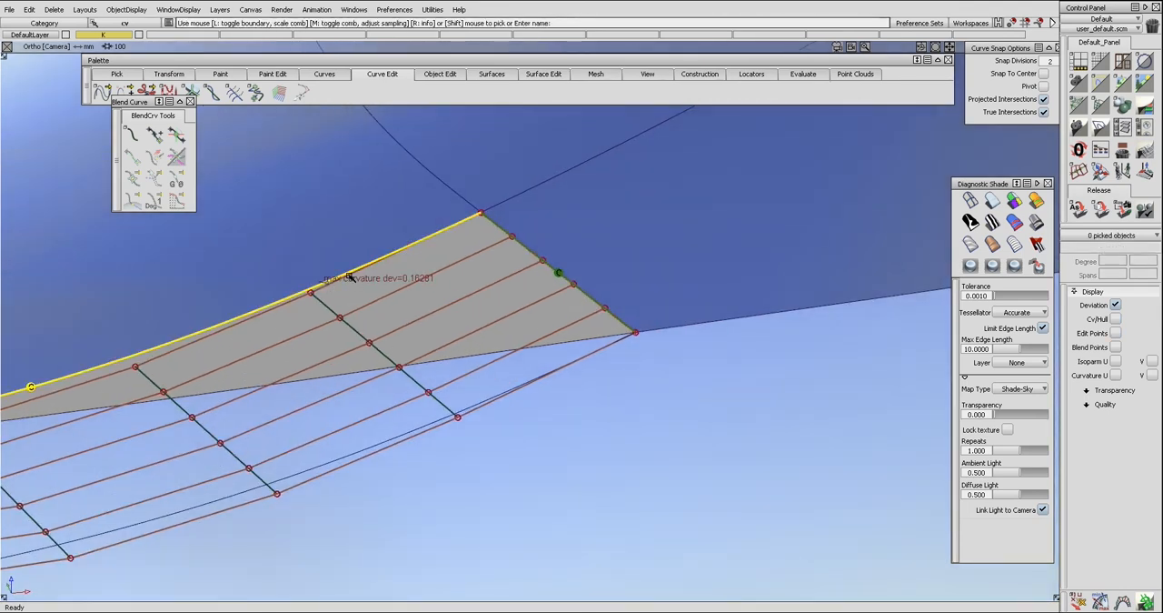
pyautogui.moveTo(397, 283); pyautogui.dragTo(282, 301)
pyautogui.moveTo(245, 330); pyautogui.dragTo(364, 311, button='middle')
pyautogui.moveTo(286, 322); pyautogui.dragTo(443, 322, button='middle')
pyautogui.keyDown('alt'); pyautogui.keyDown('shift'); pyautogui.moveTo(478, 327); pyautogui.dragTo(334, 414); pyautogui.keyUp('shift'); pyautogui.keyUp('alt')
# Nudge the third control vertex in the fourth row from the side edge, using the upper edge's curvature comb as a guide.
pyautogui.keyDown('ctrl'); pyautogui.keyDown('shift'); pyautogui.moveTo(144, 468); pyautogui.dragTo(110, 459); pyautogui.keyUp('shift'); pyautogui.keyUp('ctrl')
pyautogui.keyDown('ctrl'); pyautogui.keyDown('shift'); pyautogui.moveTo(190, 438); pyautogui.dragTo(250, 438, button='right'); pyautogui.keyUp('shift'); pyautogui.keyUp('ctrl')
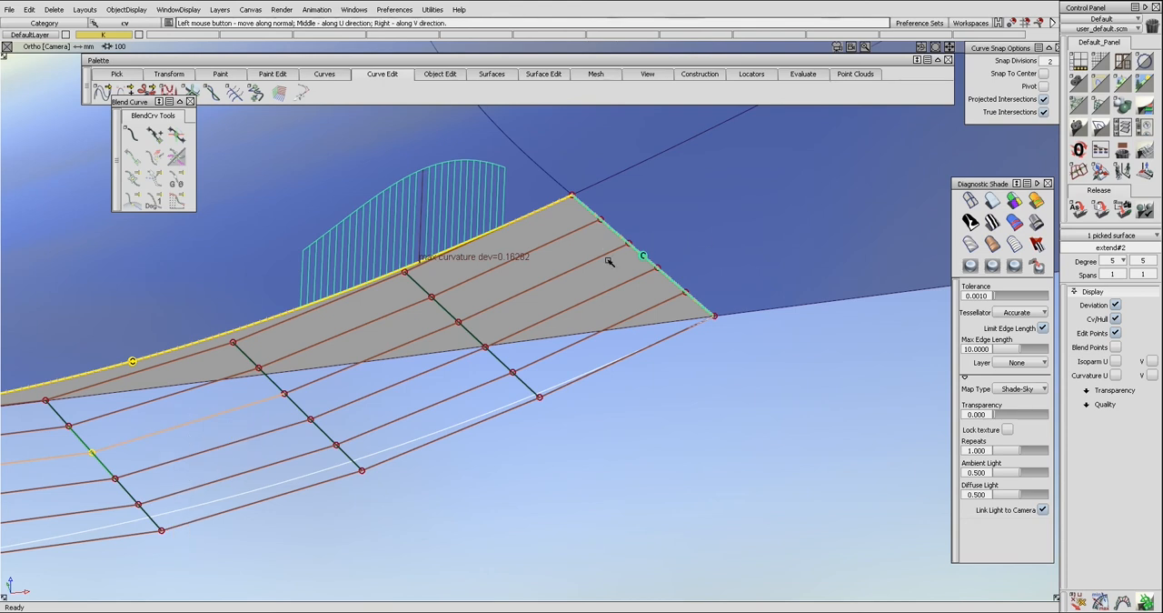
pyautogui.moveTo(574, 431); pyautogui.dragTo(321, 402)
pyautogui.keyDown('ctrl'); pyautogui.keyDown('shift'); pyautogui.click(436, 423); pyautogui.keyUp('shift'); pyautogui.keyUp('ctrl')
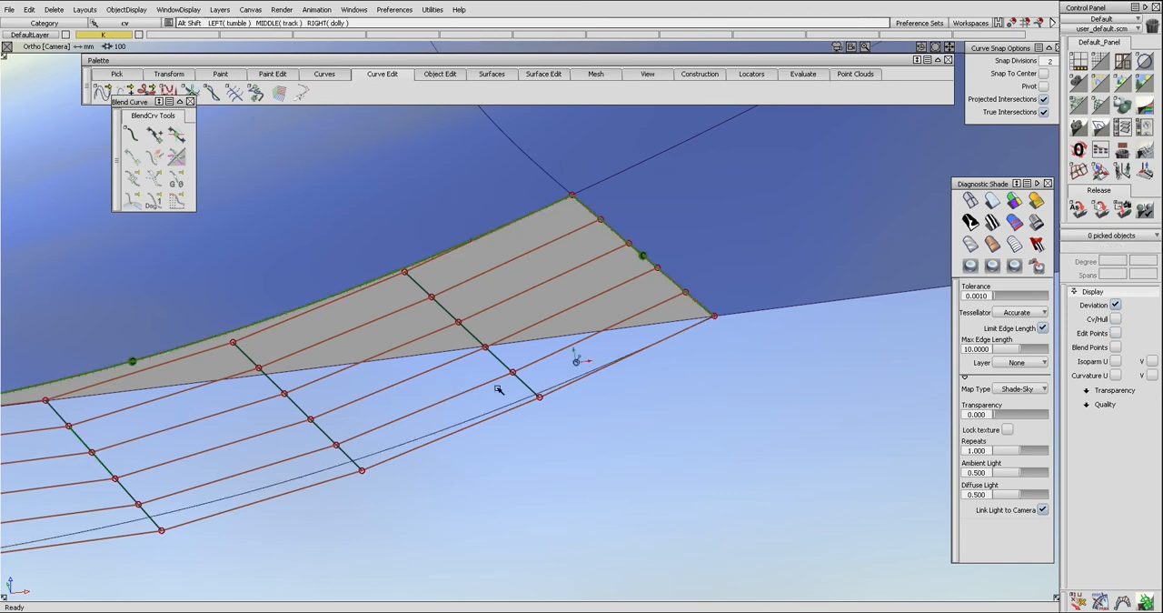
pyautogui.keyDown('alt'); pyautogui.keyDown('shift'); pyautogui.moveTo(580, 361); pyautogui.dragTo(429, 386, button='right'); pyautogui.keyUp('shift'); pyautogui.keyUp('alt')
pyautogui.keyDown('ctrl'); pyautogui.keyDown('shift'); pyautogui.click(439, 378); pyautogui.keyUp('shift'); pyautogui.keyUp('ctrl')
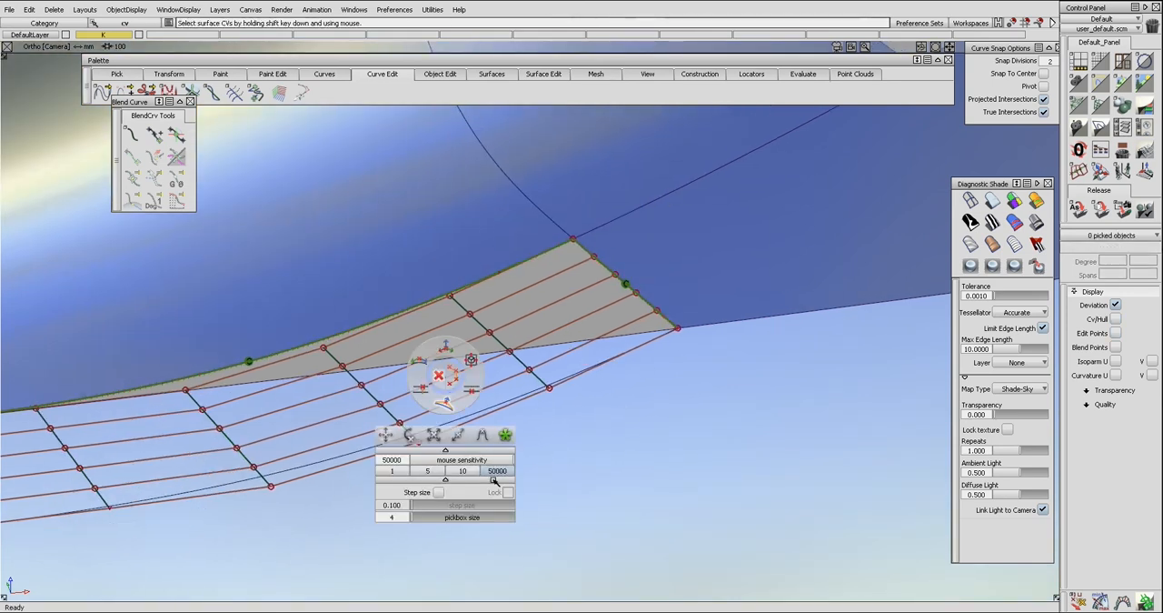
# Shade the extension surface with its neighbours to examine the flow across the corner, and turn the shading off.
pyautogui.keyDown('alt'); pyautogui.keyDown('shift'); pyautogui.moveTo(578, 442); pyautogui.dragTo(609, 429); pyautogui.keyUp('shift'); pyautogui.keyUp('alt')
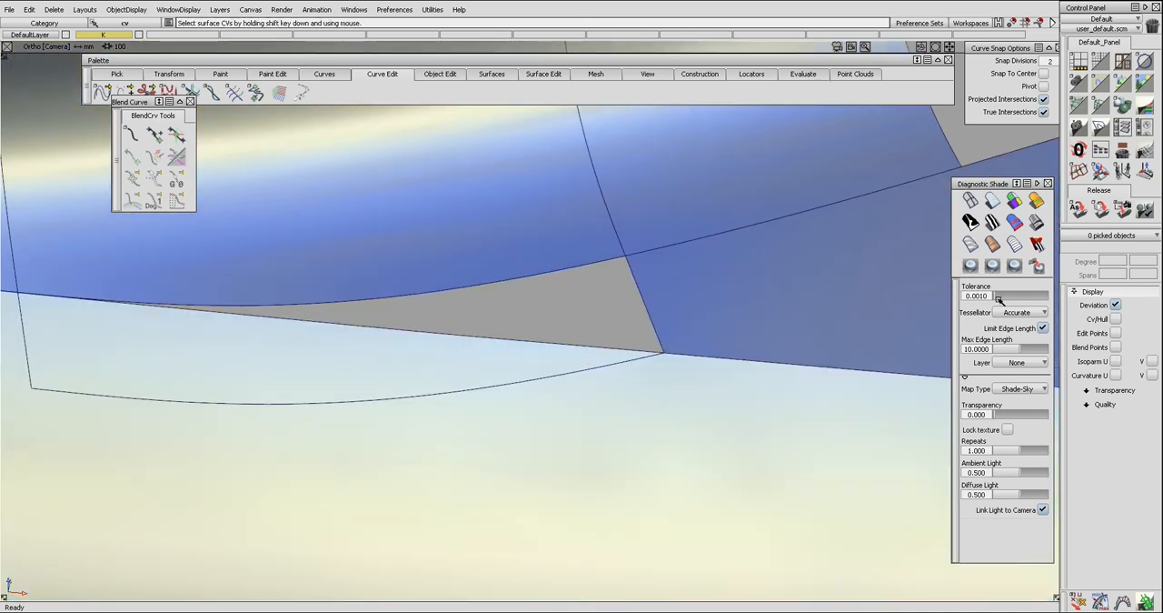
pyautogui.click(1037, 224)
pyautogui.moveTo(558, 296)
pyautogui.keyDown('alt'); pyautogui.keyDown('shift'); pyautogui.mouseDown()
pyautogui.moveTo(583, 421)
pyautogui.moveTo(602, 310)
pyautogui.mouseUp(); pyautogui.keyUp('shift'); pyautogui.keyUp('alt')
pyautogui.click(971, 203)
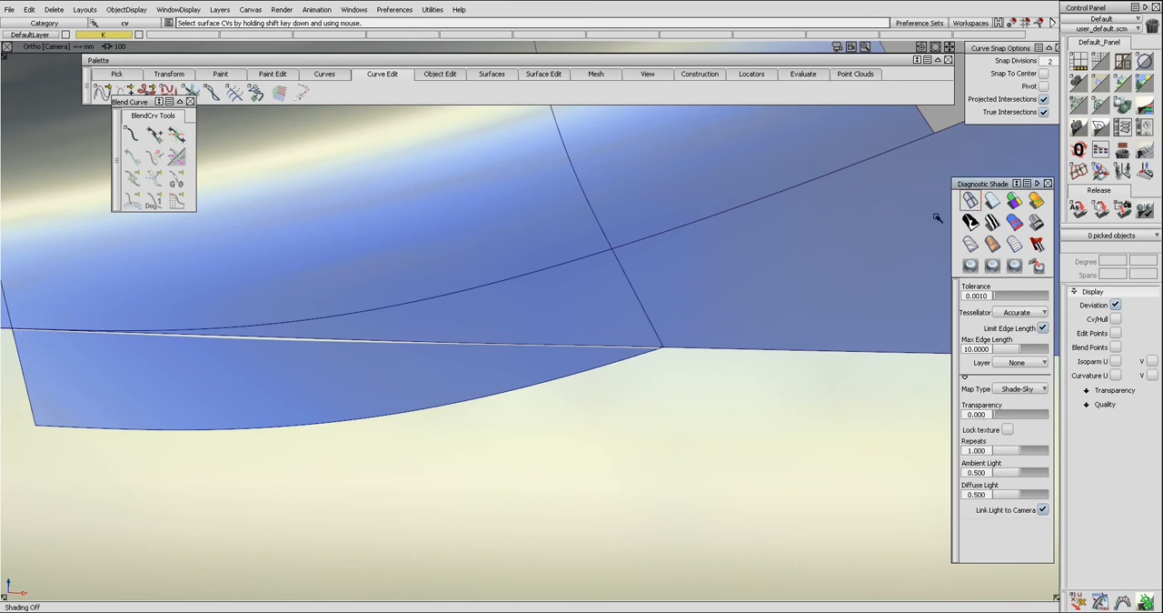
# Intersect the extension surface with the lower neighbouring surface.
pyautogui.keyDown('alt'); pyautogui.keyDown('shift'); pyautogui.moveTo(474, 406); pyautogui.dragTo(534, 384, button='middle'); pyautogui.keyUp('shift'); pyautogui.keyUp('alt')
pyautogui.keyDown('ctrl'); pyautogui.keyDown('shift'); pyautogui.moveTo(534, 384); pyautogui.dragTo(537, 369); pyautogui.keyUp('shift'); pyautogui.keyUp('ctrl')
pyautogui.click(538, 372)
pyautogui.keyDown('ctrl'); pyautogui.keyDown('shift'); pyautogui.moveTo(608, 415); pyautogui.dragTo(523, 333, button='right'); pyautogui.keyUp('shift'); pyautogui.keyUp('ctrl')
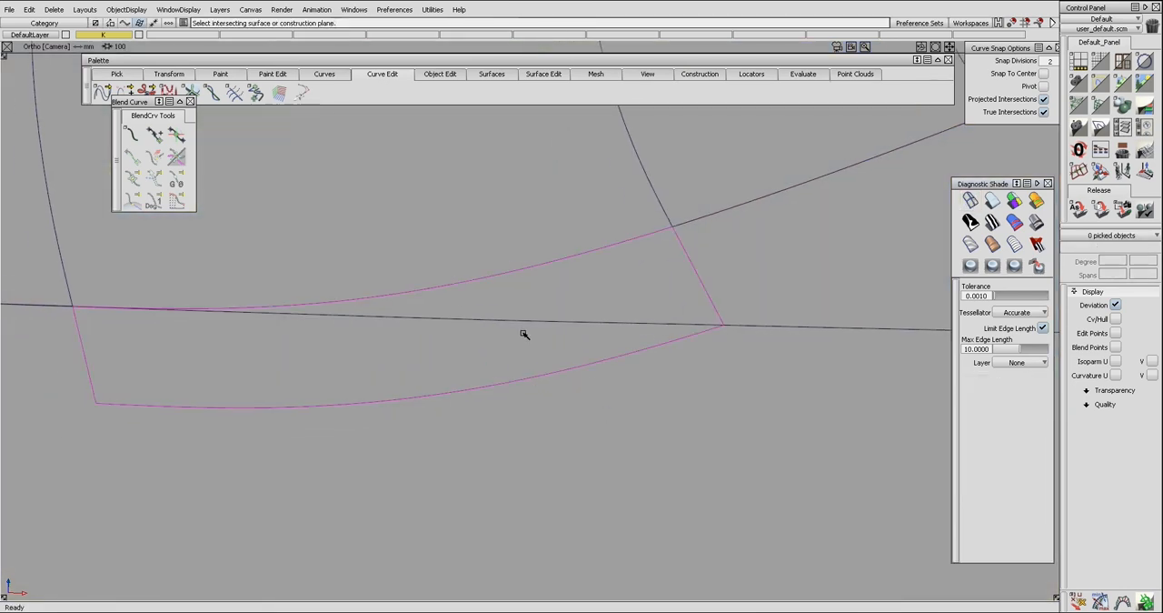
pyautogui.click(524, 320)
# Untrim the lower surface and delete its old curve-on-surface segments beside the extension surface.
pyautogui.moveTo(566, 332)
pyautogui.keyDown('ctrl'); pyautogui.keyDown('shift'); pyautogui.mouseDown()
pyautogui.moveTo(529, 367)
pyautogui.moveTo(524, 394)
pyautogui.mouseUp(); pyautogui.keyUp('shift'); pyautogui.keyUp('ctrl')
pyautogui.keyDown('ctrl'); pyautogui.keyDown('shift'); pyautogui.moveTo(618, 364); pyautogui.dragTo(576, 402); pyautogui.keyUp('shift'); pyautogui.keyUp('ctrl')
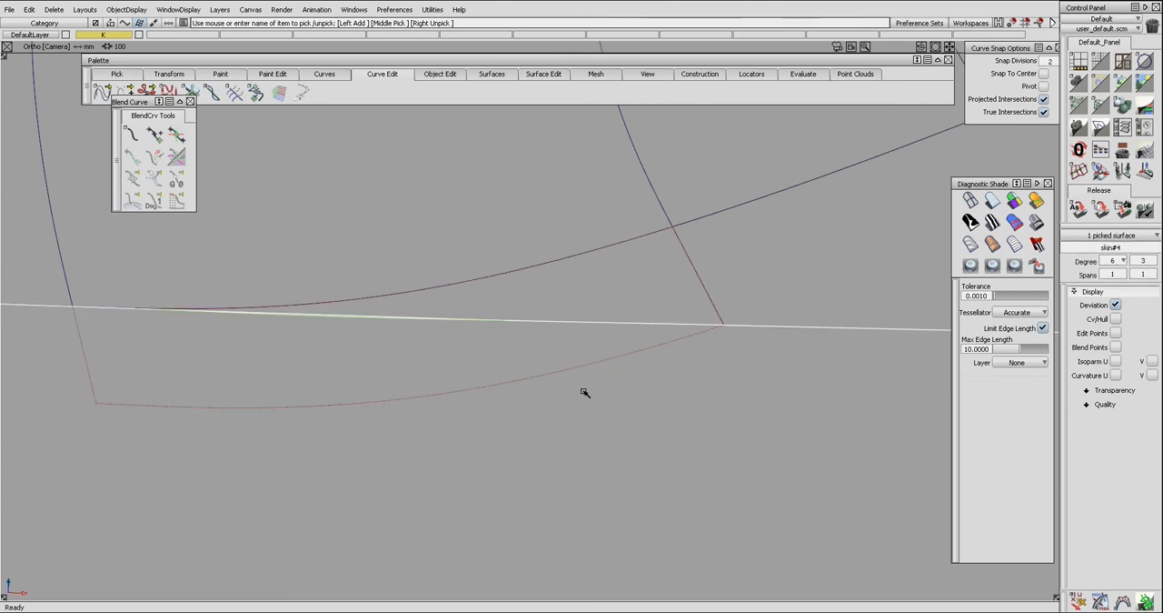
pyautogui.hotkey('ctrl', 'u')
pyautogui.keyDown('ctrl'); pyautogui.keyDown('shift'); pyautogui.moveTo(585, 416); pyautogui.dragTo(649, 387); pyautogui.keyUp('shift'); pyautogui.keyUp('ctrl')
pyautogui.keyDown('alt'); pyautogui.keyDown('shift'); pyautogui.moveTo(649, 387); pyautogui.dragTo(517, 377, button='right'); pyautogui.keyUp('shift'); pyautogui.keyUp('alt')
pyautogui.click(483, 333)
pyautogui.press('Delete')
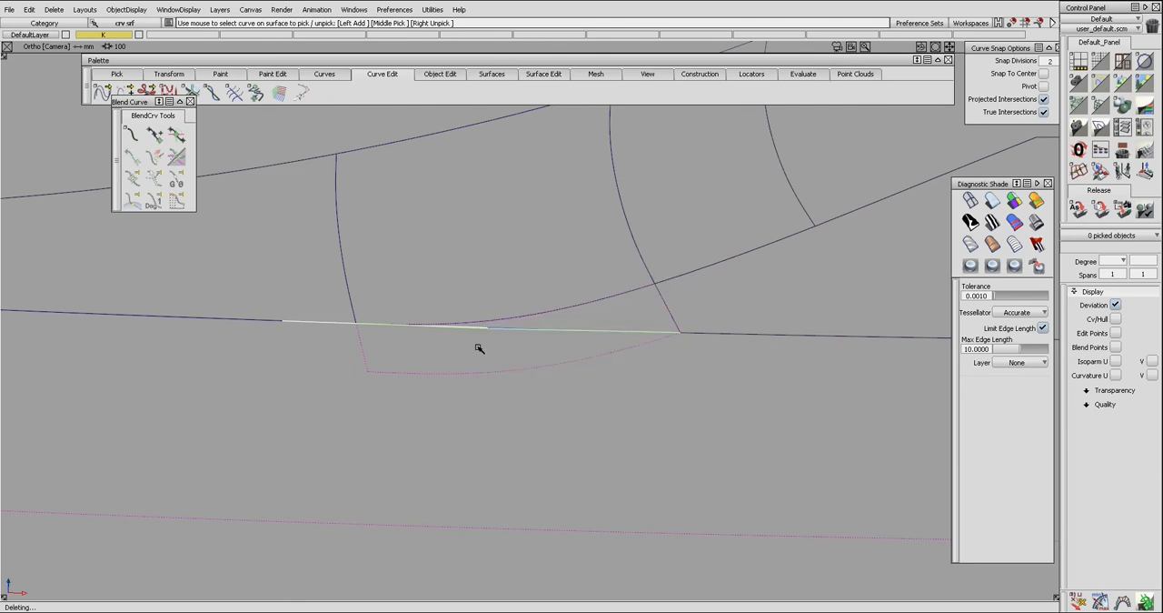
pyautogui.keyDown('alt'); pyautogui.keyDown('shift'); pyautogui.moveTo(575, 354); pyautogui.dragTo(516, 356, button='middle'); pyautogui.keyUp('shift'); pyautogui.keyUp('alt')
pyautogui.click(549, 331)
pyautogui.press('Delete')
# Delete the leftover curve on surface at the far end corner of the lower surface.
pyautogui.moveTo(553, 356)
pyautogui.keyDown('alt'); pyautogui.keyDown('shift'); pyautogui.mouseDown(button='right')
pyautogui.moveTo(486, 346)
pyautogui.moveTo(543, 358)
pyautogui.mouseUp(button='right'); pyautogui.keyUp('shift'); pyautogui.keyUp('alt')
pyautogui.keyDown('ctrl'); pyautogui.keyDown('shift'); pyautogui.moveTo(543, 358); pyautogui.dragTo(569, 382); pyautogui.keyUp('shift'); pyautogui.keyUp('ctrl')
pyautogui.click(530, 355)
pyautogui.click(532, 357)
pyautogui.keyDown('ctrl'); pyautogui.keyDown('shift'); pyautogui.moveTo(442, 379); pyautogui.dragTo(374, 340); pyautogui.keyUp('shift'); pyautogui.keyUp('ctrl')
pyautogui.moveTo(378, 318); pyautogui.dragTo(238, 310)
pyautogui.keyDown('ctrl'); pyautogui.keyDown('shift'); pyautogui.moveTo(318, 375); pyautogui.dragTo(259, 358); pyautogui.keyUp('shift'); pyautogui.keyUp('ctrl')
pyautogui.moveTo(56, 291); pyautogui.dragTo(87, 337)
pyautogui.press('Delete')
# Intersect the adjoining upper surface with the lower surface and delete the stray curve on the upper surface.
pyautogui.keyDown('ctrl'); pyautogui.keyDown('shift'); pyautogui.moveTo(389, 338); pyautogui.dragTo(372, 363); pyautogui.keyUp('shift'); pyautogui.keyUp('ctrl')
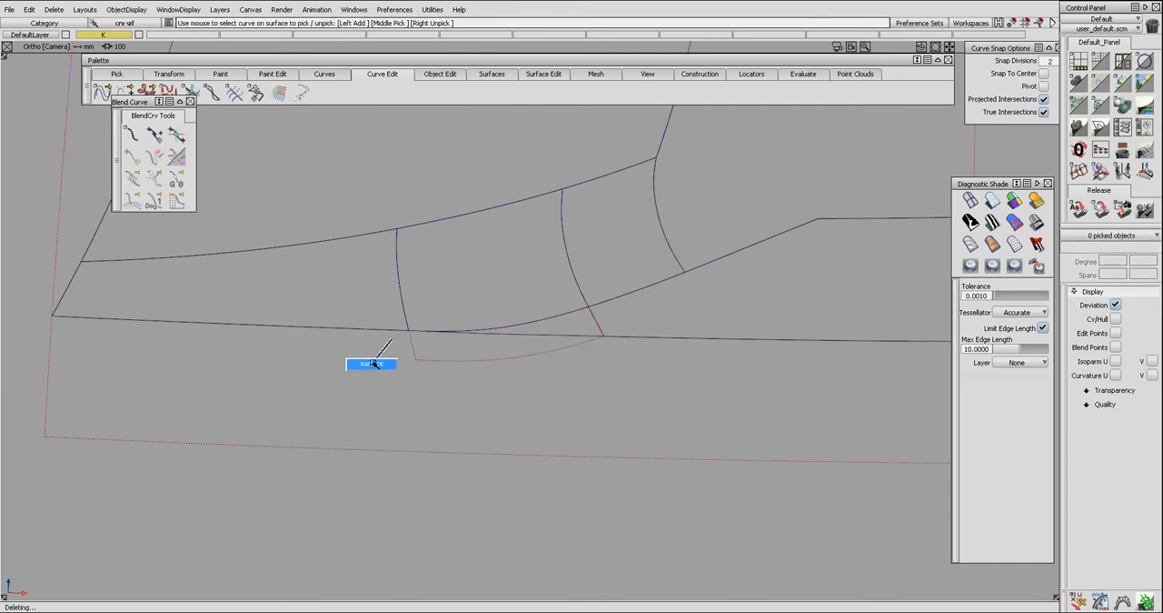
pyautogui.moveTo(382, 318); pyautogui.dragTo(387, 349)
pyautogui.keyDown('ctrl'); pyautogui.keyDown('shift'); pyautogui.moveTo(389, 369); pyautogui.dragTo(372, 348, button='right'); pyautogui.keyUp('shift'); pyautogui.keyUp('ctrl')
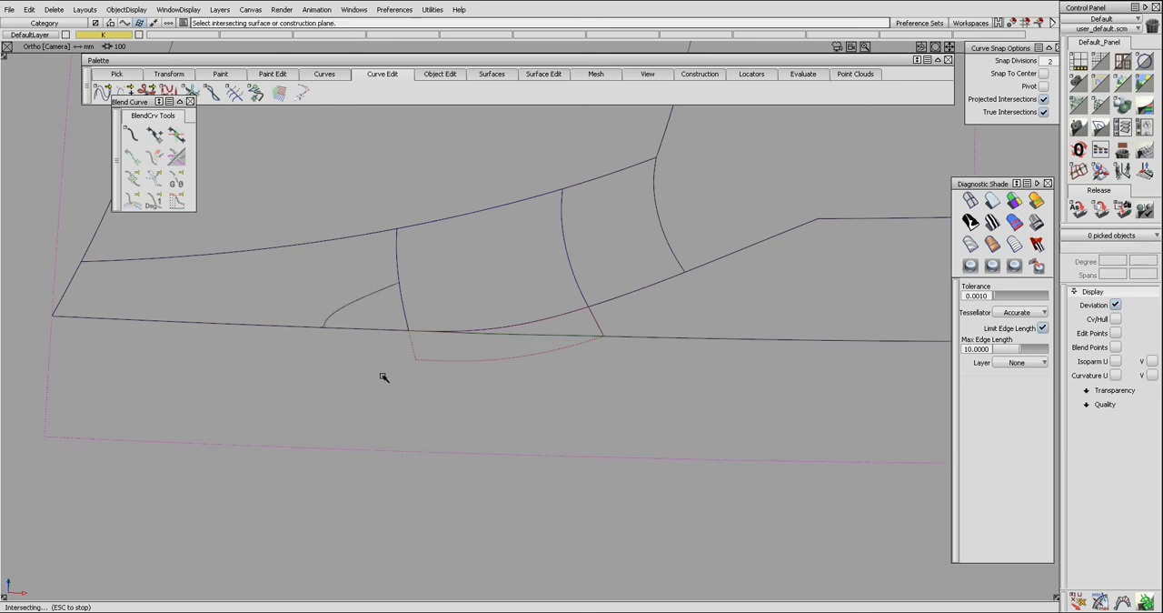
pyautogui.keyDown('ctrl'); pyautogui.keyDown('shift'); pyautogui.moveTo(402, 373); pyautogui.dragTo(344, 355); pyautogui.keyUp('shift'); pyautogui.keyUp('ctrl')
pyautogui.moveTo(335, 286); pyautogui.dragTo(383, 331)
pyautogui.press('Delete')
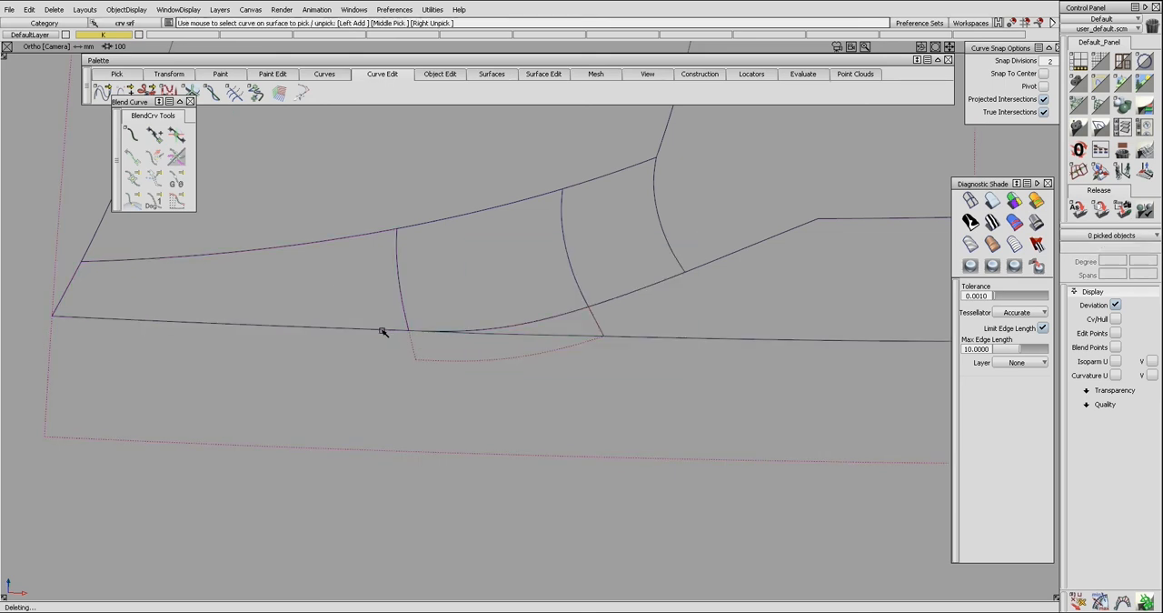
# Clean up the curves on surface where the upper surfaces meet the lower one, deleting the surplus segment beside the extension surface.
pyautogui.keyDown('ctrl'); pyautogui.keyDown('shift'); pyautogui.moveTo(397, 334); pyautogui.dragTo(379, 357); pyautogui.keyUp('shift'); pyautogui.keyUp('ctrl')
pyautogui.moveTo(371, 322); pyautogui.dragTo(374, 352)
pyautogui.keyDown('ctrl'); pyautogui.keyDown('shift'); pyautogui.moveTo(402, 346); pyautogui.dragTo(372, 345, button='right'); pyautogui.keyUp('shift'); pyautogui.keyUp('ctrl')
pyautogui.click(375, 331)
pyautogui.press('space')
pyautogui.keyDown('alt'); pyautogui.keyDown('shift'); pyautogui.moveTo(629, 363); pyautogui.dragTo(473, 361, button='middle'); pyautogui.keyUp('shift'); pyautogui.keyUp('alt')
pyautogui.keyDown('ctrl'); pyautogui.keyDown('shift'); pyautogui.moveTo(574, 385); pyautogui.dragTo(510, 333); pyautogui.keyUp('shift'); pyautogui.keyUp('ctrl')
pyautogui.moveTo(509, 323); pyautogui.dragTo(533, 375)
pyautogui.press('Delete')
# Delete the remaining surplus curve segment at the joint along the lower surface's trim line.
pyautogui.moveTo(543, 324); pyautogui.dragTo(555, 355)
pyautogui.keyDown('ctrl'); pyautogui.keyDown('shift'); pyautogui.moveTo(612, 361); pyautogui.dragTo(561, 361, button='right'); pyautogui.keyUp('shift'); pyautogui.keyUp('ctrl')
pyautogui.click(510, 337)
pyautogui.press('space')
pyautogui.keyDown('ctrl'); pyautogui.keyDown('shift'); pyautogui.moveTo(431, 348); pyautogui.dragTo(424, 374); pyautogui.keyUp('shift'); pyautogui.keyUp('ctrl')
pyautogui.moveTo(451, 329); pyautogui.dragTo(364, 329)
pyautogui.hotkey('alt', 'h')
pyautogui.press('Delete')
pyautogui.press('Return')
pyautogui.keyDown('ctrl'); pyautogui.keyDown('shift'); pyautogui.moveTo(361, 332); pyautogui.dragTo(309, 348, button='right'); pyautogui.keyUp('shift'); pyautogui.keyUp('ctrl')
# Extend the end of the curve on surface along the trim line to meet the neighbouring curve's end.
pyautogui.click(340, 360)
pyautogui.keyDown('alt'); pyautogui.keyDown('shift'); pyautogui.moveTo(288, 345); pyautogui.dragTo(410, 361, button='middle'); pyautogui.keyUp('shift'); pyautogui.keyUp('alt')
pyautogui.keyDown('alt'); pyautogui.keyDown('shift'); pyautogui.click(363, 346); pyautogui.keyUp('shift'); pyautogui.keyUp('alt')
pyautogui.keyDown('alt'); pyautogui.keyDown('shift'); pyautogui.moveTo(361, 355); pyautogui.dragTo(571, 374, button='right'); pyautogui.keyUp('shift'); pyautogui.keyUp('alt')
pyautogui.keyDown('alt'); pyautogui.keyDown('shift'); pyautogui.moveTo(239, 362); pyautogui.dragTo(380, 364, button='middle'); pyautogui.keyUp('shift'); pyautogui.keyUp('alt')
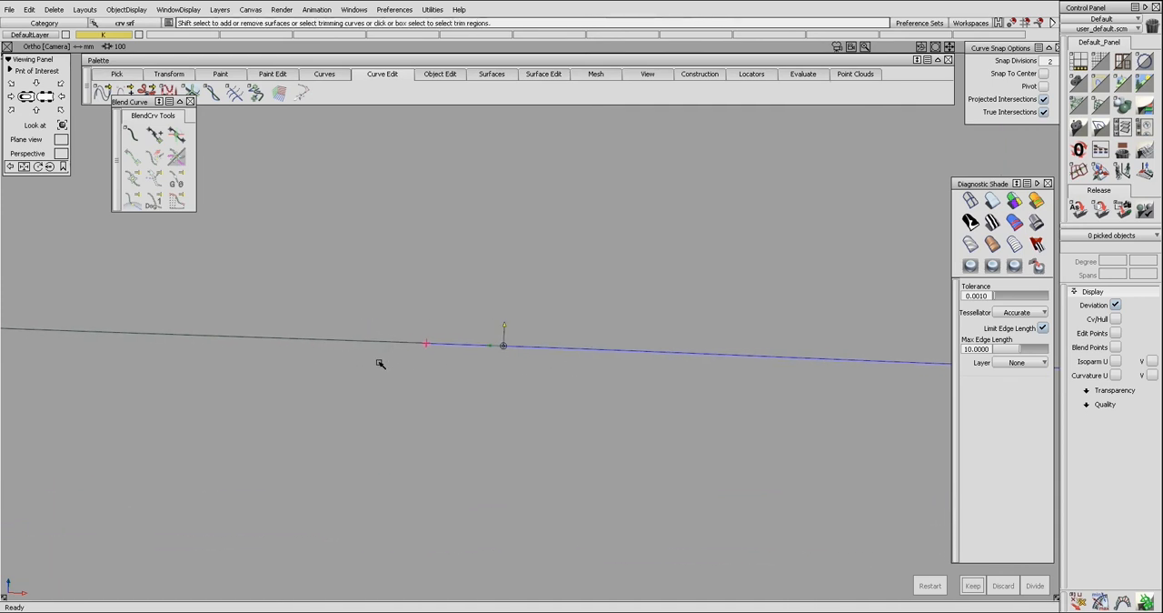
pyautogui.keyDown('ctrl'); pyautogui.keyDown('shift'); pyautogui.moveTo(374, 339); pyautogui.dragTo(365, 352, button='right'); pyautogui.keyUp('shift'); pyautogui.keyUp('ctrl')
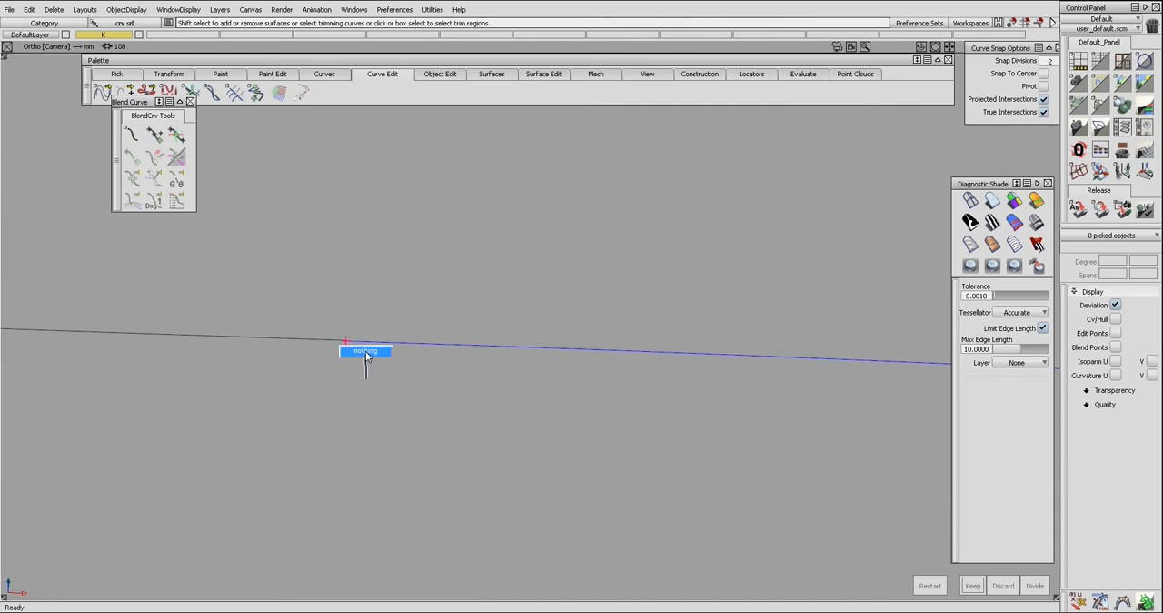
pyautogui.click(358, 344)
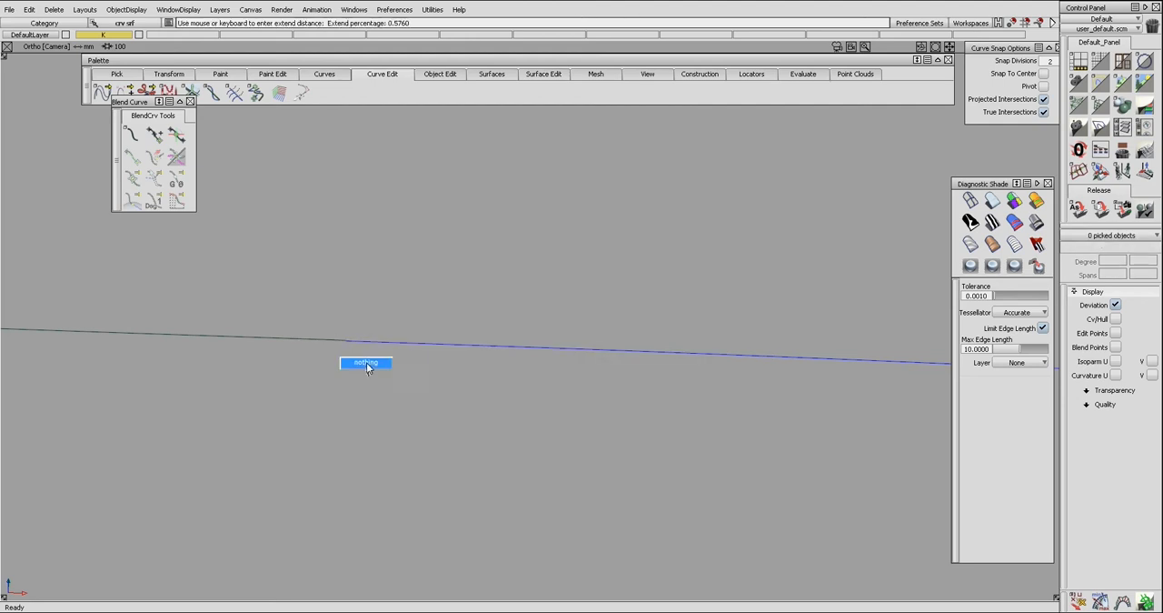
pyautogui.keyDown('alt'); pyautogui.keyDown('shift'); pyautogui.moveTo(347, 365); pyautogui.dragTo(314, 366, button='right'); pyautogui.keyUp('shift'); pyautogui.keyUp('alt')
pyautogui.keyDown('ctrl'); pyautogui.keyDown('shift'); pyautogui.moveTo(340, 391); pyautogui.dragTo(342, 370); pyautogui.keyUp('shift'); pyautogui.keyUp('ctrl')
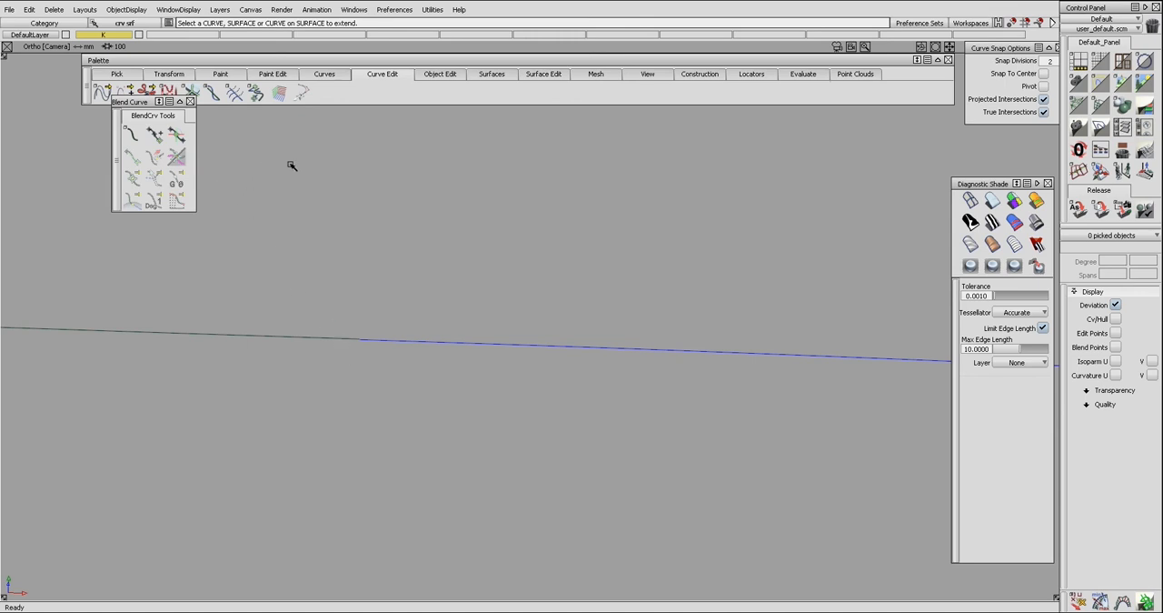
# Align the two curve-on-surface ends with Modify set to First, Position continuity and the Align by project type.
pyautogui.click(437, 75)
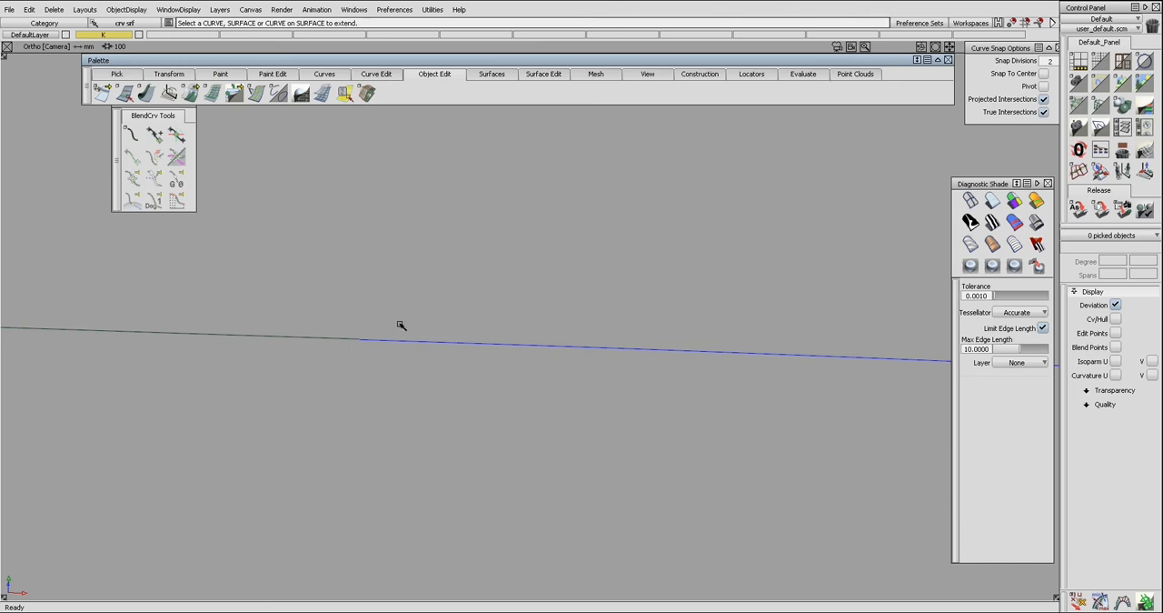
pyautogui.moveTo(194, 95); pyautogui.dragTo(191, 63)
pyautogui.click(245, 161)
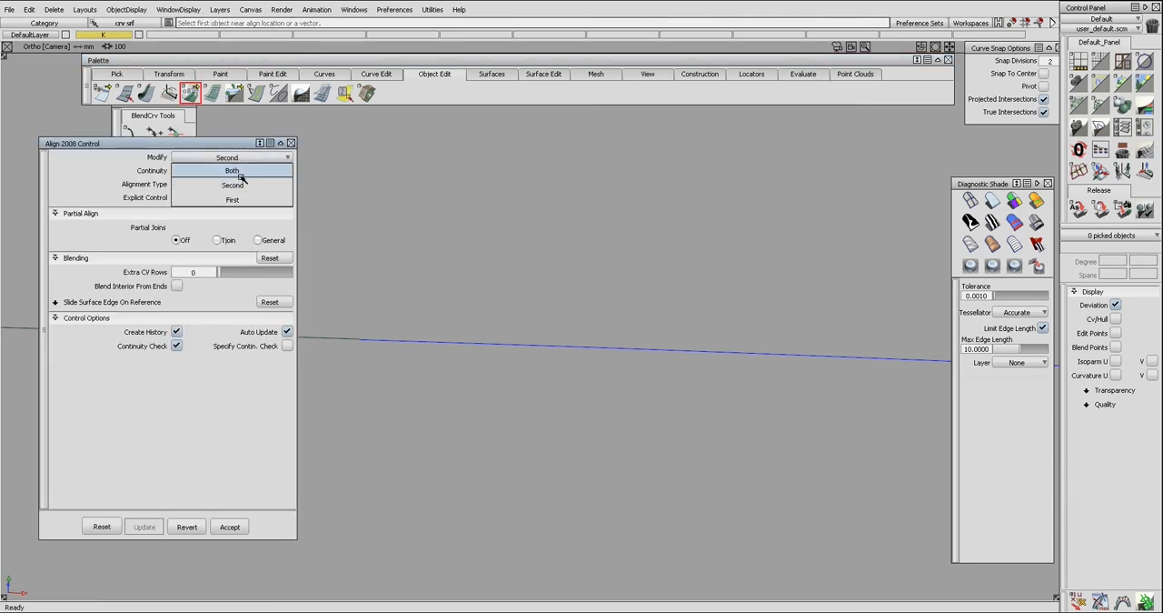
pyautogui.click(244, 198)
pyautogui.click(243, 190)
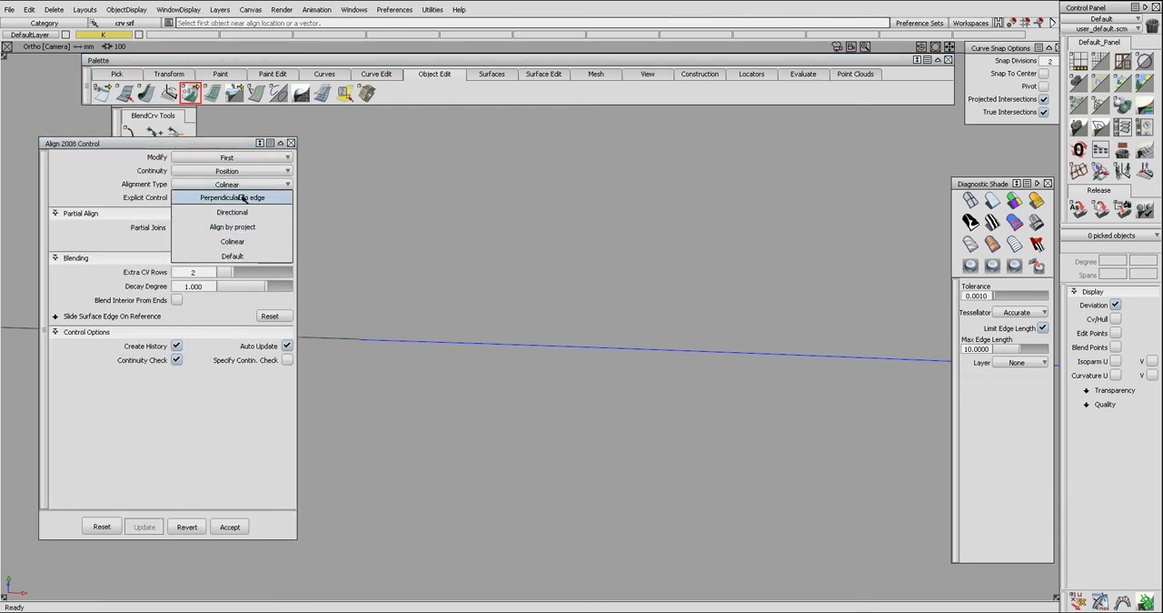
pyautogui.click(232, 228)
pyautogui.click(291, 143)
pyautogui.click(366, 338)
pyautogui.click(345, 339)
# Trim the lower surface along its curves on surface, keeping the region below the trim line.
pyautogui.keyDown('ctrl'); pyautogui.keyDown('shift'); pyautogui.moveTo(348, 347); pyautogui.dragTo(358, 356); pyautogui.keyUp('shift'); pyautogui.keyUp('ctrl')
pyautogui.keyDown('alt'); pyautogui.keyDown('shift'); pyautogui.moveTo(384, 340); pyautogui.dragTo(320, 314, button='right'); pyautogui.keyUp('shift'); pyautogui.keyUp('alt')
pyautogui.keyDown('alt'); pyautogui.keyDown('shift'); pyautogui.moveTo(452, 302); pyautogui.dragTo(243, 286, button='right'); pyautogui.keyUp('shift'); pyautogui.keyUp('alt')
pyautogui.keyDown('alt'); pyautogui.keyDown('shift'); pyautogui.moveTo(552, 304); pyautogui.dragTo(386, 269, button='middle'); pyautogui.keyUp('shift'); pyautogui.keyUp('alt')
pyautogui.click(394, 289)
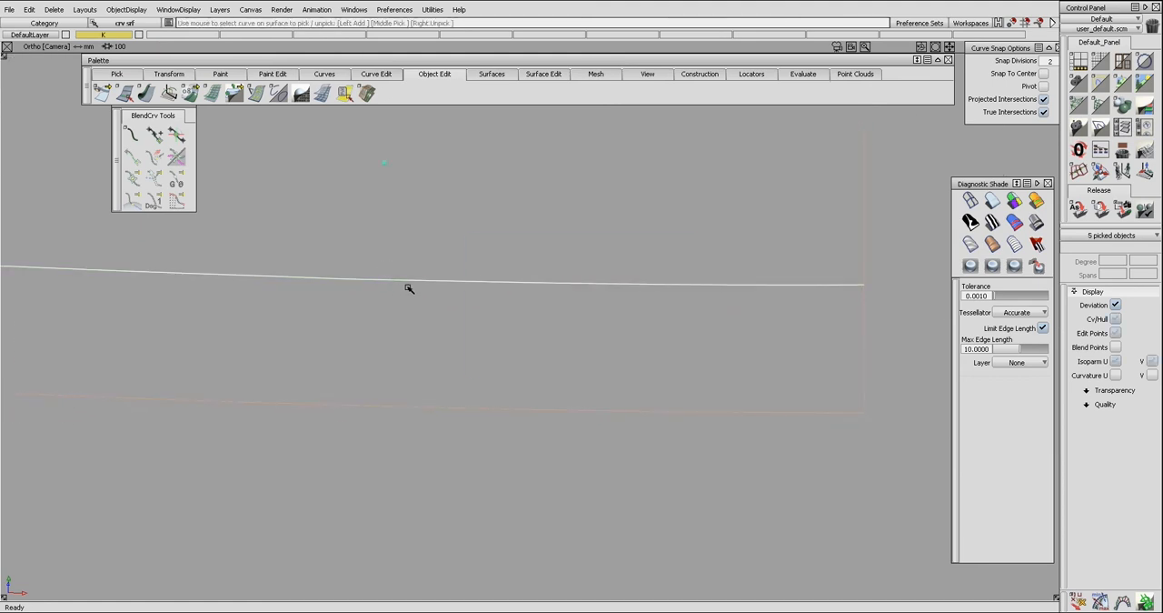
pyautogui.keyDown('alt'); pyautogui.keyDown('shift'); pyautogui.moveTo(350, 280); pyautogui.dragTo(389, 294, button='middle'); pyautogui.keyUp('shift'); pyautogui.keyUp('alt')
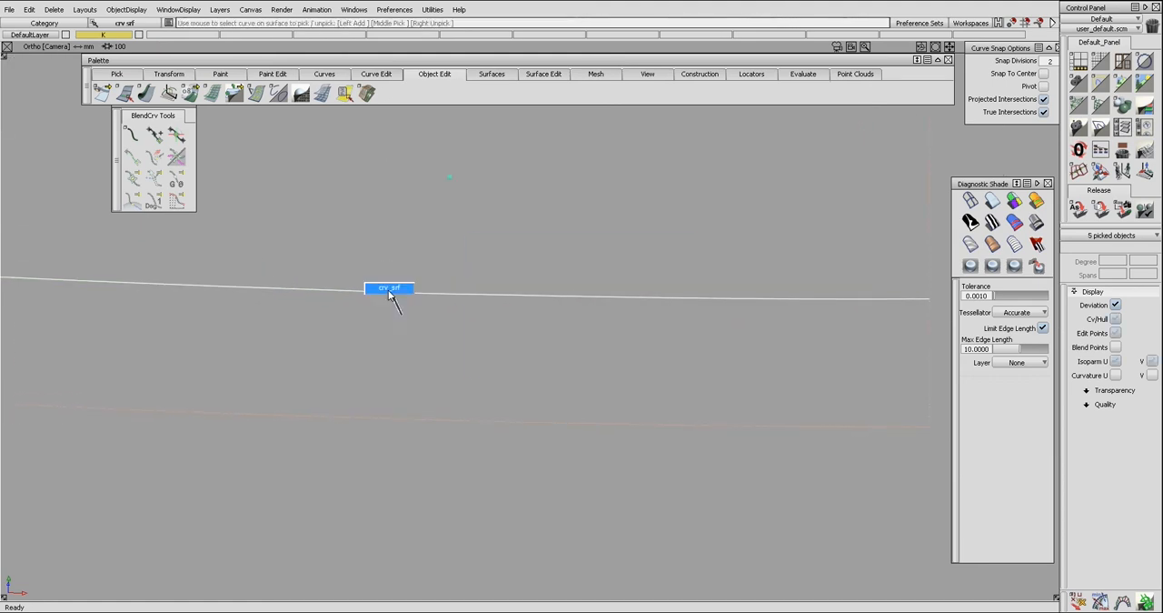
pyautogui.keyDown('ctrl'); pyautogui.keyDown('shift'); pyautogui.moveTo(384, 281); pyautogui.dragTo(358, 302, button='right'); pyautogui.keyUp('shift'); pyautogui.keyUp('ctrl')
pyautogui.click(351, 331)
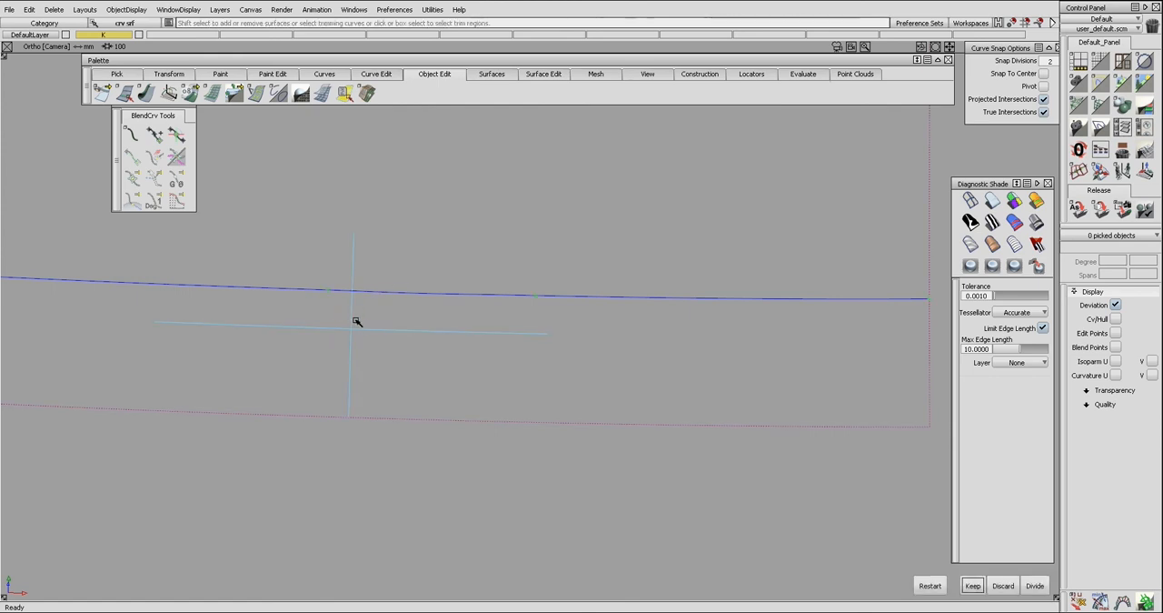
pyautogui.press('space')
# Trim away the part of the extension surface that projects past the lower surface's edge.
pyautogui.keyDown('ctrl'); pyautogui.keyDown('shift'); pyautogui.moveTo(299, 319); pyautogui.dragTo(357, 317); pyautogui.keyUp('shift'); pyautogui.keyUp('ctrl')
pyautogui.keyDown('alt'); pyautogui.keyDown('shift'); pyautogui.moveTo(436, 309); pyautogui.dragTo(442, 317, button='middle'); pyautogui.keyUp('shift'); pyautogui.keyUp('alt')
pyautogui.keyDown('alt'); pyautogui.keyDown('shift'); pyautogui.moveTo(442, 317); pyautogui.dragTo(448, 327); pyautogui.keyUp('shift'); pyautogui.keyUp('alt')
pyautogui.click(481, 293)
pyautogui.click(481, 293)
pyautogui.press('space')
# Build a surface fillet between the upper surfaces and the lower surface along their shared edge.
pyautogui.keyDown('alt'); pyautogui.keyDown('shift'); pyautogui.moveTo(546, 305); pyautogui.dragTo(590, 327); pyautogui.keyUp('shift'); pyautogui.keyUp('alt')
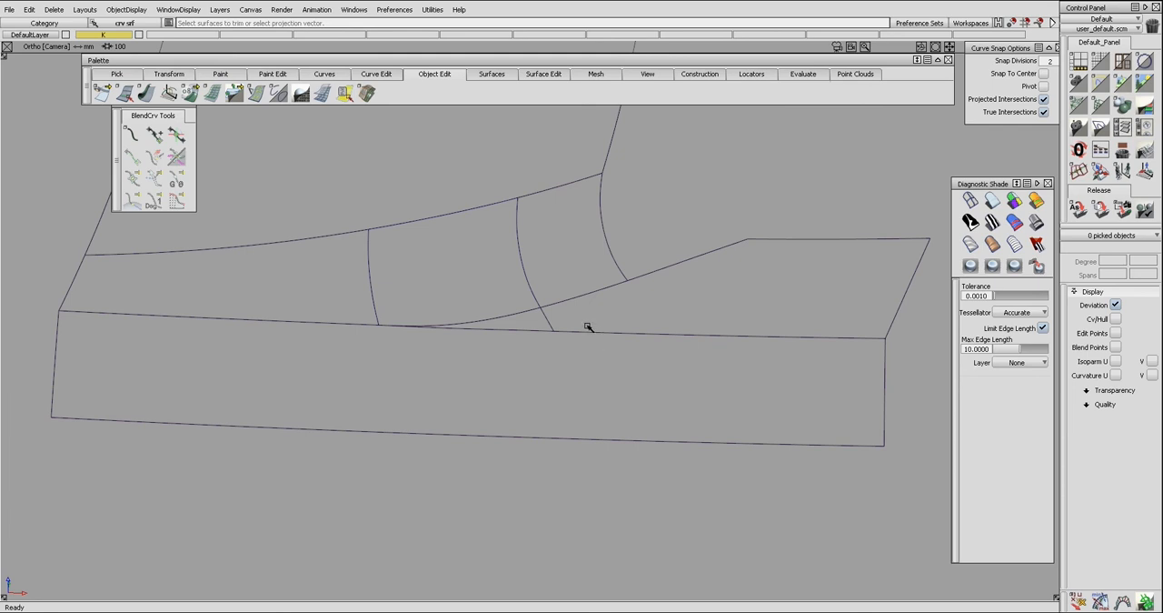
pyautogui.click(541, 335)
pyautogui.click(348, 323)
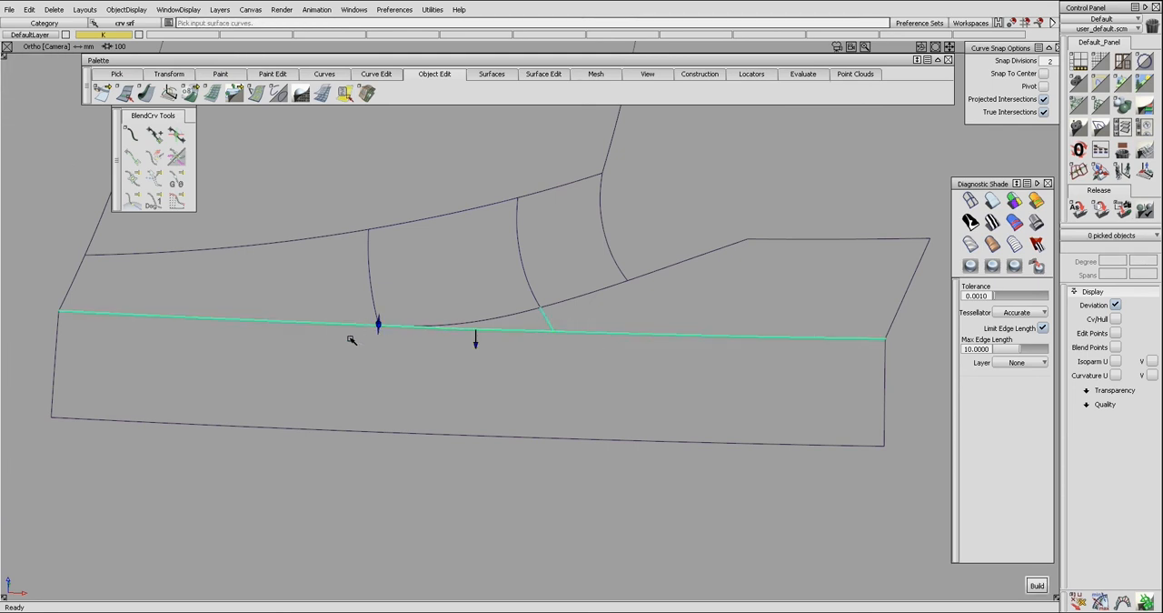
pyautogui.press('space')
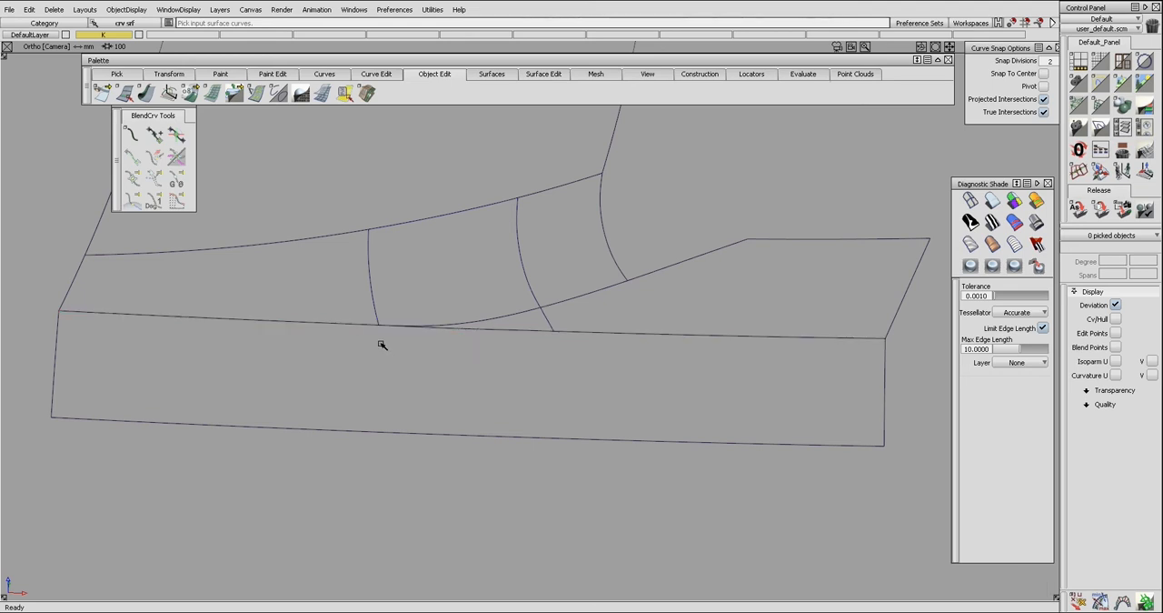
pyautogui.click(558, 333)
pyautogui.click(551, 348)
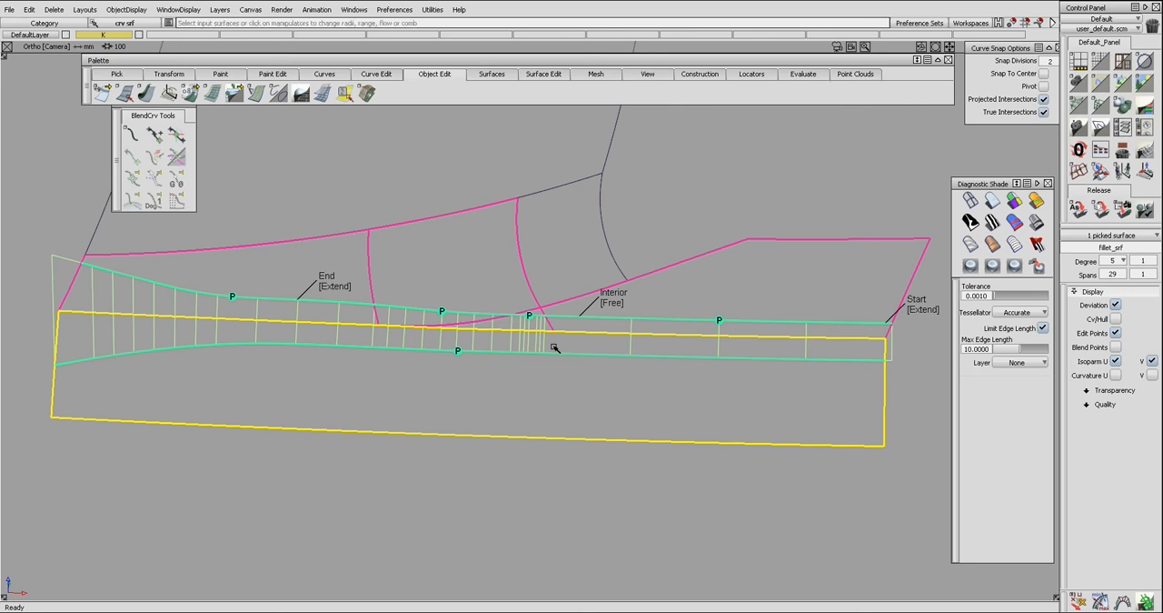
# Undo the last fillet change and inspect the narrower fillet along the shared edge from several angles.
pyautogui.hotkey('ctrl', 'z')
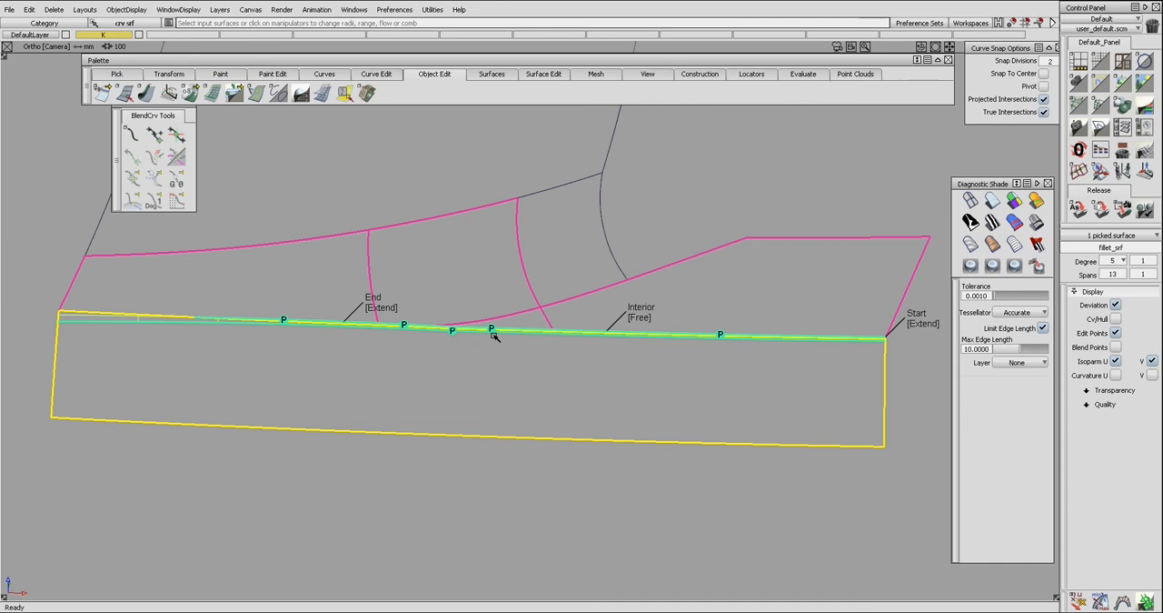
pyautogui.keyDown('alt'); pyautogui.keyDown('shift'); pyautogui.moveTo(433, 313); pyautogui.dragTo(498, 263); pyautogui.keyUp('shift'); pyautogui.keyUp('alt')
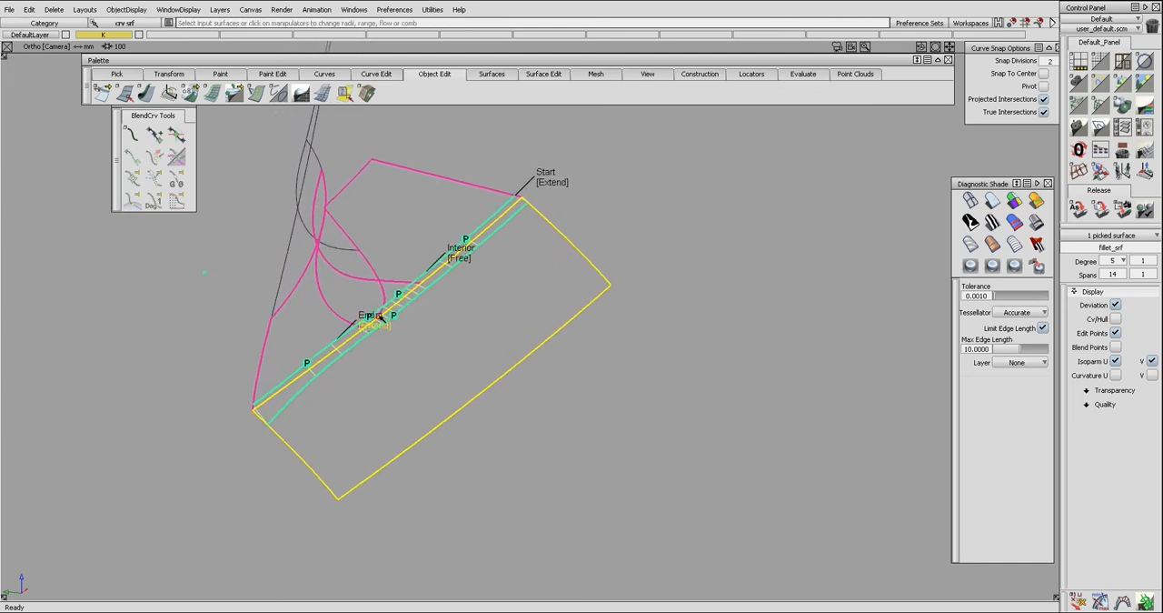
pyautogui.keyDown('alt'); pyautogui.keyDown('shift'); pyautogui.moveTo(296, 385); pyautogui.dragTo(293, 307); pyautogui.keyUp('shift'); pyautogui.keyUp('alt')
pyautogui.keyDown('alt'); pyautogui.keyDown('shift'); pyautogui.moveTo(458, 290); pyautogui.dragTo(290, 322); pyautogui.keyUp('shift'); pyautogui.keyUp('alt')
pyautogui.keyDown('alt'); pyautogui.keyDown('shift'); pyautogui.moveTo(422, 314); pyautogui.dragTo(264, 315); pyautogui.keyUp('shift'); pyautogui.keyUp('alt')
pyautogui.keyDown('alt'); pyautogui.keyDown('shift'); pyautogui.moveTo(392, 324); pyautogui.dragTo(155, 279); pyautogui.keyUp('shift'); pyautogui.keyUp('alt')
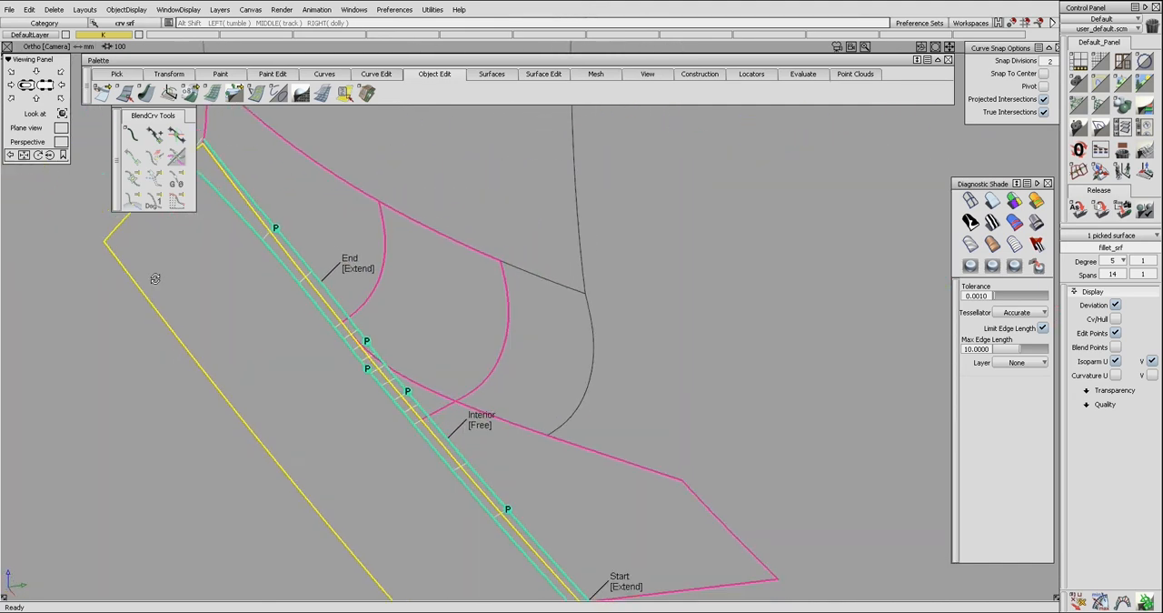
pyautogui.keyDown('alt'); pyautogui.keyDown('shift'); pyautogui.moveTo(336, 293); pyautogui.dragTo(257, 265); pyautogui.keyUp('shift'); pyautogui.keyUp('alt')
pyautogui.keyDown('alt'); pyautogui.keyDown('shift'); pyautogui.moveTo(317, 210); pyautogui.dragTo(328, 271); pyautogui.keyUp('shift'); pyautogui.keyUp('alt')
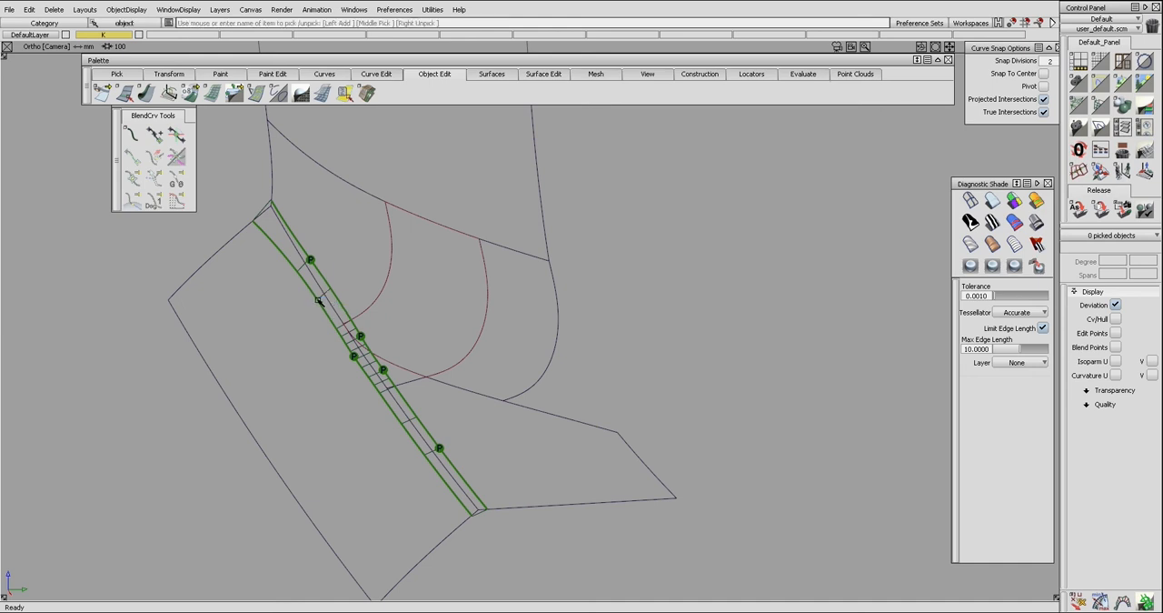
# Delete the fillet surface running along the shared edge.
pyautogui.click(319, 300)
pyautogui.click(327, 307)
pyautogui.keyDown('alt'); pyautogui.keyDown('shift'); pyautogui.moveTo(270, 306); pyautogui.dragTo(348, 337); pyautogui.keyUp('shift'); pyautogui.keyUp('alt')
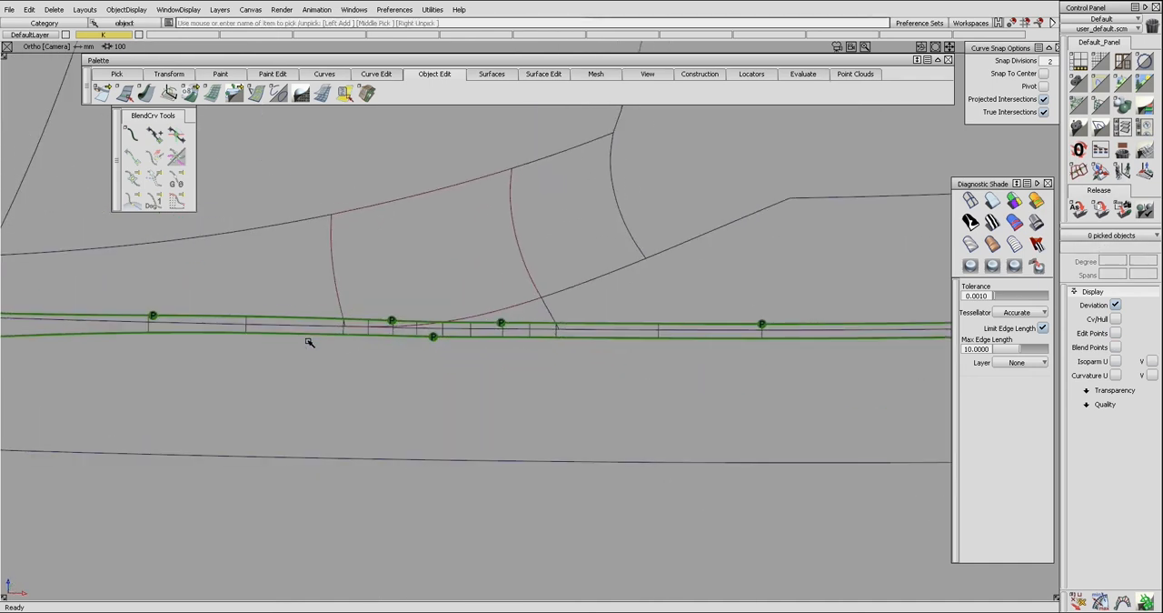
pyautogui.click(255, 329)
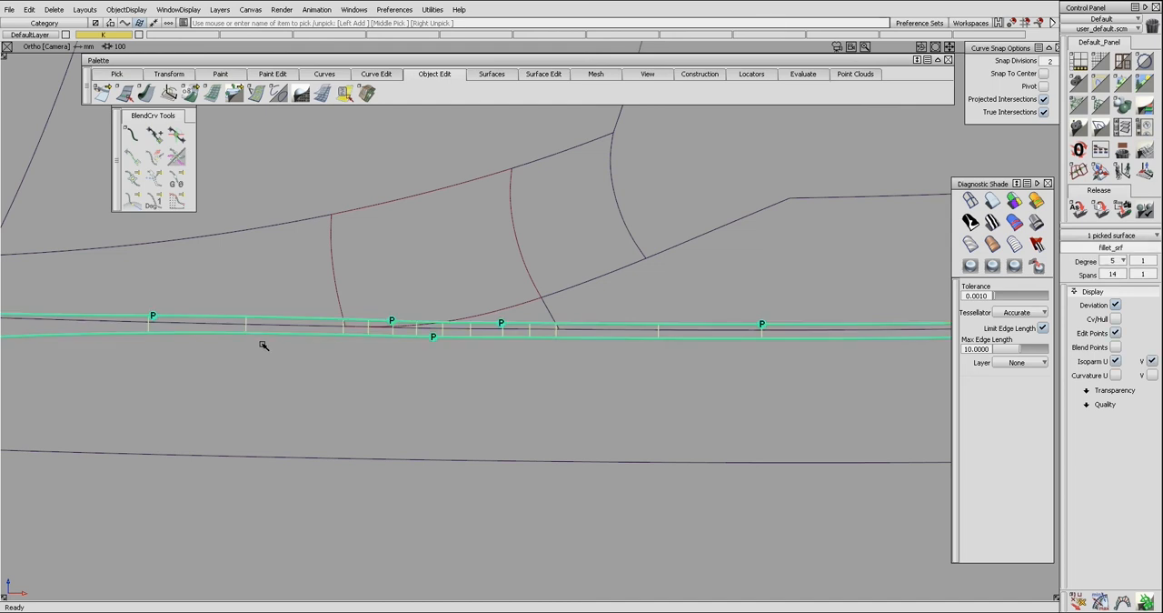
pyautogui.click(263, 346)
pyautogui.keyDown('alt'); pyautogui.keyDown('shift'); pyautogui.moveTo(279, 340); pyautogui.dragTo(431, 351); pyautogui.keyUp('shift'); pyautogui.keyUp('alt')
pyautogui.click(372, 353)
pyautogui.click(374, 331)
pyautogui.press('Delete')
# Trim the upper surfaces back to their curves on surface running just above the shared edge.
pyautogui.keyDown('alt'); pyautogui.keyDown('shift'); pyautogui.moveTo(509, 340); pyautogui.dragTo(446, 337); pyautogui.keyUp('shift'); pyautogui.keyUp('alt')
pyautogui.hotkey('ctrl', 'z')
pyautogui.hotkey('ctrl', 'z')
pyautogui.hotkey('ctrl', 'z')
pyautogui.hotkey('ctrl', 'z')
pyautogui.hotkey('ctrl', 'z')
pyautogui.hotkey('ctrl', 'z')
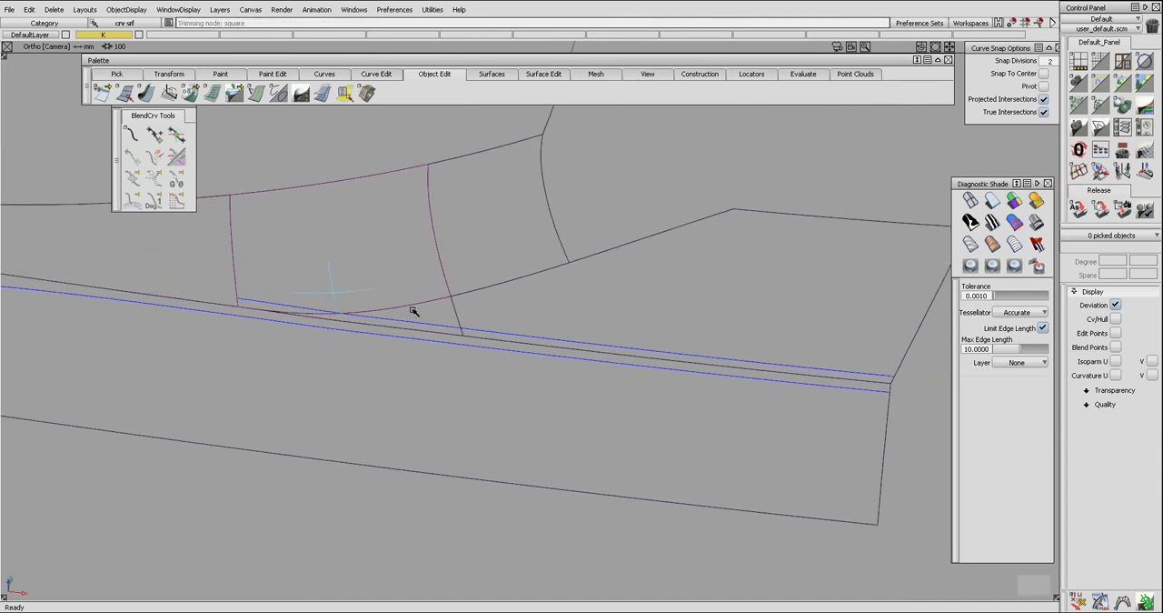
pyautogui.click(477, 318)
pyautogui.keyDown('alt'); pyautogui.keyDown('shift'); pyautogui.moveTo(527, 321); pyautogui.dragTo(442, 312); pyautogui.keyUp('shift'); pyautogui.keyUp('alt')
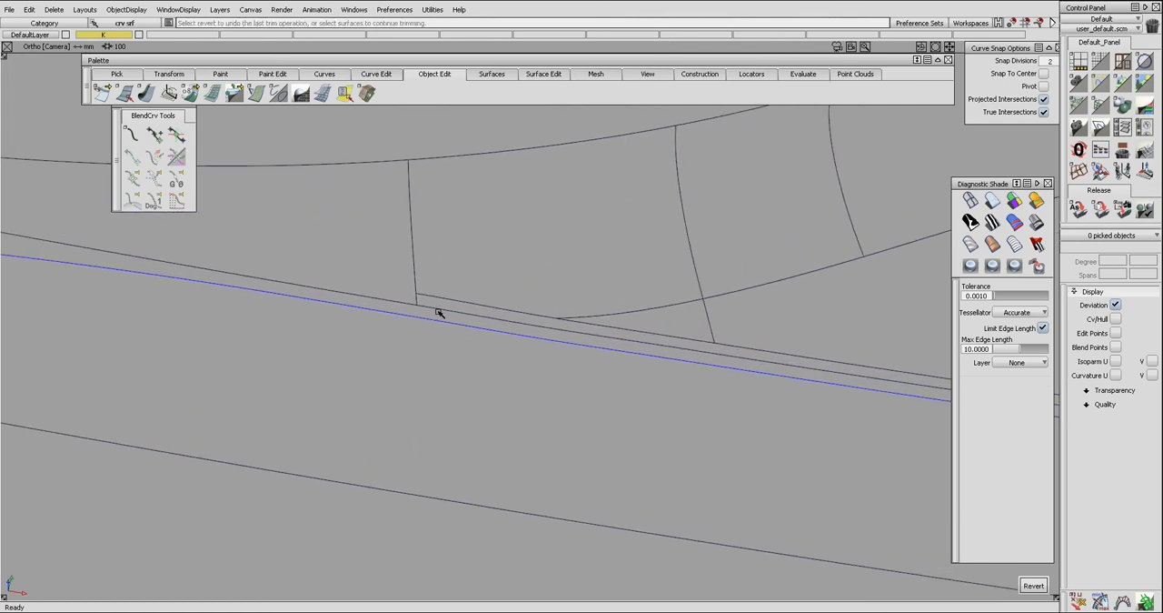
# Build a draft surface from the left vertical seam edge and extend its lower end about 16.6 mm past the shared edge.
pyautogui.click(416, 302)
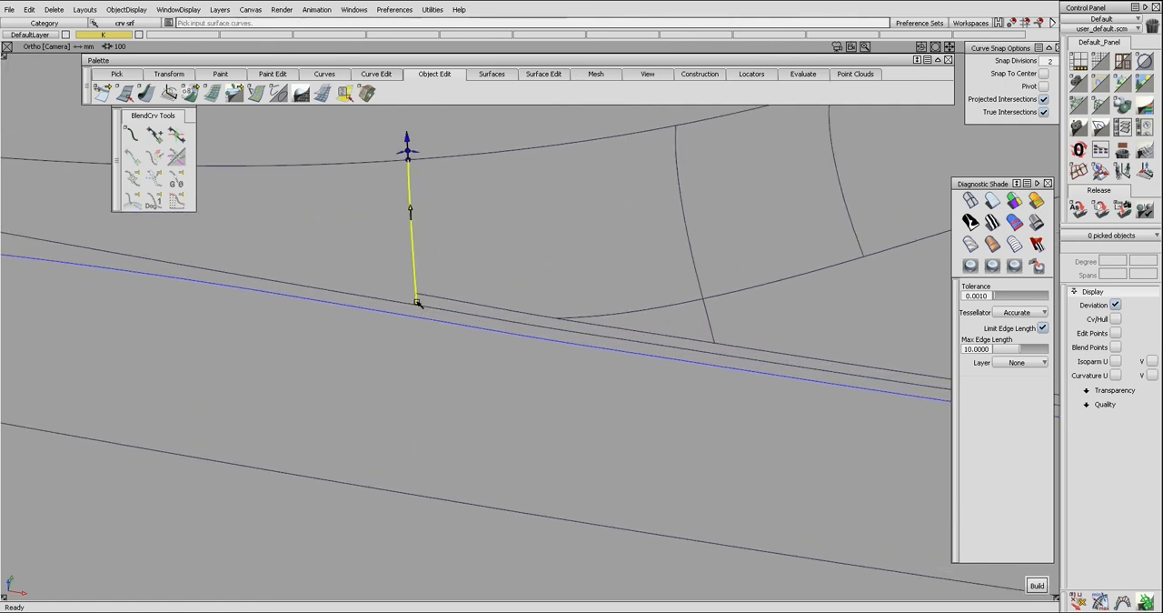
pyautogui.keyDown('alt'); pyautogui.keyDown('shift'); pyautogui.moveTo(354, 296); pyautogui.dragTo(504, 254); pyautogui.keyUp('shift'); pyautogui.keyUp('alt')
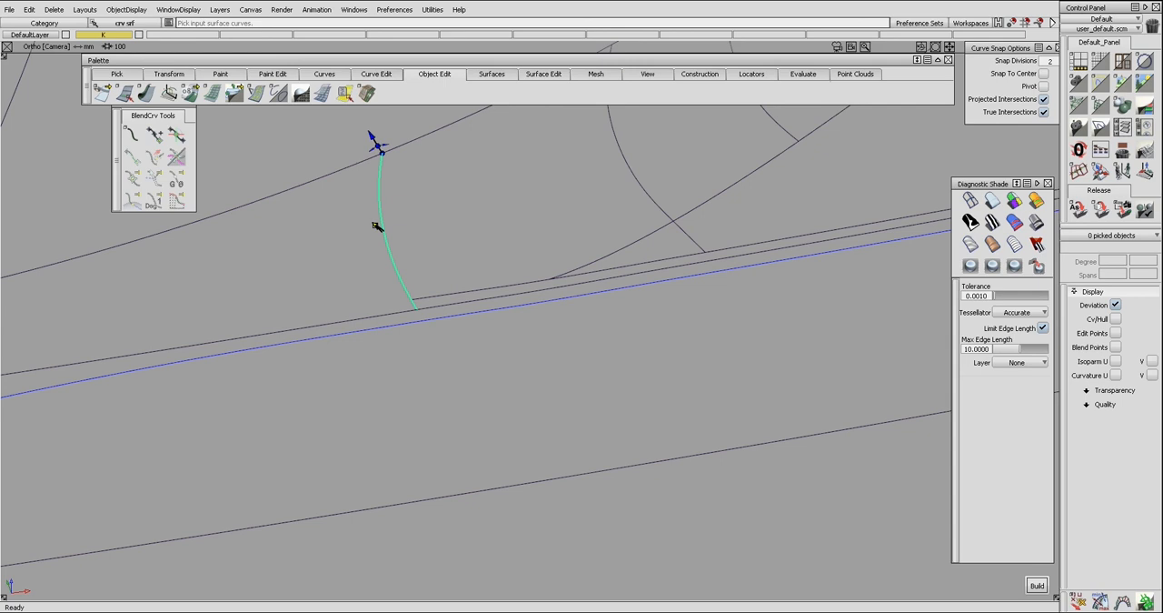
pyautogui.press('space')
pyautogui.press('e')
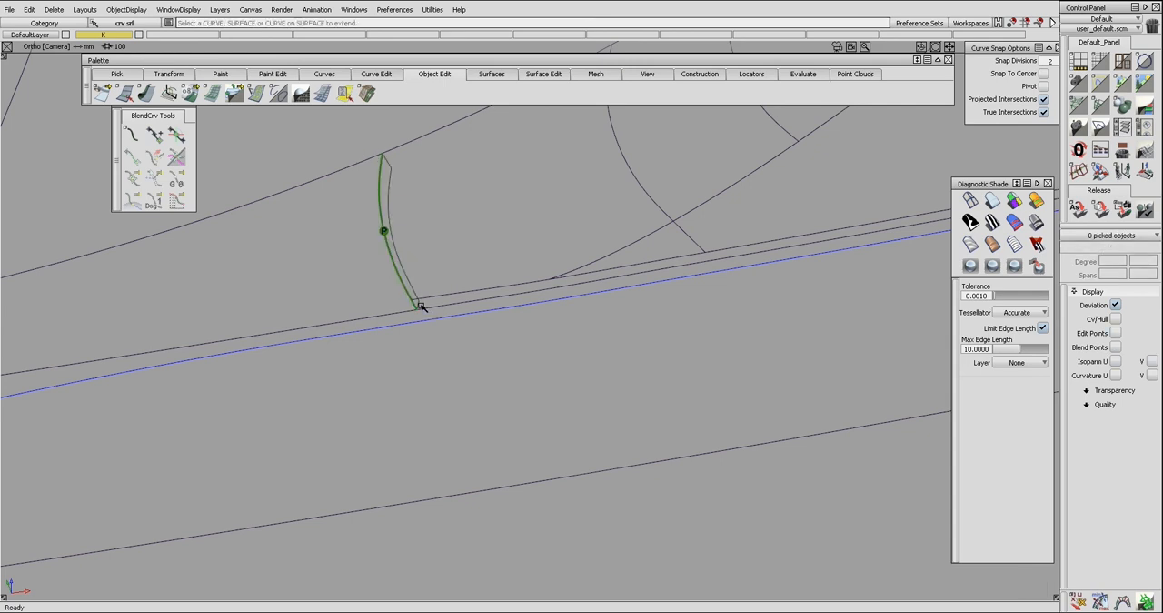
pyautogui.click(418, 306)
pyautogui.keyDown('alt'); pyautogui.keyDown('shift'); pyautogui.moveTo(527, 392); pyautogui.dragTo(940, 307); pyautogui.keyUp('shift'); pyautogui.keyUp('alt')
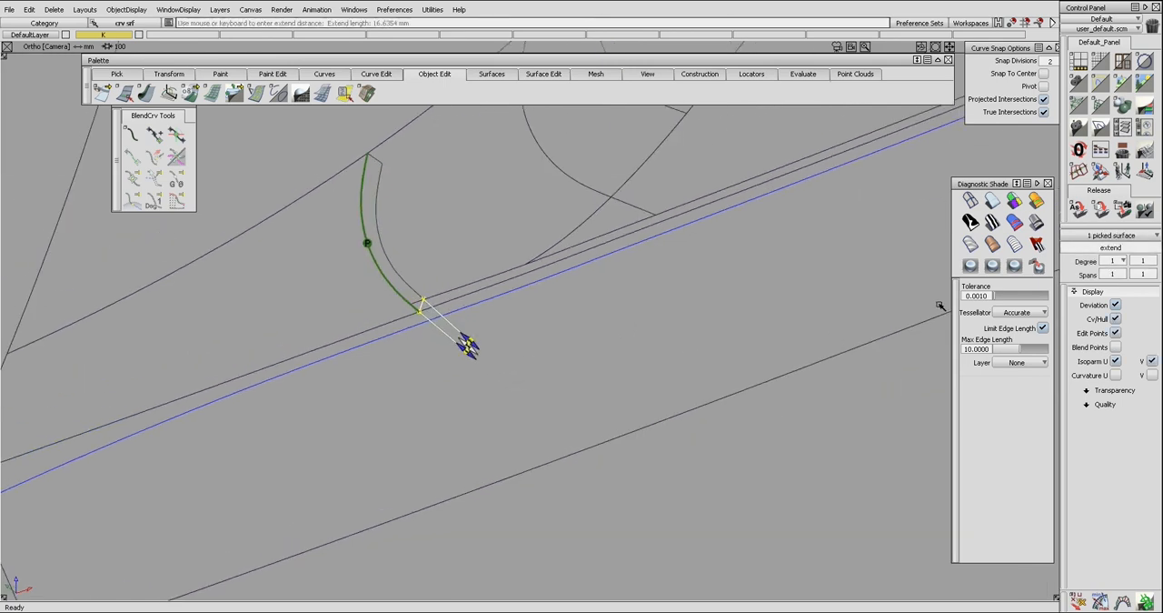
pyautogui.keyDown('ctrl'); pyautogui.keyDown('shift'); pyautogui.moveTo(366, 311); pyautogui.dragTo(430, 311); pyautogui.keyUp('shift'); pyautogui.keyUp('ctrl')
# Align the extension's end to the draft surface with Modify set to First, Curvature continuity and the Colinear alignment type.
pyautogui.press('a')
pyautogui.click(427, 307)
pyautogui.click(431, 313)
pyautogui.click(428, 311)
pyautogui.click(432, 331)
pyautogui.keyDown('ctrl'); pyautogui.keyDown('shift'); pyautogui.moveTo(434, 315); pyautogui.dragTo(439, 329); pyautogui.keyUp('shift'); pyautogui.keyUp('ctrl')
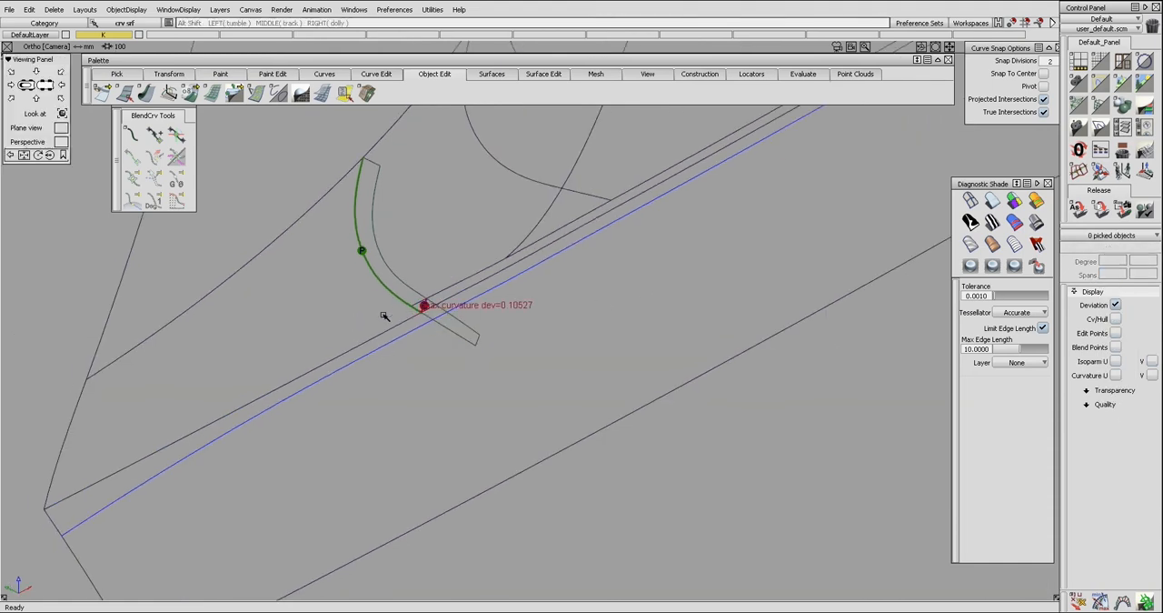
pyautogui.keyDown('alt'); pyautogui.keyDown('shift'); pyautogui.moveTo(385, 315); pyautogui.dragTo(439, 312, button='right'); pyautogui.keyUp('shift'); pyautogui.keyUp('alt')
pyautogui.keyDown('alt'); pyautogui.keyDown('shift'); pyautogui.moveTo(439, 313); pyautogui.dragTo(410, 326); pyautogui.keyUp('shift'); pyautogui.keyUp('alt')
# Review the alignment settings of the extension surface.
pyautogui.press('q')
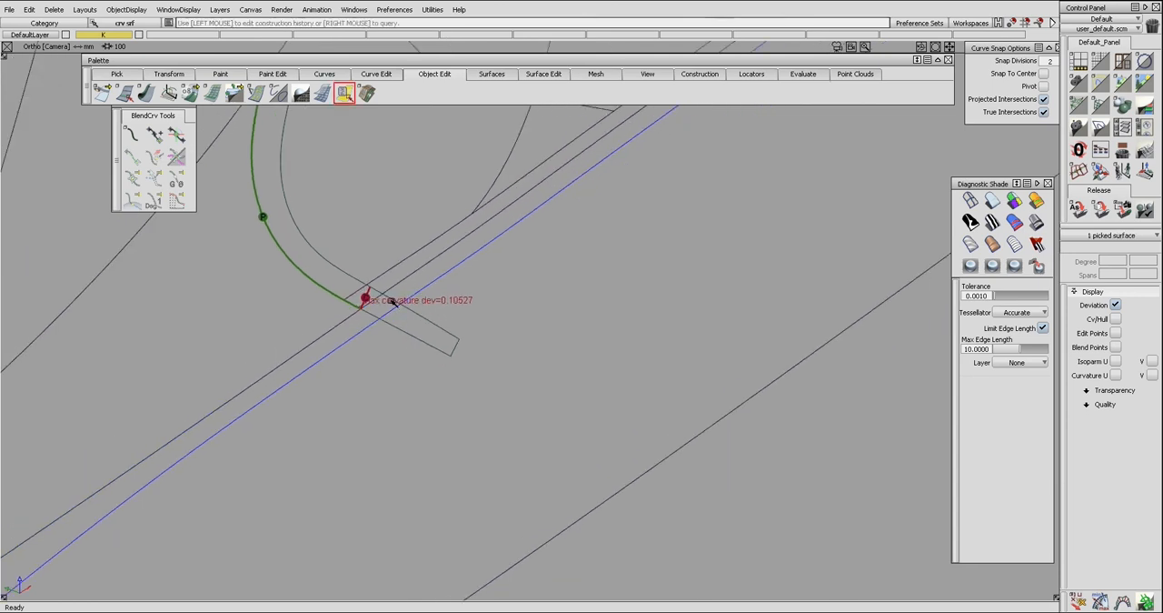
pyautogui.click(394, 303)
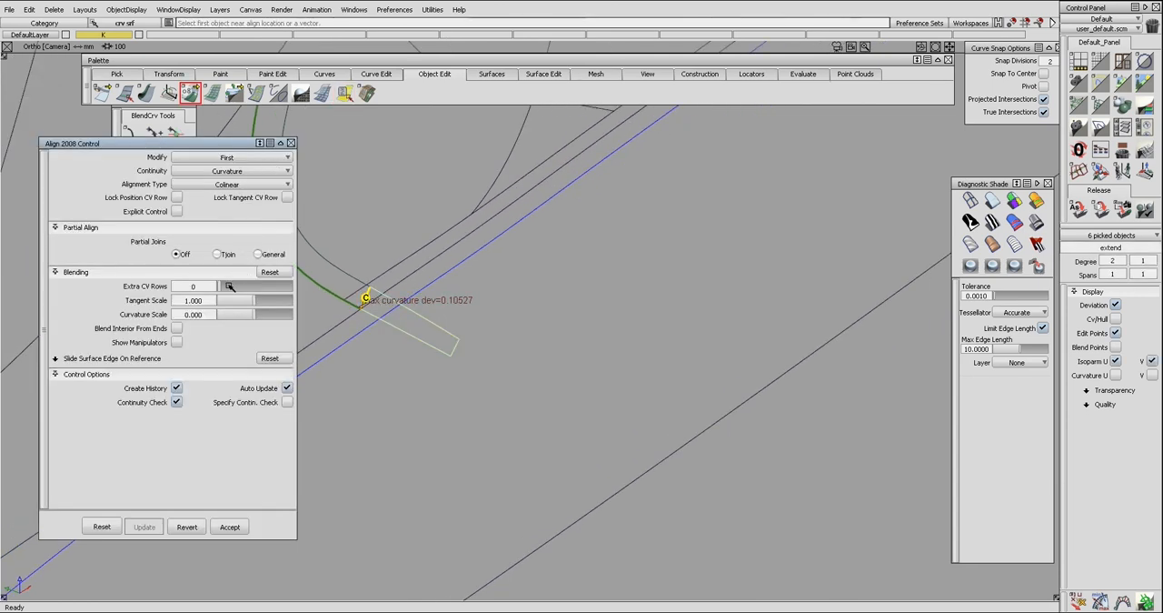
pyautogui.click(293, 143)
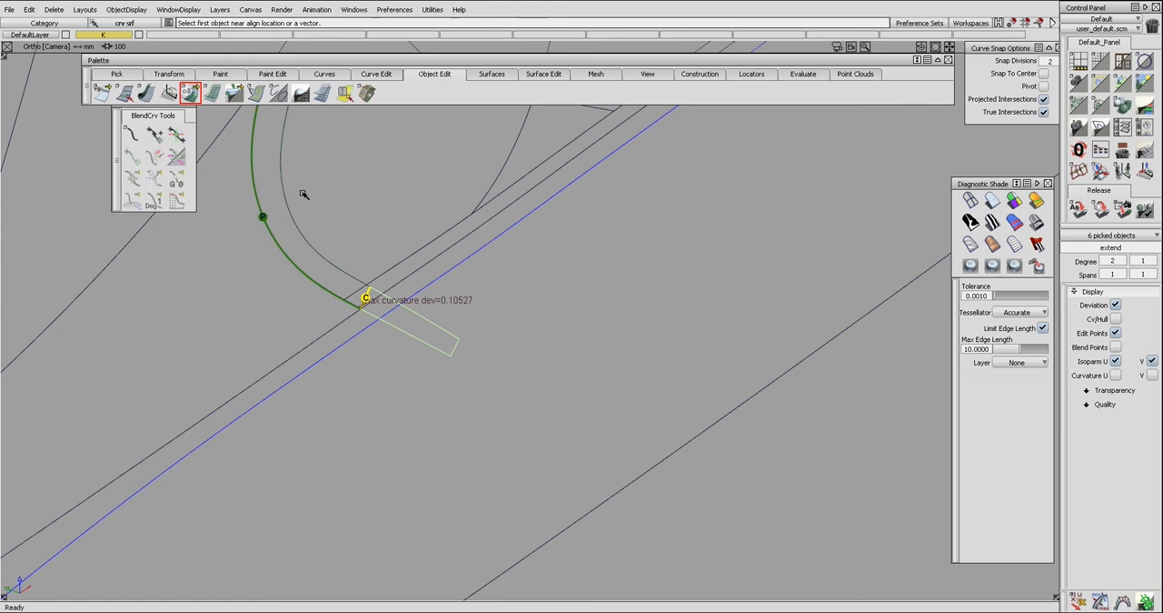
pyautogui.keyDown('ctrl'); pyautogui.keyDown('shift'); pyautogui.moveTo(304, 195); pyautogui.dragTo(303, 221); pyautogui.keyUp('shift'); pyautogui.keyUp('ctrl')
pyautogui.keyDown('alt'); pyautogui.keyDown('shift'); pyautogui.moveTo(304, 221); pyautogui.dragTo(314, 236, button='right'); pyautogui.keyUp('shift'); pyautogui.keyUp('alt')
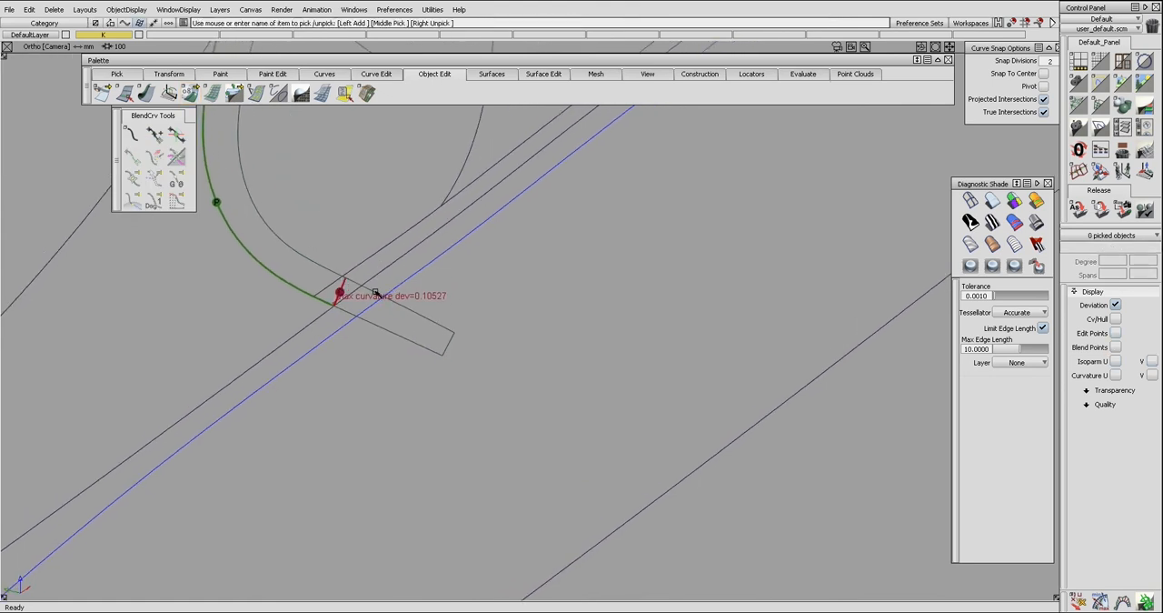
# Align the extension surface to the draft surface's end again and clear the continuity-check locators.
pyautogui.click(367, 292)
pyautogui.hotkey('alt', 'shift', 'd')
pyautogui.press('Return')
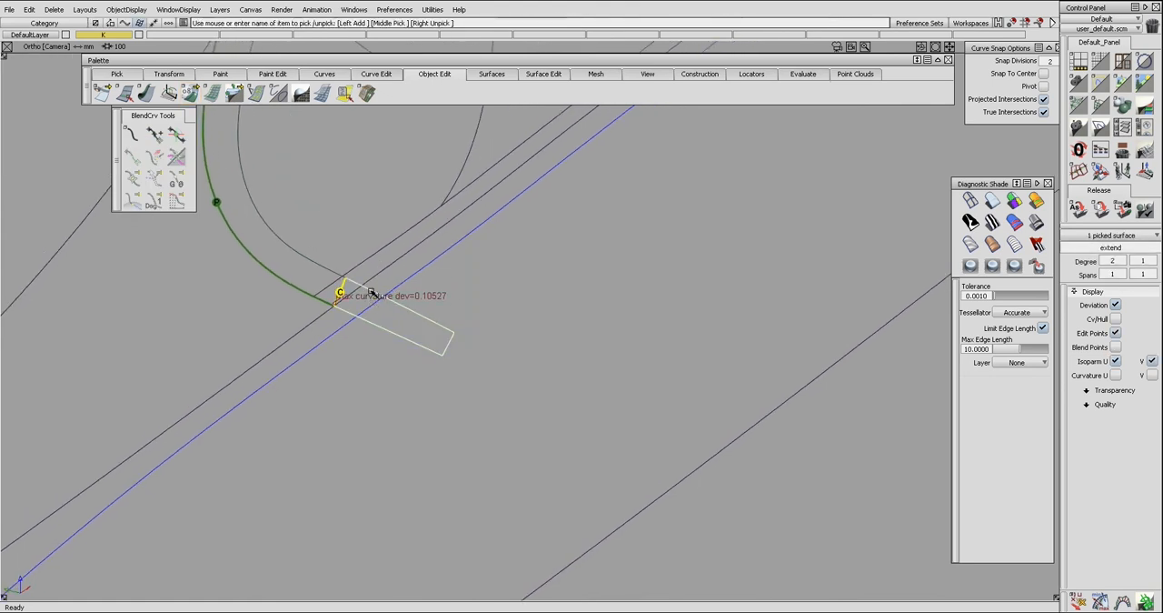
pyautogui.hotkey('ctrl', 'a')
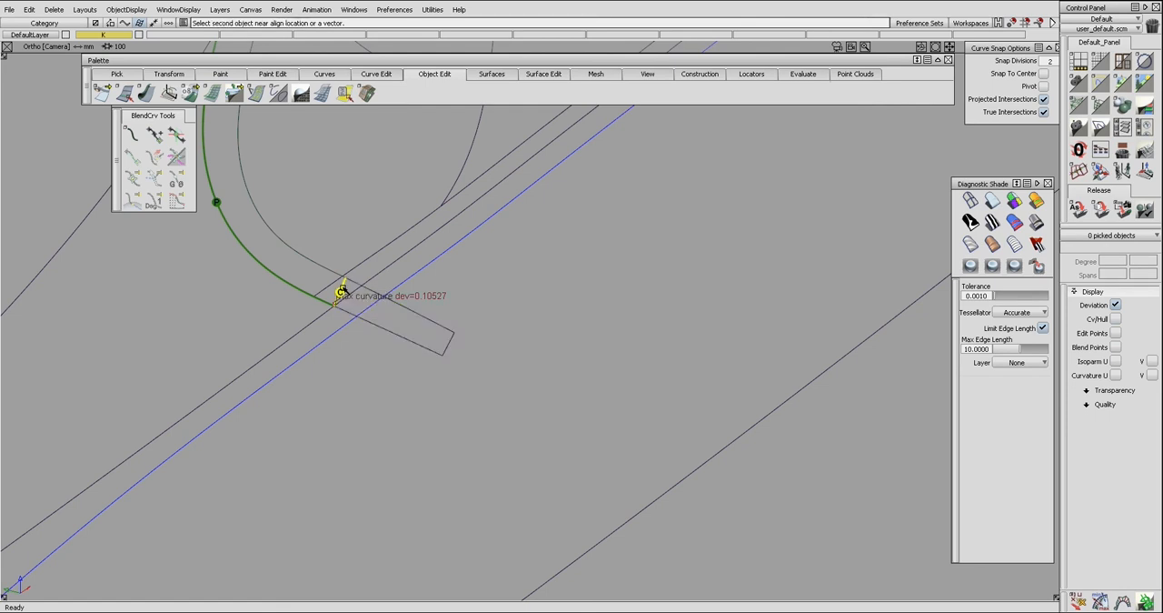
pyautogui.keyDown('alt'); pyautogui.keyDown('shift'); pyautogui.moveTo(429, 285); pyautogui.dragTo(367, 234); pyautogui.keyUp('shift'); pyautogui.keyUp('alt')
pyautogui.hotkey('ctrl', 'shift', 'l')
# Extend the long side of the extension surface so it widens across the lower surface.
pyautogui.hotkey('ctrl', 'e')
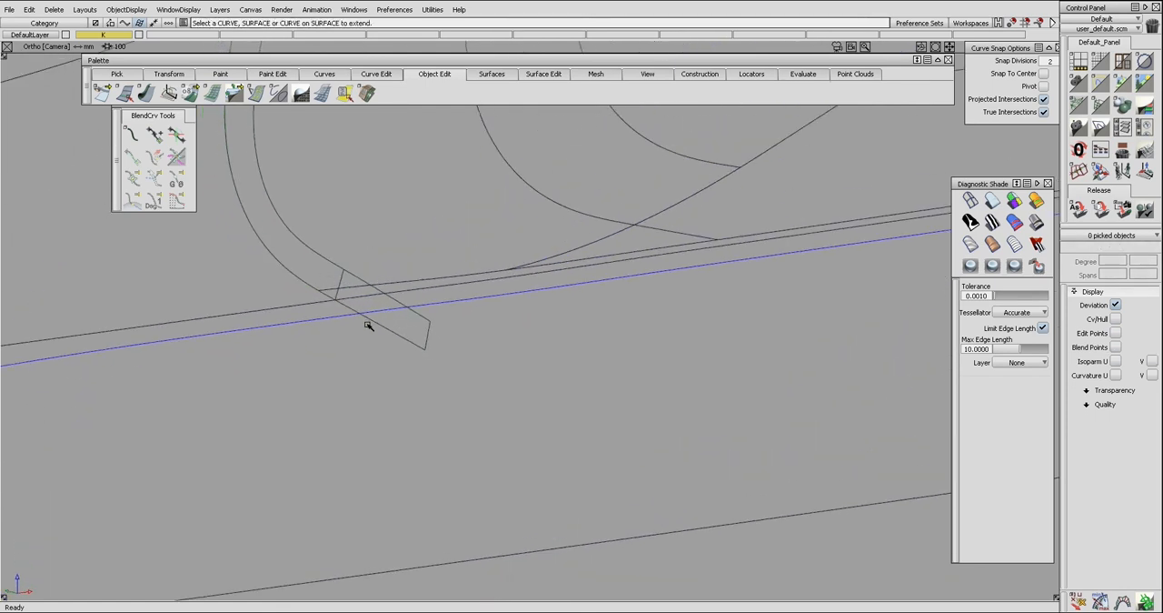
pyautogui.click(380, 329)
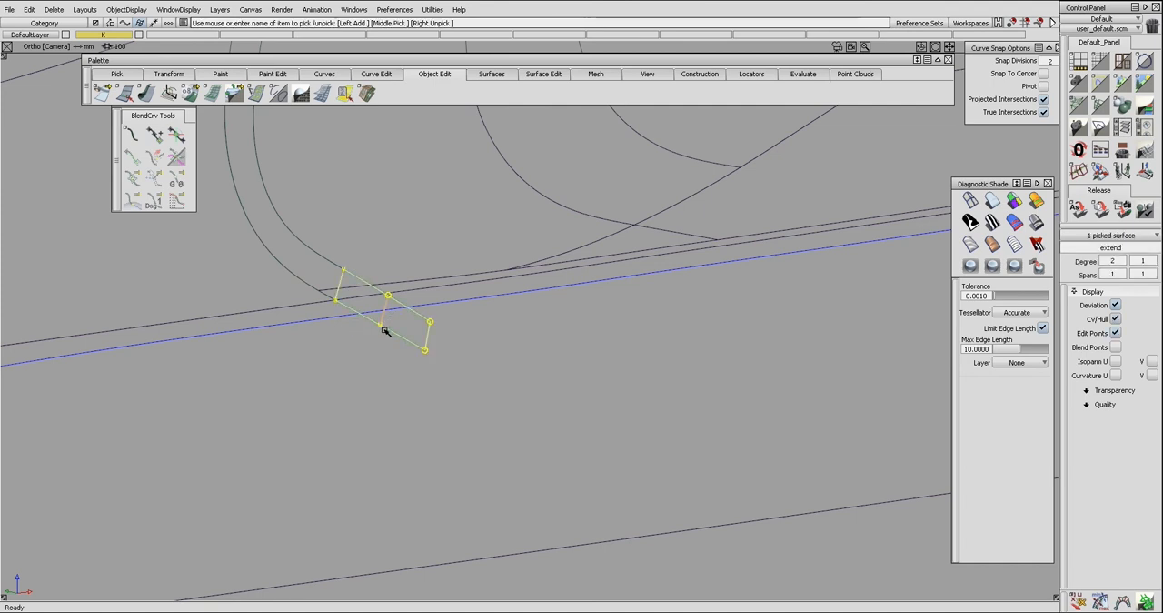
pyautogui.click(389, 323)
pyautogui.hotkey('ctrl', 'r')
pyautogui.click(402, 337)
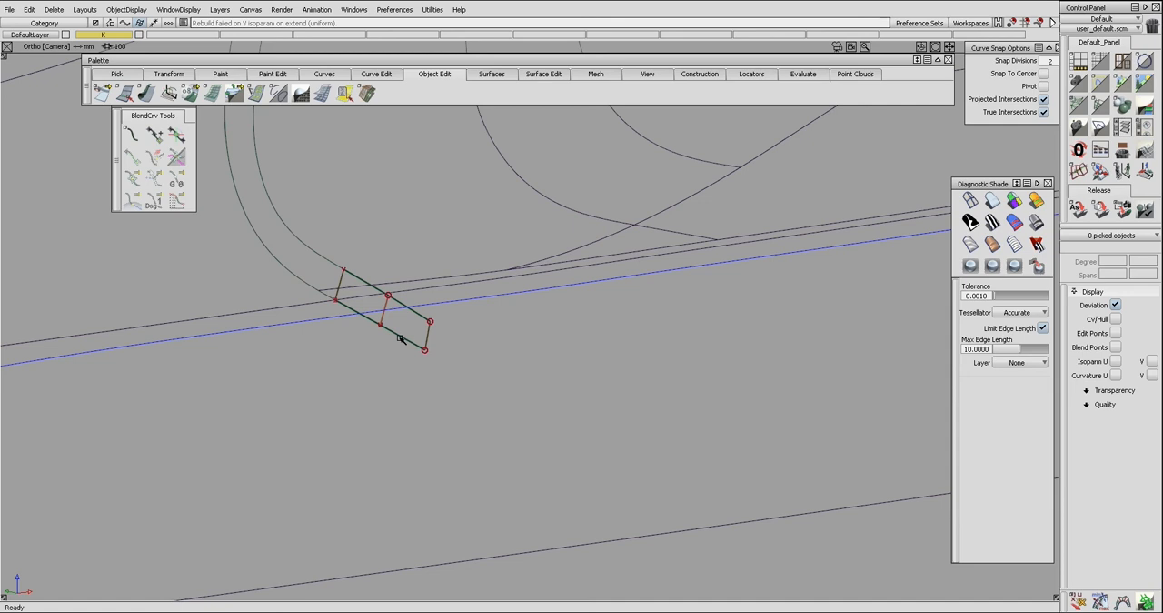
pyautogui.click(401, 339)
pyautogui.hotkey('alt', 'shift')
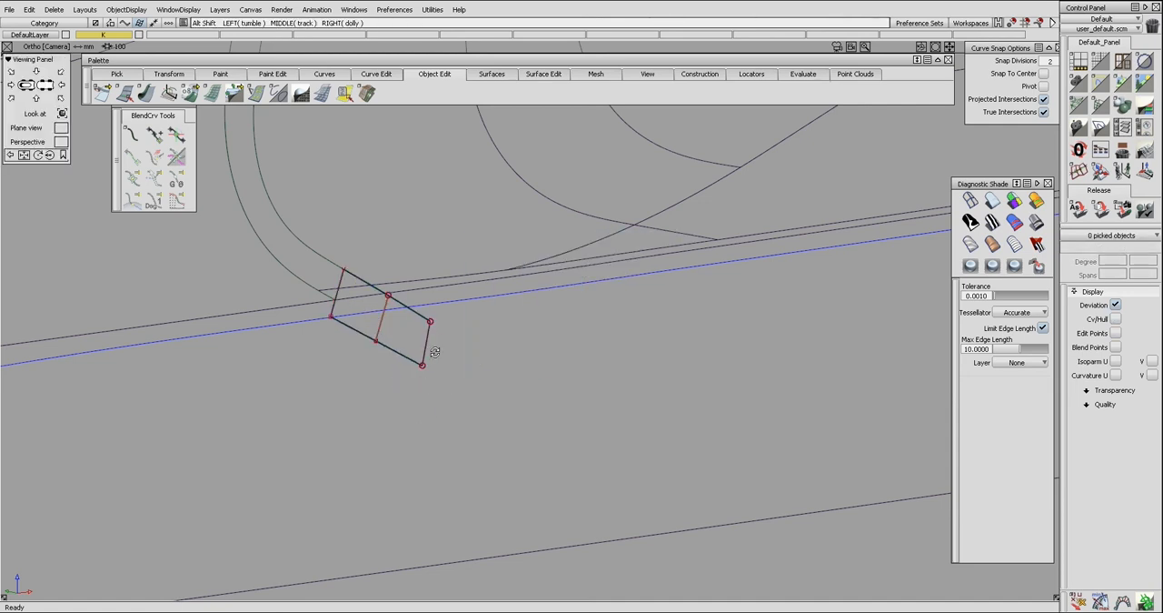
# Intersect the widened extension surface with the lower surface to create a crossing curve on surface.
pyautogui.keyDown('alt'); pyautogui.keyDown('shift'); pyautogui.moveTo(438, 347); pyautogui.dragTo(416, 390); pyautogui.keyUp('shift'); pyautogui.keyUp('alt')
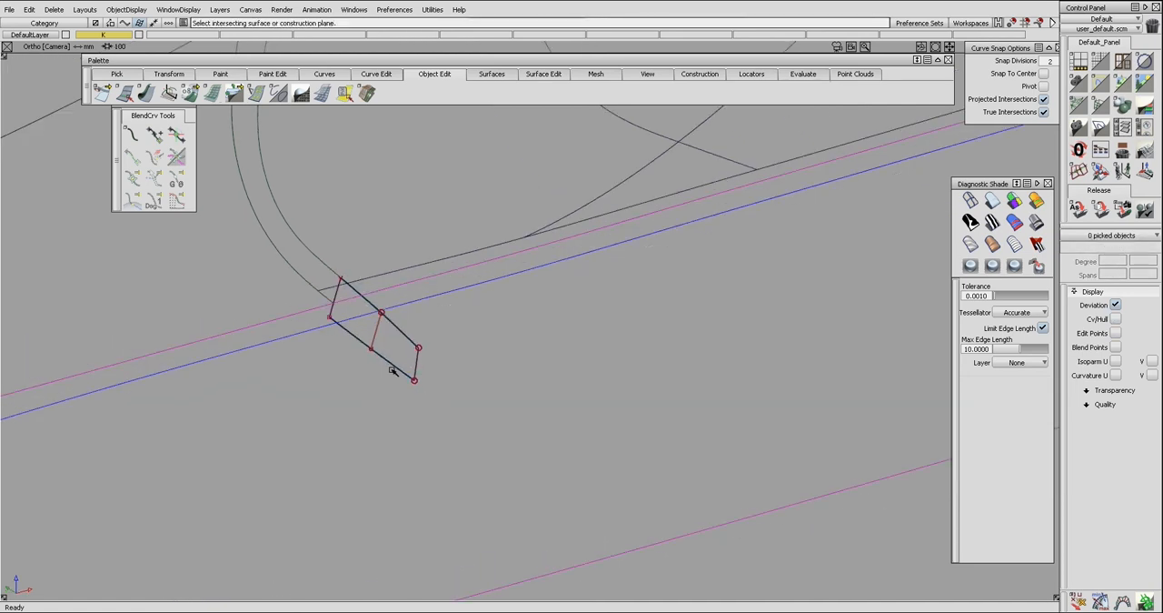
pyautogui.click(397, 368)
pyautogui.press('Return')
# Trim the lower surface's long curve on surface at the crossing curve, removing the portion left of it.
pyautogui.keyDown('alt'); pyautogui.keyDown('shift'); pyautogui.moveTo(402, 372); pyautogui.dragTo(318, 360); pyautogui.keyUp('shift'); pyautogui.keyUp('alt')
pyautogui.press('s')
pyautogui.click(370, 318)
pyautogui.click(341, 333)
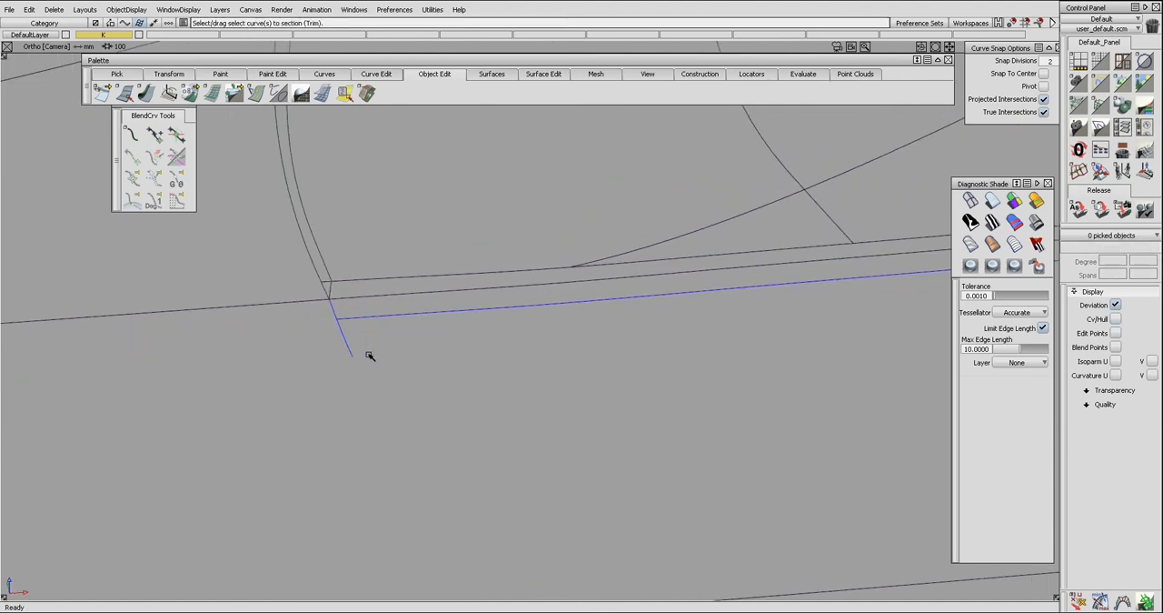
# Delete the crossing curve on surface and the helper draft surface at the left seam.
pyautogui.keyDown('ctrl'); pyautogui.keyDown('shift'); pyautogui.moveTo(367, 353); pyautogui.dragTo(318, 329); pyautogui.keyUp('shift'); pyautogui.keyUp('ctrl')
pyautogui.moveTo(333, 328); pyautogui.dragTo(351, 339)
pyautogui.press('Delete')
pyautogui.press('Return')
pyautogui.keyDown('ctrl'); pyautogui.keyDown('shift'); pyautogui.moveTo(349, 263); pyautogui.dragTo(332, 280); pyautogui.keyUp('shift'); pyautogui.keyUp('ctrl')
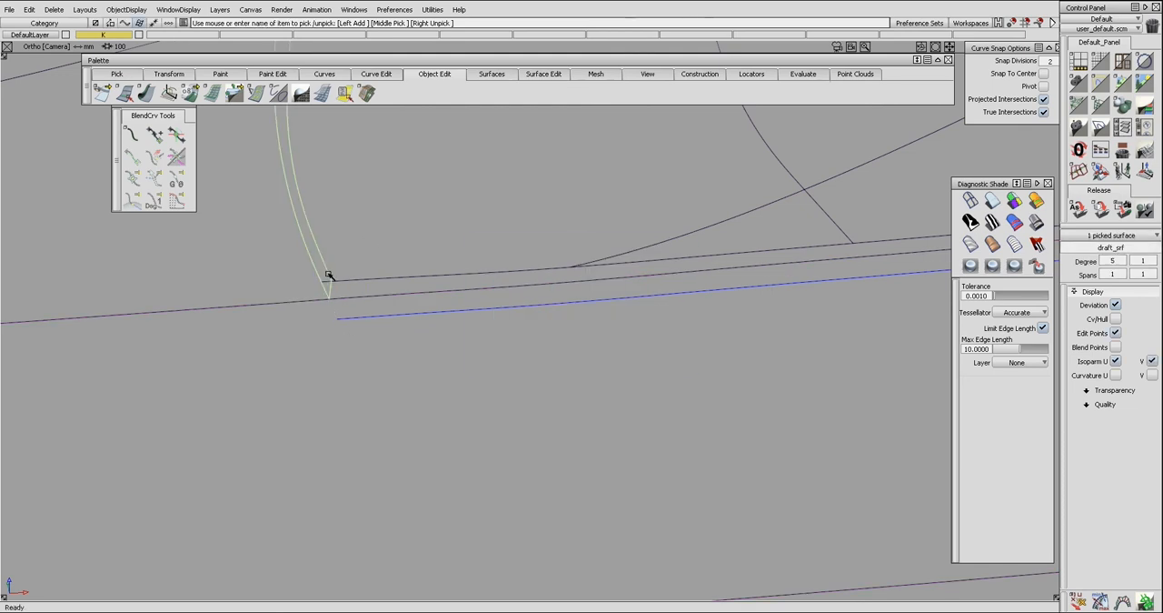
pyautogui.keyDown('alt'); pyautogui.keyDown('shift'); pyautogui.moveTo(416, 288); pyautogui.dragTo(340, 299, button='right'); pyautogui.keyUp('shift'); pyautogui.keyUp('alt')
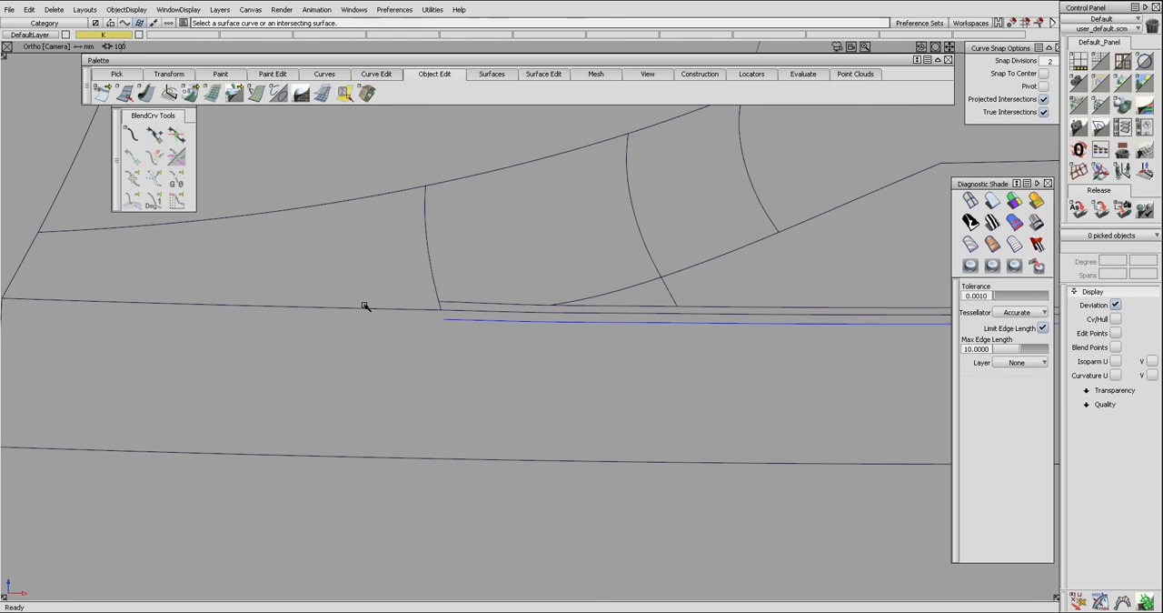
# Create a tubular offset of radius 3.00 along the shared edge between the left upper surface and the lower surface.
pyautogui.click(363, 307)
pyautogui.keyDown('alt'); pyautogui.keyDown('shift'); pyautogui.moveTo(36, 306); pyautogui.dragTo(128, 300, button='middle'); pyautogui.keyUp('shift'); pyautogui.keyUp('alt')
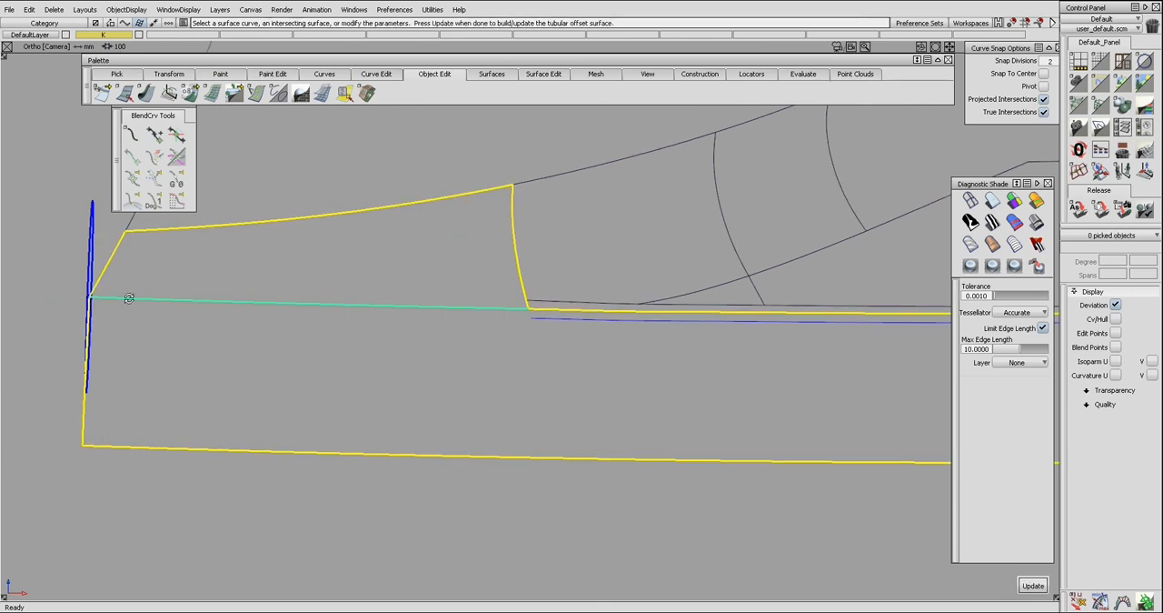
pyautogui.keyDown('alt'); pyautogui.keyDown('shift'); pyautogui.moveTo(128, 300); pyautogui.dragTo(102, 325); pyautogui.keyUp('shift'); pyautogui.keyUp('alt')
pyautogui.click(96, 314)
pyautogui.press('Return')
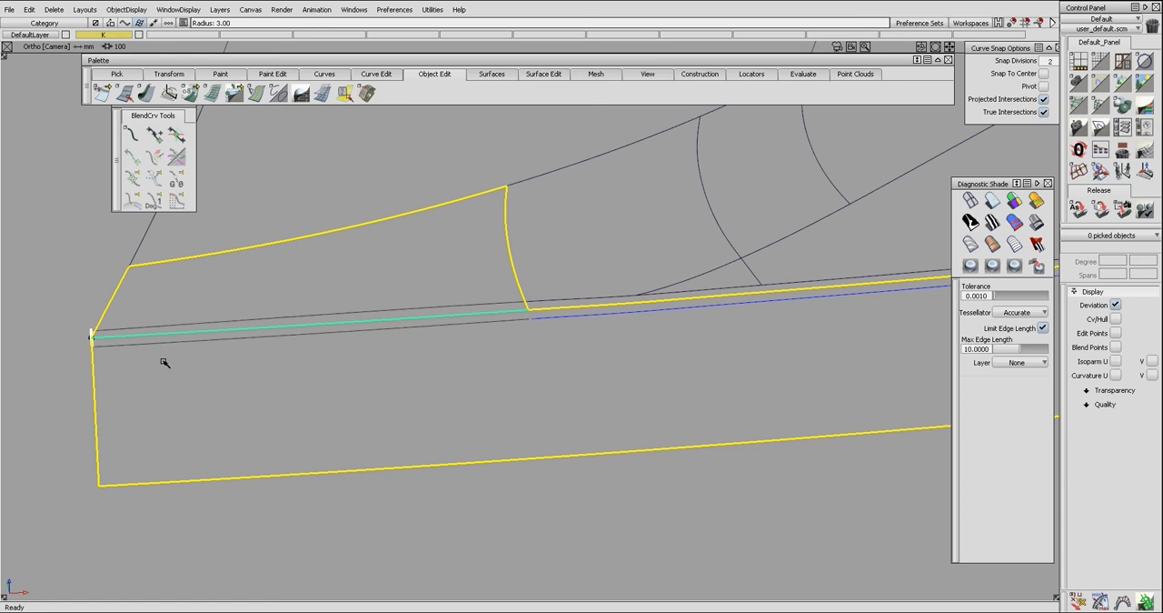
pyautogui.press('space')
# Extend the lower surface's curve on surface at the left seam, accepting removal of its construction history.
pyautogui.keyDown('alt'); pyautogui.keyDown('shift'); pyautogui.moveTo(385, 301); pyautogui.dragTo(350, 328); pyautogui.keyUp('shift'); pyautogui.keyUp('alt')
pyautogui.keyDown('alt'); pyautogui.keyDown('shift'); pyautogui.moveTo(519, 318); pyautogui.dragTo(381, 337); pyautogui.keyUp('shift'); pyautogui.keyUp('alt')
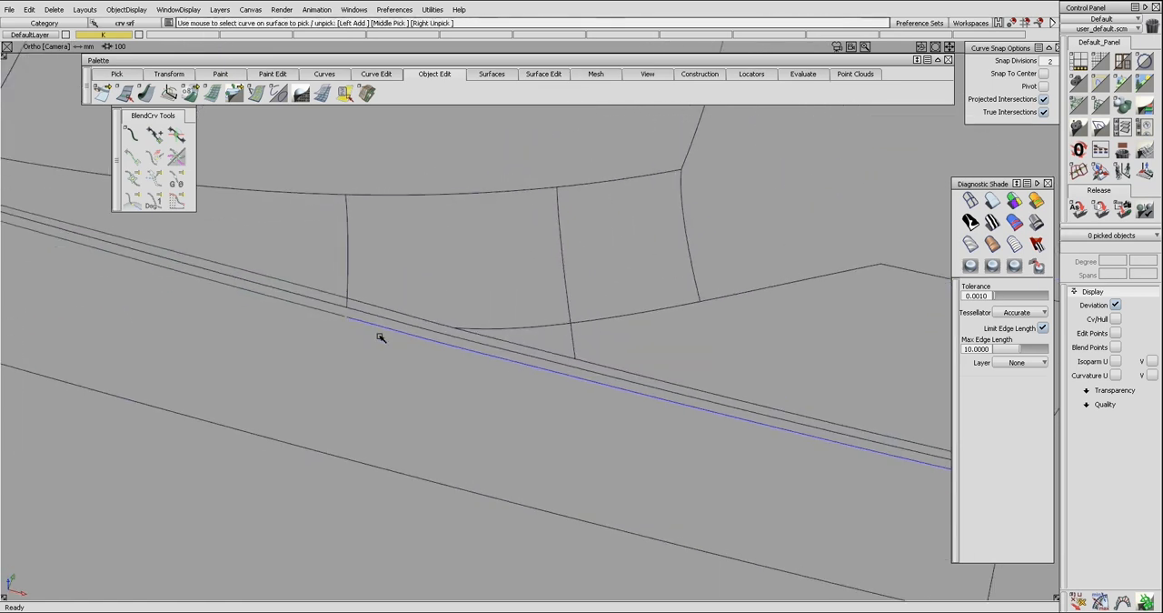
pyautogui.keyDown('alt'); pyautogui.keyDown('shift'); pyautogui.moveTo(588, 362); pyautogui.dragTo(486, 337); pyautogui.keyUp('shift'); pyautogui.keyUp('alt')
pyautogui.keyDown('alt'); pyautogui.keyDown('shift'); pyautogui.moveTo(292, 305); pyautogui.dragTo(334, 315); pyautogui.keyUp('shift'); pyautogui.keyUp('alt')
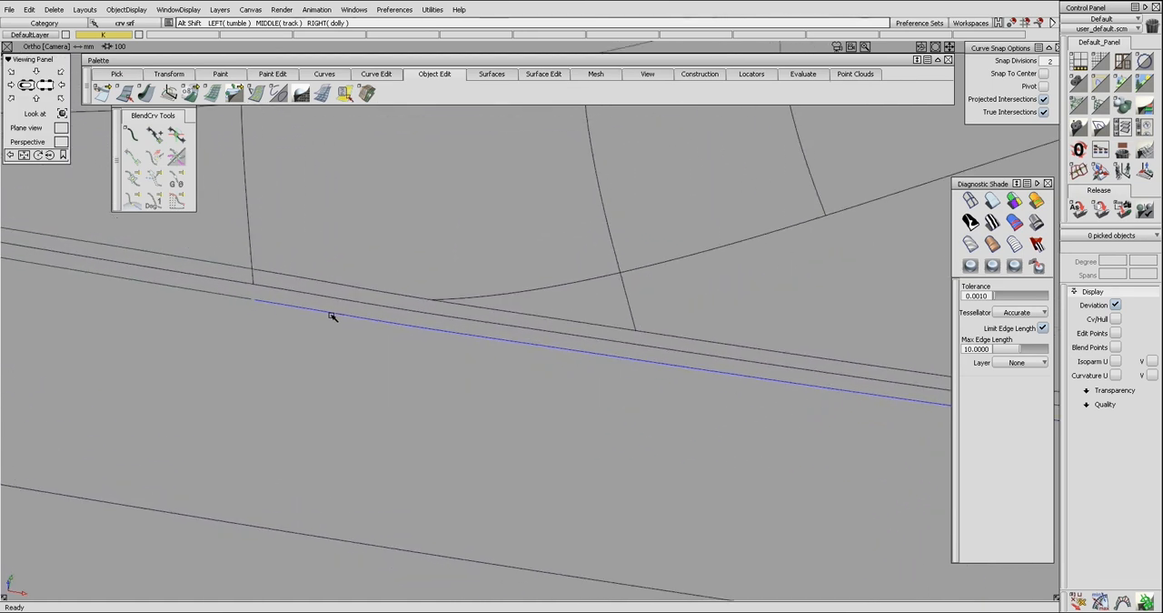
pyautogui.moveTo(262, 304)
pyautogui.keyDown('alt'); pyautogui.keyDown('shift'); pyautogui.mouseDown()
pyautogui.moveTo(421, 319)
pyautogui.moveTo(278, 312)
pyautogui.mouseUp(); pyautogui.keyUp('shift'); pyautogui.keyUp('alt')
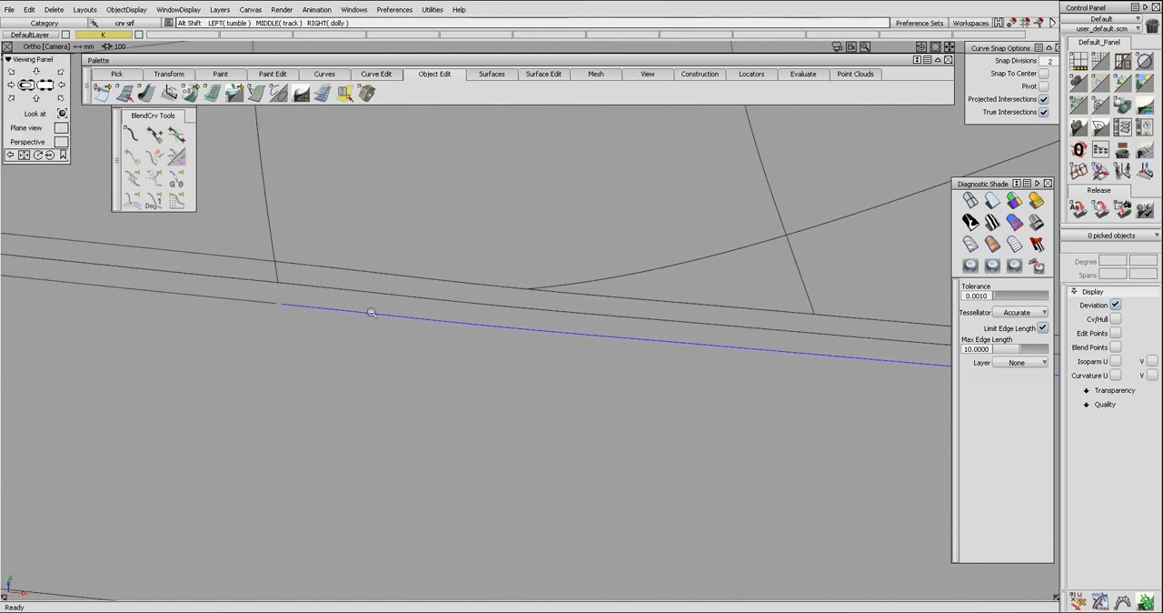
pyautogui.click(276, 303)
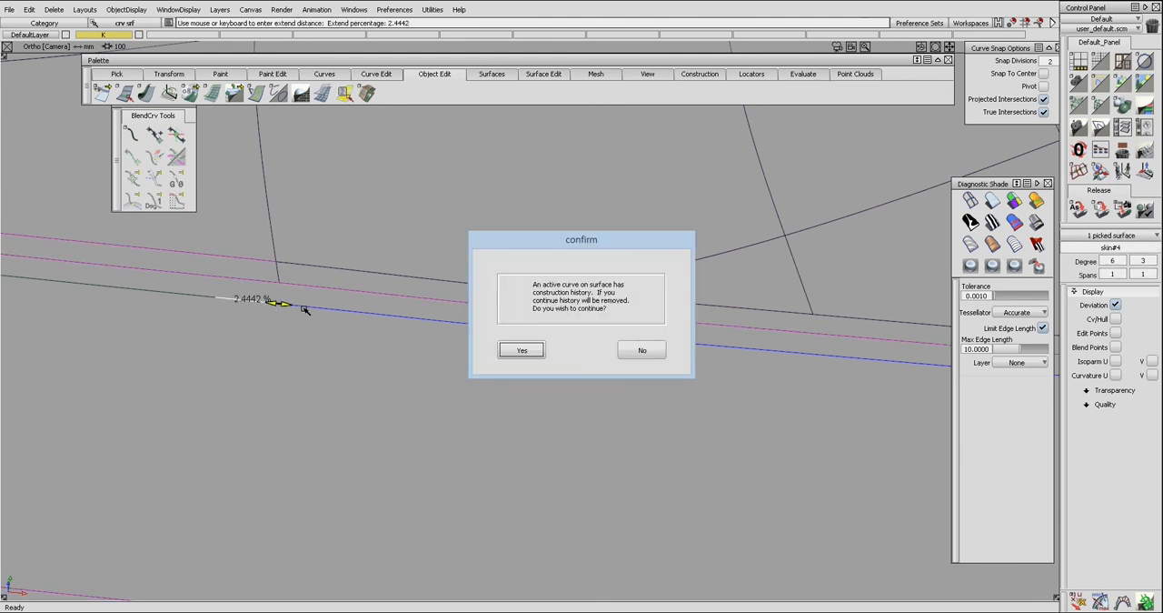
pyautogui.press('Return')
pyautogui.click(306, 309)
# Build a draft surface from the short lower edge of the right vertical seam.
pyautogui.moveTo(275, 303); pyautogui.dragTo(275, 330)
pyautogui.keyDown('alt'); pyautogui.keyDown('shift'); pyautogui.moveTo(628, 367); pyautogui.dragTo(252, 330, button='middle'); pyautogui.keyUp('shift'); pyautogui.keyUp('alt')
pyautogui.keyDown('alt'); pyautogui.keyDown('shift'); pyautogui.moveTo(252, 330); pyautogui.dragTo(442, 332); pyautogui.keyUp('shift'); pyautogui.keyUp('alt')
pyautogui.press('f')
pyautogui.click(464, 312)
pyautogui.click(469, 317)
pyautogui.keyDown('alt'); pyautogui.keyDown('shift'); pyautogui.moveTo(470, 317); pyautogui.dragTo(538, 308); pyautogui.keyUp('shift'); pyautogui.keyUp('alt')
pyautogui.click(457, 293)
pyautogui.click(462, 297)
pyautogui.click(457, 305)
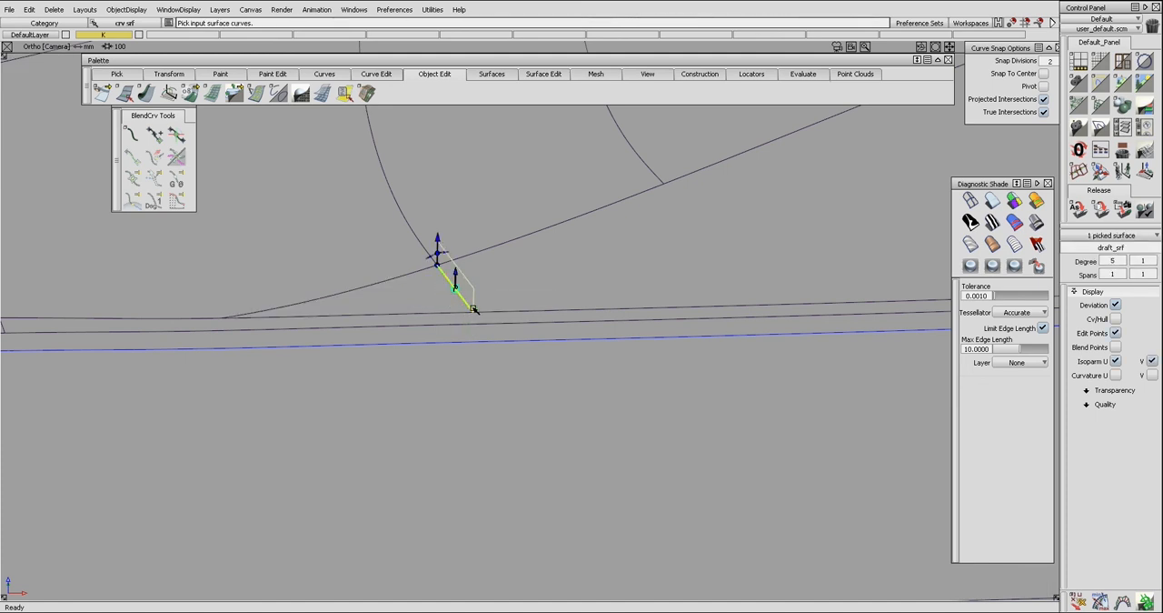
# Extend the right seam's draft surface past the lower curve on surface and change the extension's degree.
pyautogui.press('e')
pyautogui.moveTo(474, 302); pyautogui.dragTo(644, 353)
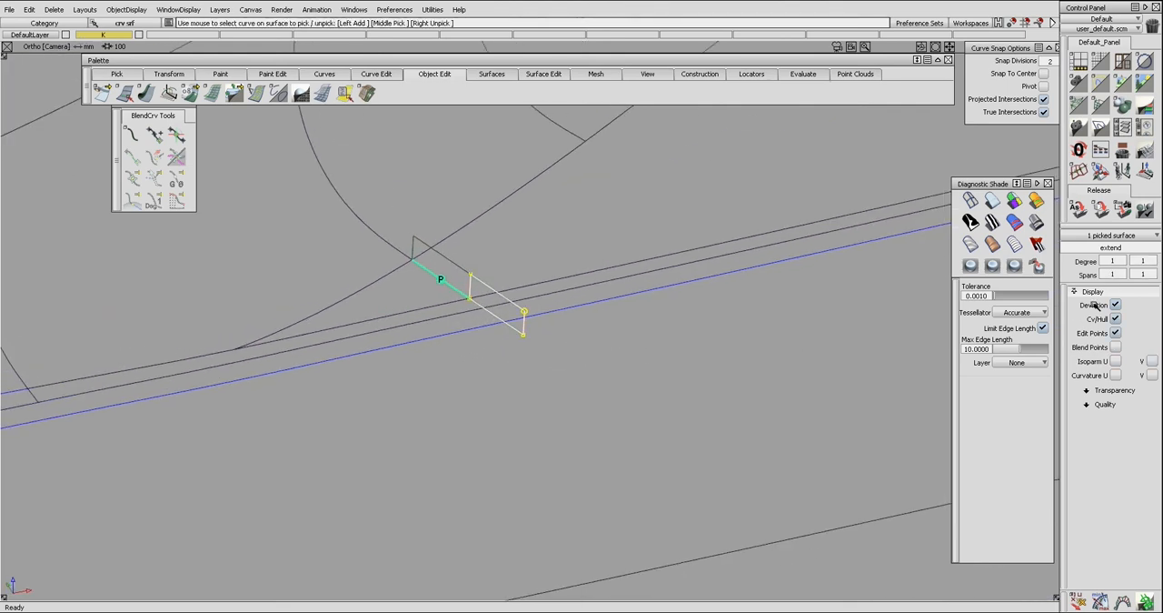
pyautogui.click(1121, 261)
pyautogui.click(1116, 277)
# Align the new extension's end to the draft surface at the right seam.
pyautogui.press('a')
pyautogui.click(472, 291)
pyautogui.click(476, 294)
pyautogui.click(472, 290)
# Intersect the right seam's extension surface with the lower surface to create a crossing curve on surface.
pyautogui.click(488, 313)
pyautogui.moveTo(487, 338); pyautogui.dragTo(571, 333)
pyautogui.click(482, 306)
pyautogui.keyDown('ctrl'); pyautogui.keyDown('shift'); pyautogui.moveTo(548, 374); pyautogui.dragTo(459, 346); pyautogui.keyUp('shift'); pyautogui.keyUp('ctrl')
# Delete the helper extension and draft surfaces at the right seam.
pyautogui.click(524, 337)
pyautogui.click(524, 335)
pyautogui.press('Delete')
pyautogui.click(526, 342)
pyautogui.click(472, 299)
pyautogui.click(478, 301)
pyautogui.press('Delete')
# Trim the lower curve on surface at the right crossing curve, removing the stretch between the two seams.
pyautogui.keyDown('alt'); pyautogui.keyDown('shift'); pyautogui.moveTo(548, 301); pyautogui.dragTo(491, 331); pyautogui.keyUp('shift'); pyautogui.keyUp('alt')
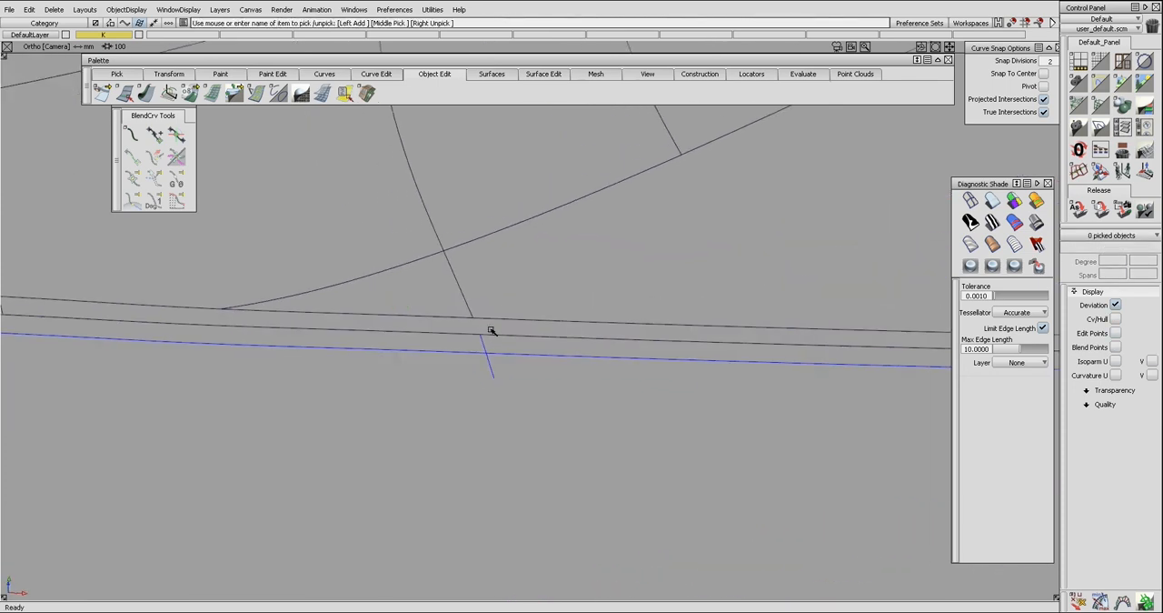
pyautogui.click(513, 355)
pyautogui.click(490, 362)
pyautogui.click(495, 369)
# Build a draft surface from the trimmed left vertical seam edge above the shared edge.
pyautogui.keyDown('alt'); pyautogui.keyDown('shift'); pyautogui.moveTo(535, 371); pyautogui.dragTo(384, 286); pyautogui.keyUp('shift'); pyautogui.keyUp('alt')
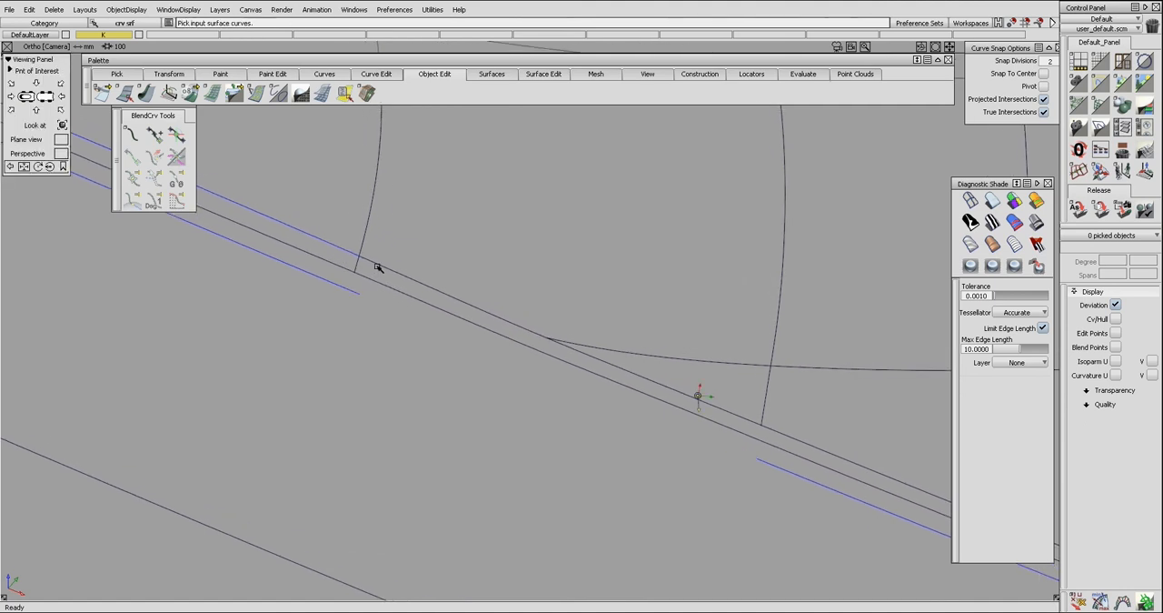
pyautogui.click(363, 260)
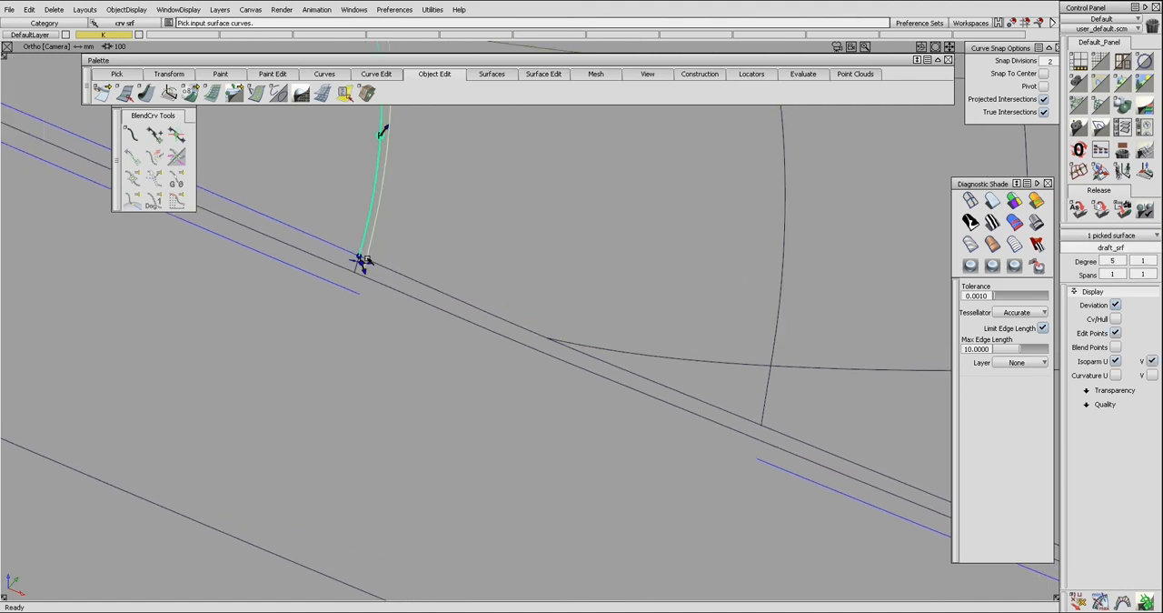
pyautogui.moveTo(375, 277)
pyautogui.keyDown('alt'); pyautogui.keyDown('shift'); pyautogui.mouseDown()
pyautogui.moveTo(416, 273)
pyautogui.moveTo(390, 263)
pyautogui.mouseUp(); pyautogui.keyUp('shift'); pyautogui.keyUp('alt')
pyautogui.click(389, 269)
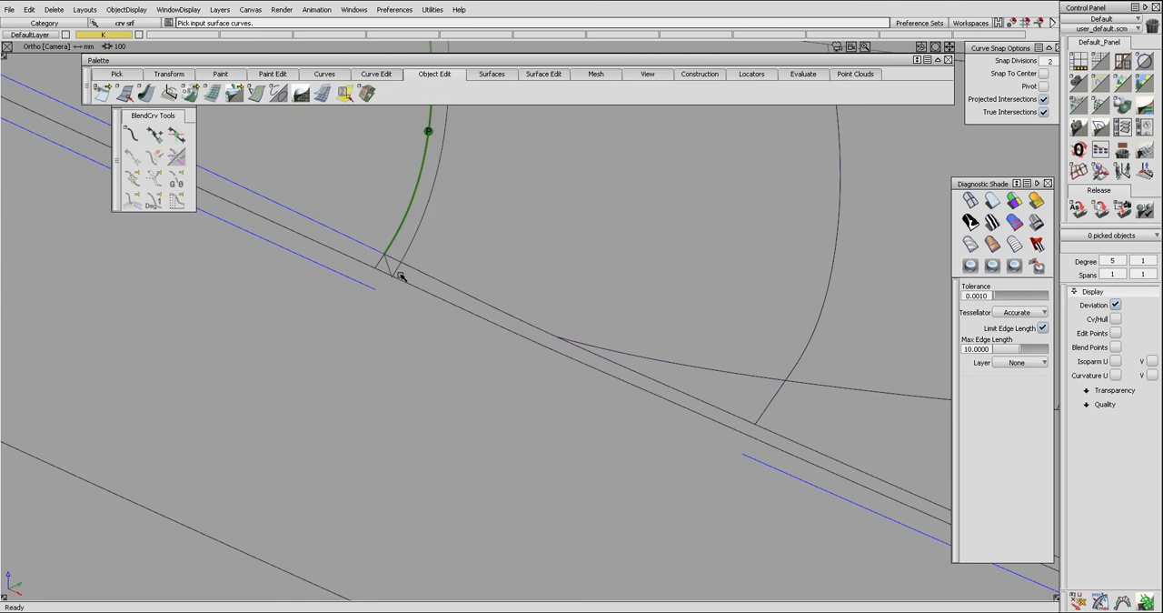
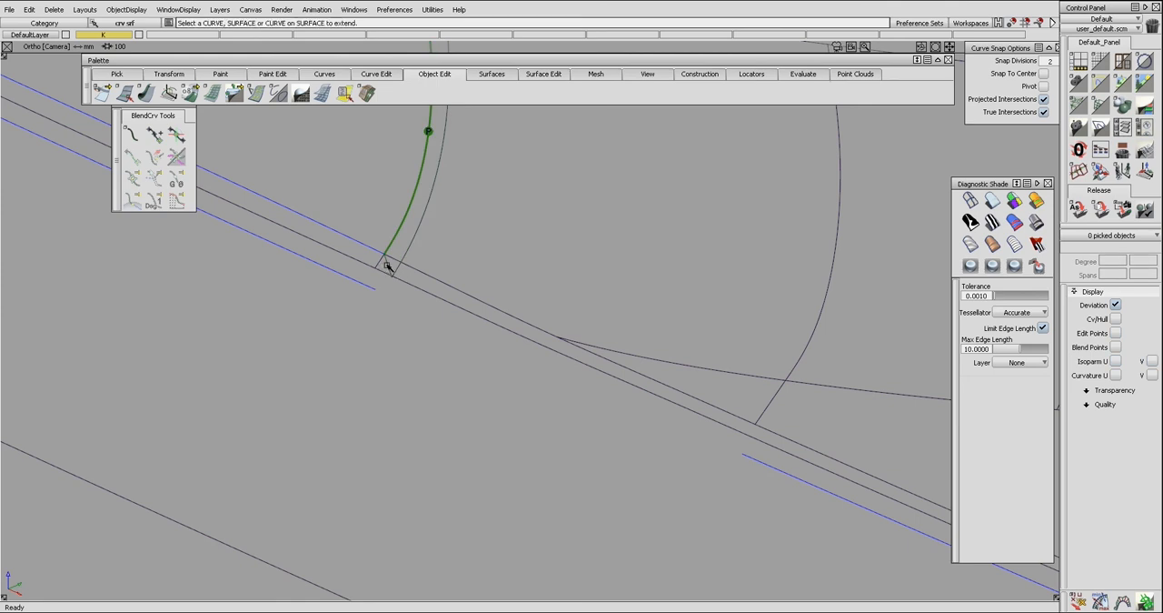
# Extend the left seam's draft surface across the lower surface and align the extension to the draft surface's edge.
pyautogui.click(385, 269)
pyautogui.click(1127, 263)
pyautogui.click(1125, 270)
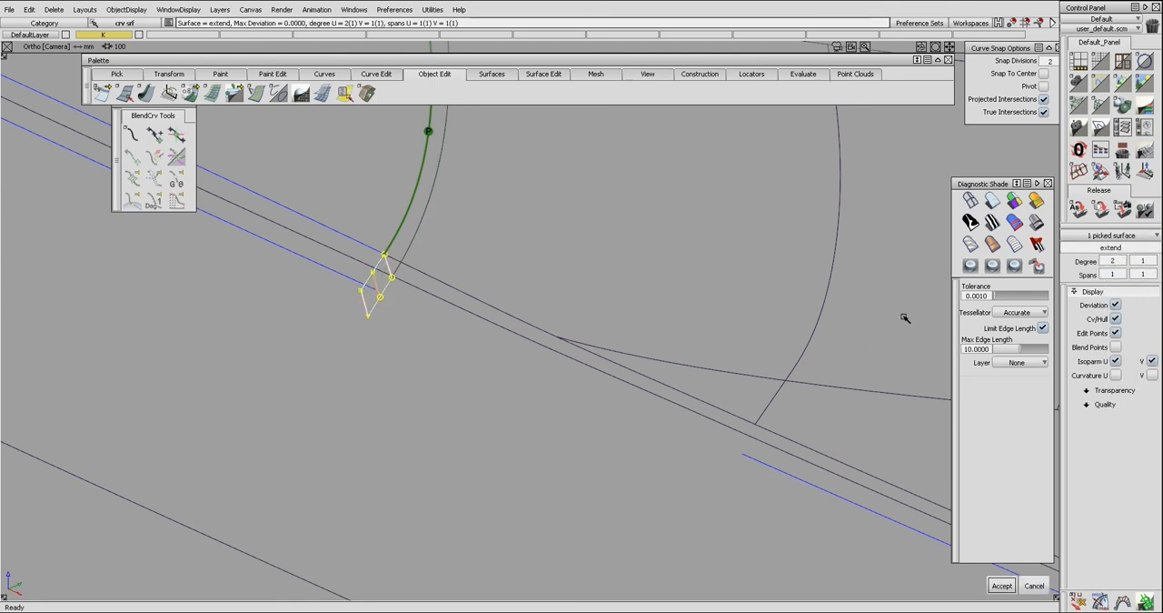
pyautogui.click(389, 270)
pyautogui.click(389, 272)
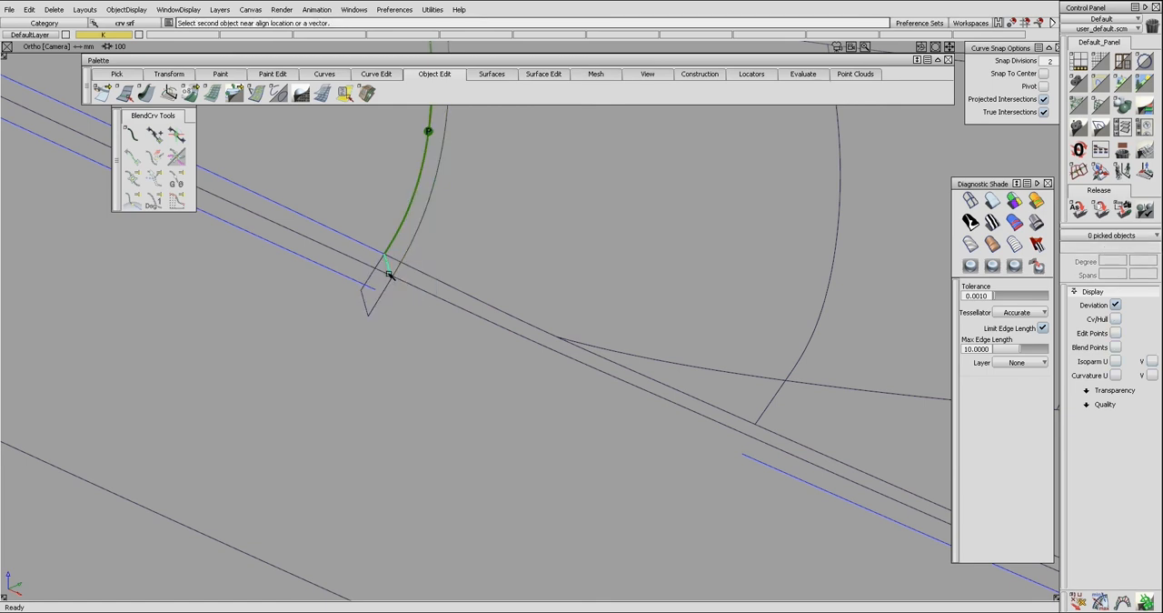
pyautogui.click(389, 283)
pyautogui.click(387, 298)
# Intersect the left seam's extension surface with the lower surface and delete the helper extension and draft surfaces.
pyautogui.click(377, 307)
pyautogui.click(378, 305)
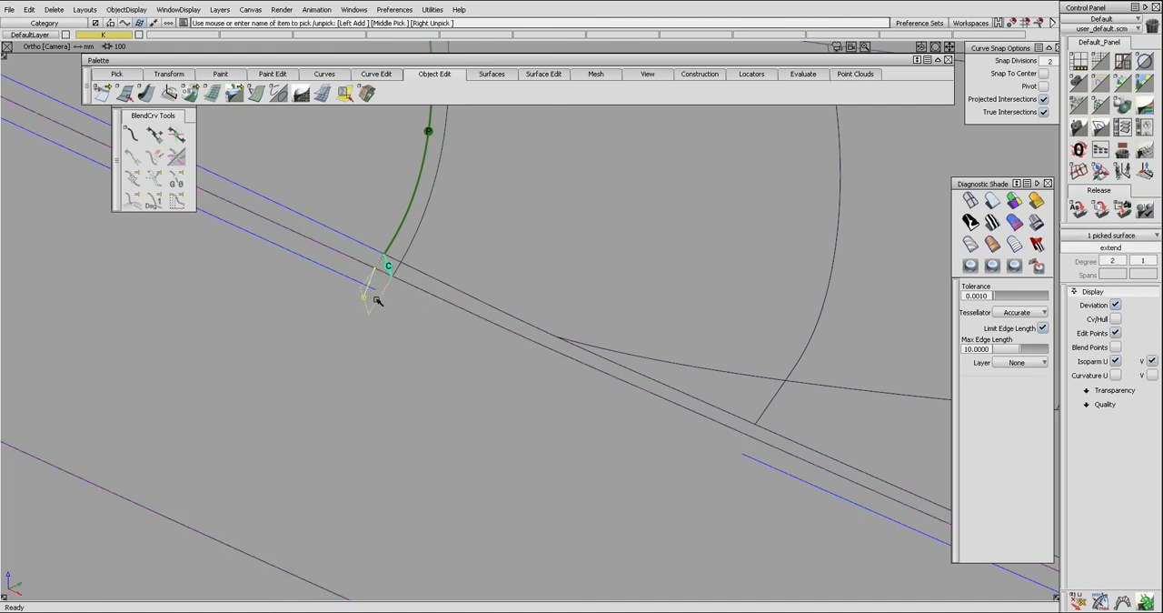
pyautogui.click(363, 281)
pyautogui.click(371, 300)
pyautogui.hotkey('ctrl', '5')
pyautogui.click(390, 268)
pyautogui.press('Delete')
# Build a Freeform Blend between the upper edge and lower curve on surface left of the left seam, with Start Edge Align and End Connect Ends.
pyautogui.keyDown('alt'); pyautogui.keyDown('shift'); pyautogui.moveTo(489, 277); pyautogui.dragTo(335, 273, button='right'); pyautogui.keyUp('shift'); pyautogui.keyUp('alt')
pyautogui.keyDown('alt'); pyautogui.keyDown('shift'); pyautogui.moveTo(334, 273); pyautogui.dragTo(523, 360); pyautogui.keyUp('shift'); pyautogui.keyUp('alt')
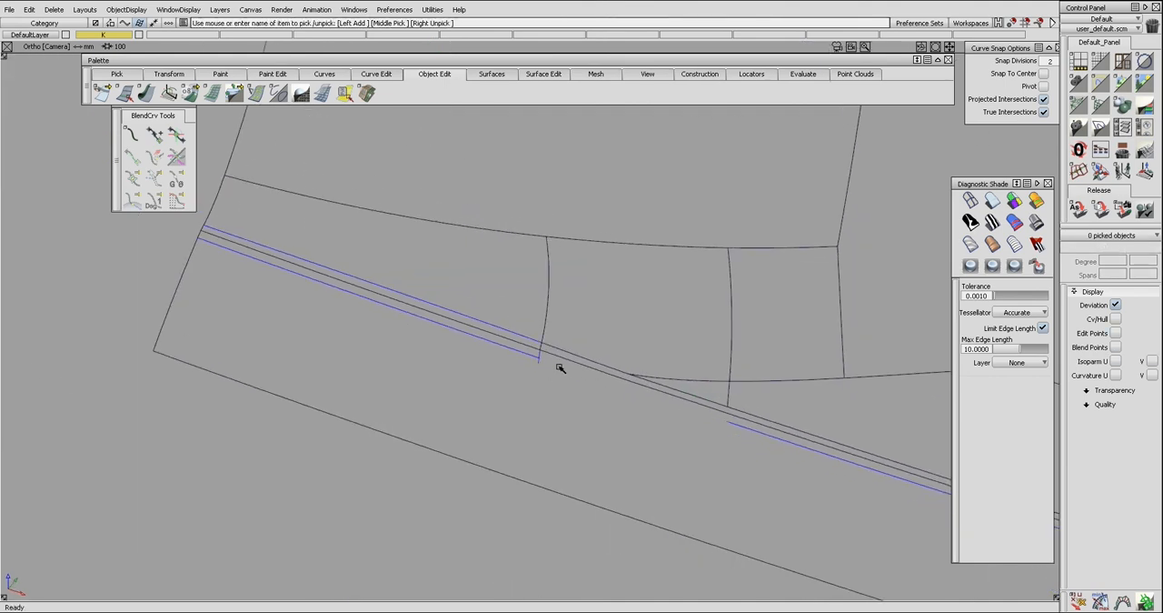
pyautogui.hotkey('ctrl', 's')
pyautogui.click(506, 332)
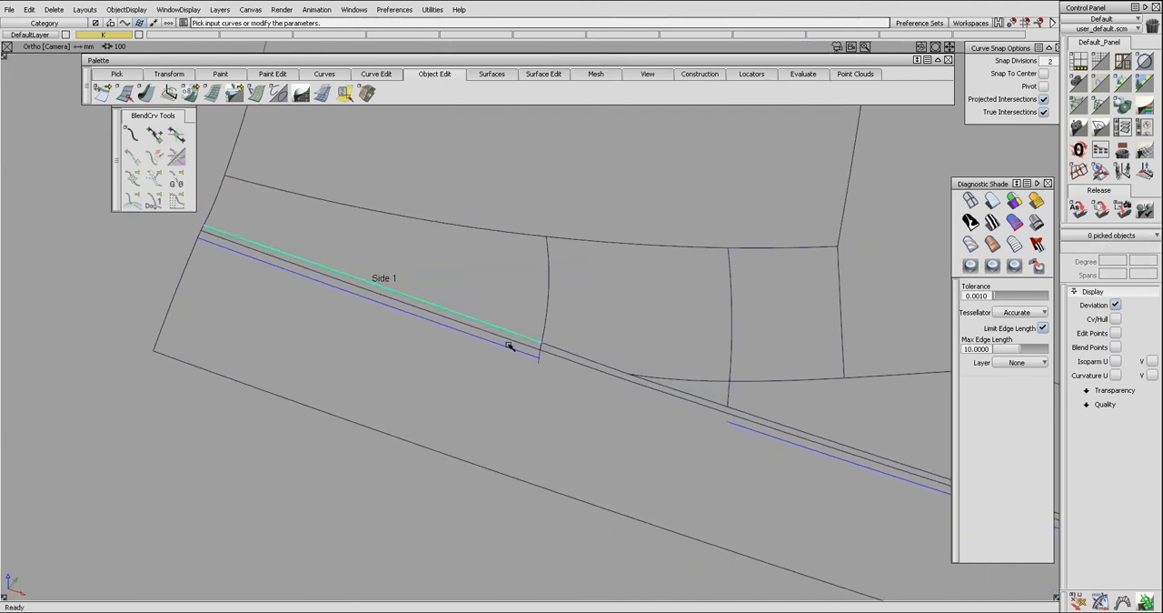
pyautogui.click(512, 347)
pyautogui.click(582, 331)
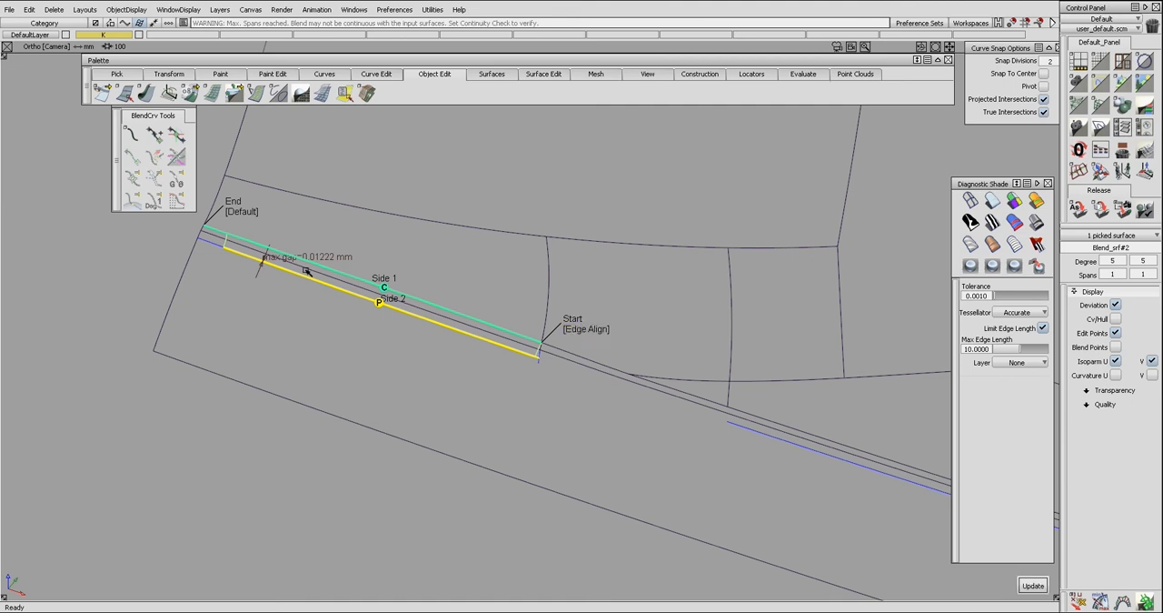
pyautogui.click(243, 212)
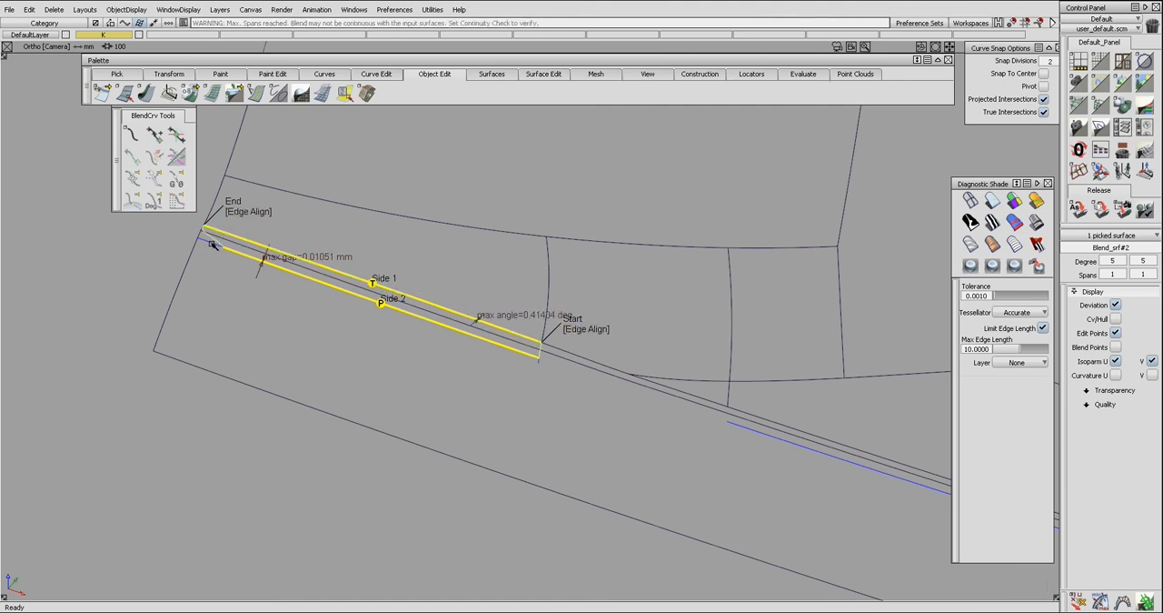
pyautogui.click(244, 212)
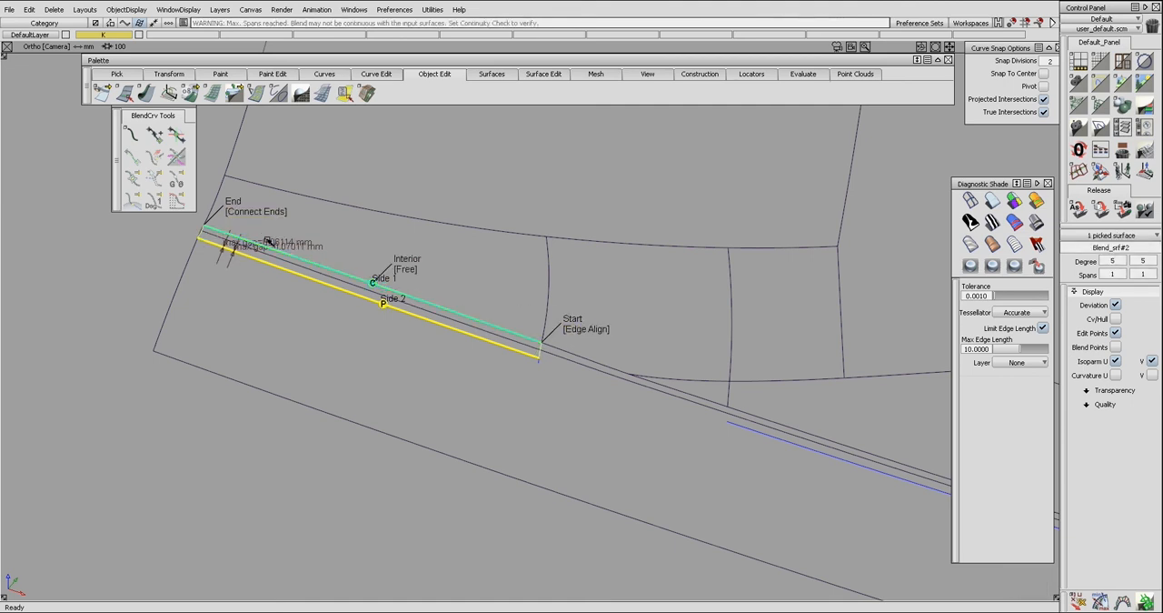
# Reopen the left blend for editing and turn on Bezier surfaces.
pyautogui.keyDown('alt'); pyautogui.keyDown('shift'); pyautogui.moveTo(700, 392); pyautogui.dragTo(700, 397, button='right'); pyautogui.keyUp('shift'); pyautogui.keyUp('alt')
pyautogui.keyDown('ctrl'); pyautogui.keyDown('shift'); pyautogui.moveTo(419, 314); pyautogui.dragTo(420, 333); pyautogui.keyUp('shift'); pyautogui.keyUp('ctrl')
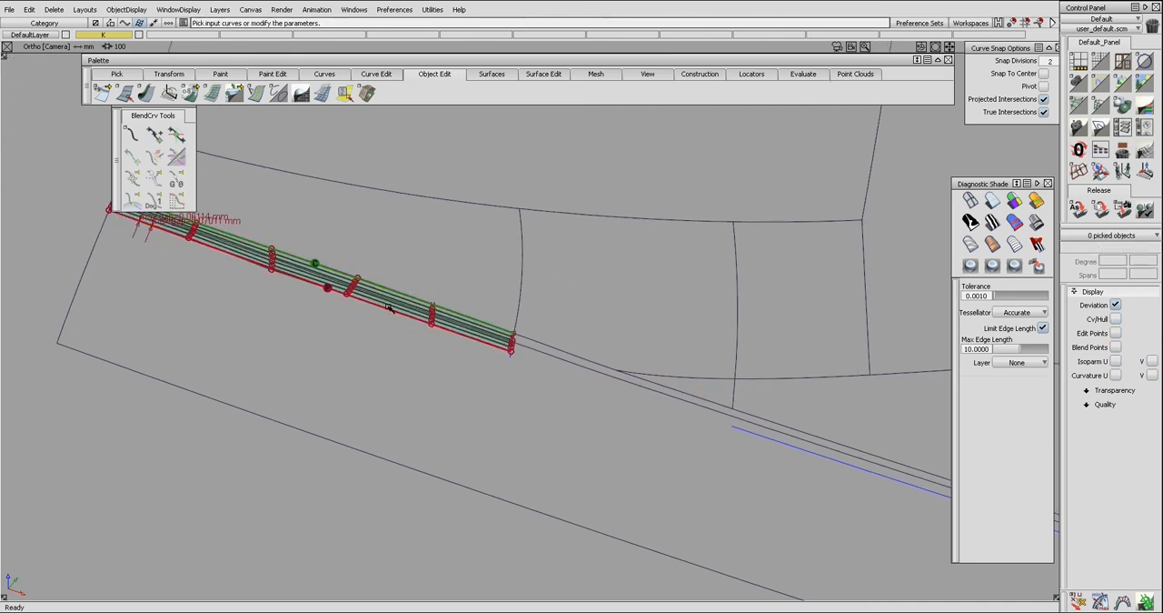
pyautogui.click(384, 304)
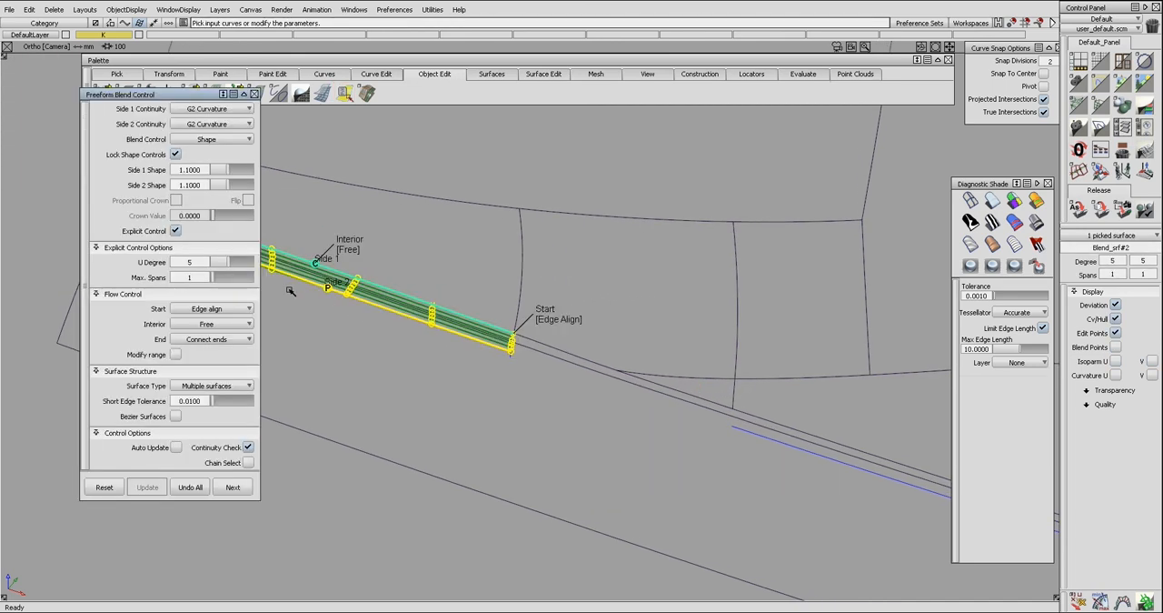
pyautogui.keyDown('alt'); pyautogui.keyDown('shift'); pyautogui.moveTo(390, 314); pyautogui.dragTo(499, 348, button='middle'); pyautogui.keyUp('shift'); pyautogui.keyUp('alt')
pyautogui.keyDown('alt'); pyautogui.keyDown('shift'); pyautogui.moveTo(326, 294); pyautogui.dragTo(467, 348, button='middle'); pyautogui.keyUp('shift'); pyautogui.keyUp('alt')
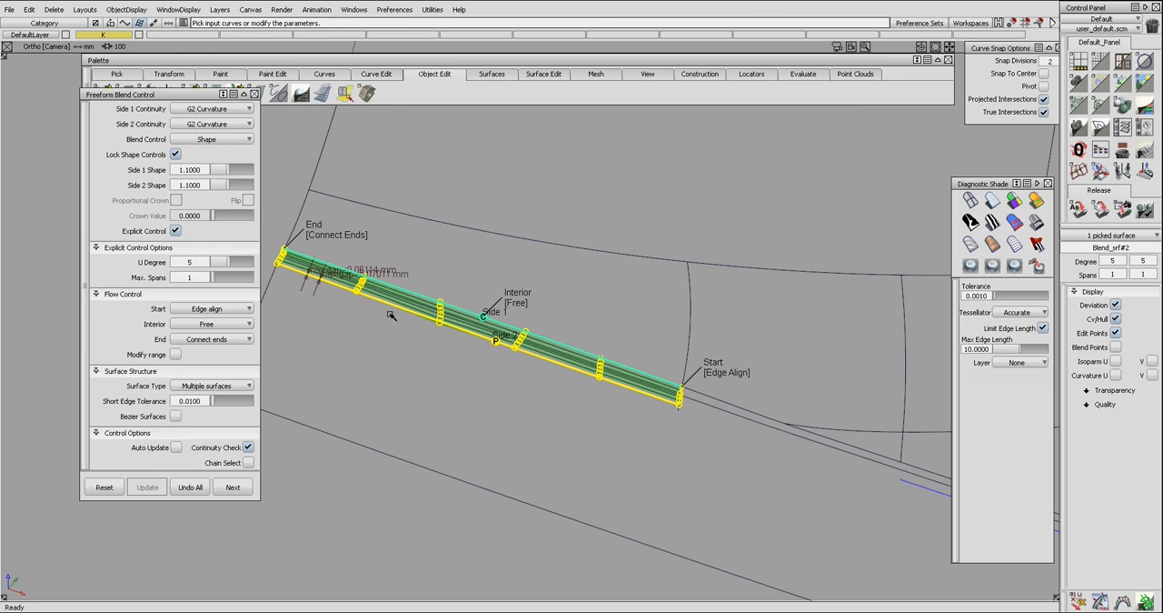
pyautogui.click(182, 417)
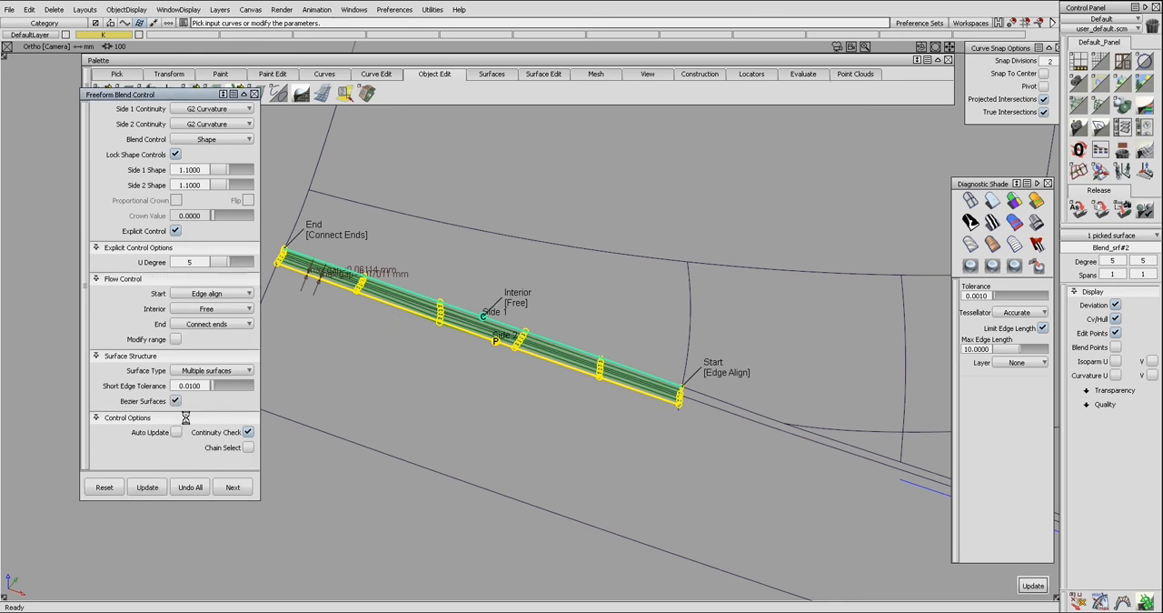
pyautogui.keyDown('alt'); pyautogui.keyDown('shift'); pyautogui.moveTo(527, 425); pyautogui.dragTo(514, 426, button='middle'); pyautogui.keyUp('shift'); pyautogui.keyUp('alt')
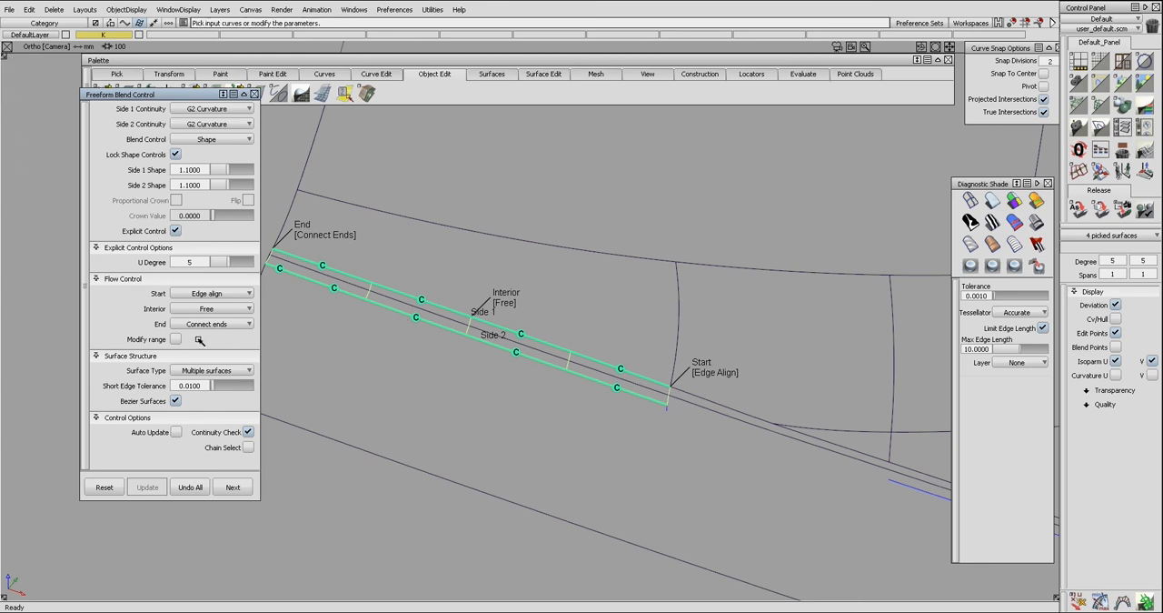
# Try the left blend without Bezier surfaces, using a maximum of 4 spans.
pyautogui.click(178, 401)
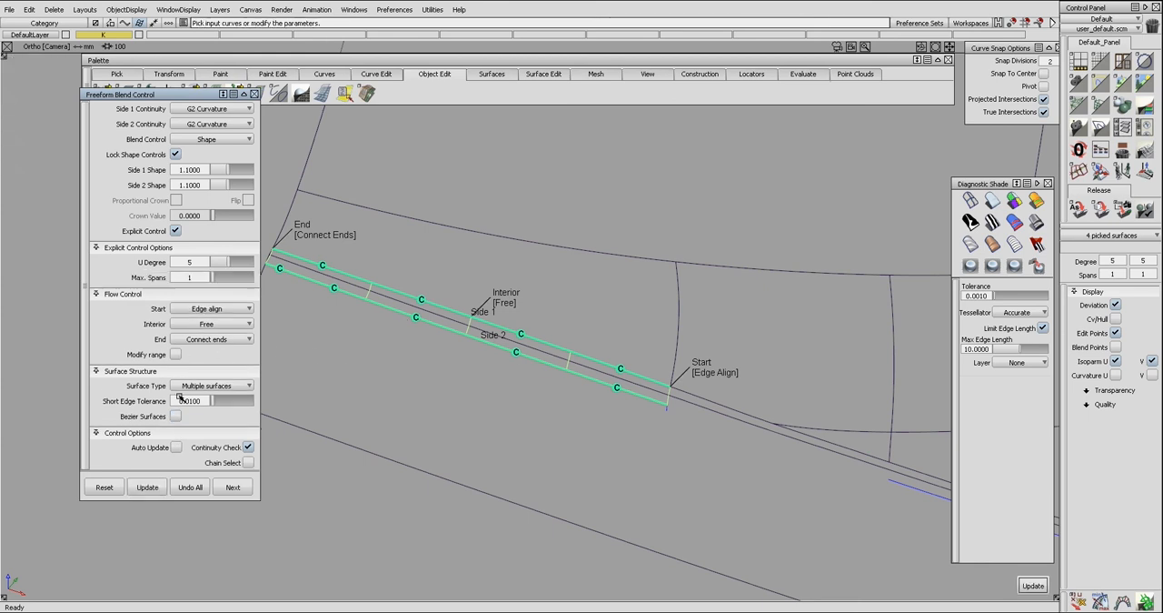
pyautogui.press('space')
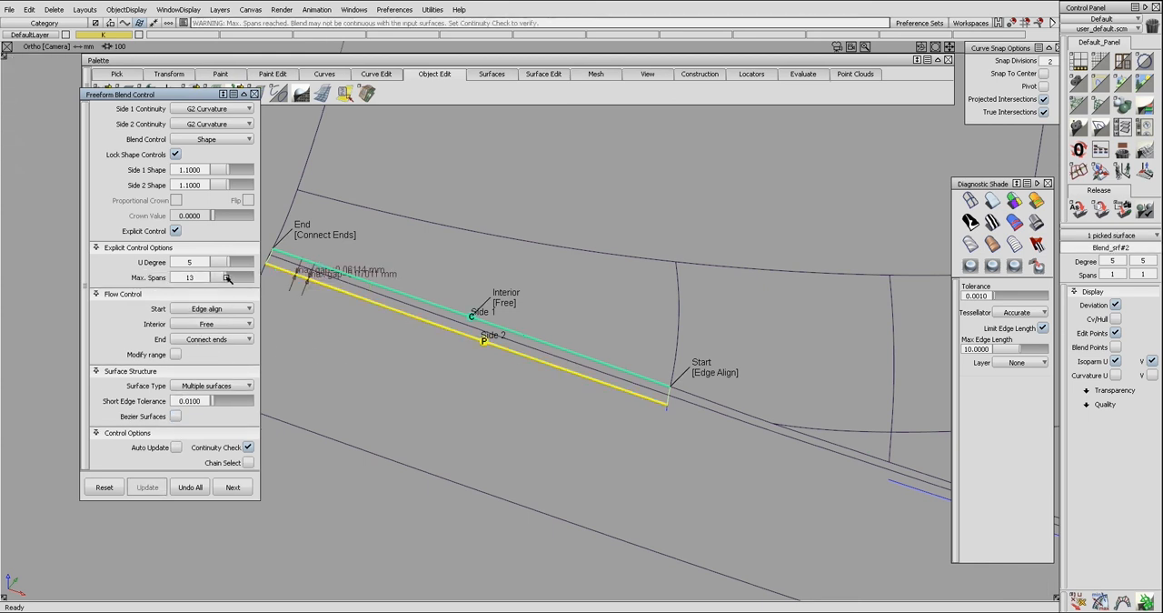
pyautogui.moveTo(216, 278); pyautogui.dragTo(218, 278)
pyautogui.press('space')
pyautogui.press('c')
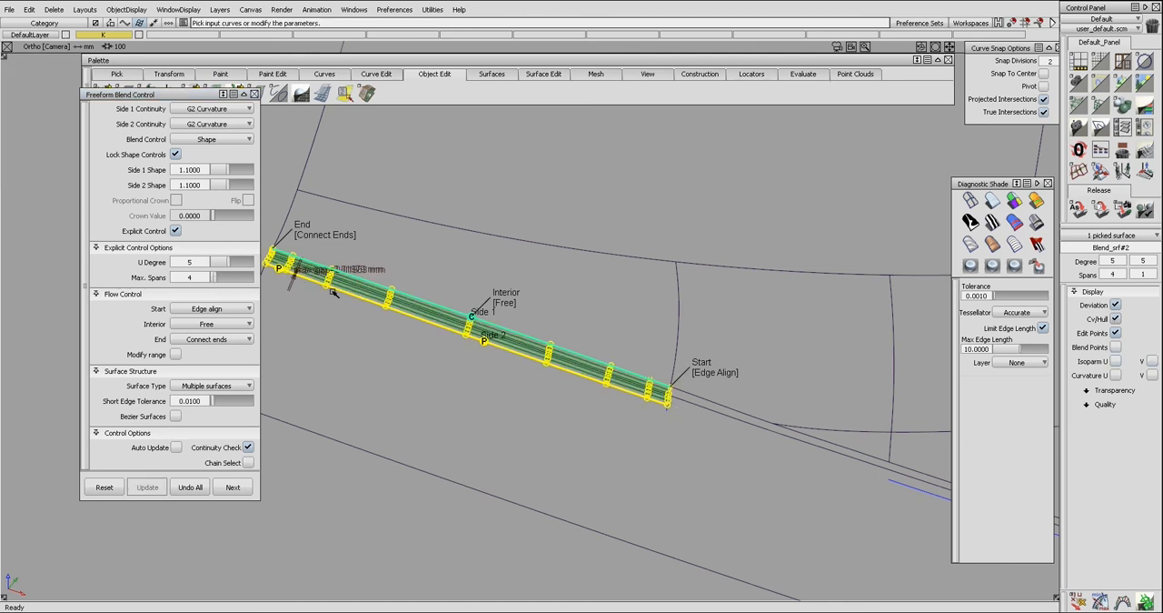
# Turn Bezier surfaces back on for the left blend and set its U Degree to 7.
pyautogui.click(176, 416)
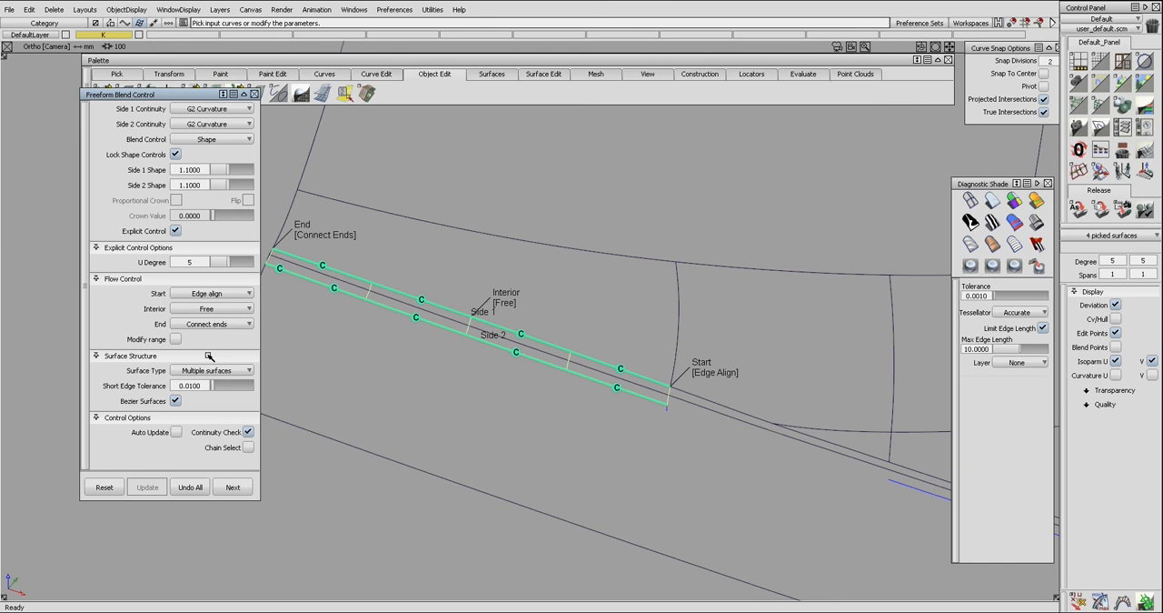
pyautogui.click(239, 262)
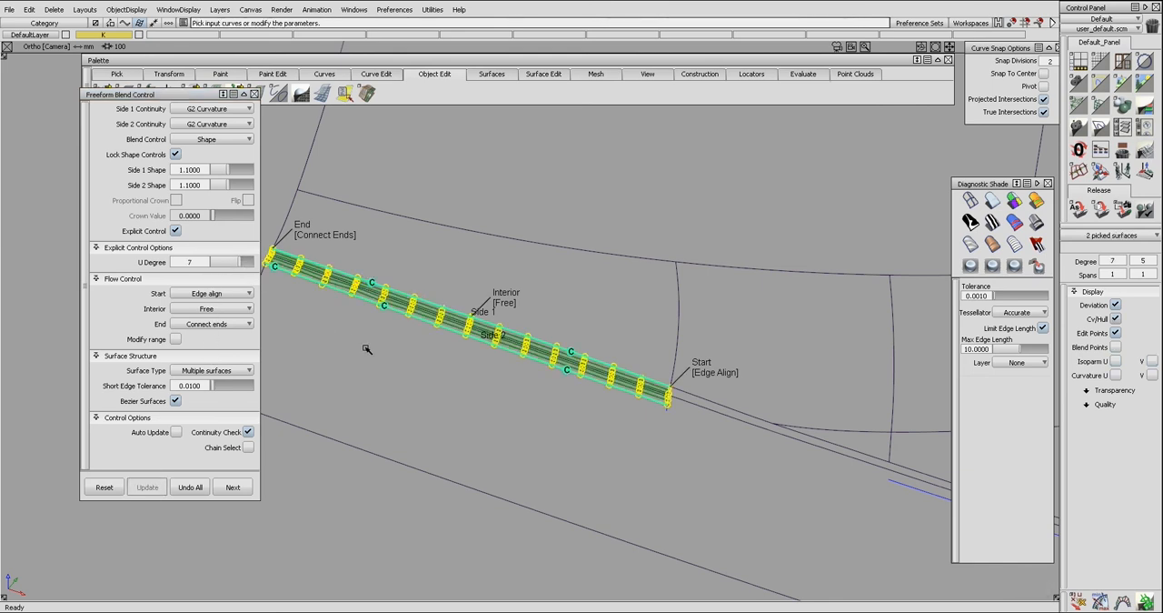
pyautogui.keyDown('ctrl'); pyautogui.keyDown('shift'); pyautogui.moveTo(398, 370); pyautogui.dragTo(406, 335); pyautogui.keyUp('shift'); pyautogui.keyUp('ctrl')
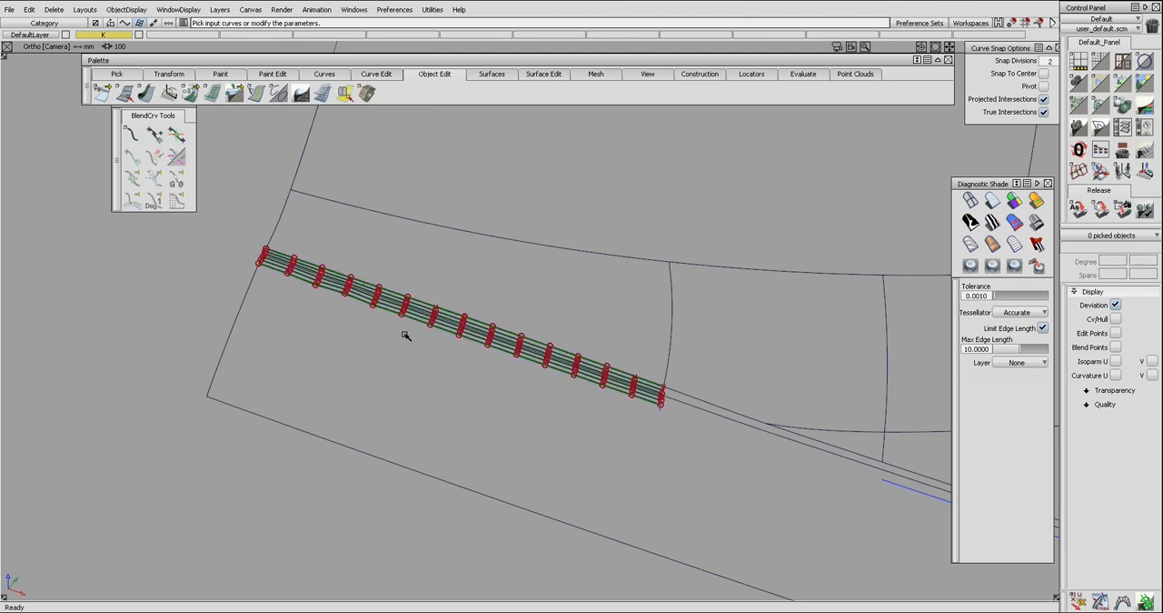
# Build a Freeform Blend along the stretch right of the right seam, with Edge Align at both ends, and show its CVs.
pyautogui.keyDown('alt'); pyautogui.keyDown('shift'); pyautogui.moveTo(562, 368); pyautogui.dragTo(300, 324, button='middle'); pyautogui.keyUp('shift'); pyautogui.keyUp('alt')
pyautogui.keyDown('alt'); pyautogui.keyDown('shift'); pyautogui.moveTo(298, 323); pyautogui.dragTo(461, 410); pyautogui.keyUp('shift'); pyautogui.keyUp('alt')
pyautogui.keyDown('alt'); pyautogui.keyDown('shift'); pyautogui.moveTo(654, 422); pyautogui.dragTo(466, 381, button='middle'); pyautogui.keyUp('shift'); pyautogui.keyUp('alt')
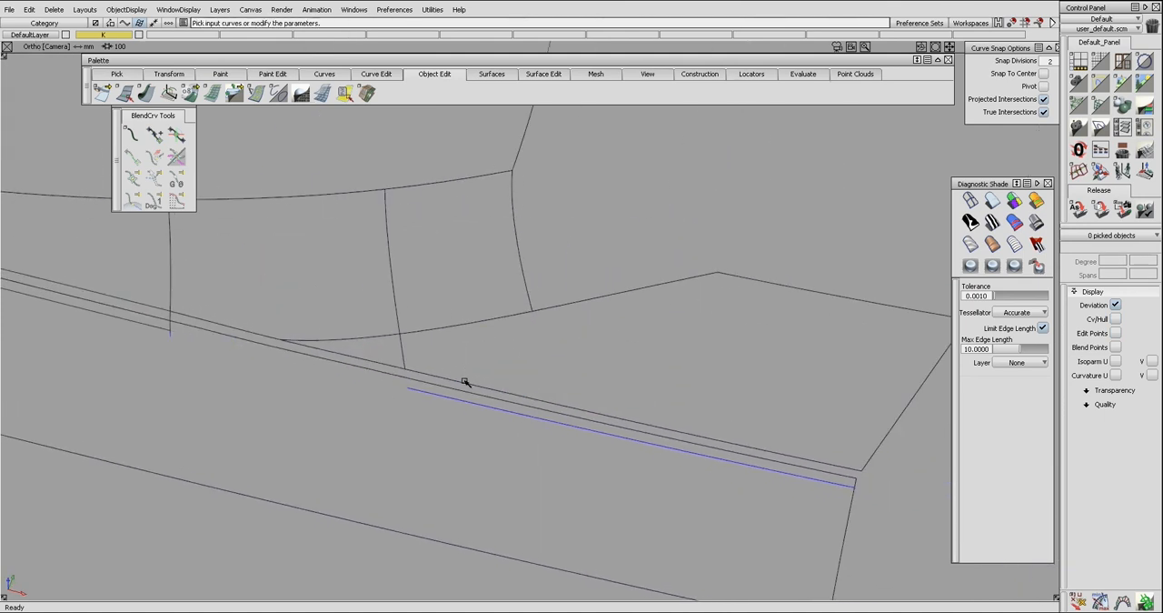
pyautogui.click(479, 389)
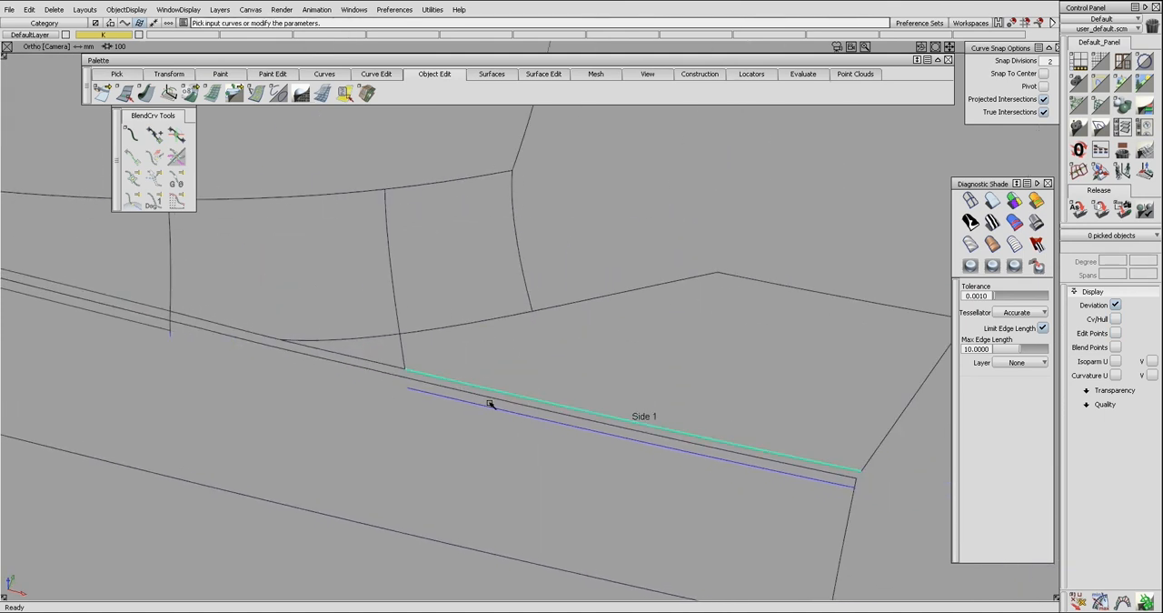
pyautogui.click(496, 408)
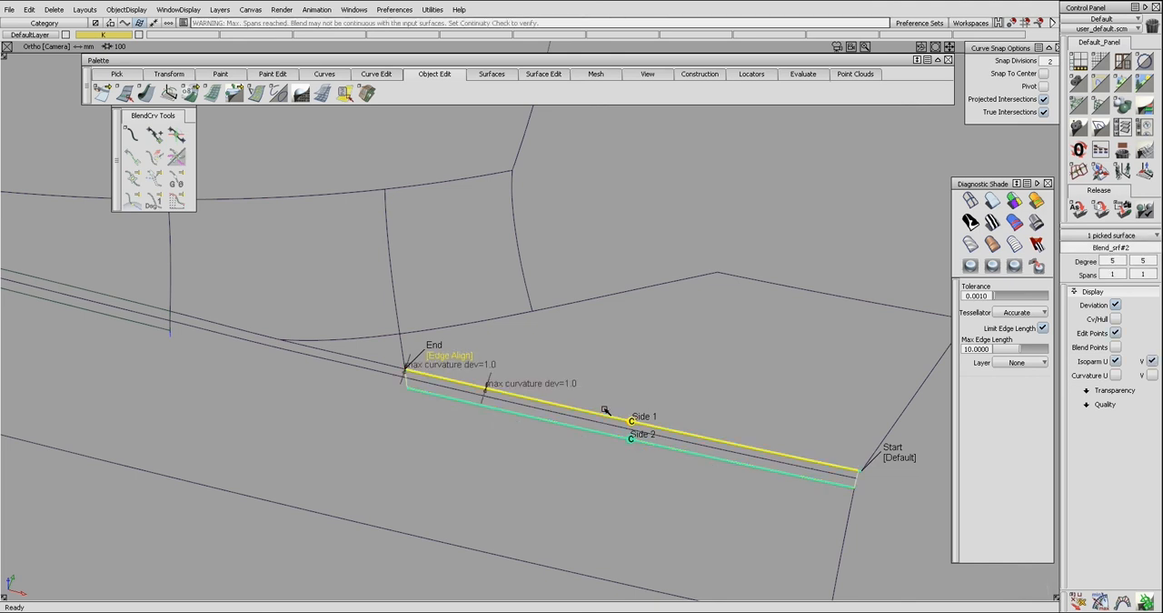
pyautogui.click(900, 459)
pyautogui.hotkey('ctrl', 'h')
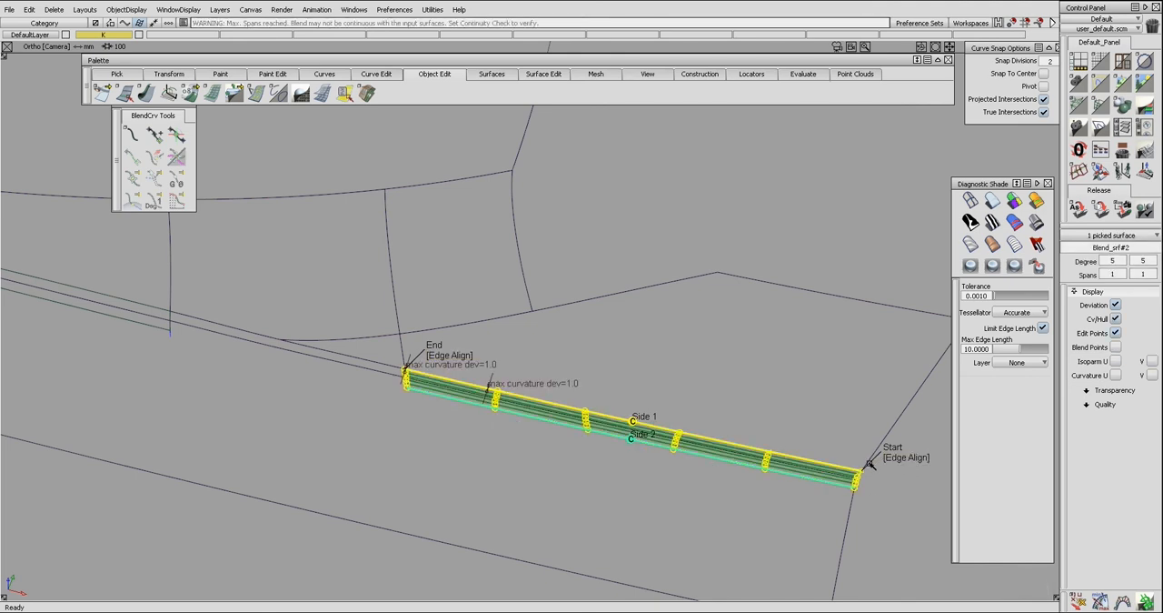
# Turn on Bezier surfaces for the right blend and set its U Degree to 7.
pyautogui.hotkey('ctrl', 'q')
pyautogui.click(798, 471)
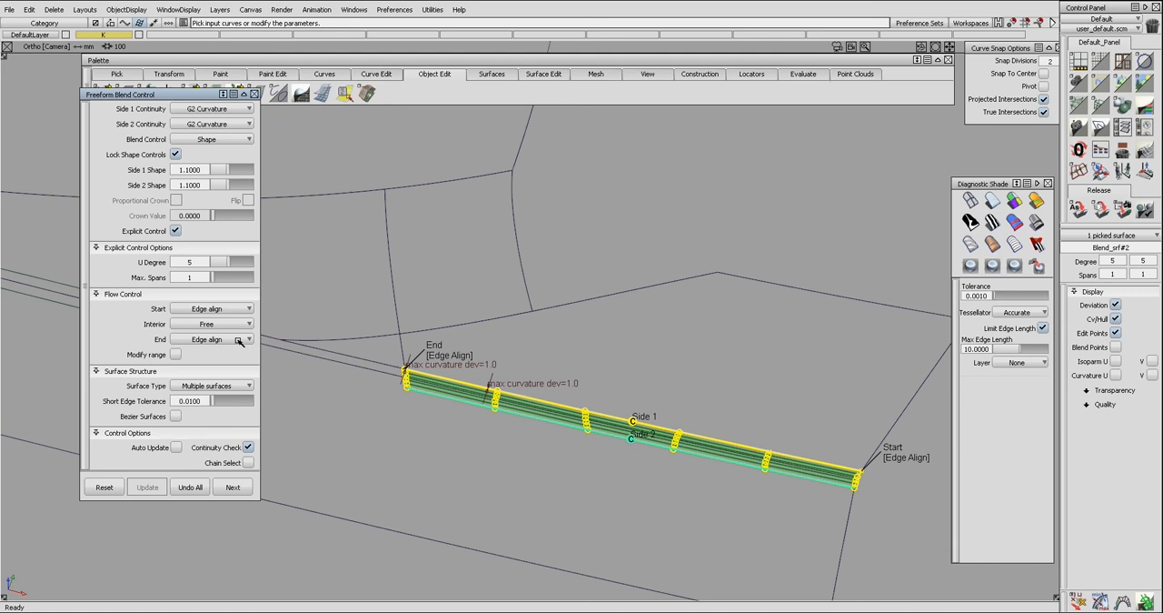
pyautogui.click(179, 415)
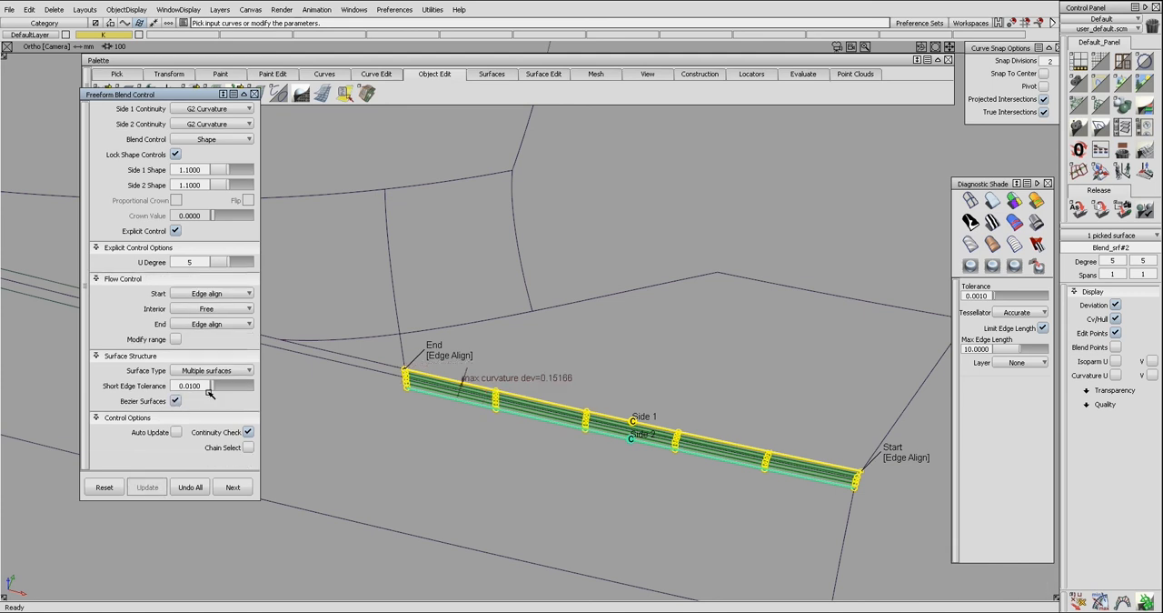
pyautogui.click(234, 264)
pyautogui.click(238, 264)
pyautogui.keyDown('ctrl'); pyautogui.keyDown('shift'); pyautogui.moveTo(351, 346); pyautogui.dragTo(363, 356); pyautogui.keyUp('shift'); pyautogui.keyUp('ctrl')
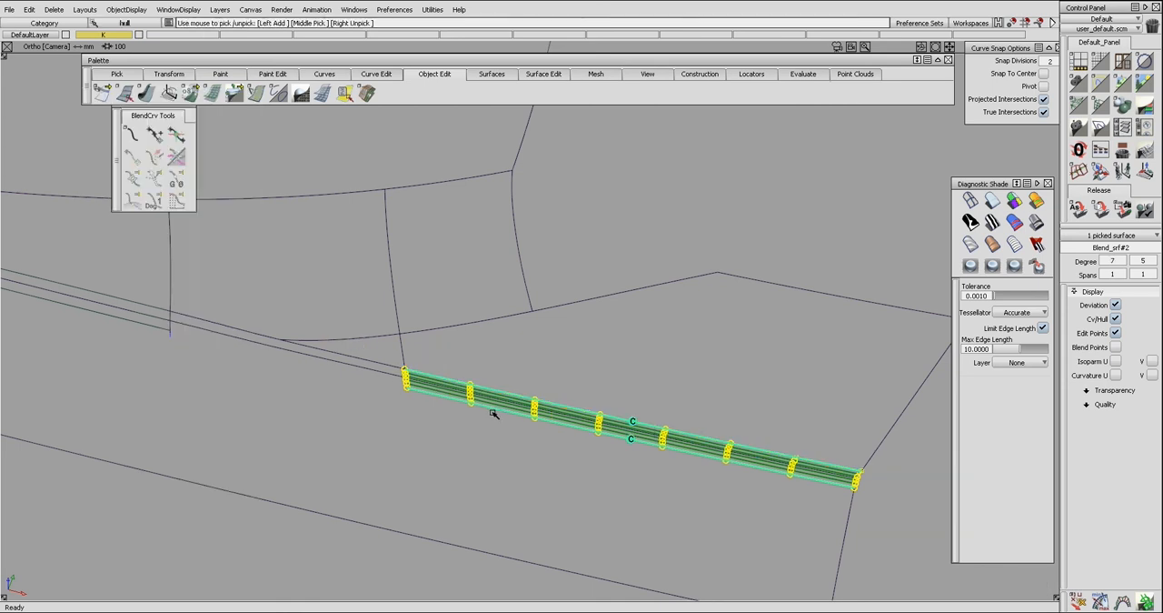
# Hide the right blend's CVs and delete the leftover crossing curve on surface at the left seam.
pyautogui.keyDown('ctrl'); pyautogui.keyDown('shift'); pyautogui.moveTo(494, 413); pyautogui.dragTo(433, 391); pyautogui.keyUp('shift'); pyautogui.keyUp('ctrl')
pyautogui.hotkey('ctrl', 'h')
pyautogui.hotkey('ctrl', 'a')
pyautogui.press('Return')
pyautogui.keyDown('alt'); pyautogui.keyDown('shift'); pyautogui.moveTo(309, 384); pyautogui.dragTo(452, 392, button='middle'); pyautogui.keyUp('shift'); pyautogui.keyUp('alt')
pyautogui.keyDown('ctrl'); pyautogui.keyDown('shift'); pyautogui.moveTo(394, 395); pyautogui.dragTo(322, 353); pyautogui.keyUp('shift'); pyautogui.keyUp('ctrl')
pyautogui.click(315, 342)
pyautogui.press('Delete')
pyautogui.press('Return')
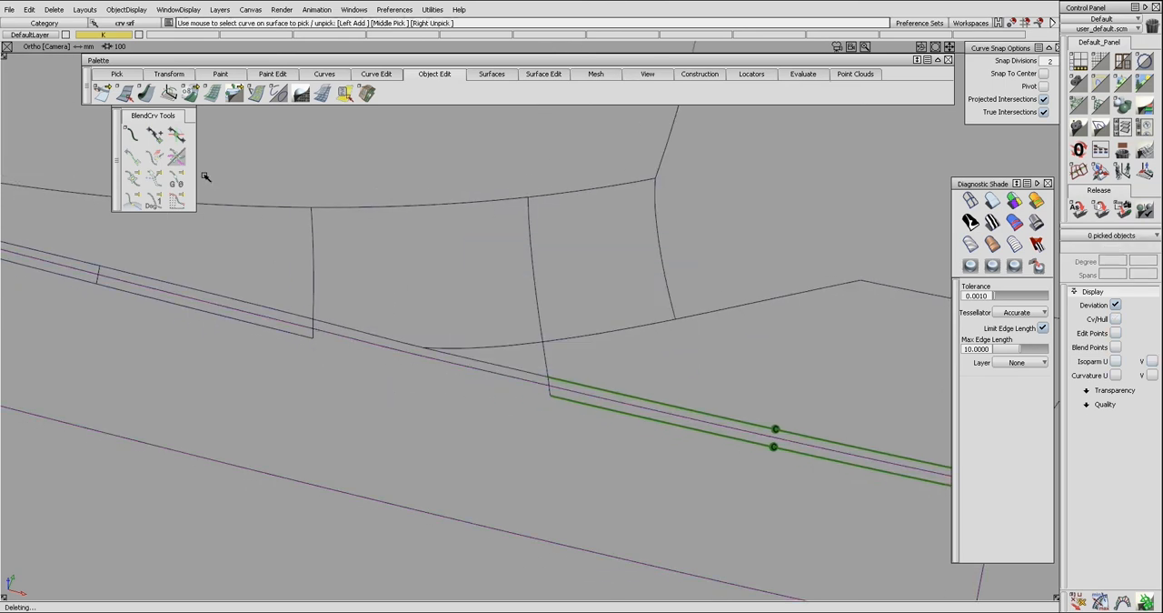
pyautogui.click(313, 333)
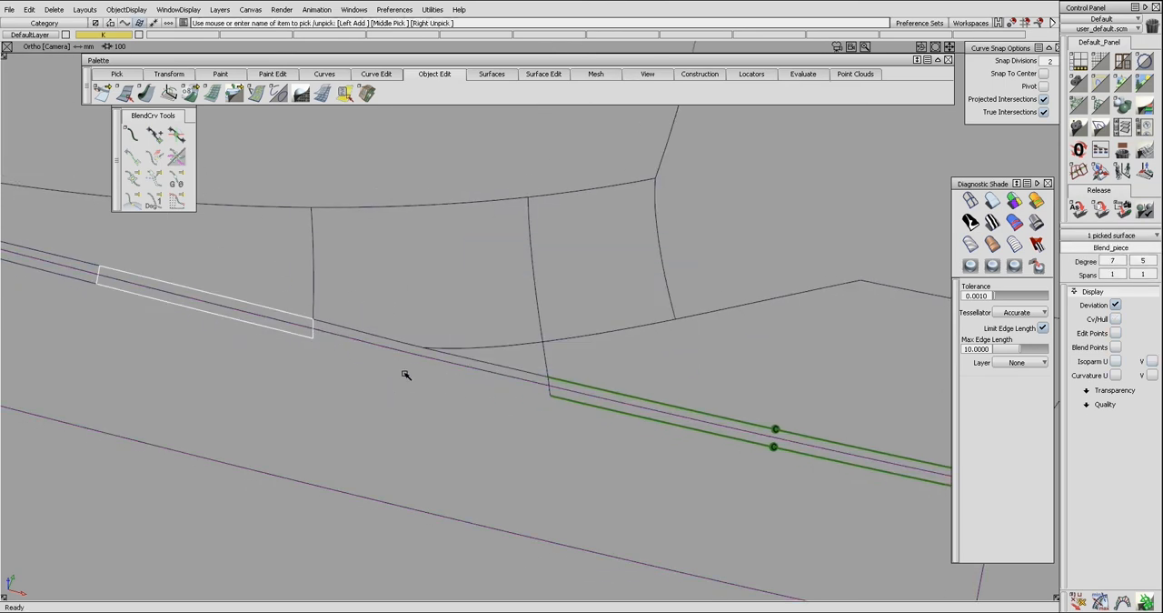
pyautogui.click(550, 392)
pyautogui.click(562, 416)
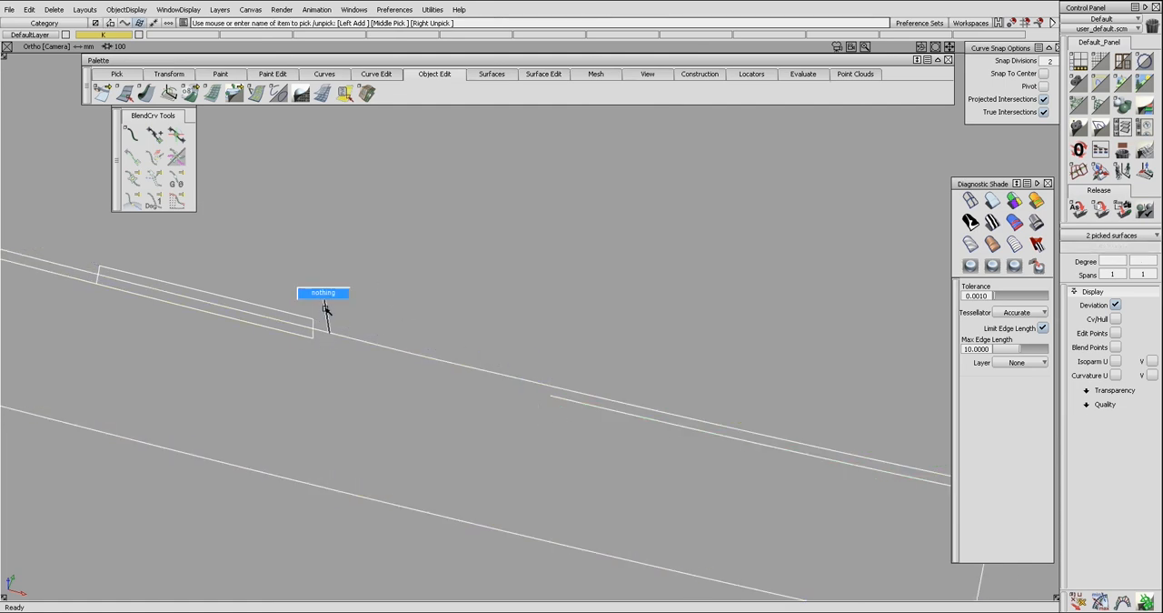
pyautogui.keyDown('ctrl'); pyautogui.keyDown('shift'); pyautogui.moveTo(324, 303); pyautogui.dragTo(325, 297); pyautogui.keyUp('shift'); pyautogui.keyUp('ctrl')
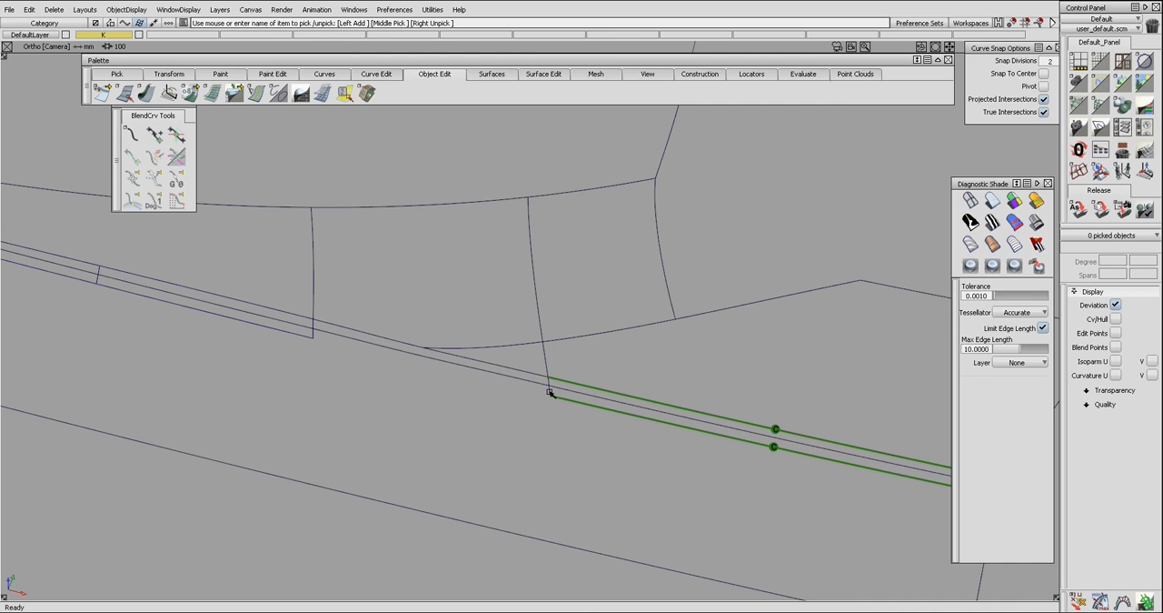
# Isolate the two blend surfaces bordering the gap between the seams by hiding everything else.
pyautogui.click(536, 395)
pyautogui.click(314, 333)
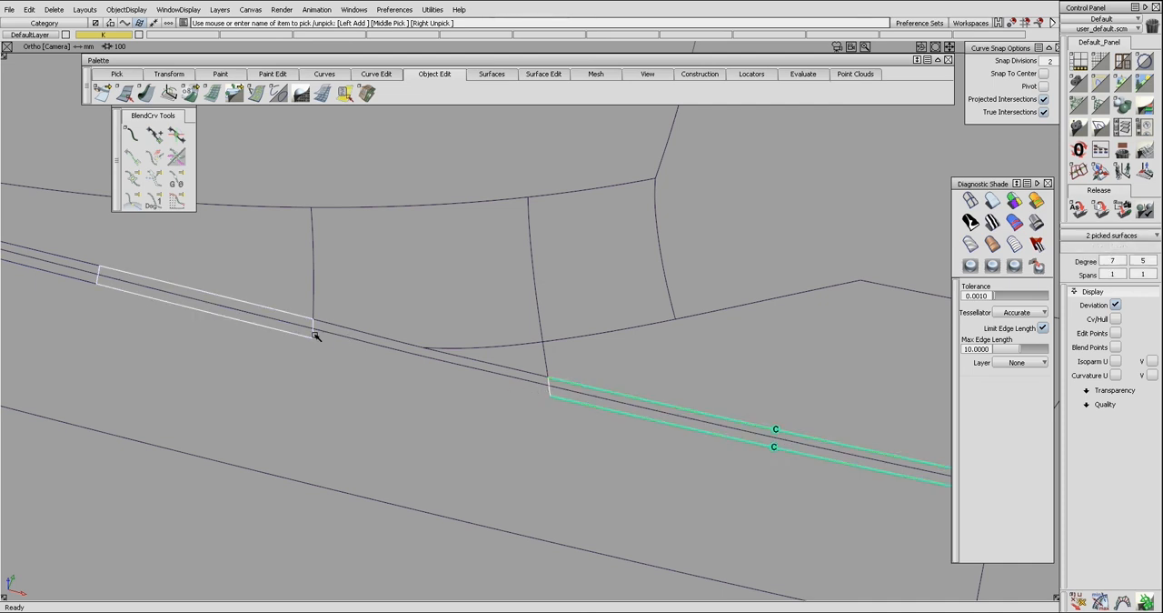
pyautogui.click(132, 135)
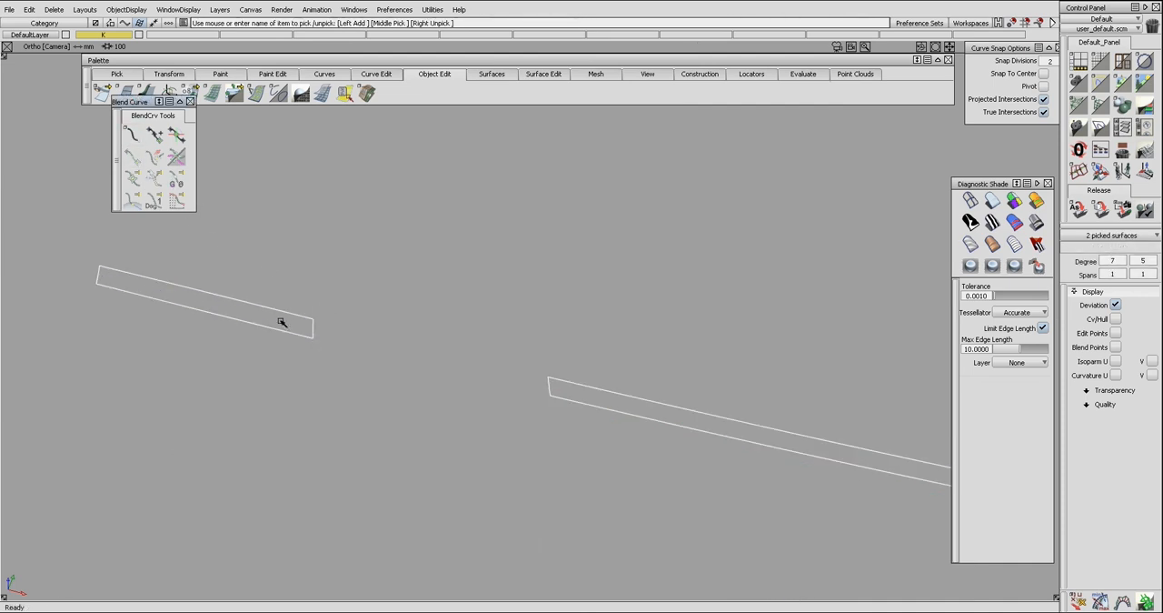
pyautogui.click(326, 365)
# Bridge the gap between the left and right blend surfaces with lower and upper blend curves joining their facing corners.
pyautogui.click(134, 135)
pyautogui.click(312, 338)
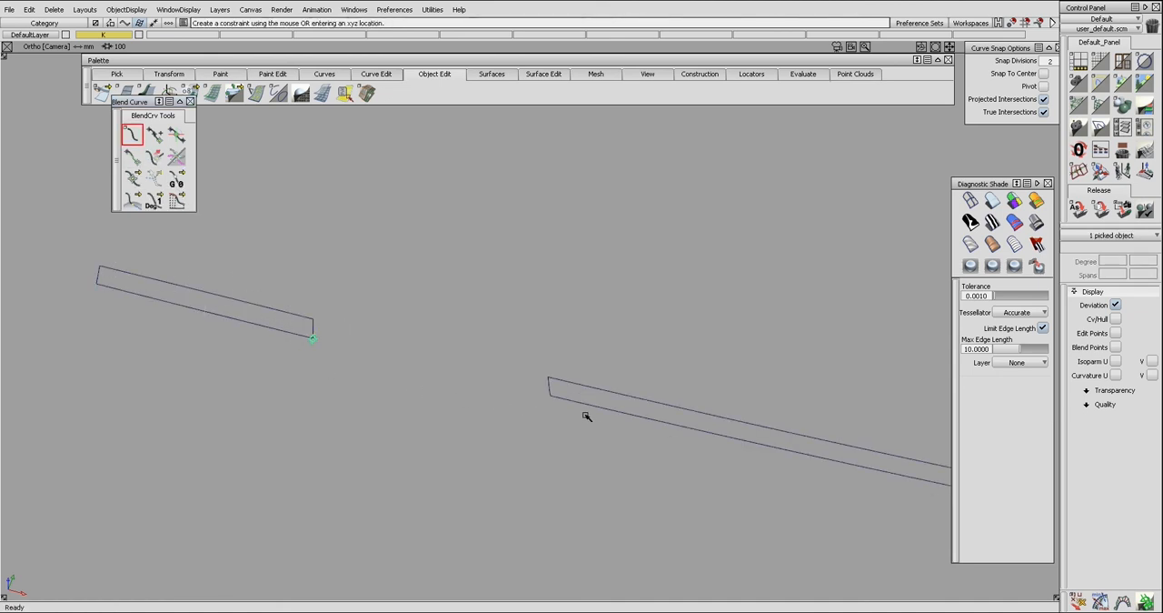
pyautogui.click(549, 394)
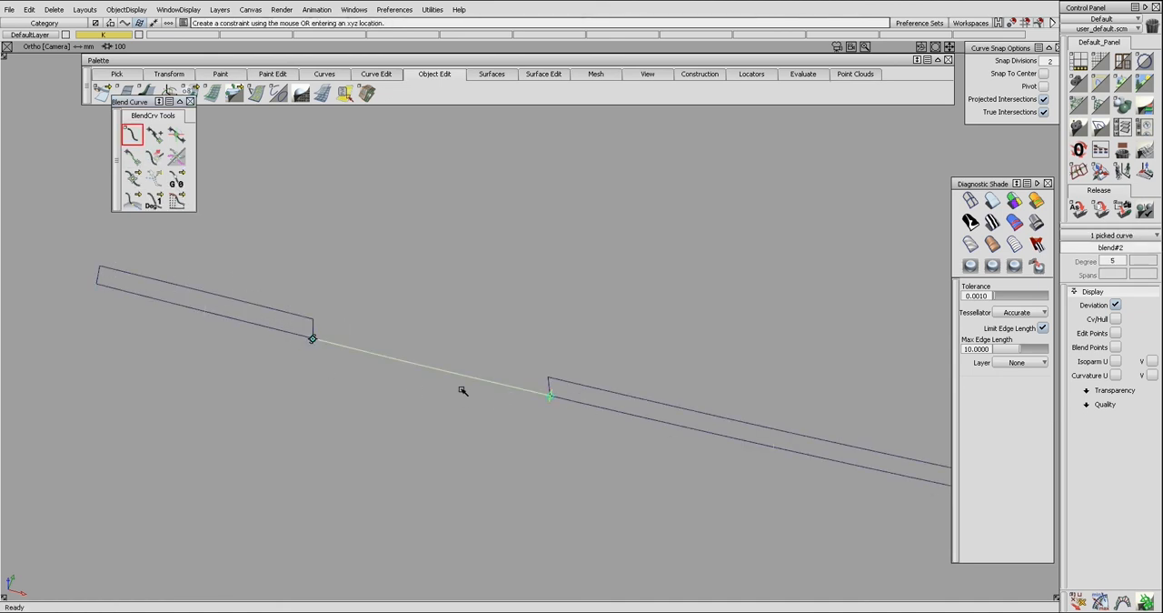
pyautogui.click(314, 321)
pyautogui.click(546, 380)
# Build a rail surface across the gap from the lower and upper blend curves and the facing end edges of both blend surfaces.
pyautogui.keyDown('ctrl'); pyautogui.keyDown('shift'); pyautogui.moveTo(405, 355); pyautogui.dragTo(410, 366); pyautogui.keyUp('shift'); pyautogui.keyUp('ctrl')
pyautogui.keyDown('alt'); pyautogui.keyDown('shift'); pyautogui.moveTo(403, 366); pyautogui.dragTo(377, 354, button='right'); pyautogui.keyUp('shift'); pyautogui.keyUp('alt')
pyautogui.keyDown('ctrl'); pyautogui.keyDown('shift'); pyautogui.moveTo(333, 312); pyautogui.dragTo(332, 356, button='right'); pyautogui.keyUp('shift'); pyautogui.keyUp('ctrl')
pyautogui.click(262, 319)
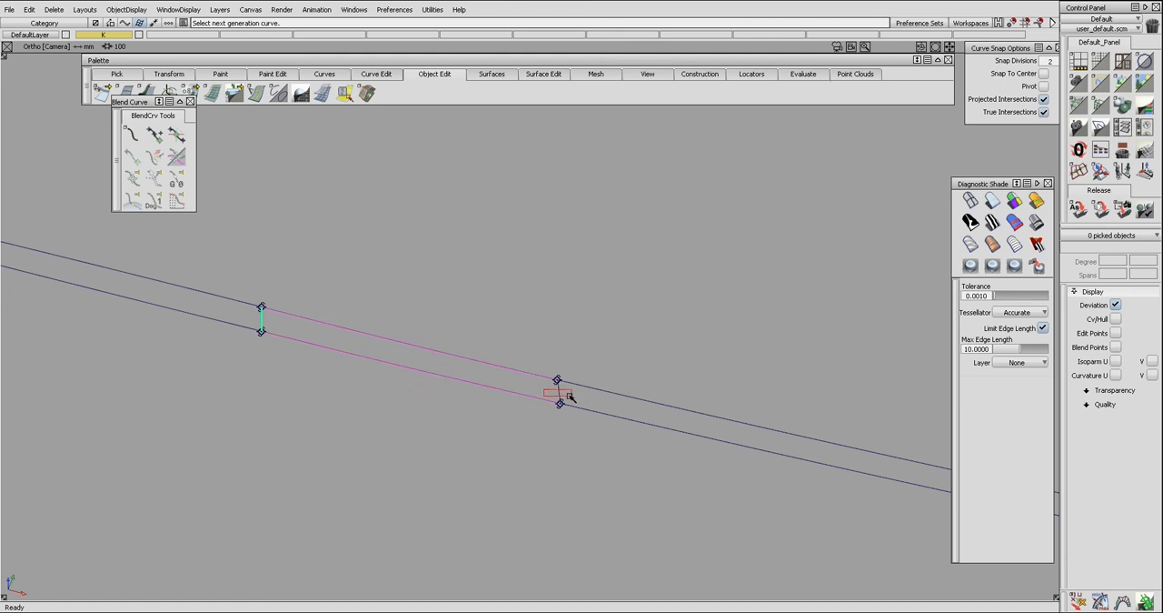
pyautogui.click(514, 368)
pyautogui.click(515, 402)
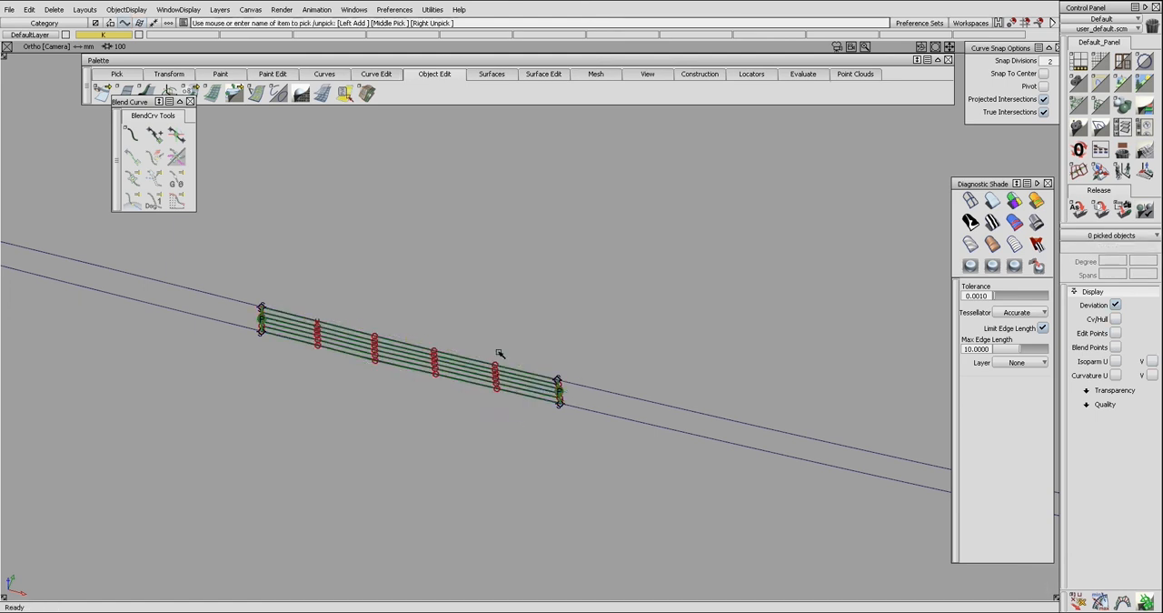
# Delete the two bridging blend curves and align the rail surface's right and left ends to the adjoining blend surfaces.
pyautogui.press('Delete')
pyautogui.keyDown('alt'); pyautogui.keyDown('shift'); pyautogui.moveTo(535, 444); pyautogui.dragTo(572, 397); pyautogui.keyUp('shift'); pyautogui.keyUp('alt')
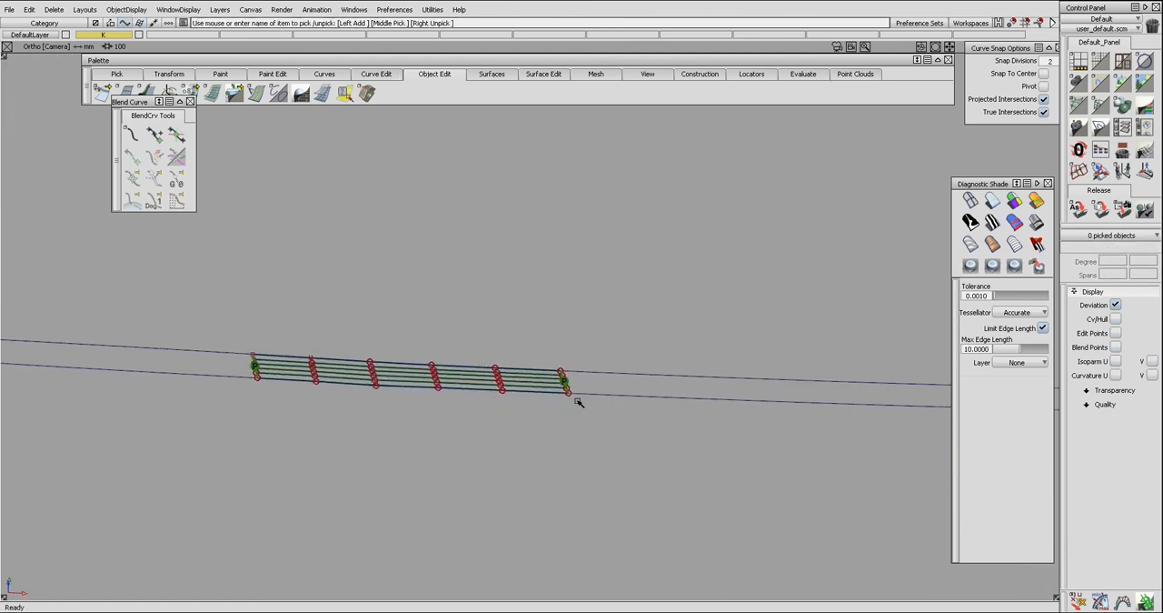
pyautogui.click(567, 386)
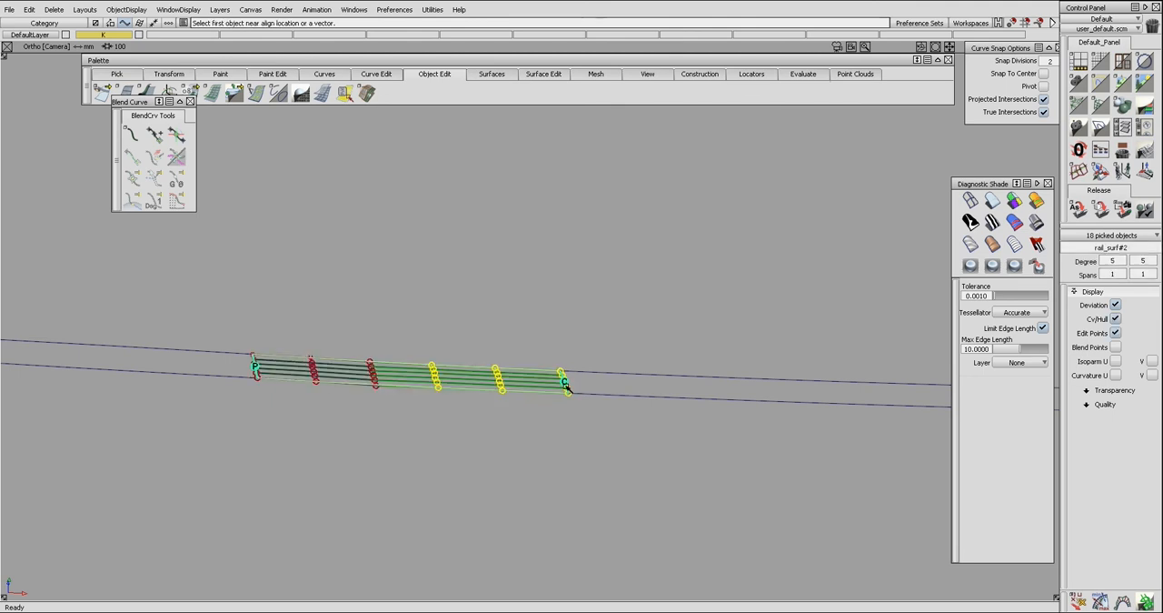
pyautogui.click(254, 367)
pyautogui.click(258, 371)
pyautogui.click(256, 368)
pyautogui.keyDown('ctrl'); pyautogui.keyDown('shift'); pyautogui.moveTo(255, 368); pyautogui.dragTo(246, 365); pyautogui.keyUp('shift'); pyautogui.keyUp('ctrl')
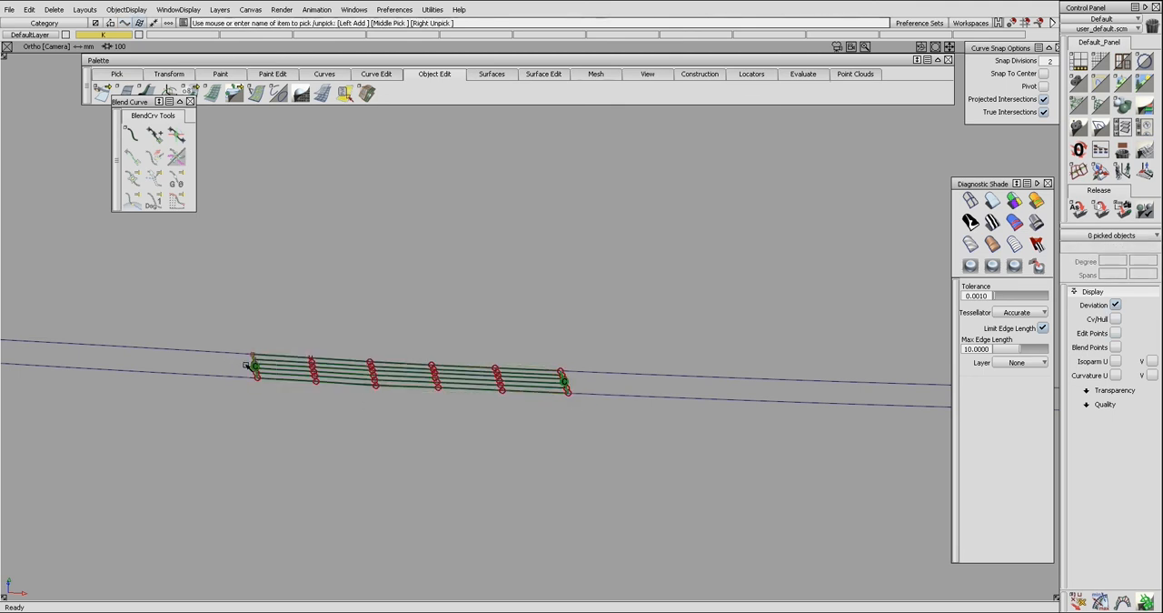
# Show the hidden surfaces and align the bridging surface's lower edge to the lower surface with G2 Project, accepting the history removal.
pyautogui.click(240, 367)
pyautogui.click(497, 403)
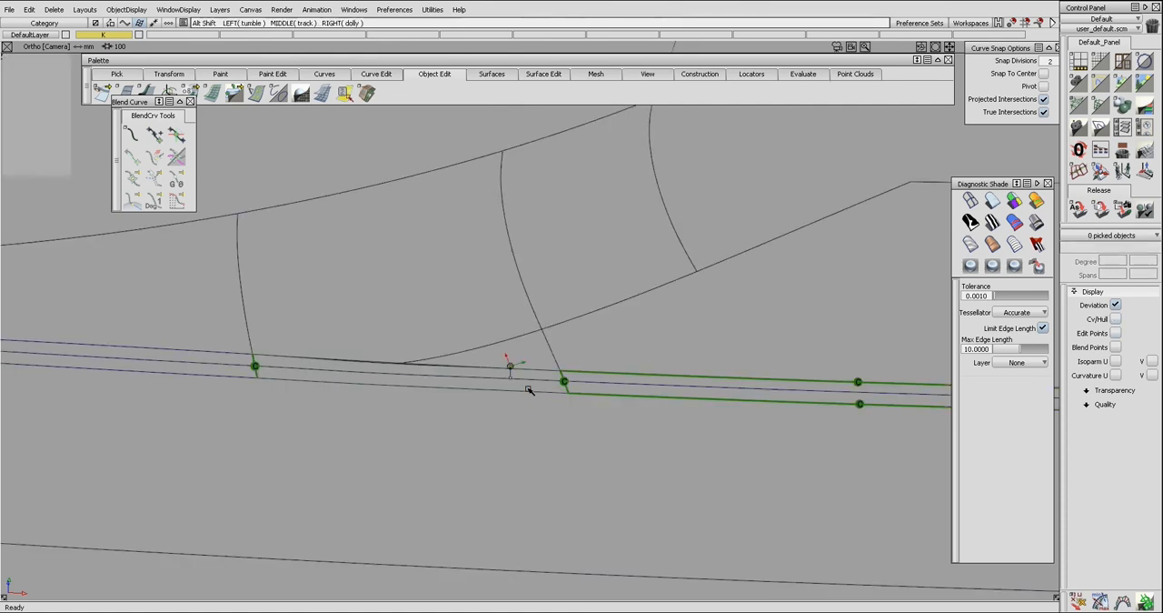
pyautogui.keyDown('alt'); pyautogui.keyDown('shift'); pyautogui.moveTo(529, 388); pyautogui.dragTo(436, 402); pyautogui.keyUp('shift'); pyautogui.keyUp('alt')
pyautogui.hotkey('ctrl', 'a')
pyautogui.click(465, 391)
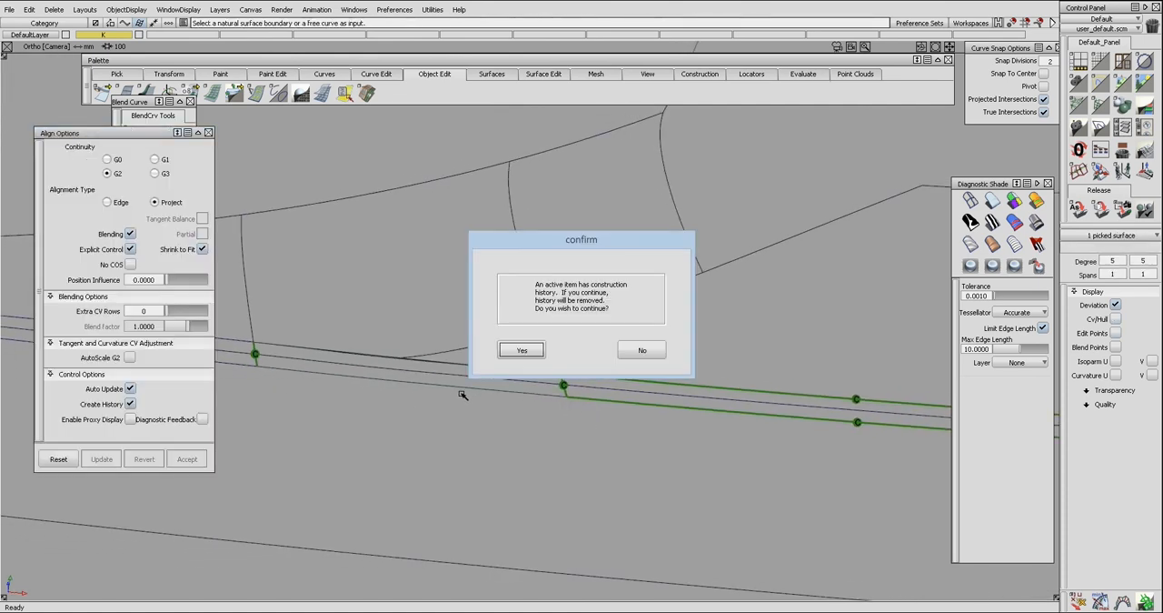
pyautogui.press('Return')
pyautogui.click(461, 402)
pyautogui.keyDown('ctrl'); pyautogui.keyDown('shift'); pyautogui.moveTo(398, 381); pyautogui.dragTo(411, 403); pyautogui.keyUp('shift'); pyautogui.keyUp('ctrl')
pyautogui.keyDown('ctrl'); pyautogui.keyDown('shift'); pyautogui.moveTo(491, 423); pyautogui.dragTo(454, 428); pyautogui.keyUp('shift'); pyautogui.keyUp('ctrl')
# Trim the lower surface along the bridging surface's lower edge, keeping the part below the blend.
pyautogui.hotkey('ctrl', 'm')
pyautogui.hotkey('ctrl', 'z')
pyautogui.click(506, 418)
pyautogui.hotkey('alt', 'h')
pyautogui.click(522, 428)
pyautogui.hotkey('ctrl', 't')
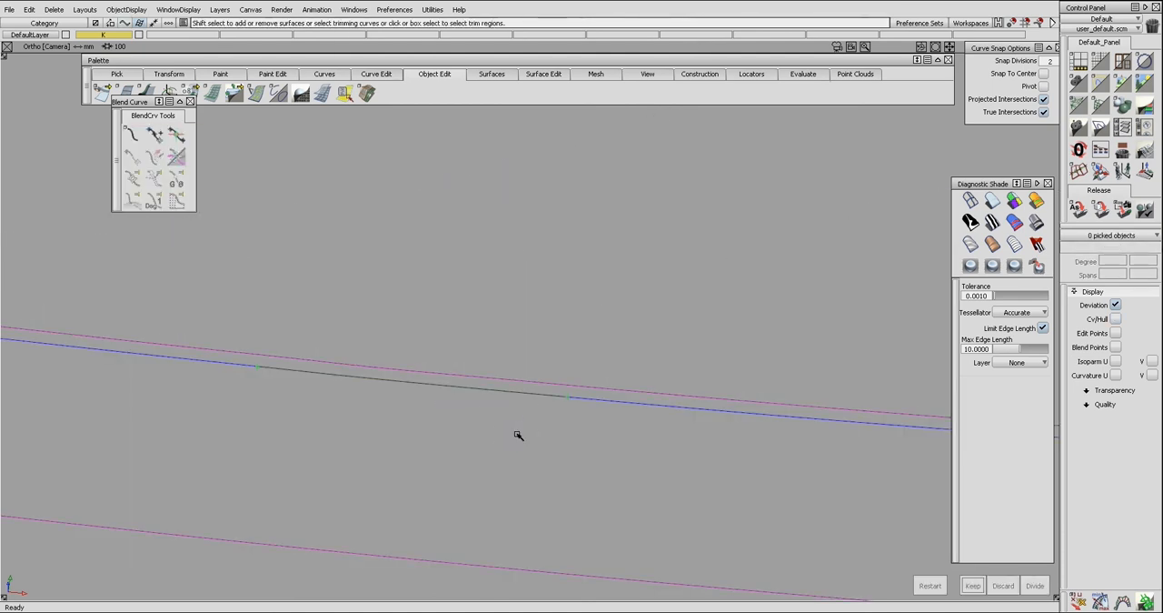
pyautogui.click(519, 434)
pyautogui.press('space')
pyautogui.keyDown('ctrl'); pyautogui.keyDown('shift'); pyautogui.moveTo(564, 408); pyautogui.dragTo(551, 430); pyautogui.keyUp('shift'); pyautogui.keyUp('ctrl')
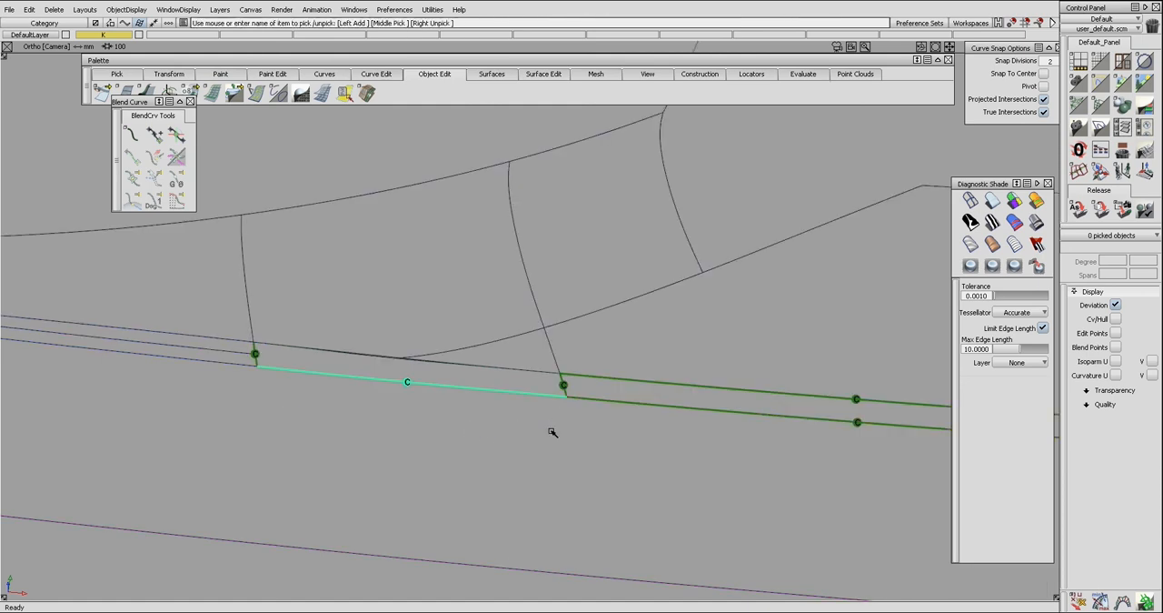
# Clear the continuity check markers from the surfaces around the bridge.
pyautogui.click(554, 431)
pyautogui.hotkey('ctrl', 'h')
pyautogui.press('Return')
pyautogui.click(559, 440)
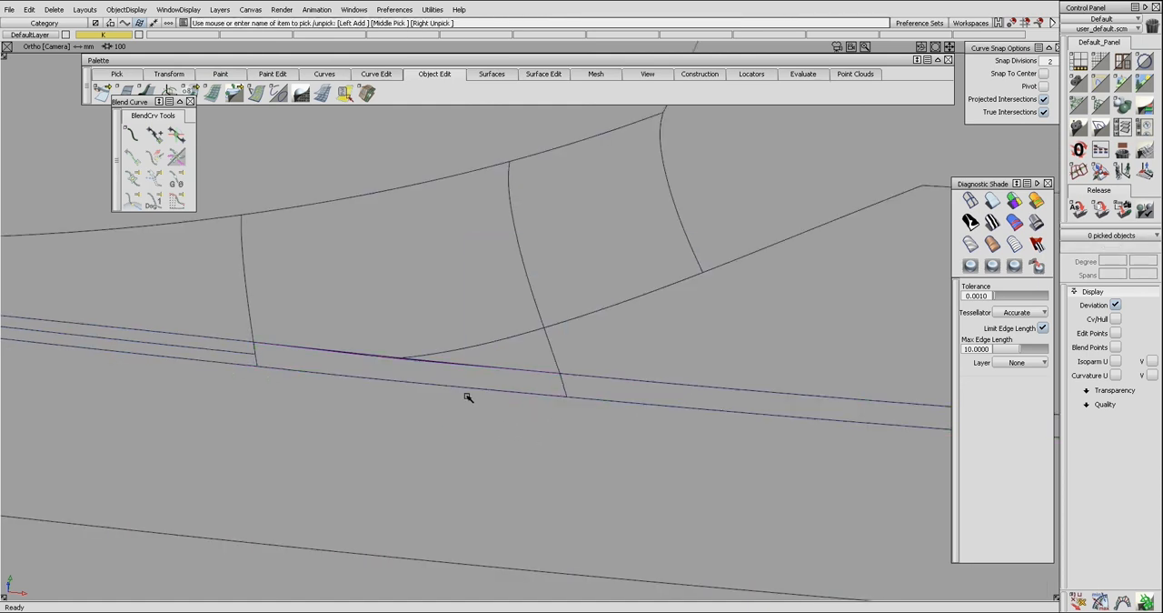
# Examine the CV layout of the upper extended surface where its trimmed corner meets the bridging surface.
pyautogui.moveTo(502, 379)
pyautogui.keyDown('alt'); pyautogui.keyDown('shift'); pyautogui.mouseDown()
pyautogui.moveTo(473, 389)
pyautogui.moveTo(436, 449)
pyautogui.mouseUp(); pyautogui.keyUp('shift'); pyautogui.keyUp('alt')
pyautogui.keyDown('alt'); pyautogui.keyDown('shift'); pyautogui.moveTo(395, 381); pyautogui.dragTo(459, 401); pyautogui.keyUp('shift'); pyautogui.keyUp('alt')
pyautogui.click(433, 339)
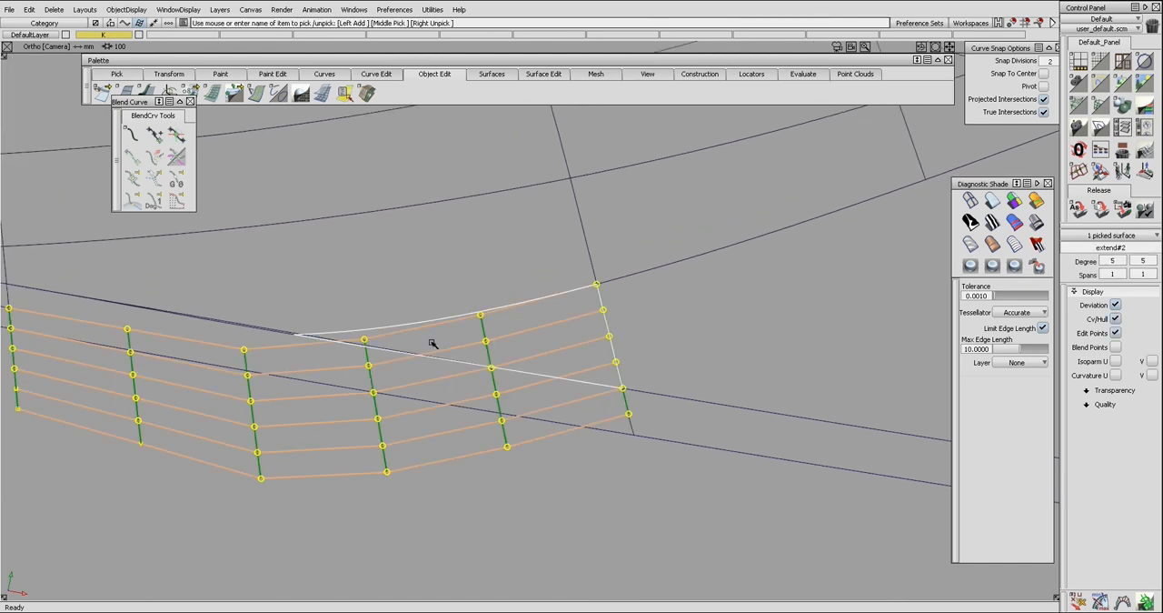
pyautogui.click(433, 356)
pyautogui.keyDown('alt'); pyautogui.keyDown('shift'); pyautogui.moveTo(438, 357); pyautogui.dragTo(528, 338); pyautogui.keyUp('shift'); pyautogui.keyUp('alt')
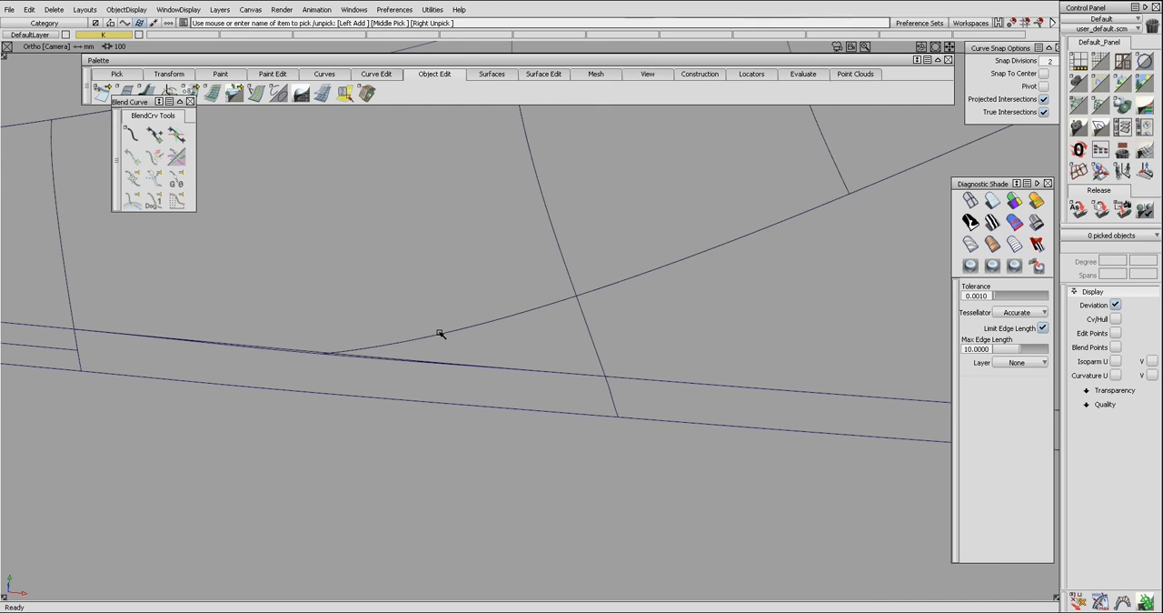
# Duplicate the bridging surface in place and keep the spare copy as a template.
pyautogui.moveTo(457, 316)
pyautogui.keyDown('alt'); pyautogui.keyDown('shift'); pyautogui.mouseDown()
pyautogui.moveTo(460, 340)
pyautogui.moveTo(496, 367)
pyautogui.moveTo(531, 363)
pyautogui.mouseUp(); pyautogui.keyUp('shift'); pyautogui.keyUp('alt')
pyautogui.click(511, 385)
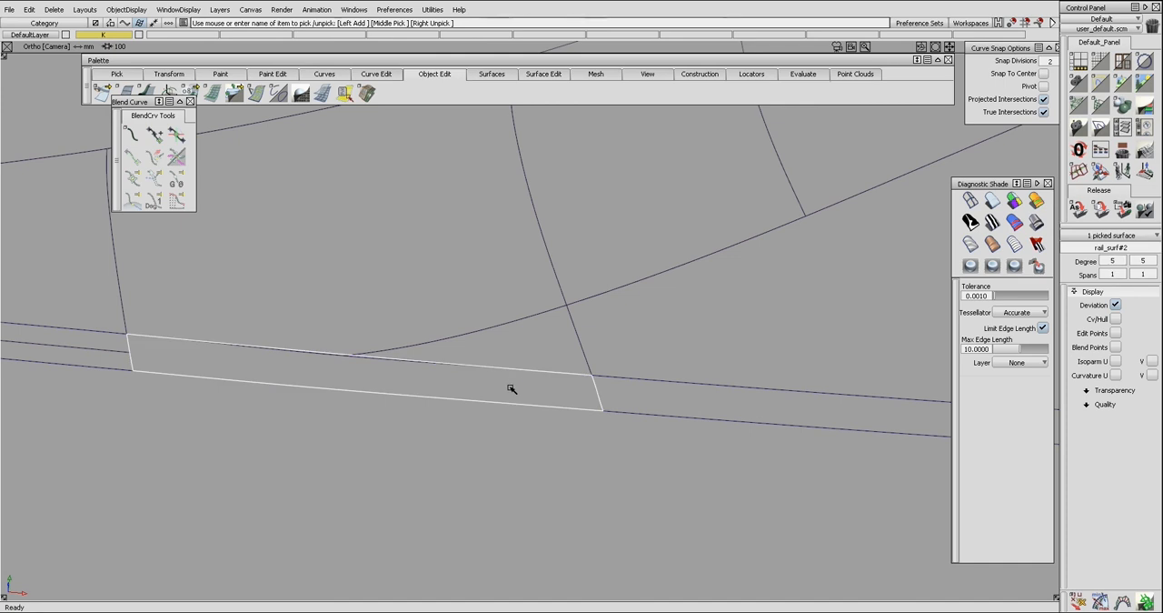
pyautogui.hotkey('ctrl', 'v')
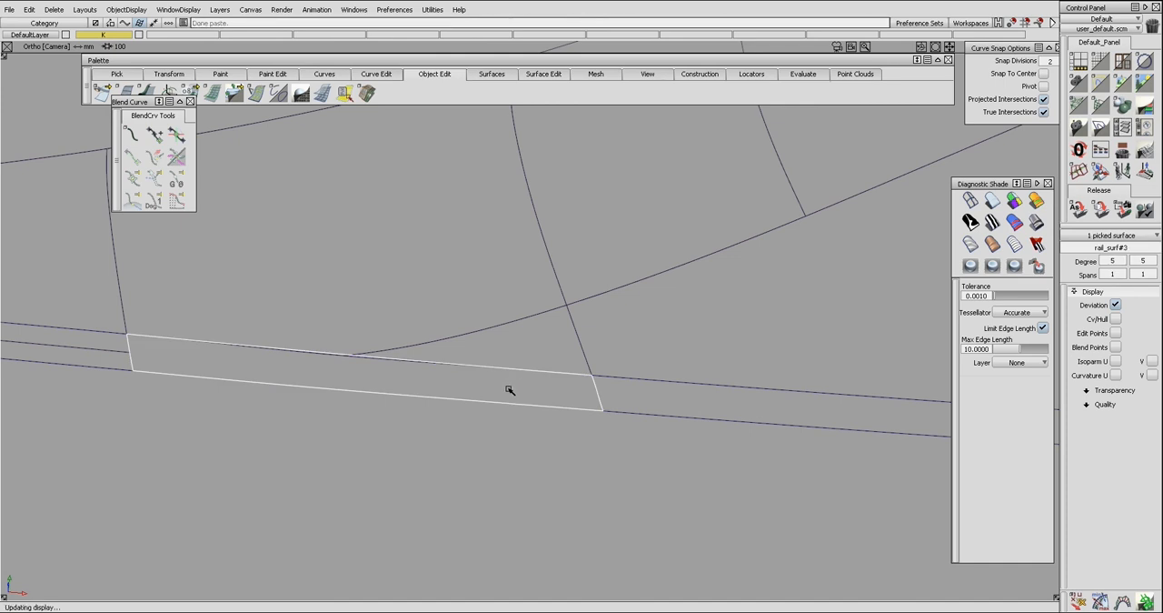
pyautogui.click(509, 390)
# Detach the bridging surface at the corner where the upper surface's two trimmed edges meet.
pyautogui.keyDown('alt'); pyautogui.keyDown('shift'); pyautogui.moveTo(524, 377); pyautogui.dragTo(549, 397); pyautogui.keyUp('shift'); pyautogui.keyUp('alt')
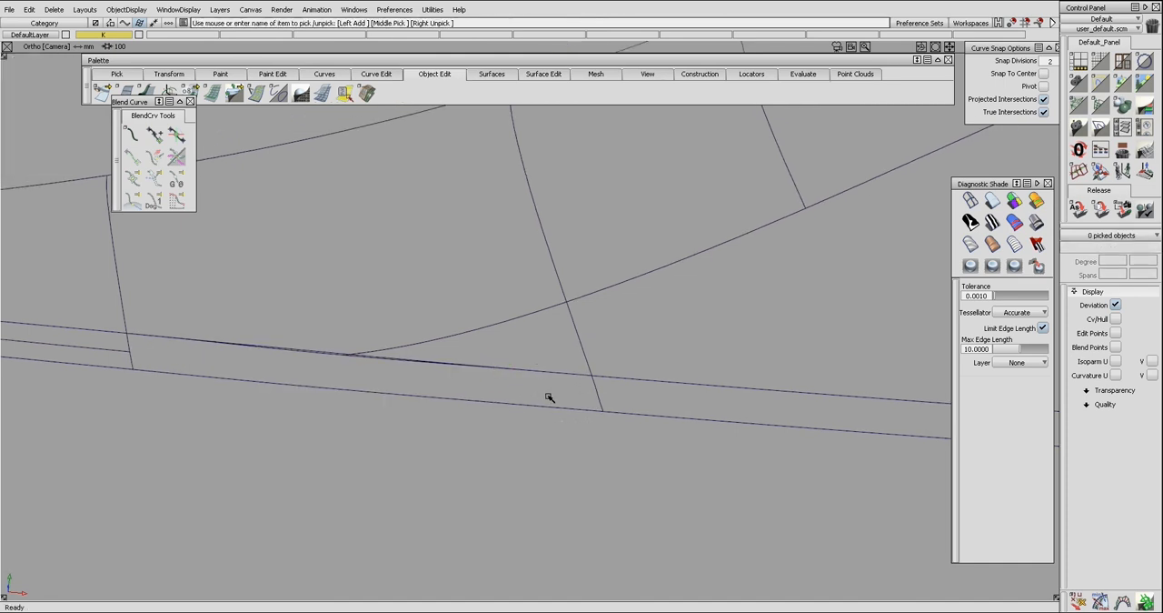
pyautogui.click(596, 393)
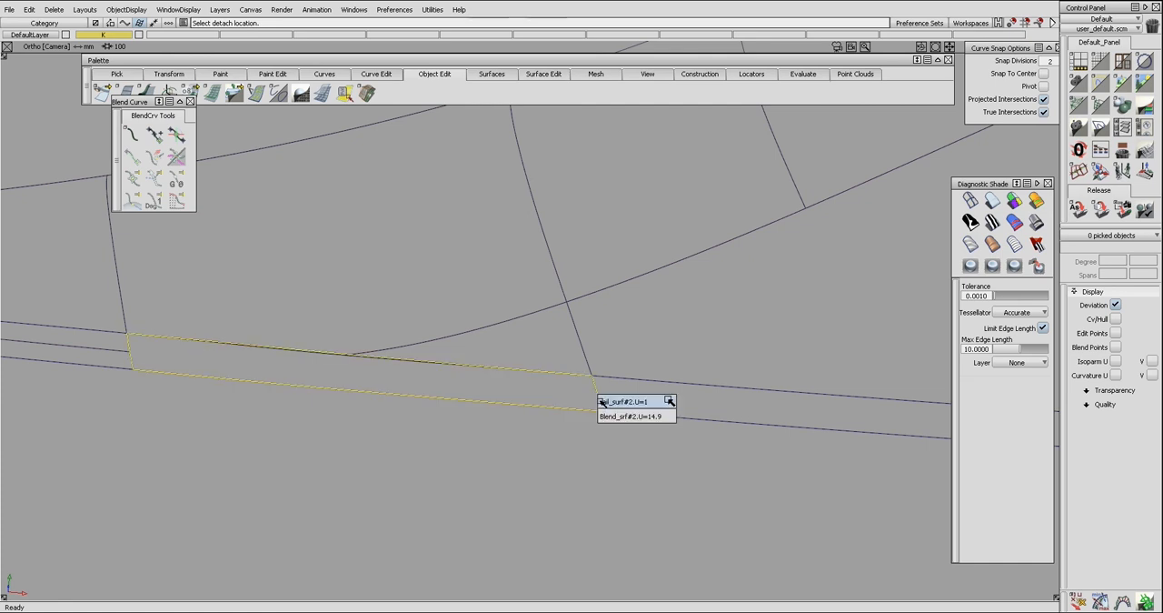
pyautogui.click(368, 354)
pyautogui.click(371, 358)
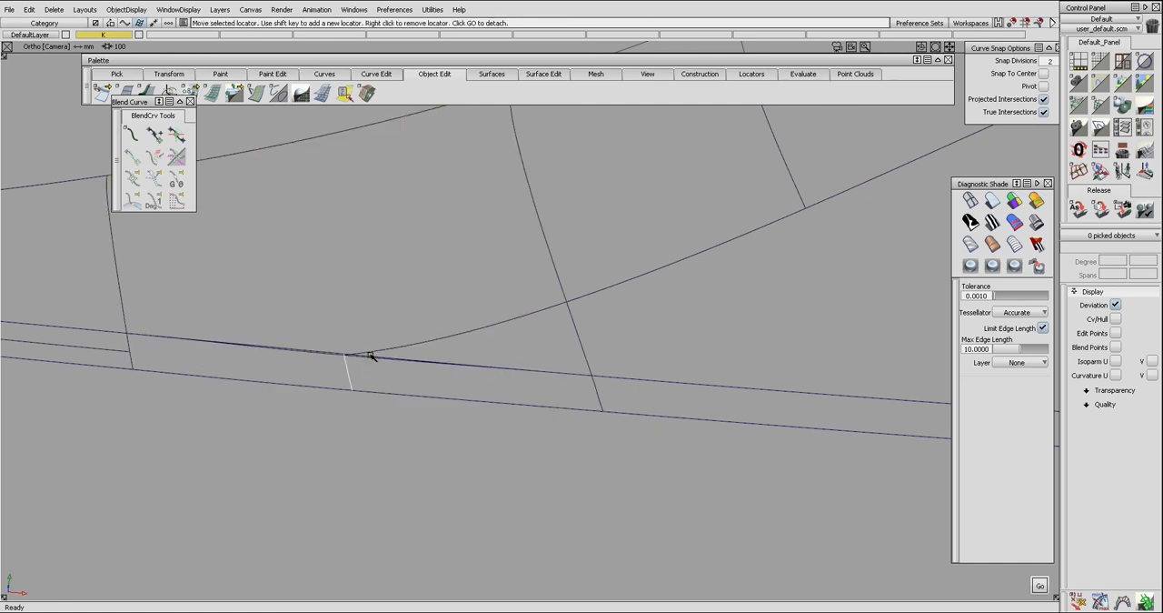
# Try to align the right detached piece's upper edge to the upper surface with G2 Project and check its continuity.
pyautogui.hotkey('ctrl', 'a')
pyautogui.click(403, 361)
pyautogui.click(418, 352)
pyautogui.keyDown('alt'); pyautogui.keyDown('shift'); pyautogui.moveTo(418, 351); pyautogui.dragTo(463, 364, button='middle'); pyautogui.keyUp('shift'); pyautogui.keyUp('alt')
pyautogui.hotkey('ctrl', 'shift', 'c')
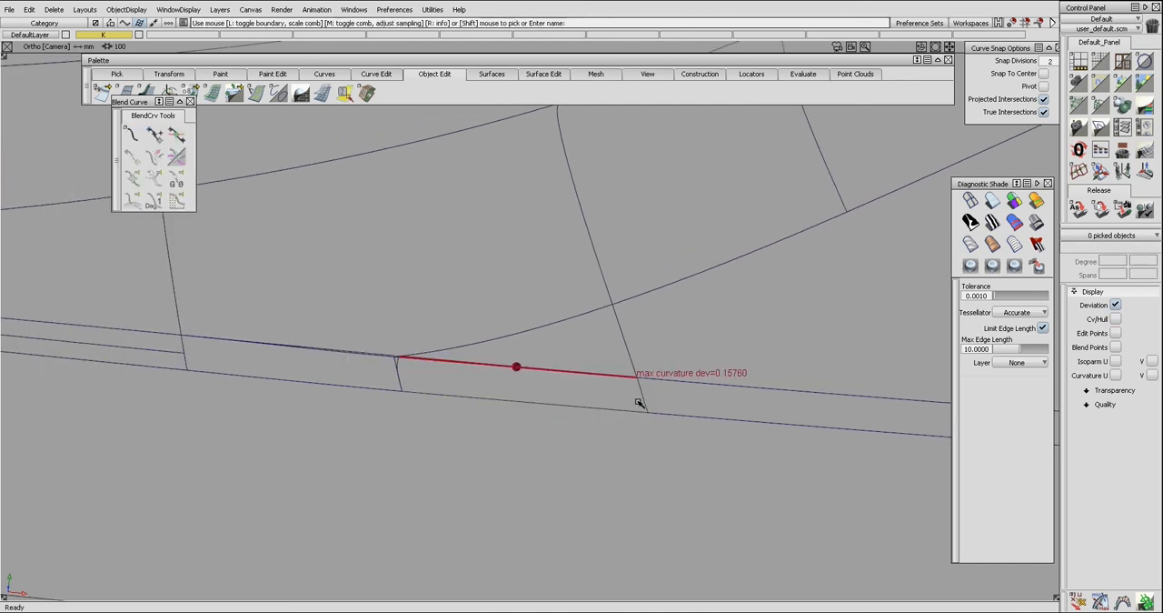
pyautogui.hotkey('ctrl', 'q')
pyautogui.click(458, 396)
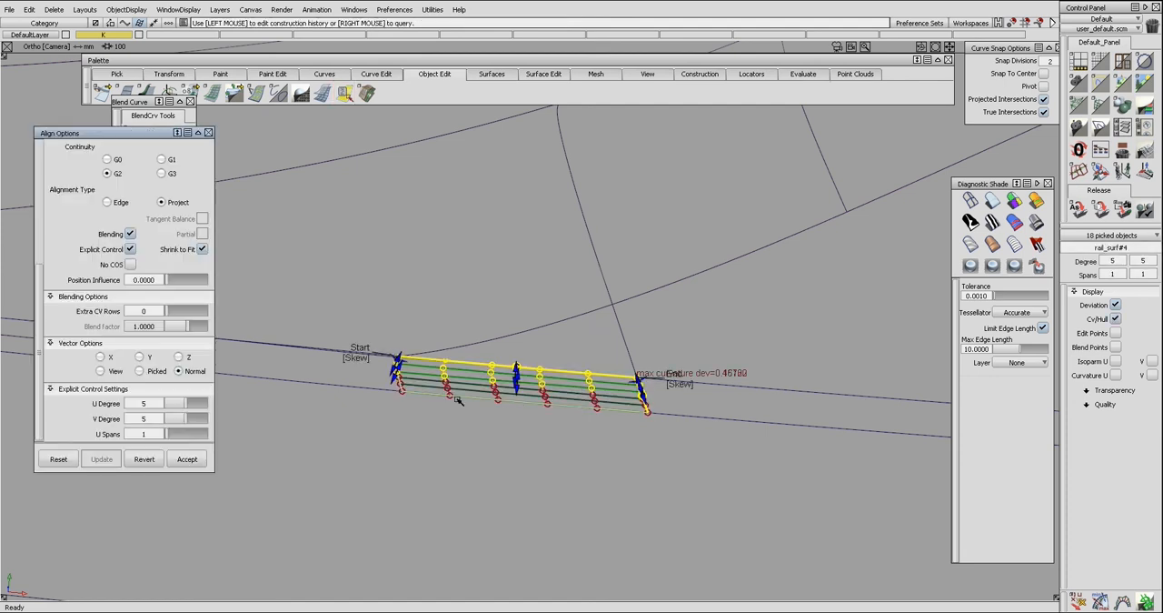
# Delete the detached bridging pieces together with the leftover continuity markers and curves on surface.
pyautogui.moveTo(440, 336)
pyautogui.keyDown('alt'); pyautogui.keyDown('shift'); pyautogui.mouseDown(button='right')
pyautogui.moveTo(432, 340)
pyautogui.moveTo(454, 349)
pyautogui.mouseUp(button='right'); pyautogui.keyUp('shift'); pyautogui.keyUp('alt')
pyautogui.keyDown('alt'); pyautogui.keyDown('shift'); pyautogui.moveTo(437, 341); pyautogui.dragTo(464, 350, button='middle'); pyautogui.keyUp('shift'); pyautogui.keyUp('alt')
pyautogui.keyDown('alt'); pyautogui.keyDown('shift'); pyautogui.moveTo(341, 349); pyautogui.dragTo(366, 351, button='right'); pyautogui.keyUp('shift'); pyautogui.keyUp('alt')
pyautogui.press('Delete')
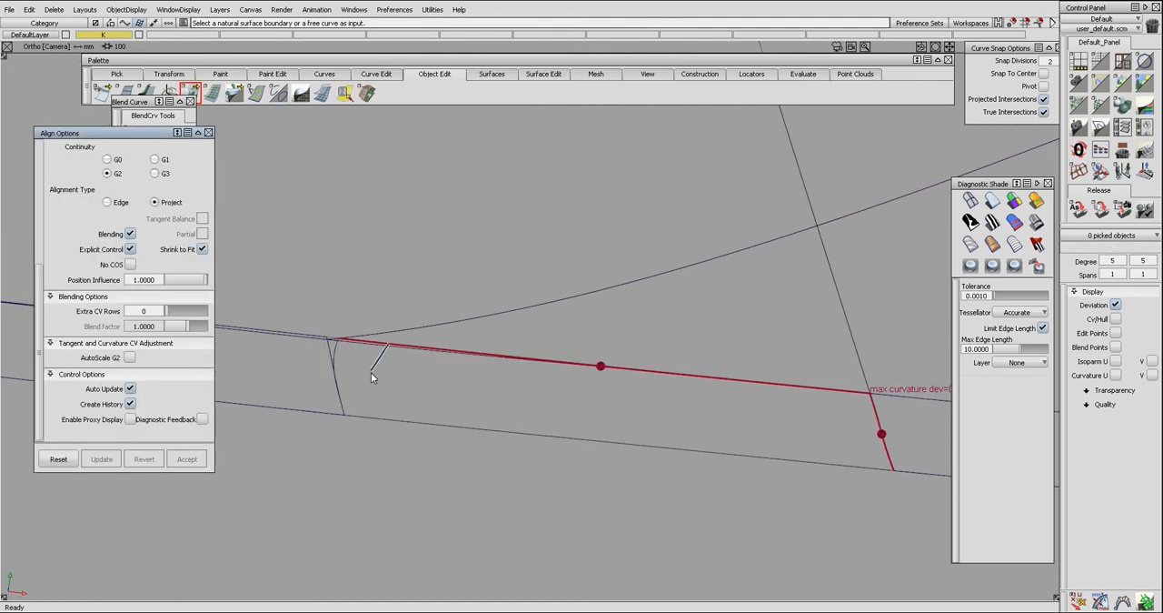
pyautogui.press('Return')
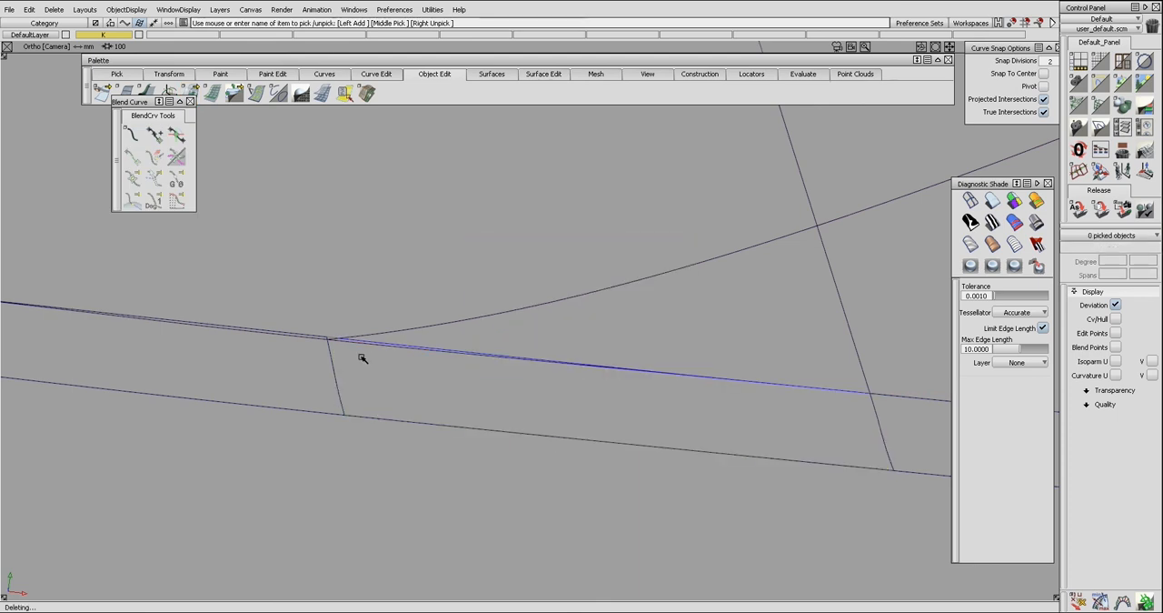
pyautogui.keyDown('ctrl'); pyautogui.keyDown('shift'); pyautogui.moveTo(349, 365); pyautogui.dragTo(349, 368); pyautogui.keyUp('shift'); pyautogui.keyUp('ctrl')
pyautogui.keyDown('ctrl'); pyautogui.keyDown('shift'); pyautogui.moveTo(353, 327); pyautogui.dragTo(341, 367); pyautogui.keyUp('shift'); pyautogui.keyUp('ctrl')
pyautogui.click(346, 375)
pyautogui.press('Delete')
pyautogui.press('Return')
pyautogui.keyDown('ctrl'); pyautogui.keyDown('shift'); pyautogui.moveTo(398, 394); pyautogui.dragTo(374, 338); pyautogui.keyUp('shift'); pyautogui.keyUp('ctrl')
pyautogui.moveTo(374, 323); pyautogui.dragTo(381, 360)
pyautogui.press('Delete')
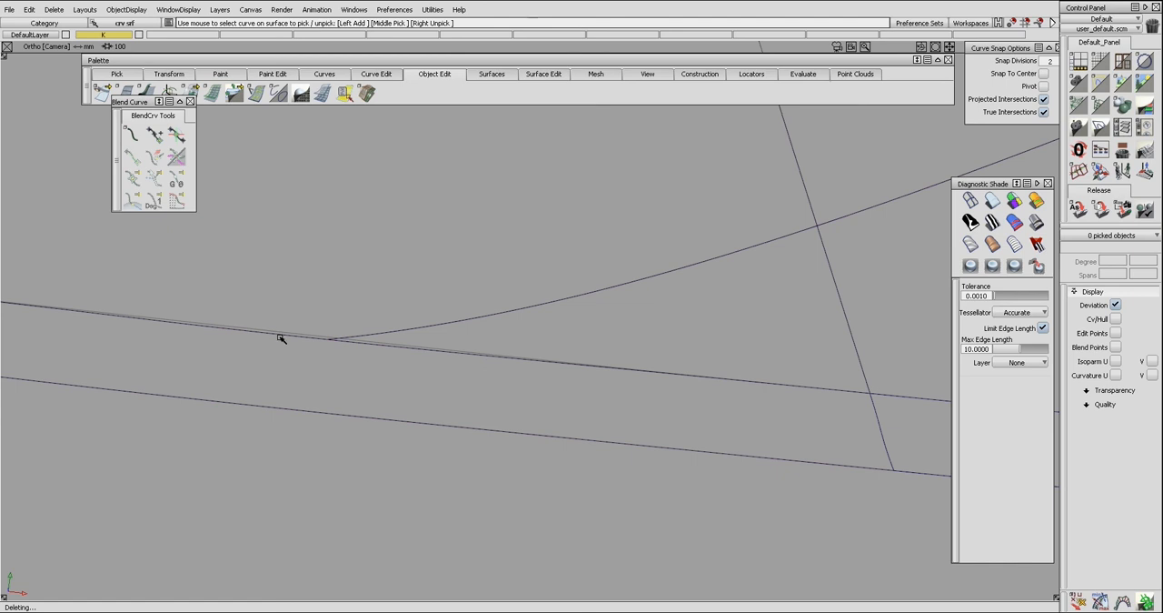
pyautogui.click(352, 354)
pyautogui.press('Delete')
# Turn the templated copy of the bridging surface back into a normal surface.
pyautogui.keyDown('ctrl'); pyautogui.keyDown('shift'); pyautogui.moveTo(376, 359); pyautogui.dragTo(311, 314); pyautogui.keyUp('shift'); pyautogui.keyUp('ctrl')
pyautogui.press('Return')
pyautogui.click(339, 352)
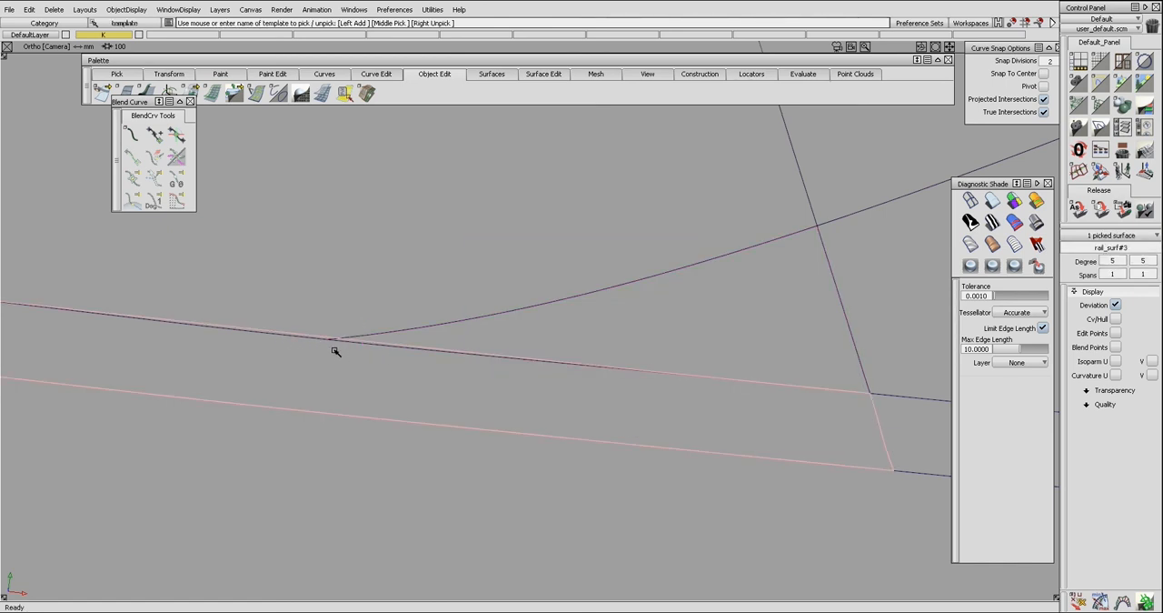
pyautogui.hotkey('alt', 't')
pyautogui.keyDown('alt'); pyautogui.keyDown('shift'); pyautogui.moveTo(336, 351); pyautogui.dragTo(366, 347, button='right'); pyautogui.keyUp('shift'); pyautogui.keyUp('alt')
pyautogui.keyDown('ctrl'); pyautogui.keyDown('shift'); pyautogui.moveTo(405, 343); pyautogui.dragTo(386, 373); pyautogui.keyUp('shift'); pyautogui.keyUp('ctrl')
# Copy and paste the restored bridging surface in place to keep another spare.
pyautogui.click(389, 356)
pyautogui.hotkey('ctrl', 'c')
pyautogui.hotkey('ctrl', 'v')
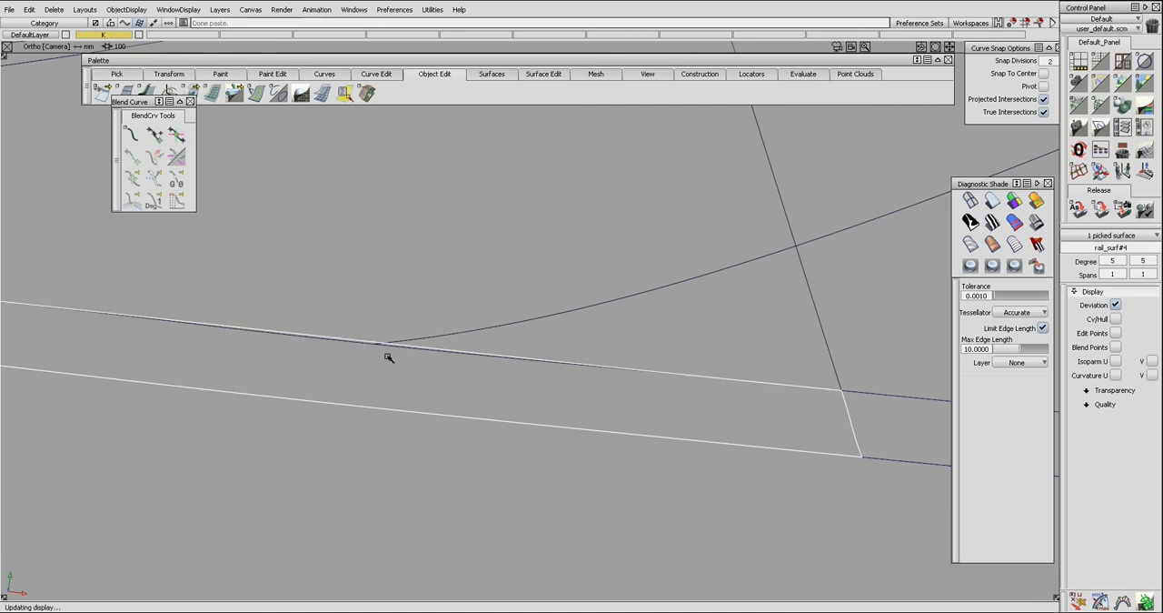
pyautogui.click(389, 358)
pyautogui.keyDown('alt'); pyautogui.keyDown('shift'); pyautogui.moveTo(389, 358); pyautogui.dragTo(498, 358, button='right'); pyautogui.keyUp('shift'); pyautogui.keyUp('alt')
pyautogui.keyDown('alt'); pyautogui.keyDown('shift'); pyautogui.moveTo(576, 366); pyautogui.dragTo(528, 369, button='middle'); pyautogui.keyUp('shift'); pyautogui.keyUp('alt')
pyautogui.keyDown('alt'); pyautogui.keyDown('shift'); pyautogui.moveTo(527, 369); pyautogui.dragTo(535, 387); pyautogui.keyUp('shift'); pyautogui.keyUp('alt')
pyautogui.keyDown('alt'); pyautogui.keyDown('shift'); pyautogui.moveTo(535, 387); pyautogui.dragTo(481, 346, button='right'); pyautogui.keyUp('shift'); pyautogui.keyUp('alt')
pyautogui.keyDown('alt'); pyautogui.keyDown('shift'); pyautogui.moveTo(420, 365); pyautogui.dragTo(549, 373, button='middle'); pyautogui.keyUp('shift'); pyautogui.keyUp('alt')
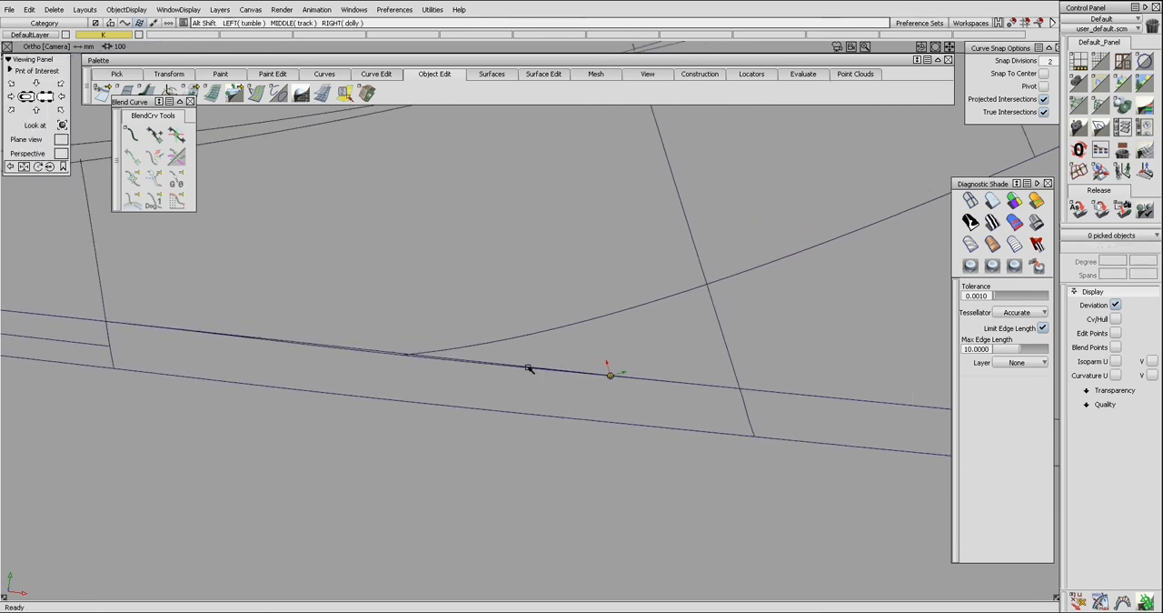
pyautogui.keyDown('alt'); pyautogui.keyDown('shift'); pyautogui.moveTo(549, 373); pyautogui.dragTo(538, 354); pyautogui.keyUp('shift'); pyautogui.keyUp('alt')
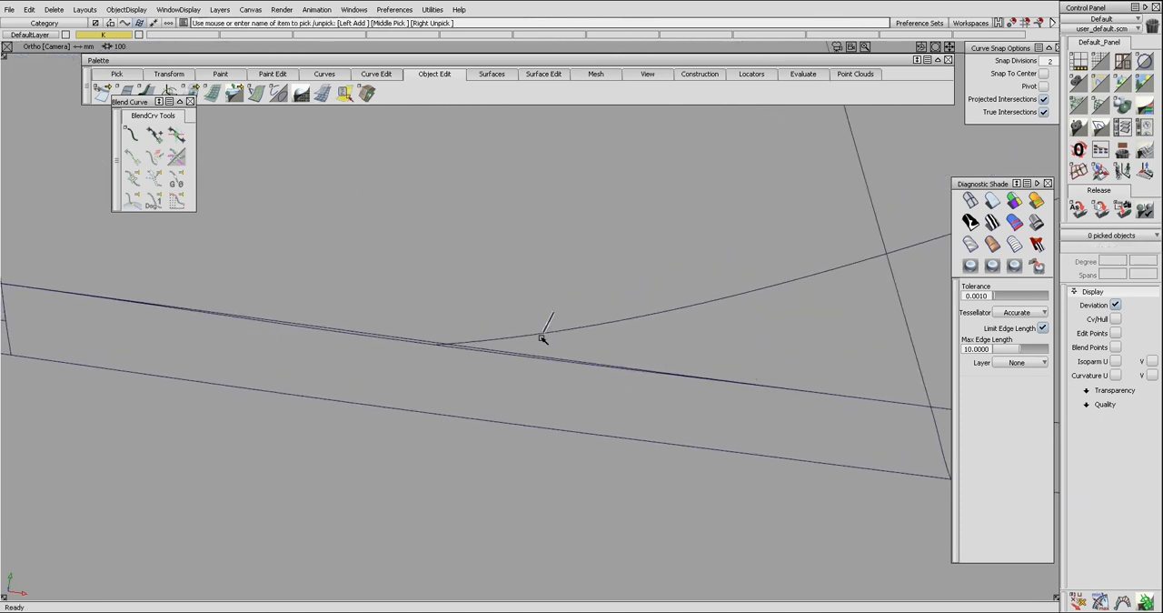
# Try to trim the upper surface where it overlaps the bridging surface's upper edge.
pyautogui.keyDown('ctrl'); pyautogui.keyDown('shift'); pyautogui.moveTo(516, 344); pyautogui.dragTo(514, 347, button='right'); pyautogui.keyUp('shift'); pyautogui.keyUp('ctrl')
pyautogui.click(514, 335)
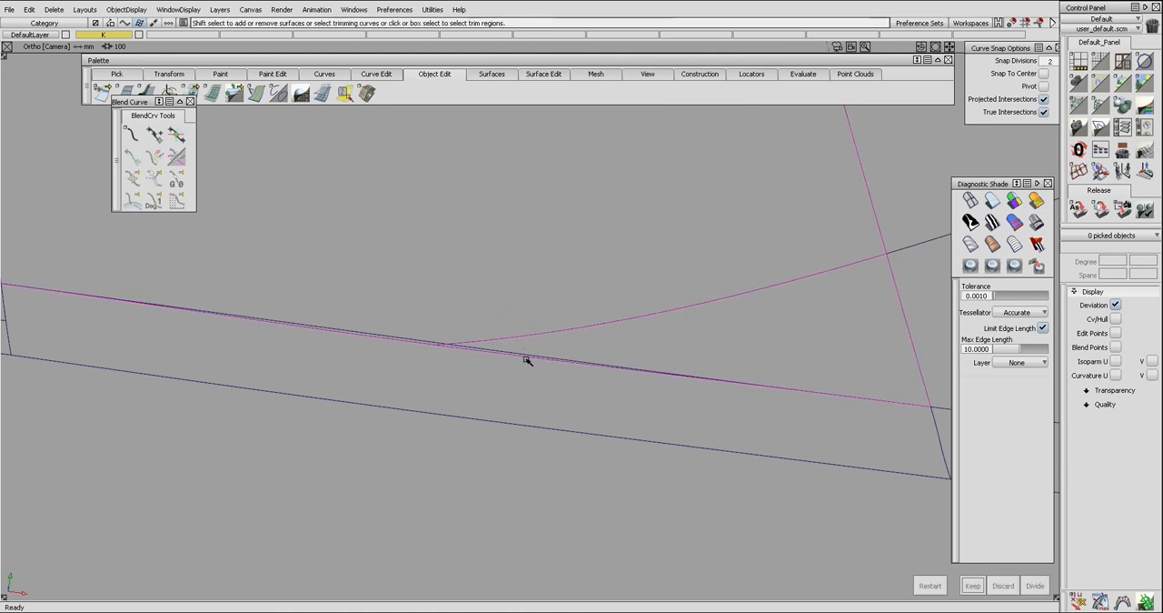
pyautogui.keyDown('alt'); pyautogui.keyDown('shift'); pyautogui.moveTo(559, 361); pyautogui.dragTo(479, 327); pyautogui.keyUp('shift'); pyautogui.keyUp('alt')
pyautogui.keyDown('alt'); pyautogui.keyDown('shift'); pyautogui.moveTo(526, 305); pyautogui.dragTo(536, 312, button='middle'); pyautogui.keyUp('shift'); pyautogui.keyUp('alt')
pyautogui.click(535, 312)
# Build a narrow degree 5 by 1 strip surface along the bridging surface's upper edge.
pyautogui.click(517, 337)
pyautogui.hotkey('alt', 'h')
pyautogui.hotkey('alt', 'shift', 'd')
pyautogui.click(525, 312)
pyautogui.press('space')
pyautogui.moveTo(522, 311)
pyautogui.keyDown('alt'); pyautogui.keyDown('shift'); pyautogui.mouseDown()
pyautogui.moveTo(509, 275)
pyautogui.moveTo(505, 291)
pyautogui.mouseUp(); pyautogui.keyUp('shift'); pyautogui.keyUp('alt')
pyautogui.moveTo(505, 314)
pyautogui.keyDown('ctrl'); pyautogui.keyDown('shift'); pyautogui.mouseDown()
pyautogui.moveTo(501, 293)
pyautogui.moveTo(552, 318)
pyautogui.moveTo(512, 358)
pyautogui.moveTo(504, 336)
pyautogui.mouseUp(); pyautogui.keyUp('shift'); pyautogui.keyUp('ctrl')
# Extend the strip's long edge by about 1.37 mm so that it crosses the upper surface.
pyautogui.hotkey('alt', 'v')
pyautogui.click(512, 358)
pyautogui.hotkey('alt', 'h')
pyautogui.hotkey('alt', 'e')
pyautogui.click(509, 329)
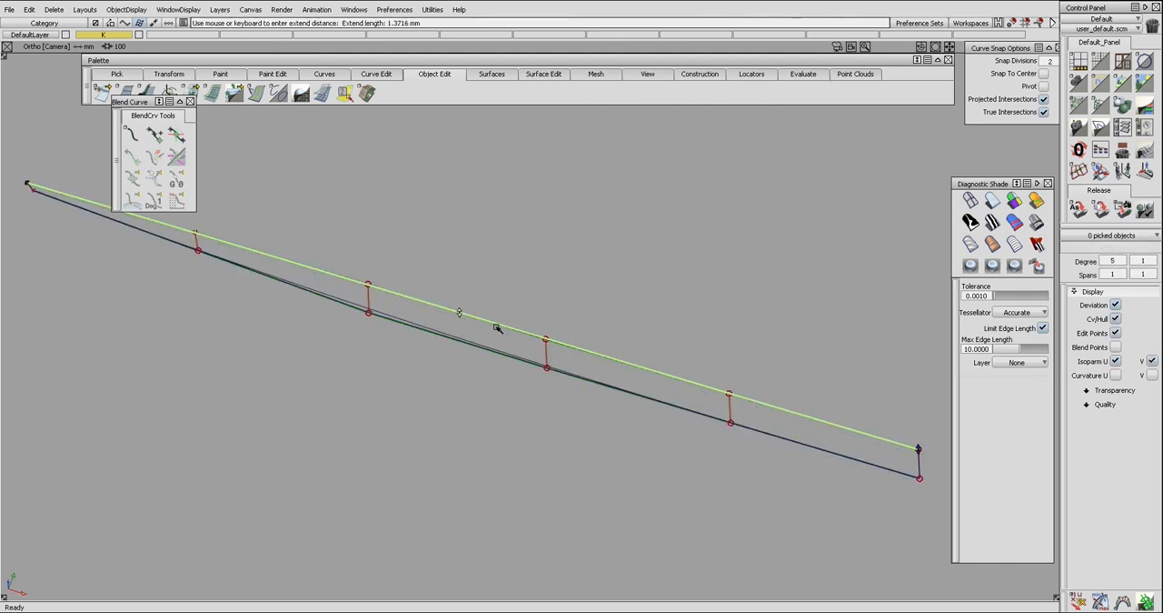
pyautogui.hotkey('ctrl', 'z')
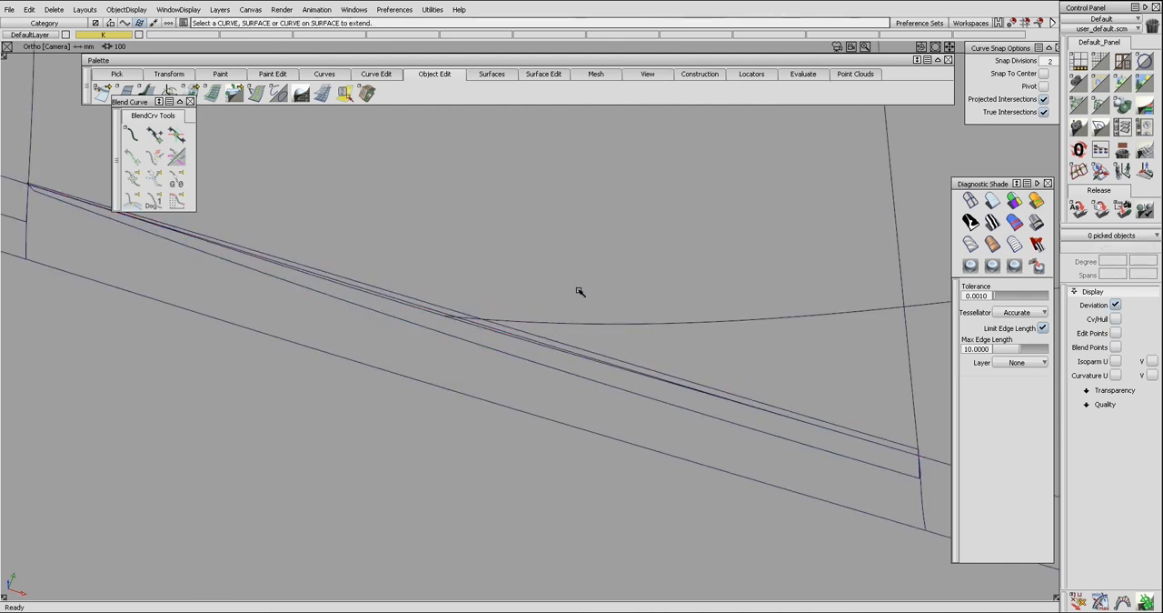
# Intersect the strip with the upper surface to create a trimming curve and delete the strip.
pyautogui.keyDown('ctrl'); pyautogui.keyDown('shift'); pyautogui.moveTo(579, 291); pyautogui.dragTo(561, 326); pyautogui.keyUp('shift'); pyautogui.keyUp('ctrl')
pyautogui.click(560, 326)
pyautogui.hotkey('alt', 'p')
pyautogui.moveTo(489, 320)
pyautogui.keyDown('alt'); pyautogui.keyDown('shift'); pyautogui.mouseDown()
pyautogui.moveTo(470, 311)
pyautogui.moveTo(493, 294)
pyautogui.moveTo(507, 320)
pyautogui.mouseUp(); pyautogui.keyUp('shift'); pyautogui.keyUp('alt')
pyautogui.click(461, 326)
pyautogui.moveTo(548, 320); pyautogui.dragTo(600, 352)
pyautogui.hotkey('alt', 'p')
pyautogui.click(458, 327)
pyautogui.keyDown('ctrl'); pyautogui.keyDown('shift'); pyautogui.moveTo(473, 321); pyautogui.dragTo(532, 293); pyautogui.keyUp('shift'); pyautogui.keyUp('ctrl')
pyautogui.moveTo(534, 291)
pyautogui.keyDown('ctrl'); pyautogui.keyDown('shift'); pyautogui.mouseDown()
pyautogui.moveTo(523, 331)
pyautogui.moveTo(589, 341)
pyautogui.moveTo(469, 333)
pyautogui.mouseUp(); pyautogui.keyUp('shift'); pyautogui.keyUp('ctrl')
pyautogui.click(457, 327)
pyautogui.click(469, 332)
pyautogui.press('Delete')
# Trim the upper surface along the new curve so its lower edge follows the bridging surface.
pyautogui.keyDown('ctrl'); pyautogui.keyDown('shift'); pyautogui.moveTo(483, 296); pyautogui.dragTo(463, 325); pyautogui.keyUp('shift'); pyautogui.keyUp('ctrl')
pyautogui.click(467, 317)
pyautogui.press('k')
pyautogui.click(546, 347)
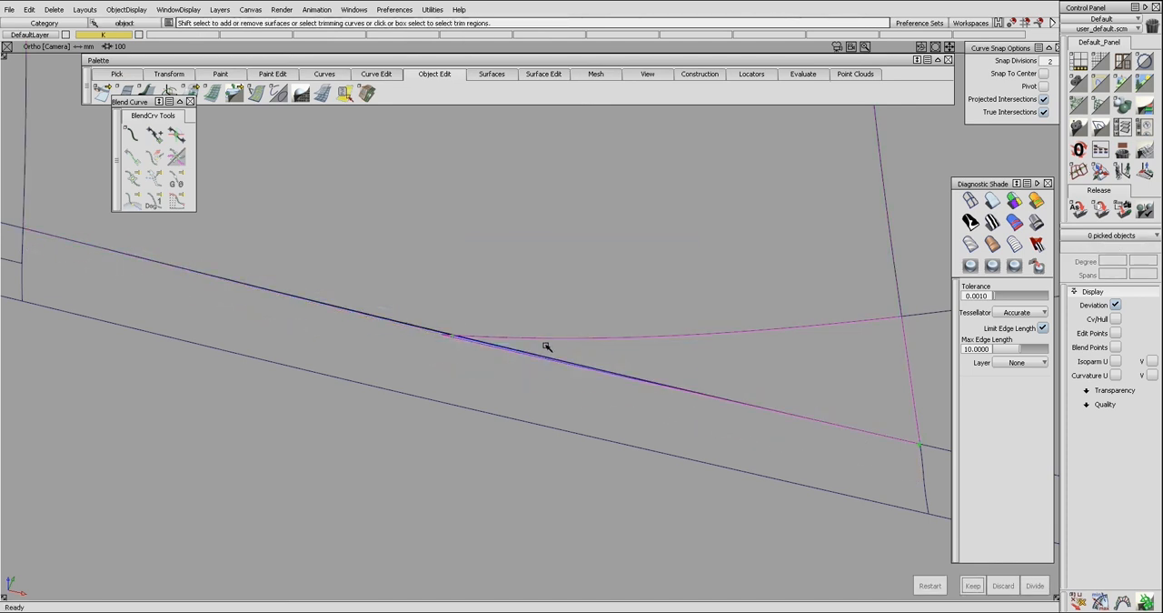
pyautogui.keyDown('alt'); pyautogui.keyDown('shift'); pyautogui.moveTo(546, 363); pyautogui.dragTo(578, 420); pyautogui.keyUp('shift'); pyautogui.keyUp('alt')
pyautogui.keyDown('alt'); pyautogui.keyDown('shift'); pyautogui.moveTo(482, 377); pyautogui.dragTo(519, 439); pyautogui.keyUp('shift'); pyautogui.keyUp('alt')
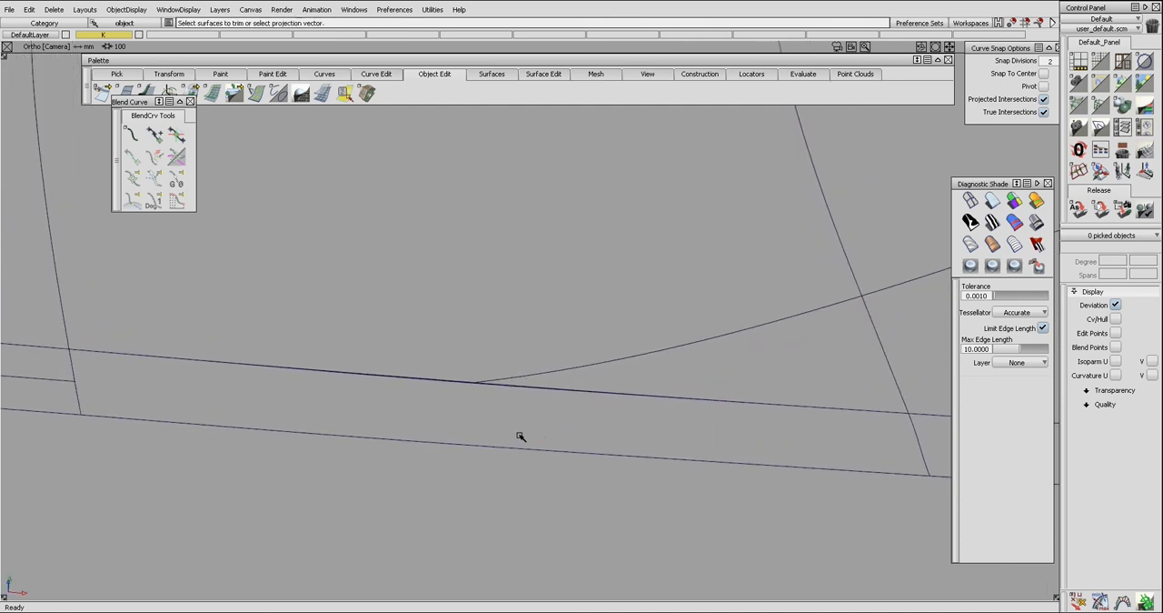
# Detach the bridging surface crosswise exactly at the corner of the retrimmed upper surface.
pyautogui.click(478, 380)
pyautogui.click(549, 454)
pyautogui.moveTo(572, 485)
pyautogui.keyDown('ctrl'); pyautogui.keyDown('shift'); pyautogui.mouseDown()
pyautogui.moveTo(572, 455)
pyautogui.moveTo(603, 434)
pyautogui.moveTo(628, 488)
pyautogui.mouseUp(); pyautogui.keyUp('shift'); pyautogui.keyUp('ctrl')
pyautogui.press('d')
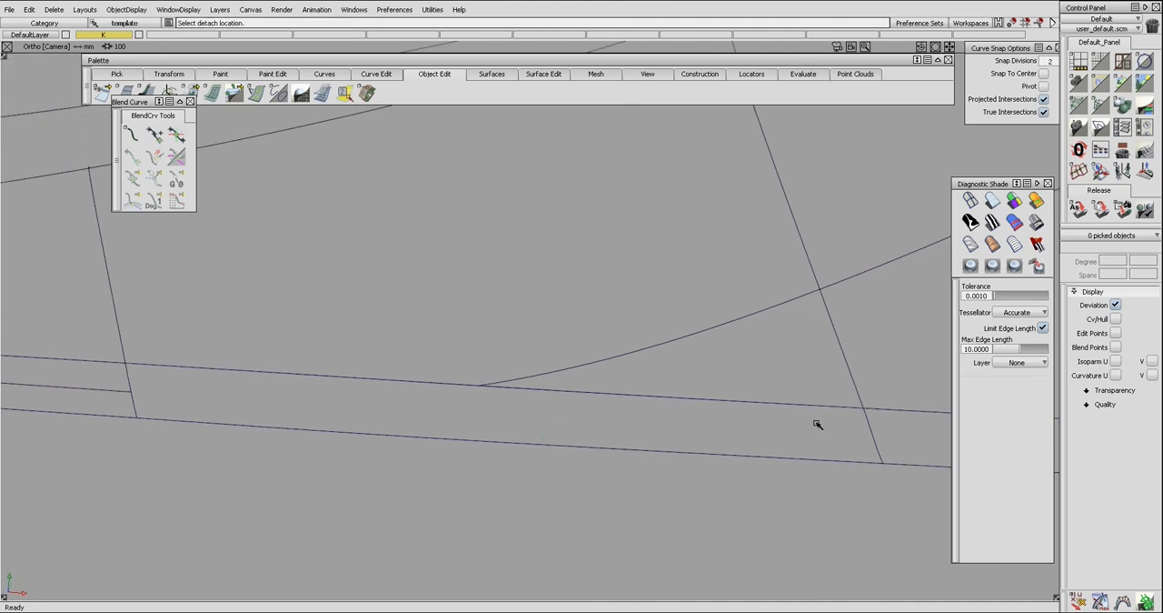
pyautogui.click(871, 425)
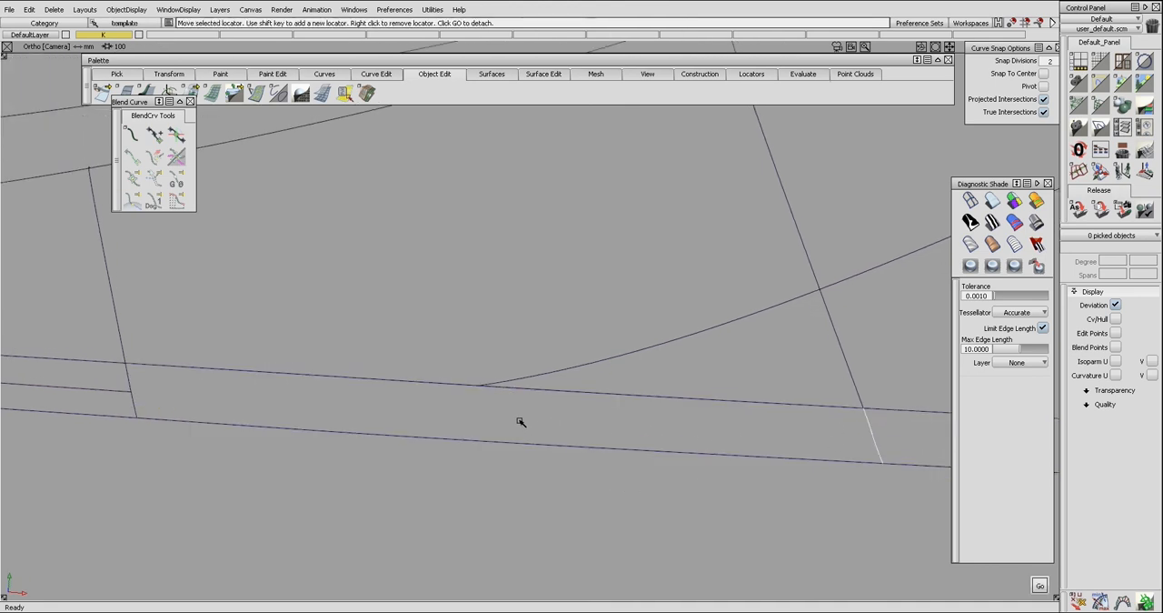
pyautogui.click(505, 386)
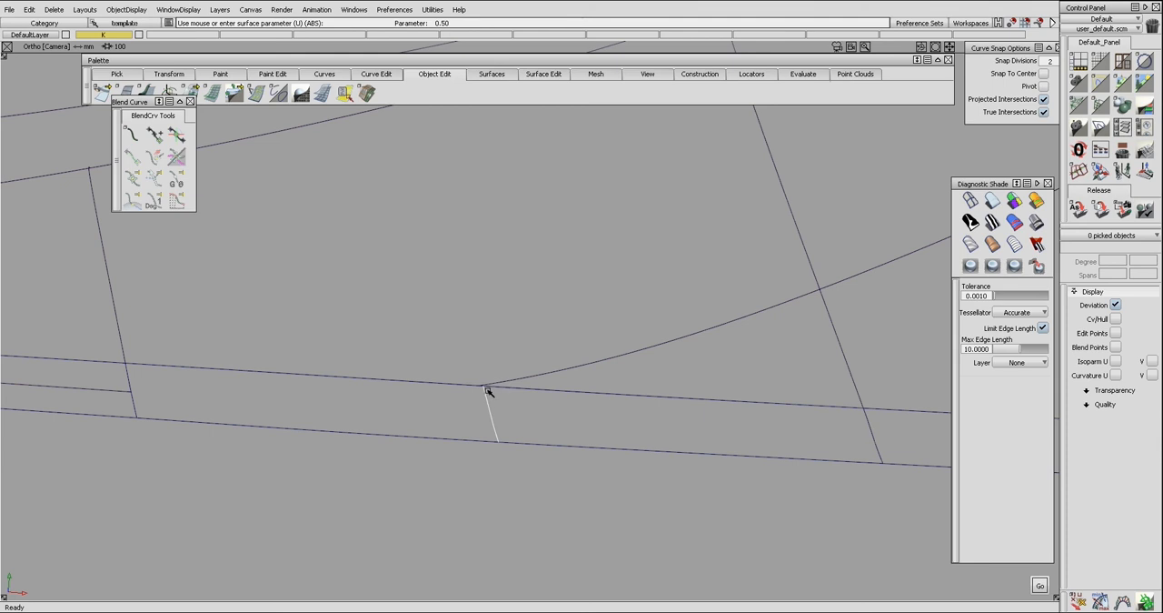
pyautogui.keyDown('alt'); pyautogui.keyDown('shift'); pyautogui.moveTo(470, 400); pyautogui.dragTo(589, 404, button='right'); pyautogui.keyUp('shift'); pyautogui.keyUp('alt')
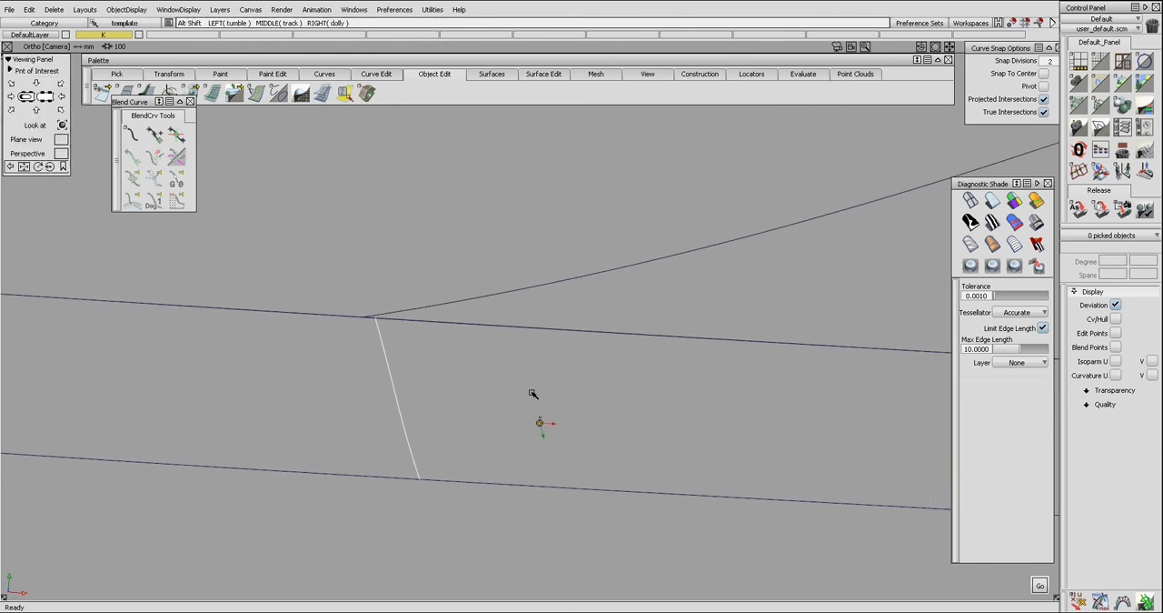
pyautogui.click(381, 316)
pyautogui.click(400, 322)
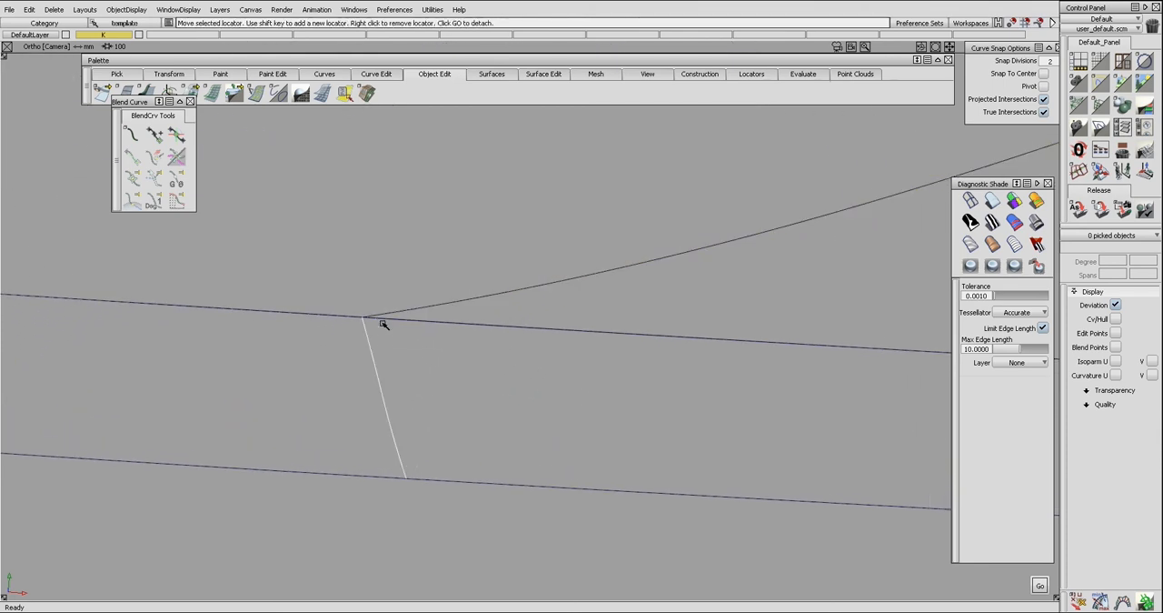
pyautogui.keyDown('alt'); pyautogui.keyDown('shift'); pyautogui.moveTo(482, 348); pyautogui.dragTo(337, 343, button='right'); pyautogui.keyUp('shift'); pyautogui.keyUp('alt')
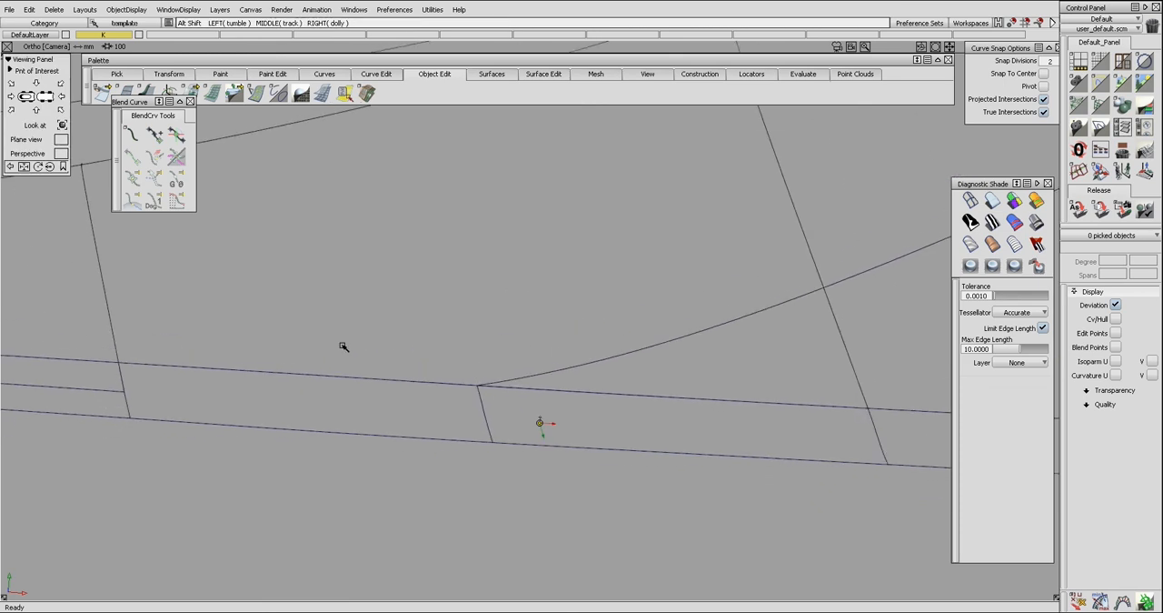
# Align the right bridging piece's upper edge to the upper surface with G2 continuity, using explicit U degree 7 and 2 U spans.
pyautogui.click(545, 393)
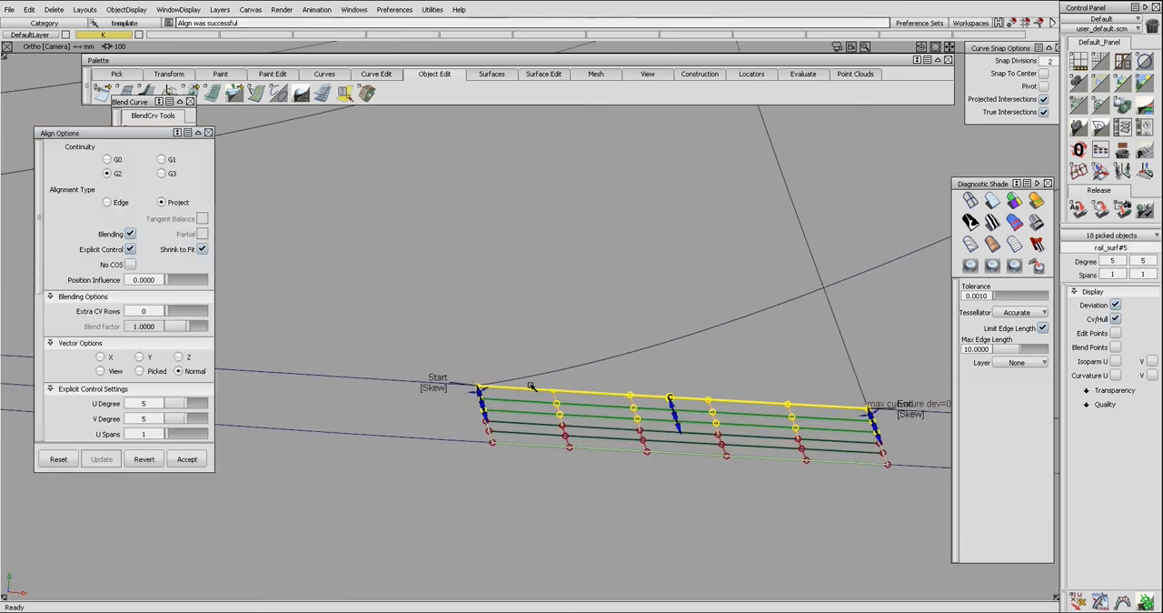
pyautogui.click(191, 400)
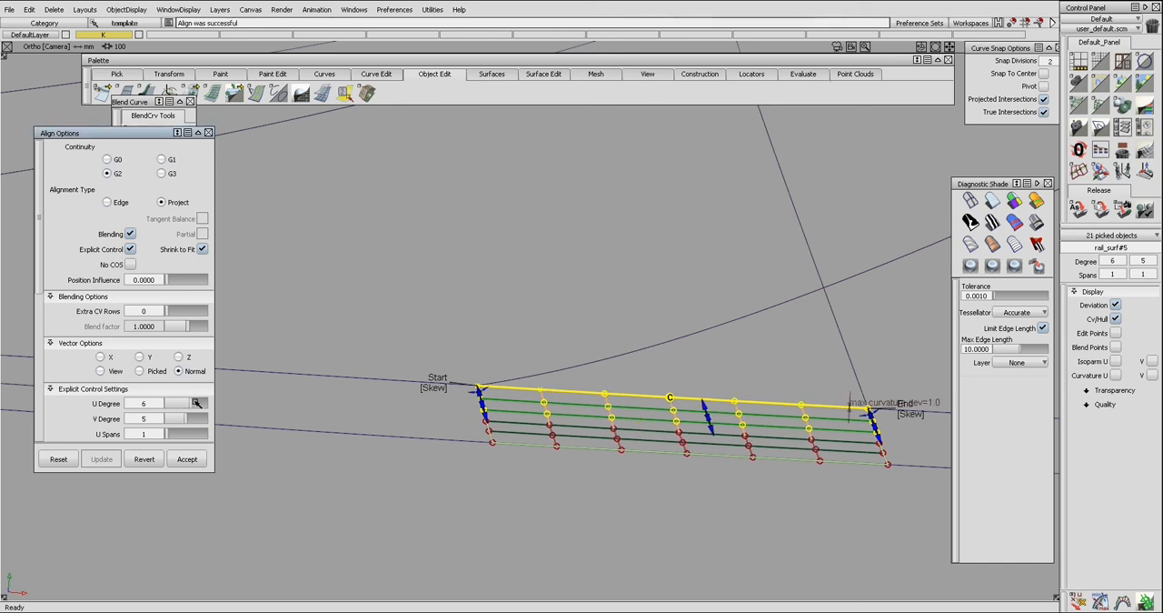
pyautogui.click(197, 402)
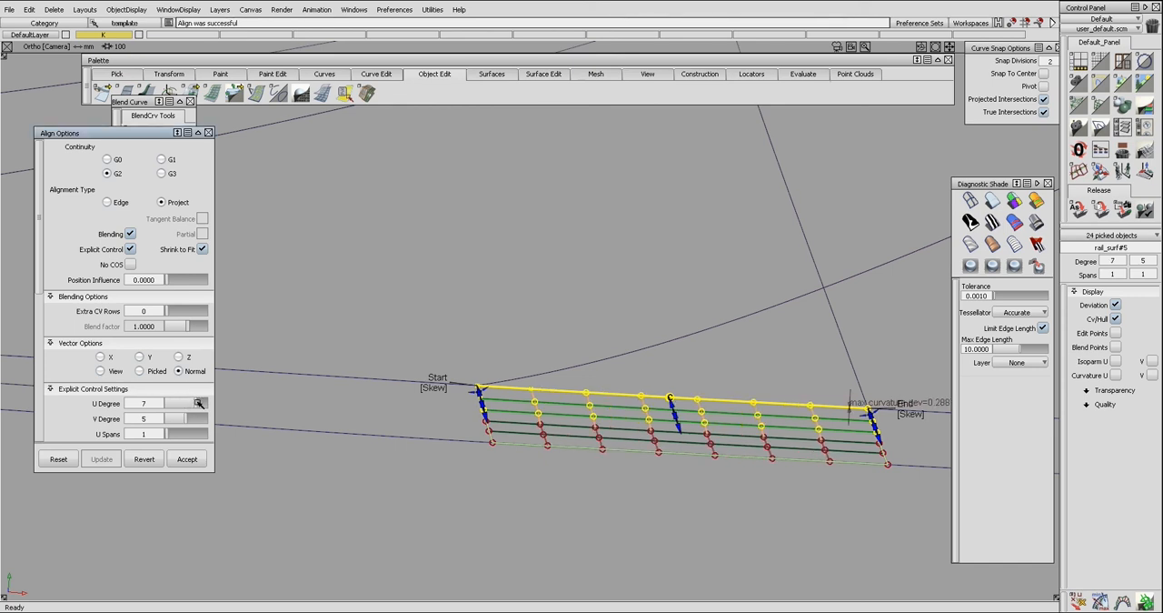
pyautogui.click(202, 403)
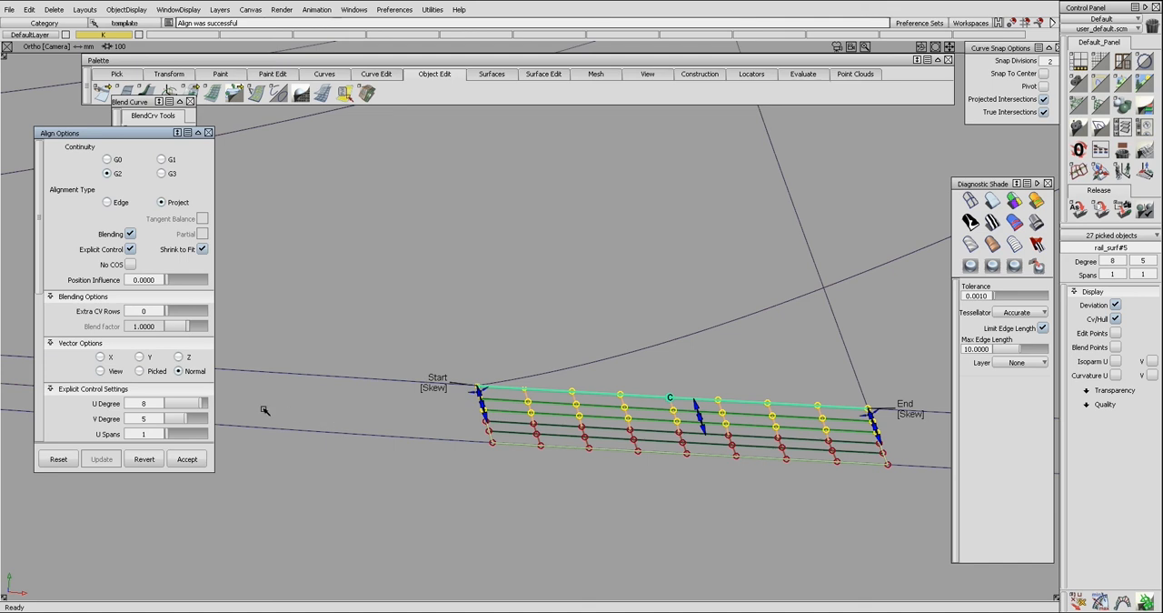
pyautogui.moveTo(197, 402); pyautogui.dragTo(194, 408)
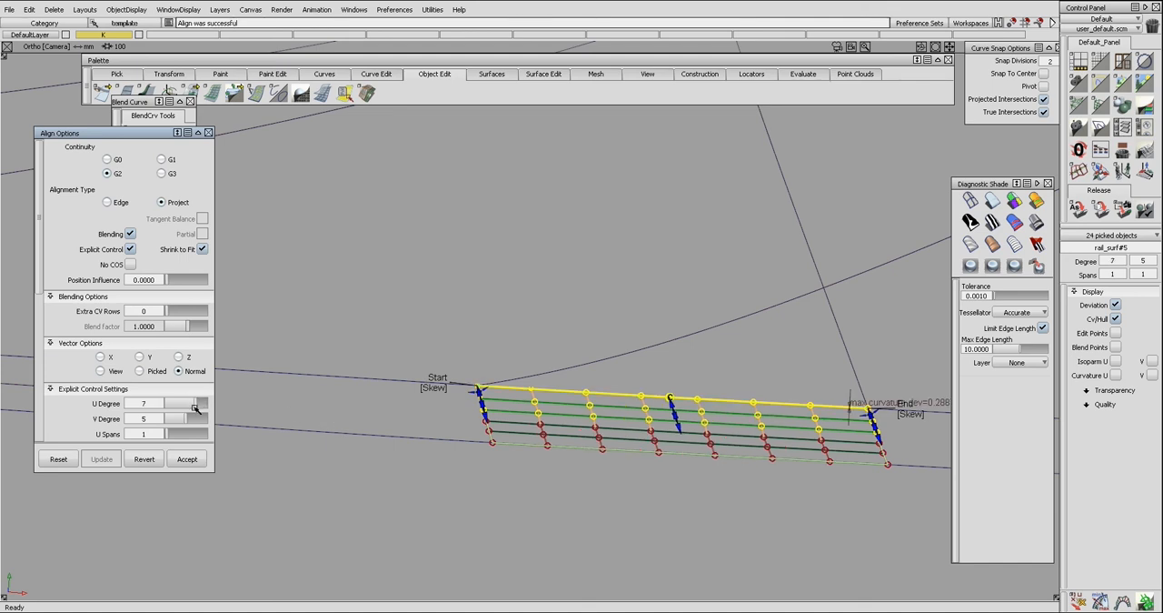
pyautogui.click(171, 430)
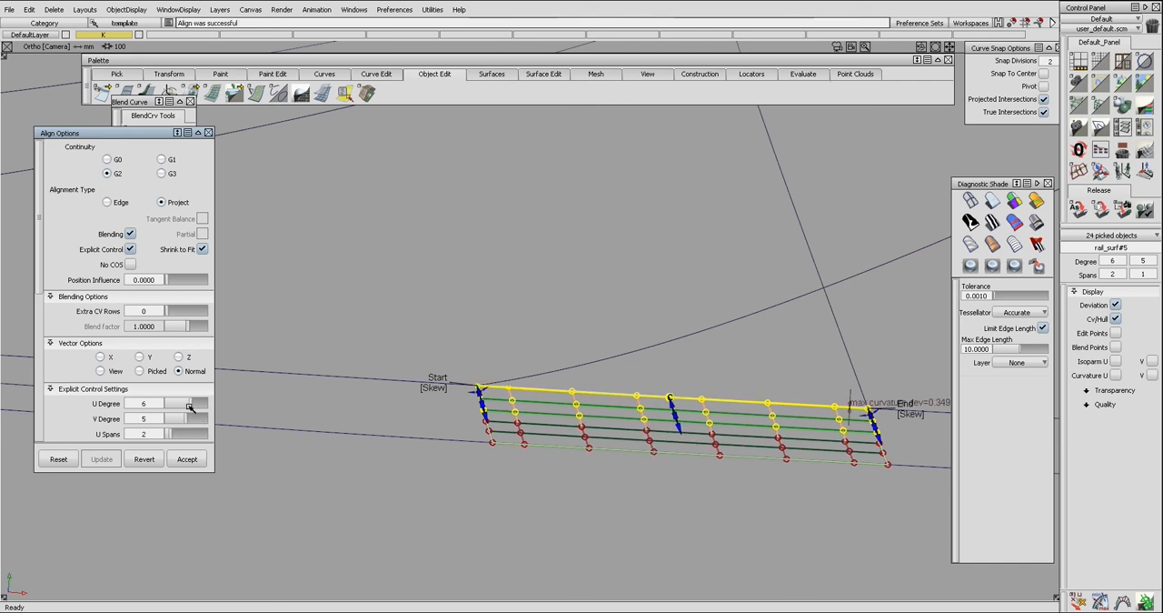
pyautogui.click(195, 406)
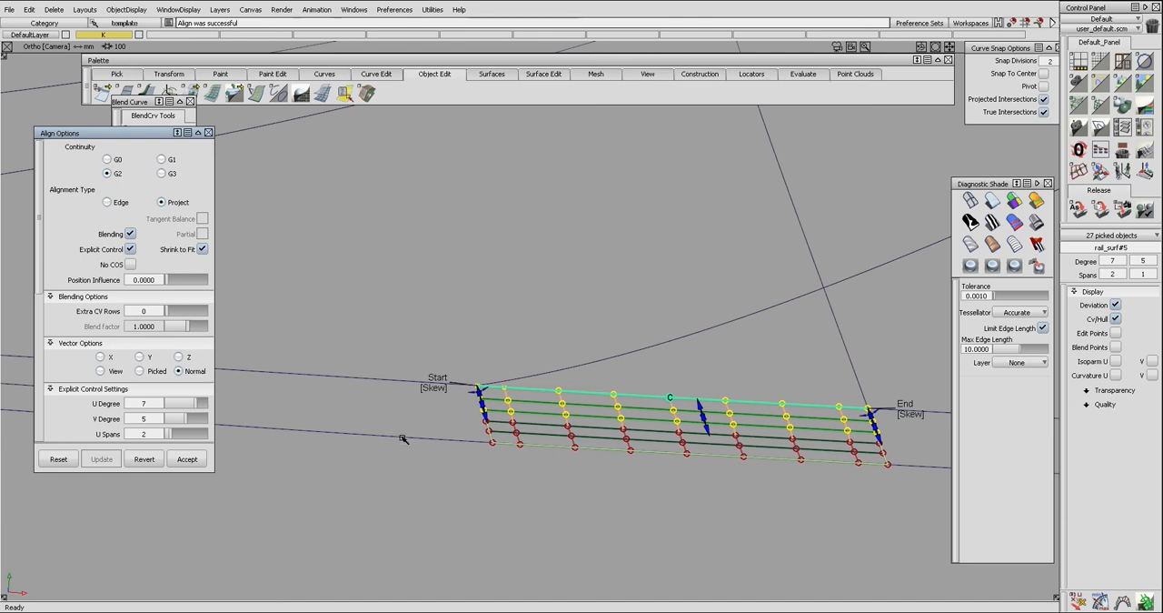
pyautogui.press('space')
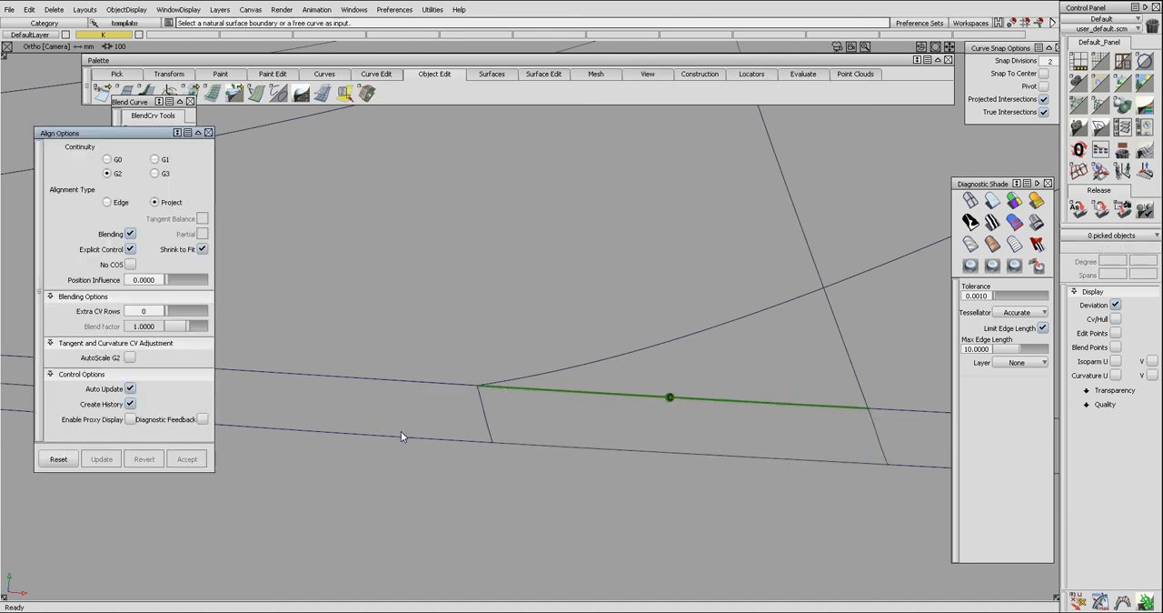
# Align the left bridging piece's upper edge to the middle blend surface with G2 continuity and explicit U degree 7.
pyautogui.click(442, 387)
pyautogui.keyDown('alt'); pyautogui.keyDown('shift'); pyautogui.moveTo(481, 365); pyautogui.dragTo(285, 387); pyautogui.keyUp('shift'); pyautogui.keyUp('alt')
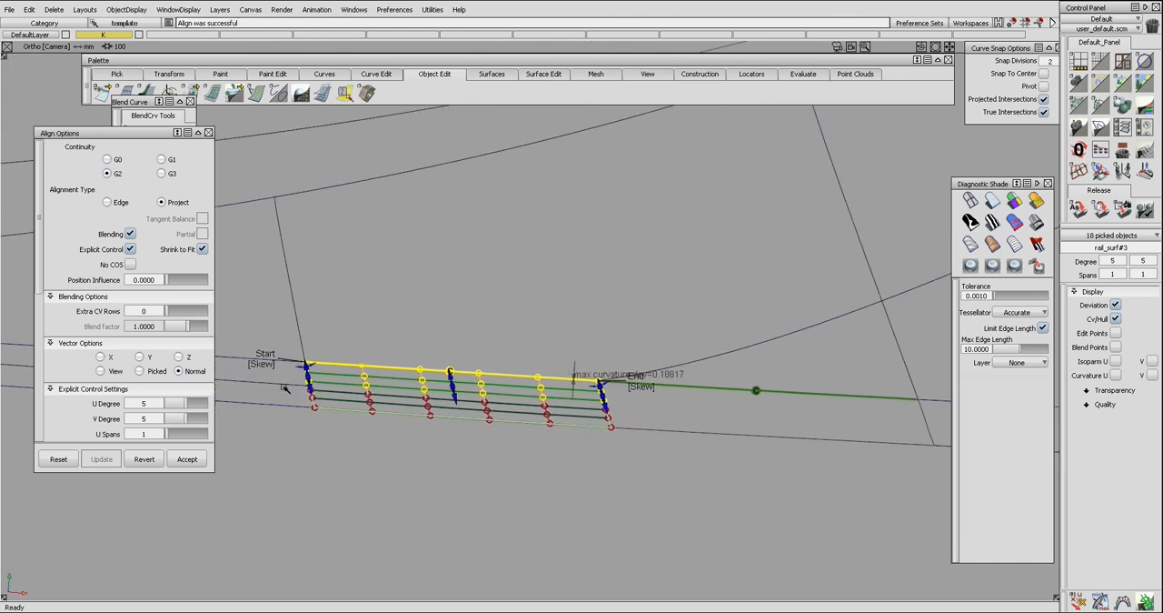
pyautogui.click(189, 405)
pyautogui.keyDown('ctrl'); pyautogui.keyDown('shift'); pyautogui.moveTo(373, 418); pyautogui.dragTo(373, 446); pyautogui.keyUp('shift'); pyautogui.keyUp('ctrl')
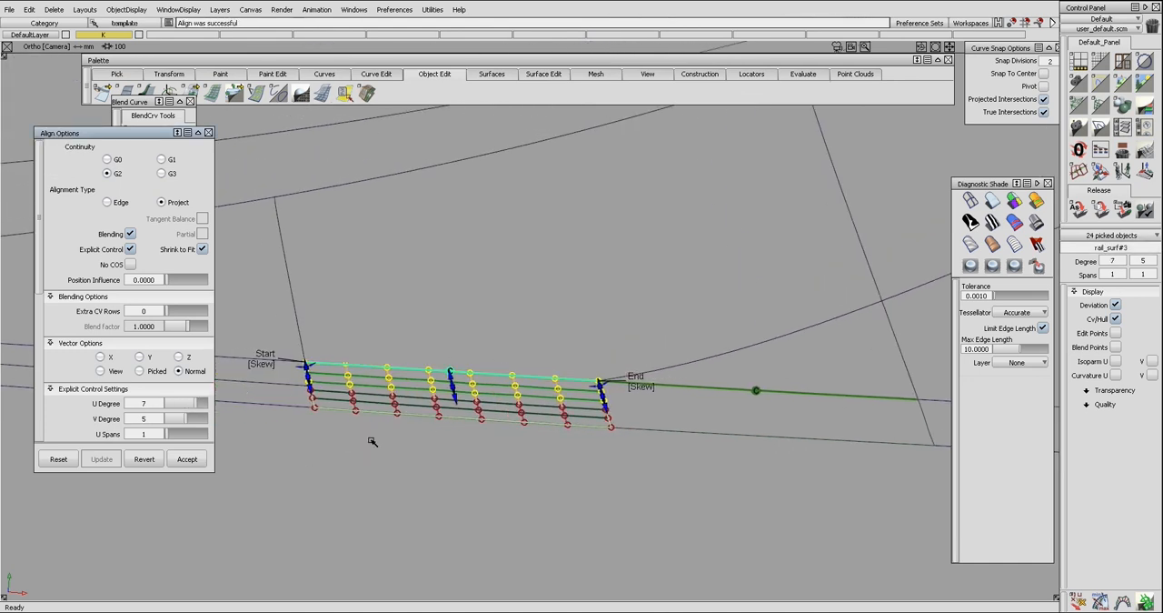
# Untrim the middle blend surface and delete its outdated trimming curve along the bridging surface.
pyautogui.keyDown('ctrl'); pyautogui.keyDown('shift'); pyautogui.moveTo(378, 328); pyautogui.dragTo(354, 370); pyautogui.keyUp('shift'); pyautogui.keyUp('ctrl')
pyautogui.click(373, 353)
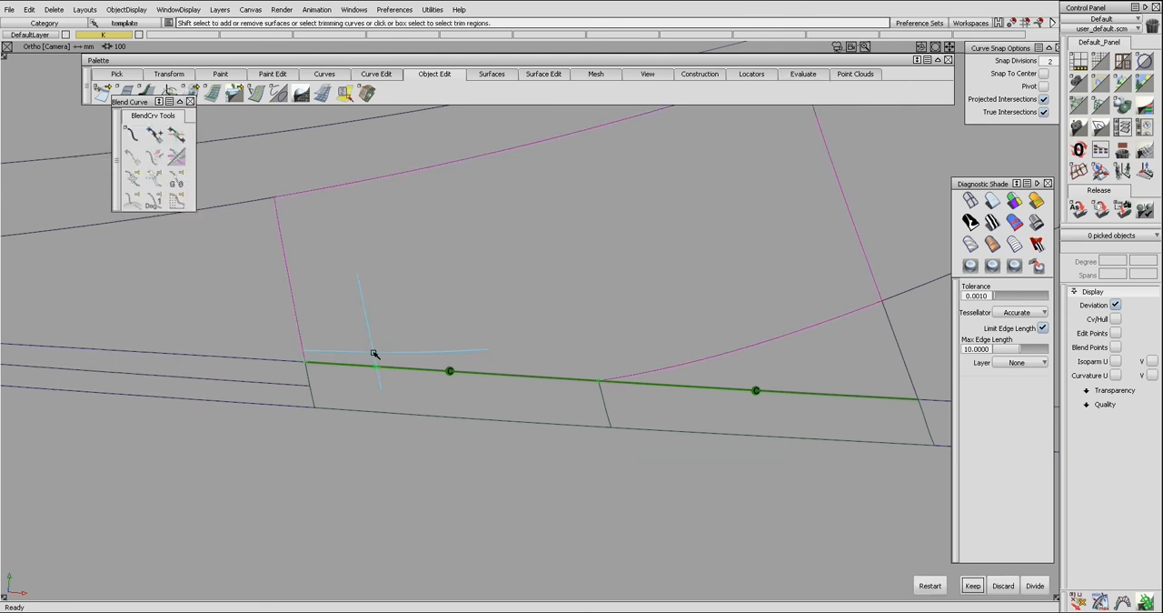
pyautogui.keyDown('ctrl'); pyautogui.keyDown('shift'); pyautogui.moveTo(560, 330); pyautogui.dragTo(543, 351); pyautogui.keyUp('shift'); pyautogui.keyUp('ctrl')
pyautogui.click(543, 350)
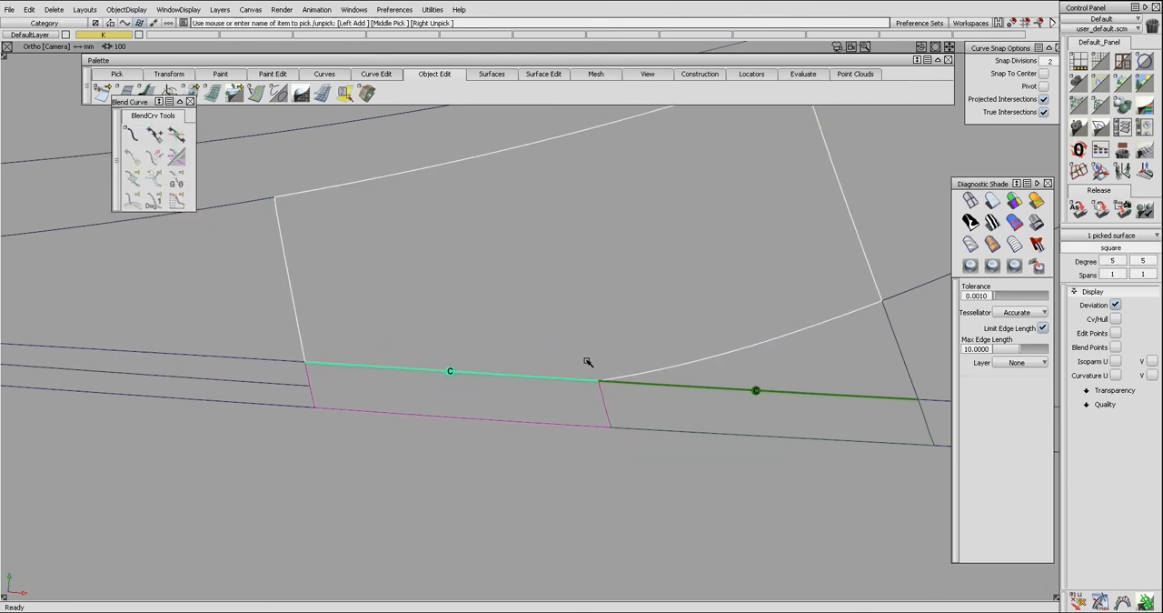
pyautogui.keyDown('ctrl'); pyautogui.keyDown('shift'); pyautogui.moveTo(706, 397); pyautogui.dragTo(726, 391); pyautogui.keyUp('shift'); pyautogui.keyUp('ctrl')
pyautogui.click(724, 378)
pyautogui.click(650, 382)
pyautogui.press('Return')
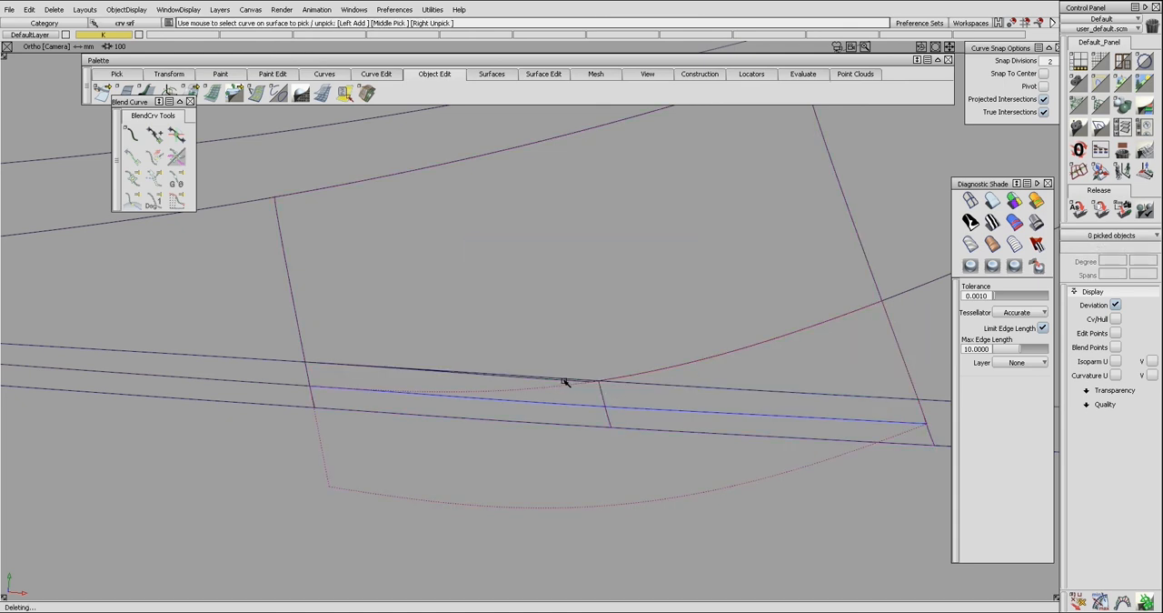
# Reopen the upper-edge alignments of both bridging pieces and set their continuity to G0.
pyautogui.click(566, 377)
pyautogui.click(566, 361)
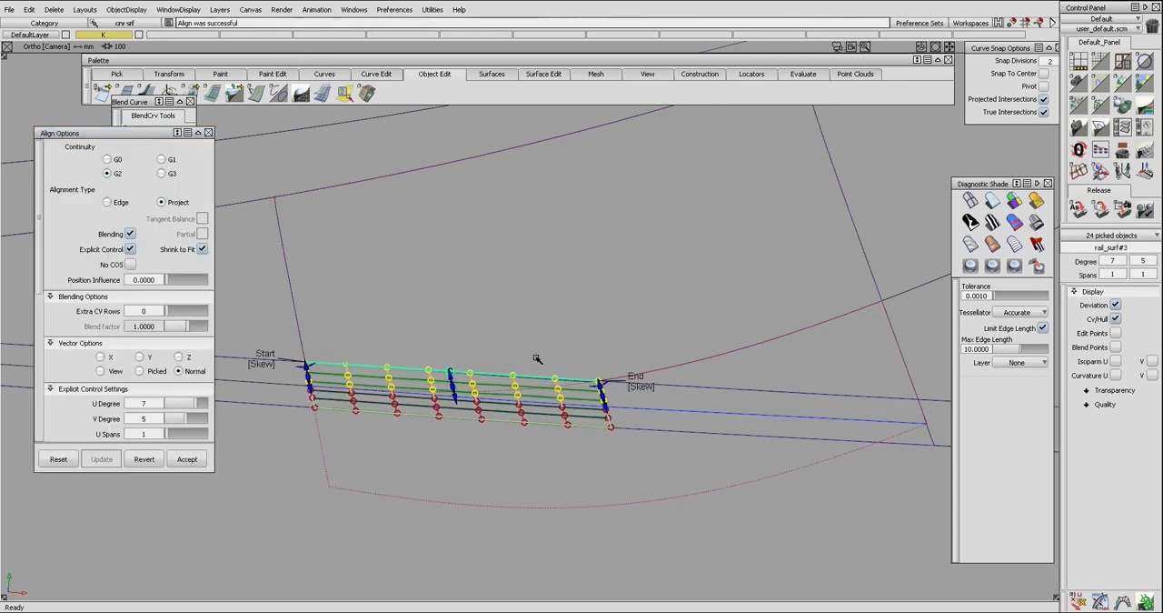
pyautogui.click(107, 159)
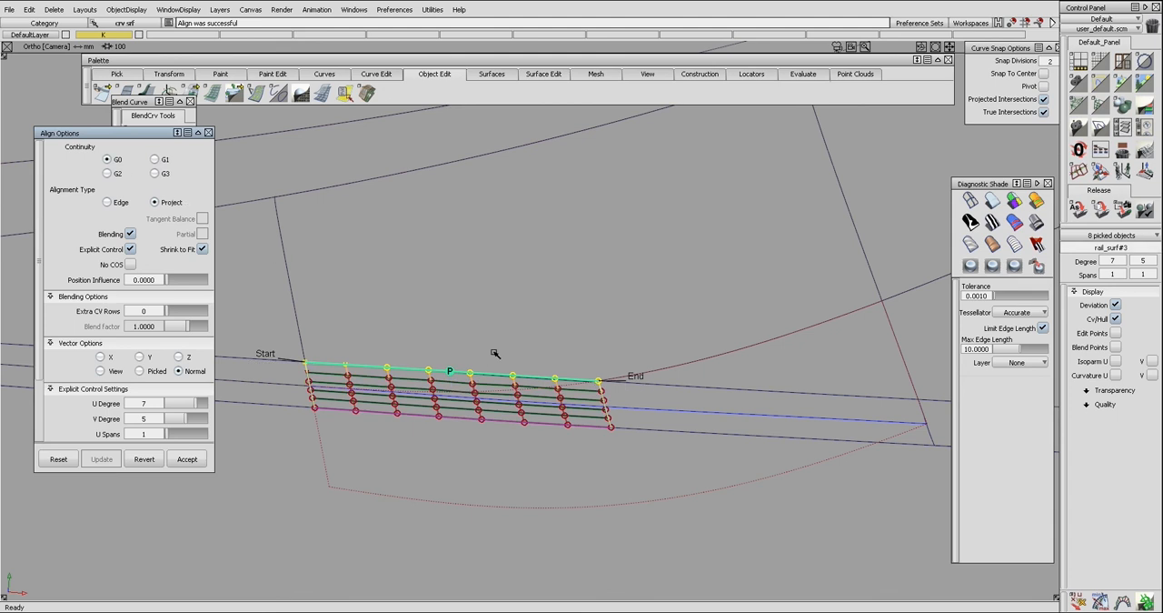
pyautogui.keyDown('ctrl'); pyautogui.keyDown('shift'); pyautogui.moveTo(513, 361); pyautogui.dragTo(670, 400); pyautogui.keyUp('shift'); pyautogui.keyUp('ctrl')
pyautogui.click(691, 385)
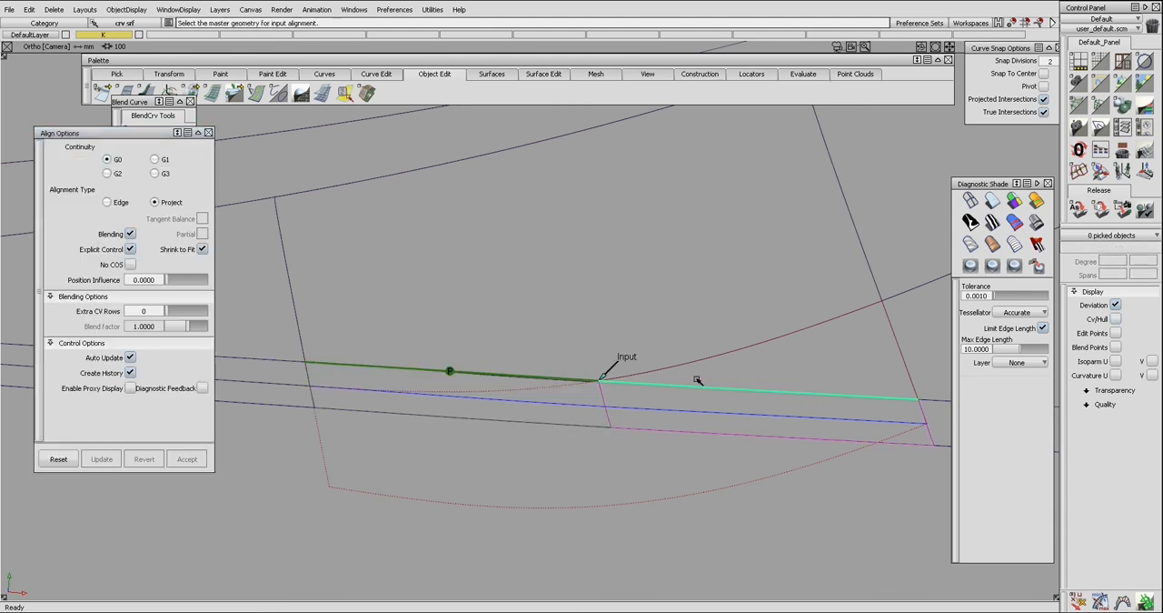
pyautogui.click(698, 373)
# Trim the middle and left blend surfaces along the strip's upper edge, keeping the regions above it.
pyautogui.hotkey('ctrl', 'e')
pyautogui.press('t')
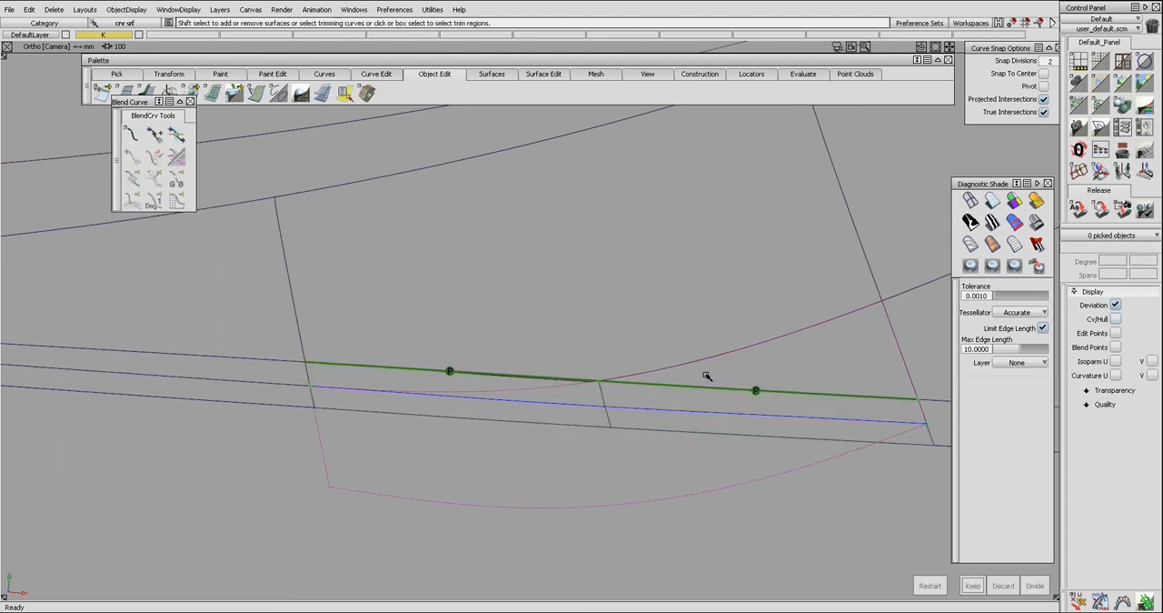
pyautogui.click(595, 349)
pyautogui.press('space')
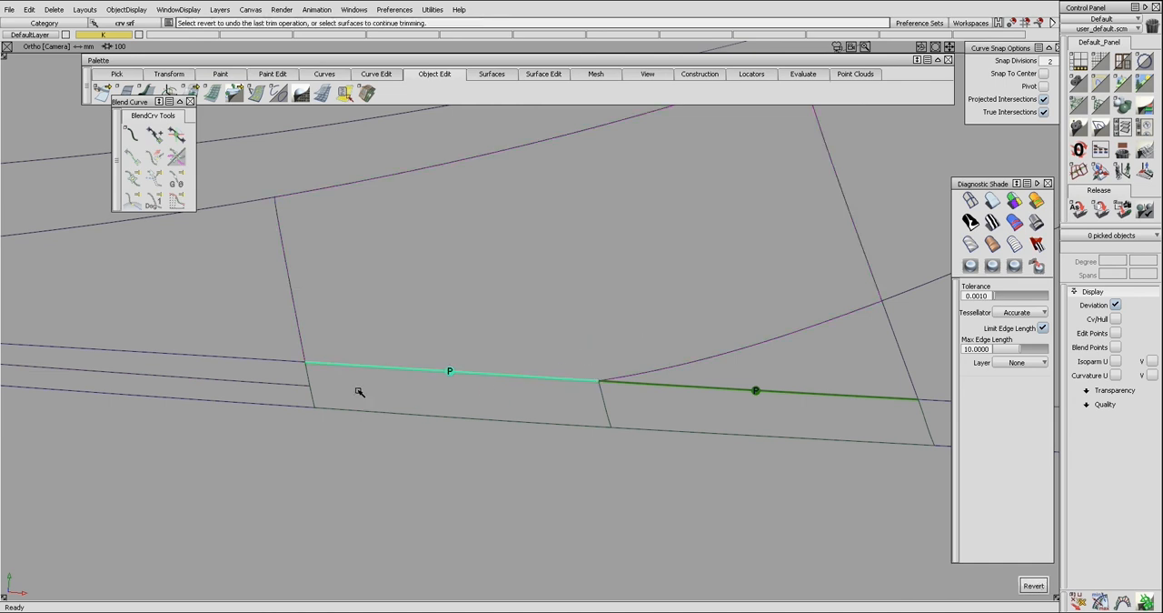
pyautogui.click(276, 338)
pyautogui.press('space')
# Check the surface continuity across the seam between the bridging pieces and at their right-hand end.
pyautogui.moveTo(311, 342)
pyautogui.keyDown('alt'); pyautogui.keyDown('shift'); pyautogui.mouseDown(button='right')
pyautogui.moveTo(328, 349)
pyautogui.moveTo(346, 386)
pyautogui.mouseUp(button='right'); pyautogui.keyUp('shift'); pyautogui.keyUp('alt')
pyautogui.keyDown('ctrl'); pyautogui.keyDown('shift'); pyautogui.moveTo(345, 388); pyautogui.dragTo(346, 350); pyautogui.keyUp('shift'); pyautogui.keyUp('ctrl')
pyautogui.moveTo(402, 327)
pyautogui.keyDown('alt'); pyautogui.keyDown('shift'); pyautogui.mouseDown()
pyautogui.moveTo(413, 356)
pyautogui.moveTo(425, 349)
pyautogui.mouseUp(); pyautogui.keyUp('shift'); pyautogui.keyUp('alt')
pyautogui.keyDown('ctrl'); pyautogui.keyDown('shift'); pyautogui.moveTo(337, 321); pyautogui.dragTo(563, 440); pyautogui.keyUp('shift'); pyautogui.keyUp('ctrl')
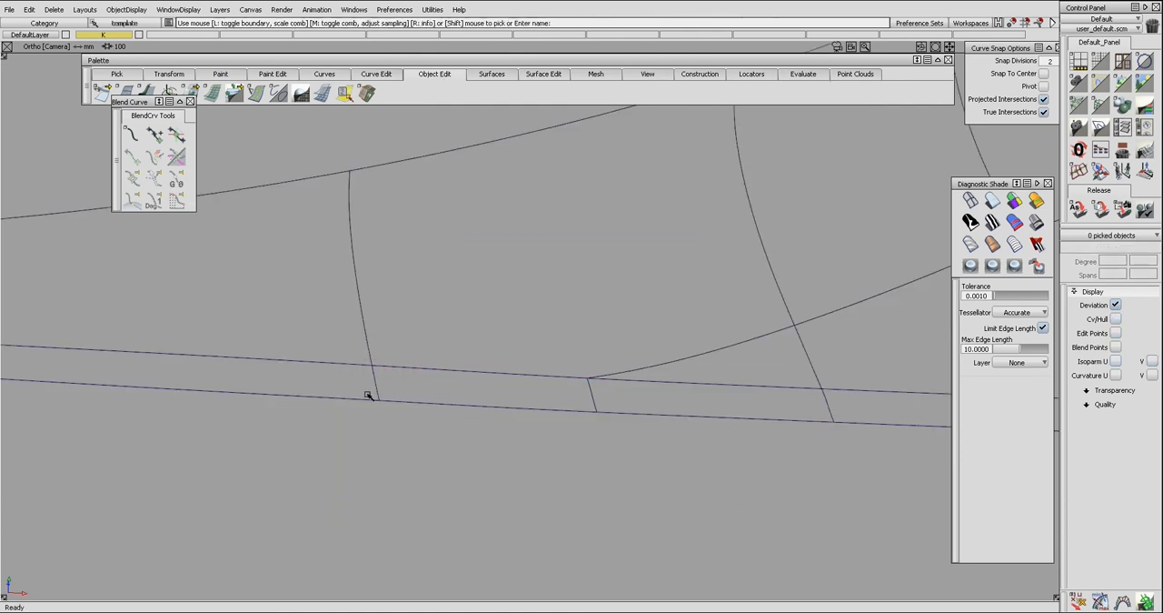
pyautogui.click(591, 397)
pyautogui.click(826, 402)
pyautogui.click(828, 404)
# Shade the model with the Light Tunnel using the Shade-Sky map and inspect the blends in perspective.
pyautogui.keyDown('alt'); pyautogui.keyDown('shift'); pyautogui.moveTo(836, 398); pyautogui.dragTo(626, 400, button='right'); pyautogui.keyUp('shift'); pyautogui.keyUp('alt')
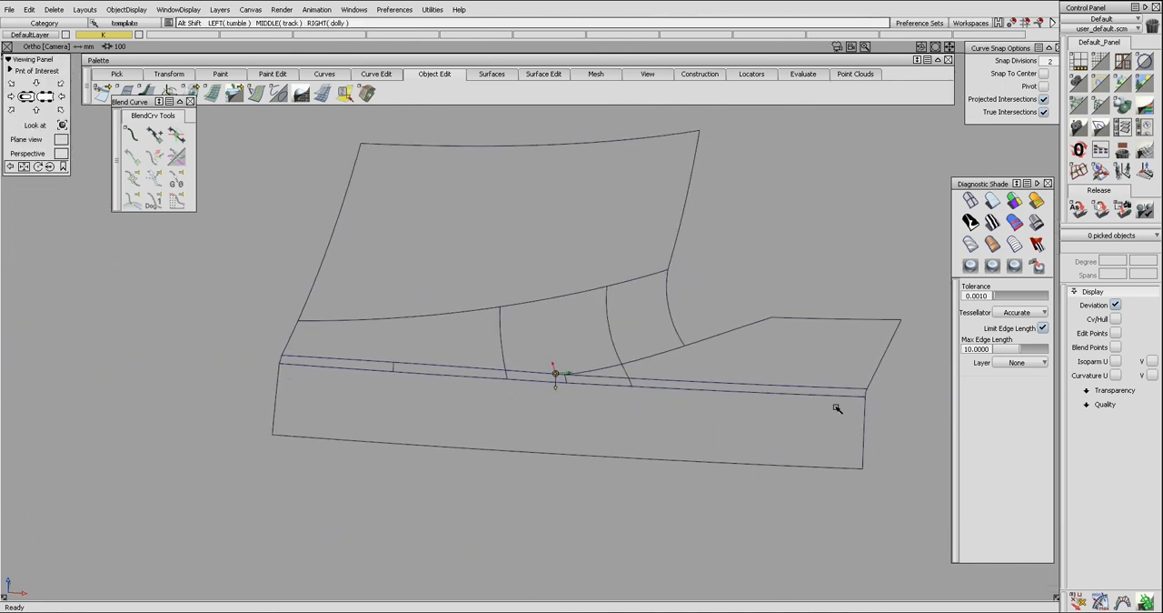
pyautogui.click(1037, 223)
pyautogui.keyDown('alt'); pyautogui.keyDown('shift'); pyautogui.moveTo(746, 286); pyautogui.dragTo(721, 308, button='middle'); pyautogui.keyUp('shift'); pyautogui.keyUp('alt')
pyautogui.click(64, 155)
pyautogui.keyDown('alt'); pyautogui.keyDown('shift'); pyautogui.moveTo(387, 352); pyautogui.dragTo(443, 367); pyautogui.keyUp('shift'); pyautogui.keyUp('alt')
pyautogui.keyDown('alt'); pyautogui.keyDown('shift'); pyautogui.moveTo(438, 366); pyautogui.dragTo(457, 364, button='right'); pyautogui.keyUp('shift'); pyautogui.keyUp('alt')
pyautogui.moveTo(457, 363)
pyautogui.keyDown('alt'); pyautogui.keyDown('shift'); pyautogui.mouseDown()
pyautogui.moveTo(446, 366)
pyautogui.moveTo(417, 316)
pyautogui.moveTo(454, 280)
pyautogui.moveTo(545, 294)
pyautogui.moveTo(551, 323)
pyautogui.moveTo(680, 382)
pyautogui.mouseUp(); pyautogui.keyUp('shift'); pyautogui.keyUp('alt')
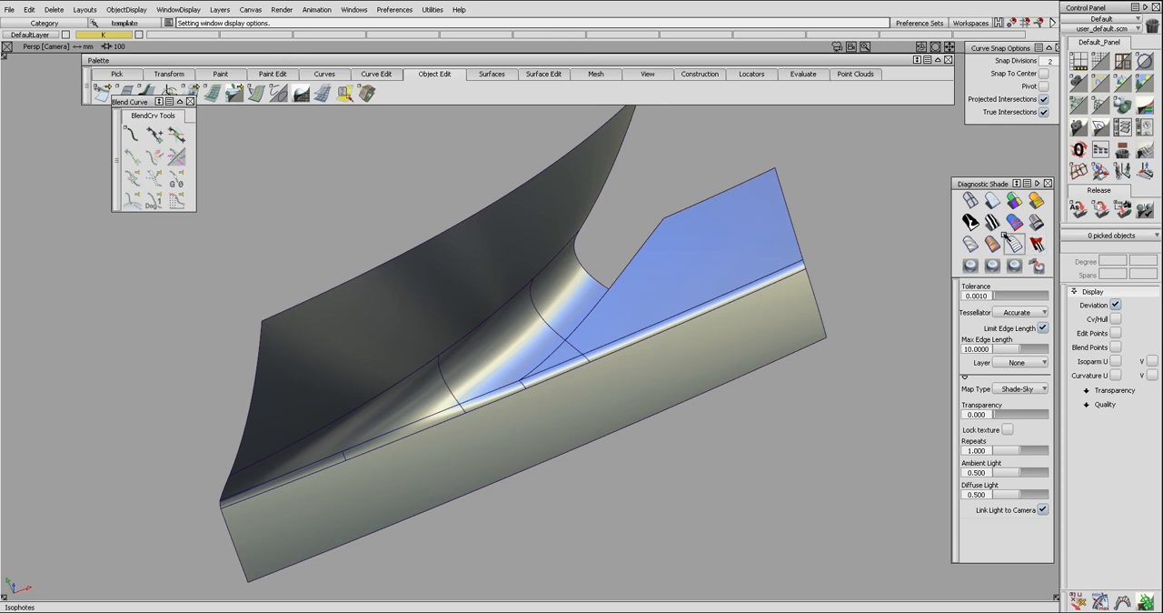
# Examine the highlight flow across the blend and strip surfaces with the BW Horz zebra stripes.
pyautogui.click(989, 219)
pyautogui.moveTo(713, 306)
pyautogui.keyDown('alt'); pyautogui.keyDown('shift'); pyautogui.mouseDown()
pyautogui.moveTo(628, 331)
pyautogui.moveTo(602, 312)
pyautogui.moveTo(610, 321)
pyautogui.mouseUp(); pyautogui.keyUp('shift'); pyautogui.keyUp('alt')
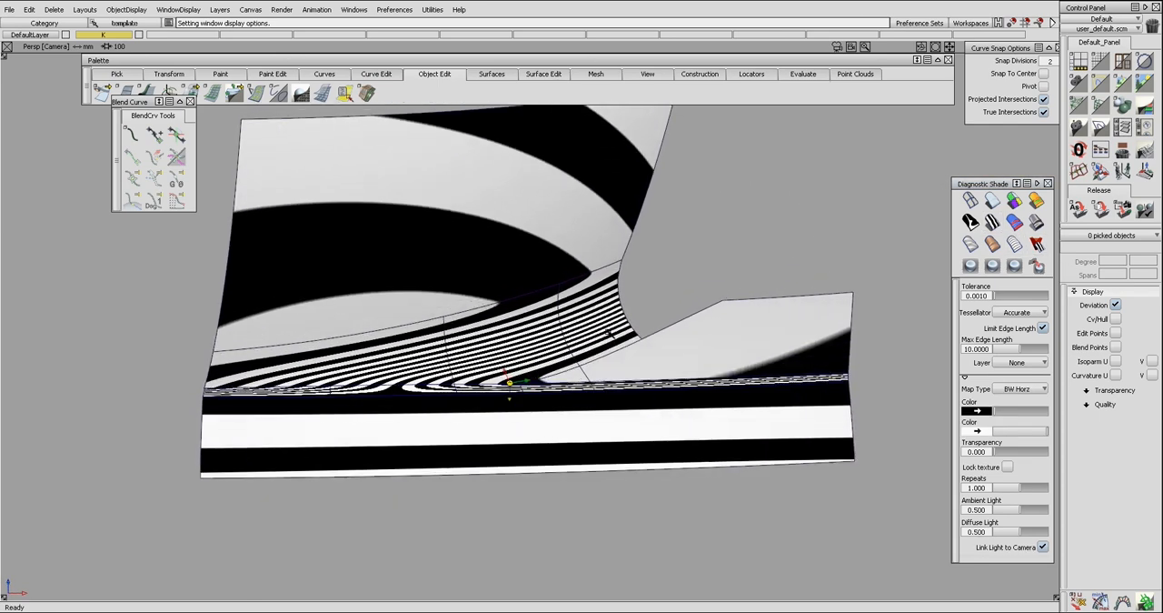
pyautogui.keyDown('alt'); pyautogui.keyDown('shift'); pyautogui.moveTo(391, 299); pyautogui.dragTo(448, 354); pyautogui.keyUp('shift'); pyautogui.keyUp('alt')
pyautogui.keyDown('alt'); pyautogui.keyDown('shift'); pyautogui.moveTo(448, 354); pyautogui.dragTo(456, 360, button='right'); pyautogui.keyUp('shift'); pyautogui.keyUp('alt')
pyautogui.moveTo(455, 360)
pyautogui.keyDown('alt'); pyautogui.keyDown('shift'); pyautogui.mouseDown()
pyautogui.moveTo(458, 398)
pyautogui.moveTo(654, 312)
pyautogui.mouseUp(); pyautogui.keyUp('shift'); pyautogui.keyUp('alt')
# Return to Shade-Sky Light Tunnel shading and examine the control points of the middle, right and left blend patches.
pyautogui.click(1038, 223)
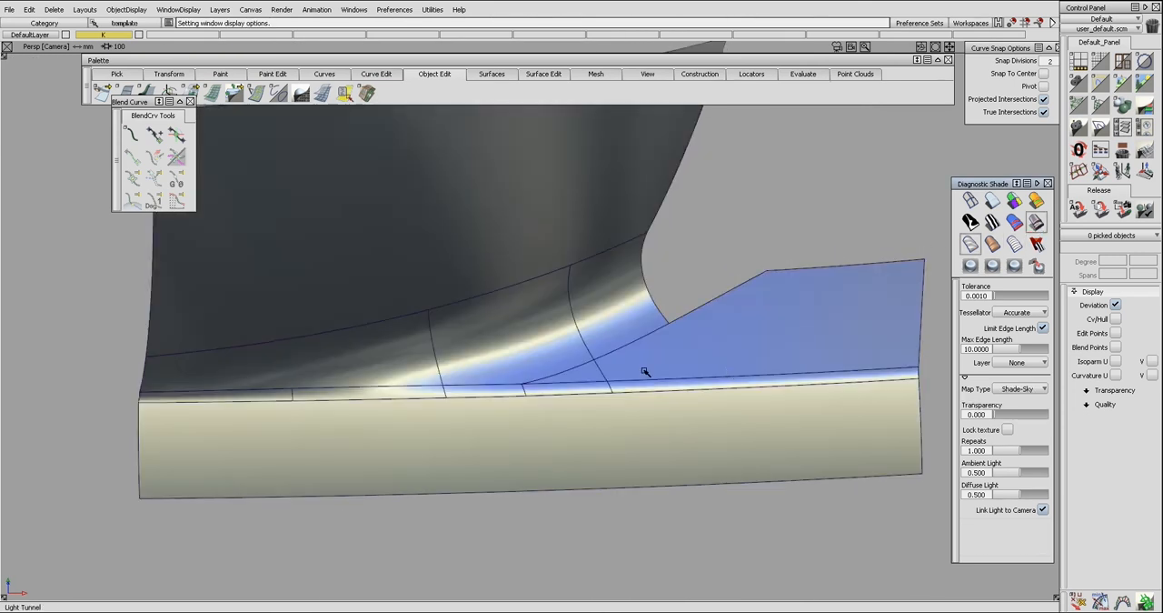
pyautogui.keyDown('alt'); pyautogui.keyDown('shift'); pyautogui.moveTo(652, 382); pyautogui.dragTo(646, 338); pyautogui.keyUp('shift'); pyautogui.keyUp('alt')
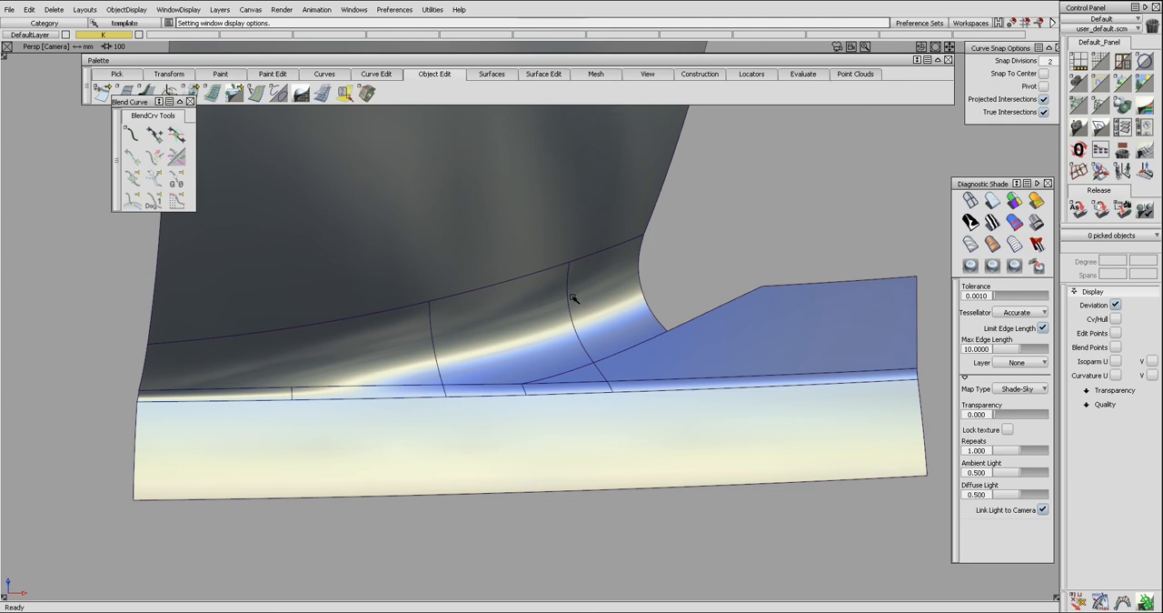
pyautogui.click(544, 363)
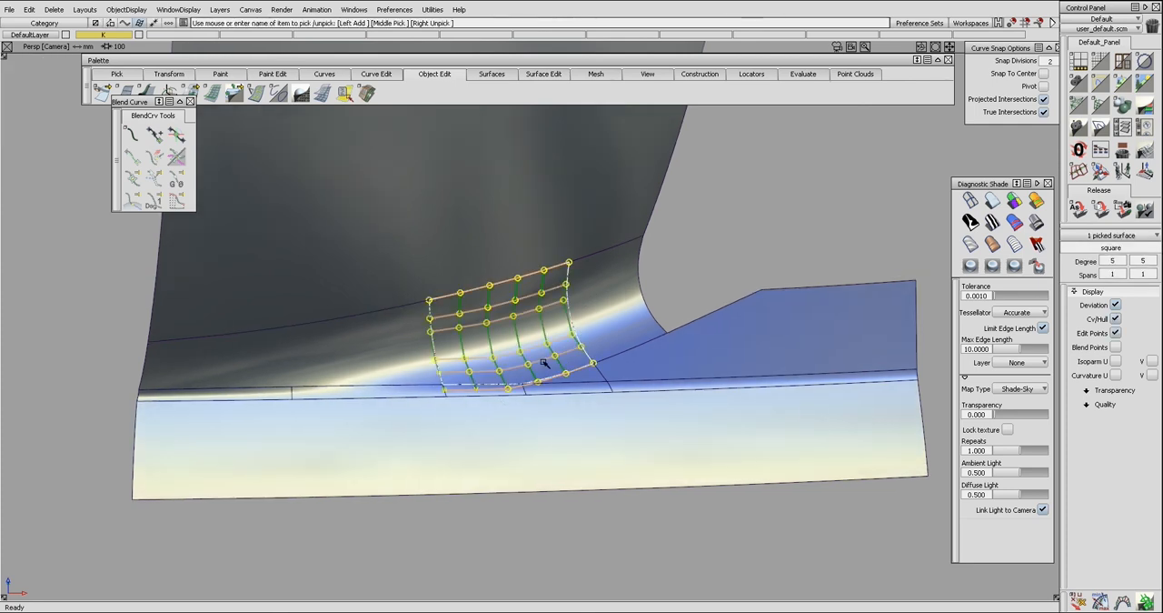
pyautogui.click(591, 345)
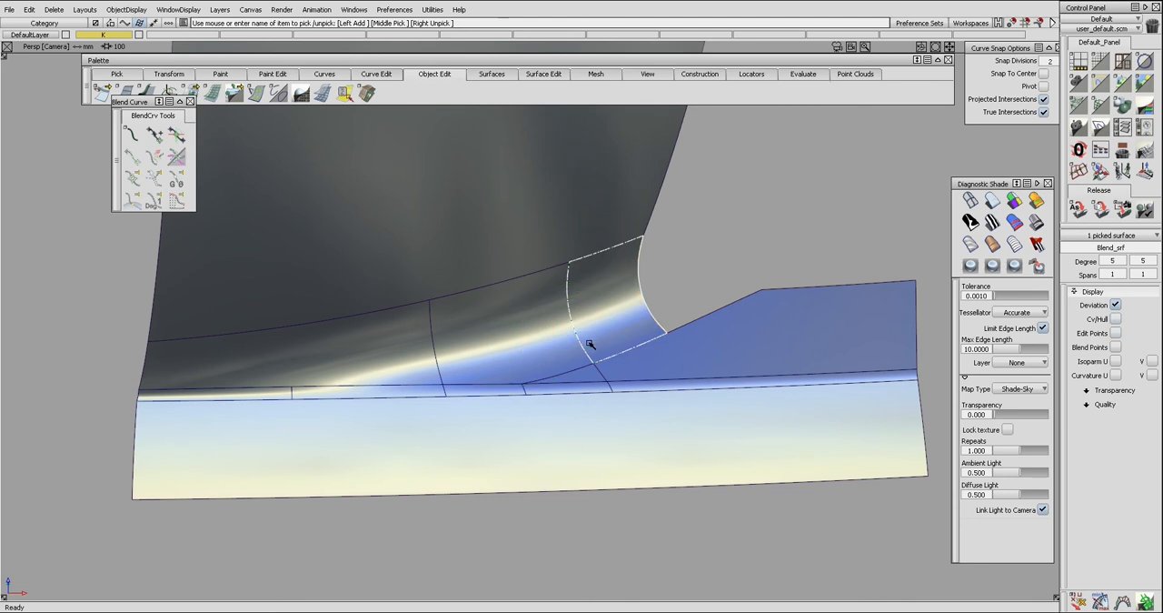
pyautogui.keyDown('ctrl'); pyautogui.keyDown('shift'); pyautogui.moveTo(590, 342); pyautogui.dragTo(595, 312); pyautogui.keyUp('shift'); pyautogui.keyUp('ctrl')
pyautogui.click(552, 346)
pyautogui.press('F9')
pyautogui.press('F9')
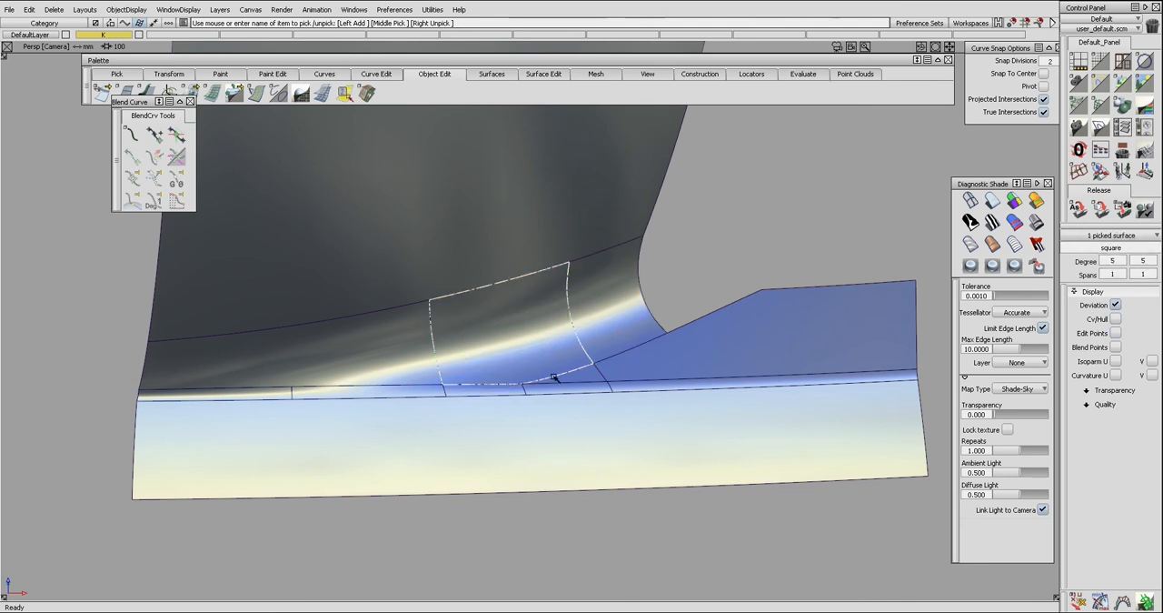
pyautogui.keyDown('ctrl'); pyautogui.keyDown('shift'); pyautogui.moveTo(552, 376); pyautogui.dragTo(547, 349); pyautogui.keyUp('shift'); pyautogui.keyUp('ctrl')
pyautogui.click(405, 356)
pyautogui.press('F9')
pyautogui.press('F9')
pyautogui.keyDown('ctrl'); pyautogui.keyDown('shift'); pyautogui.moveTo(417, 394); pyautogui.dragTo(474, 368); pyautogui.keyUp('shift'); pyautogui.keyUp('ctrl')
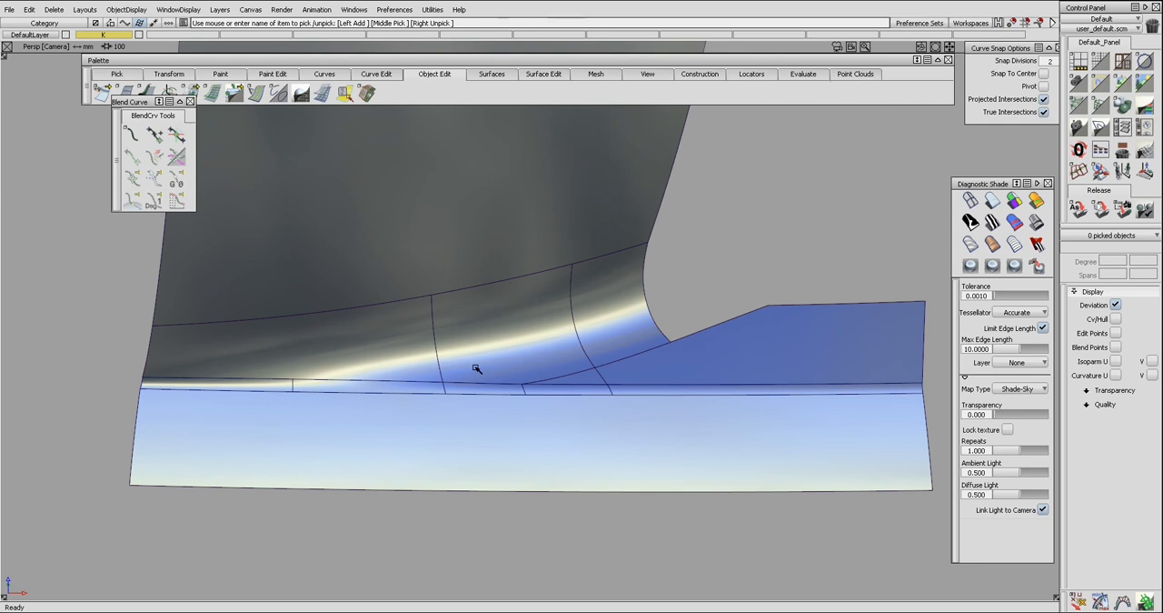